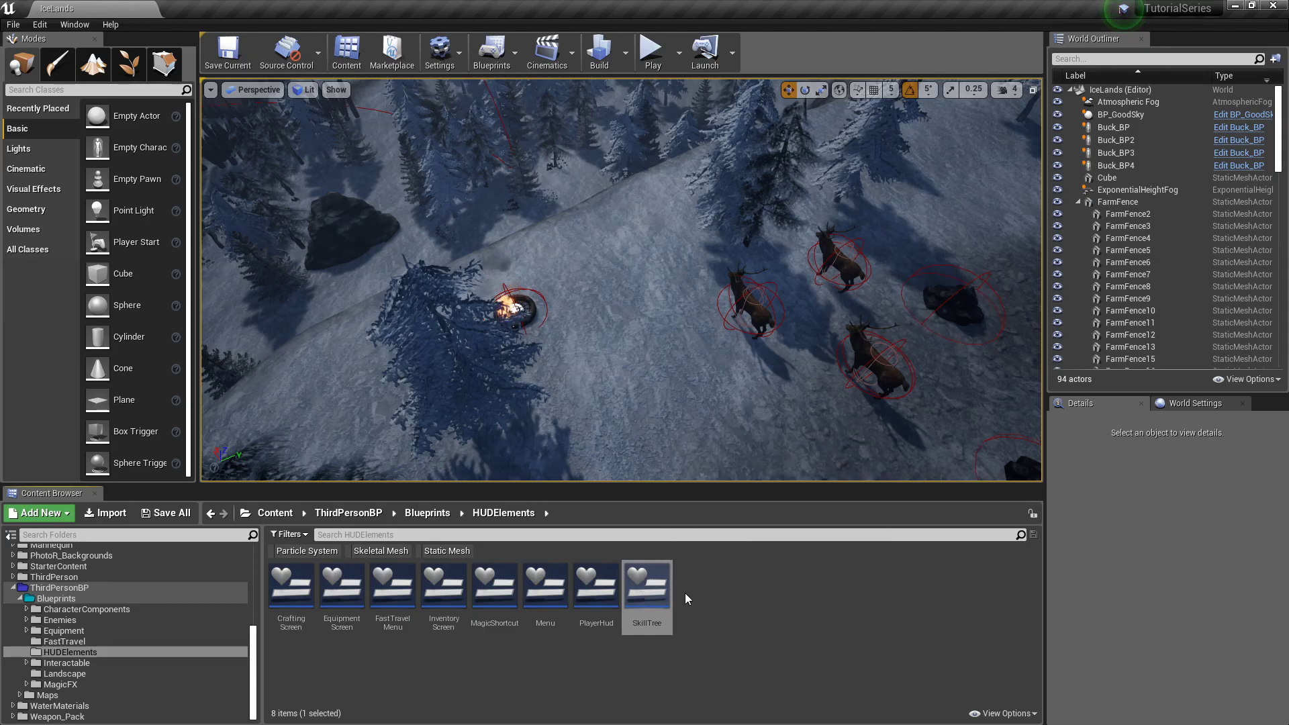
Step: Open the SkillTree widget blueprint and duplicate its large main backdrop
double_click(659, 586)
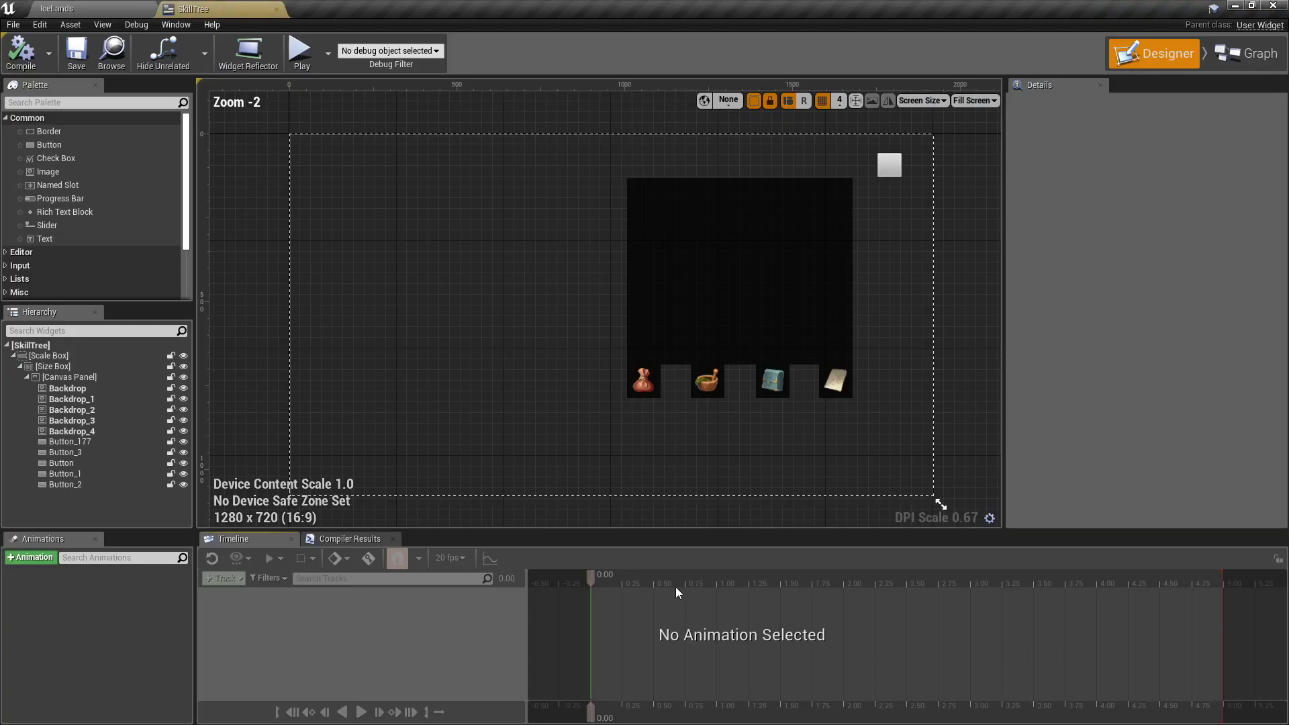
left_click(711, 258)
scroll(710, 258, "up", 3)
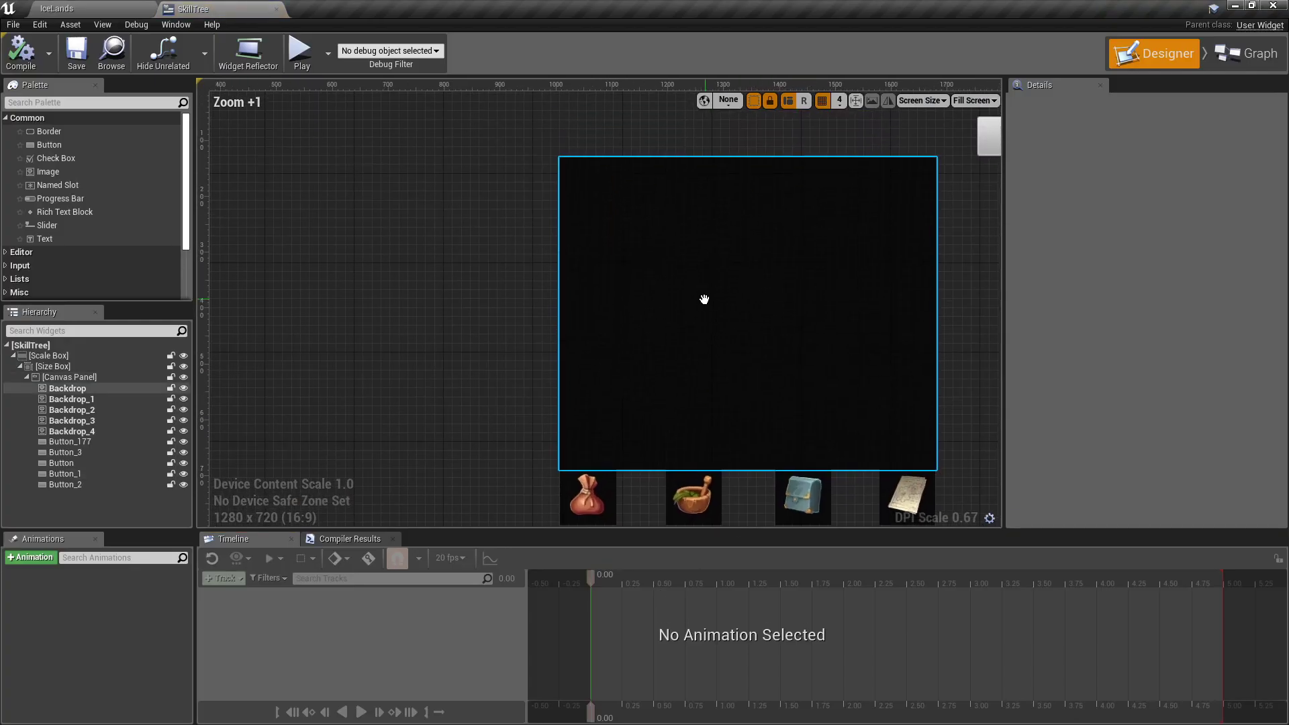
scroll(705, 299, "down", 2)
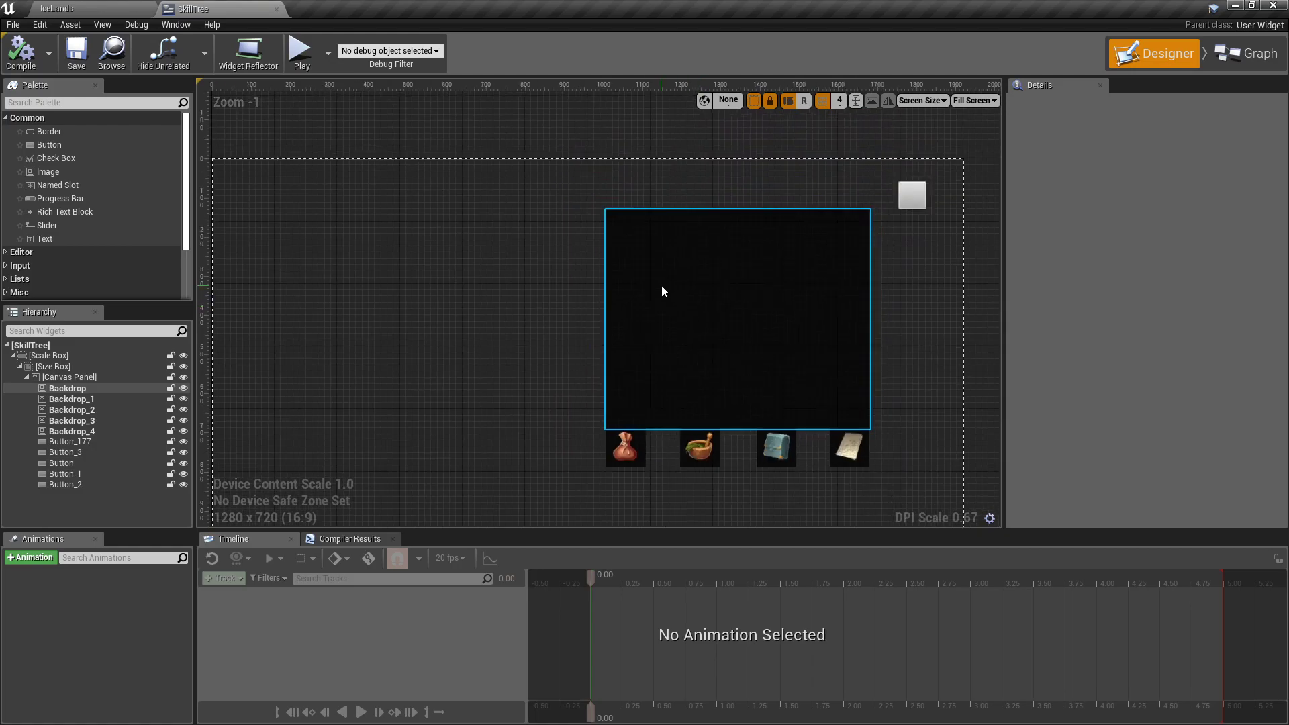
right_click(681, 297)
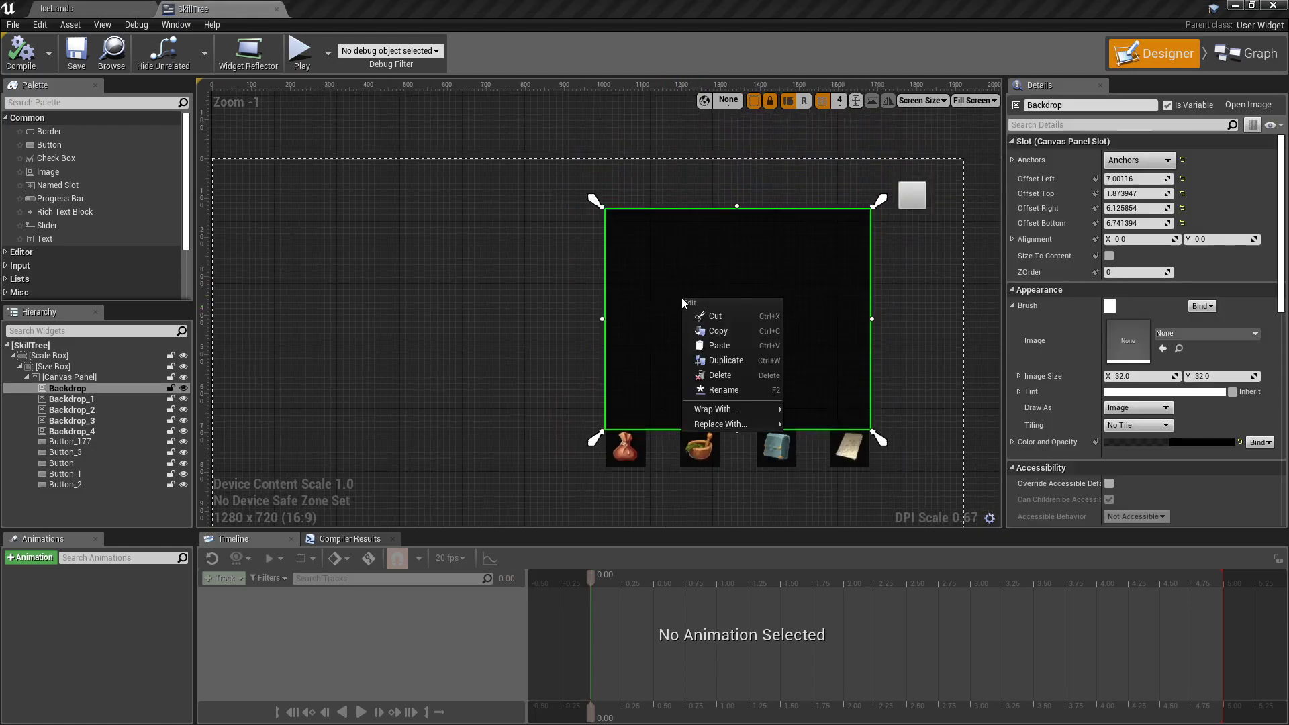
left_click(732, 360)
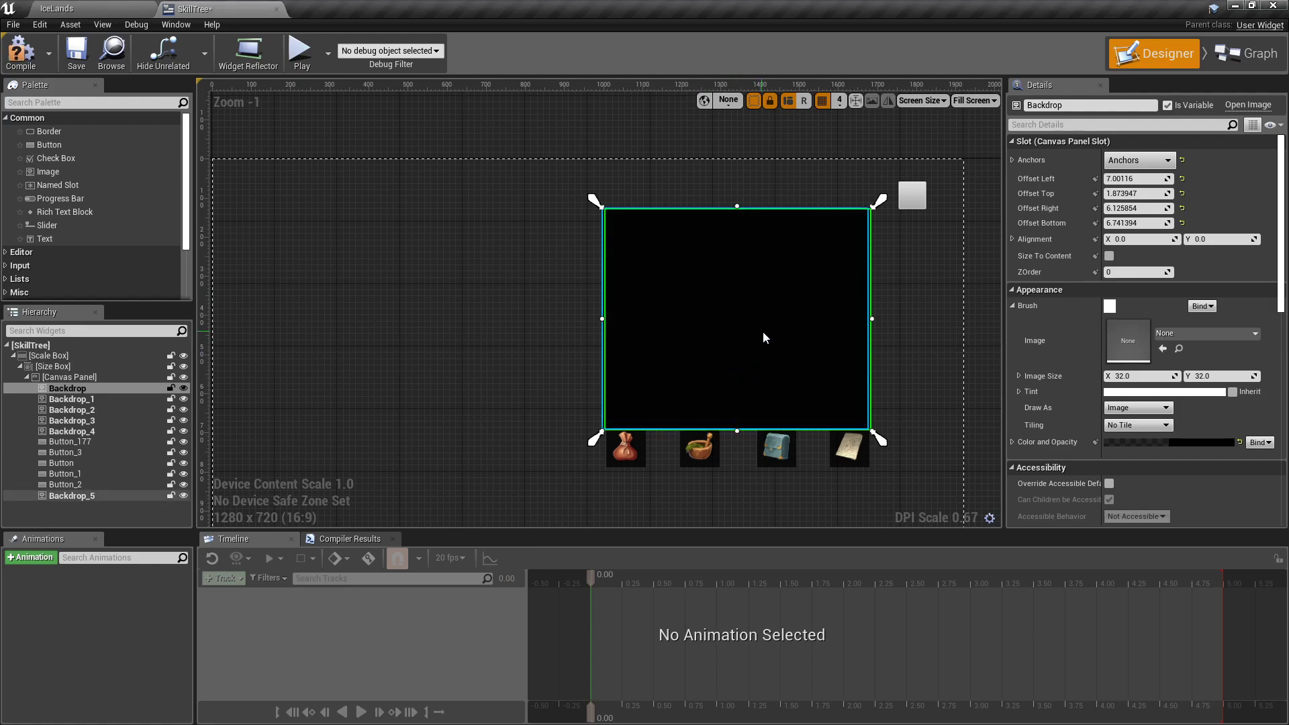
Step: Shrink the duplicated backdrop into a title plate on the main backdrop's upper-left corner, offsets about 8 left, -90 top, 331 right and 565 bottom
left_click_drag(763, 331, 489, 332)
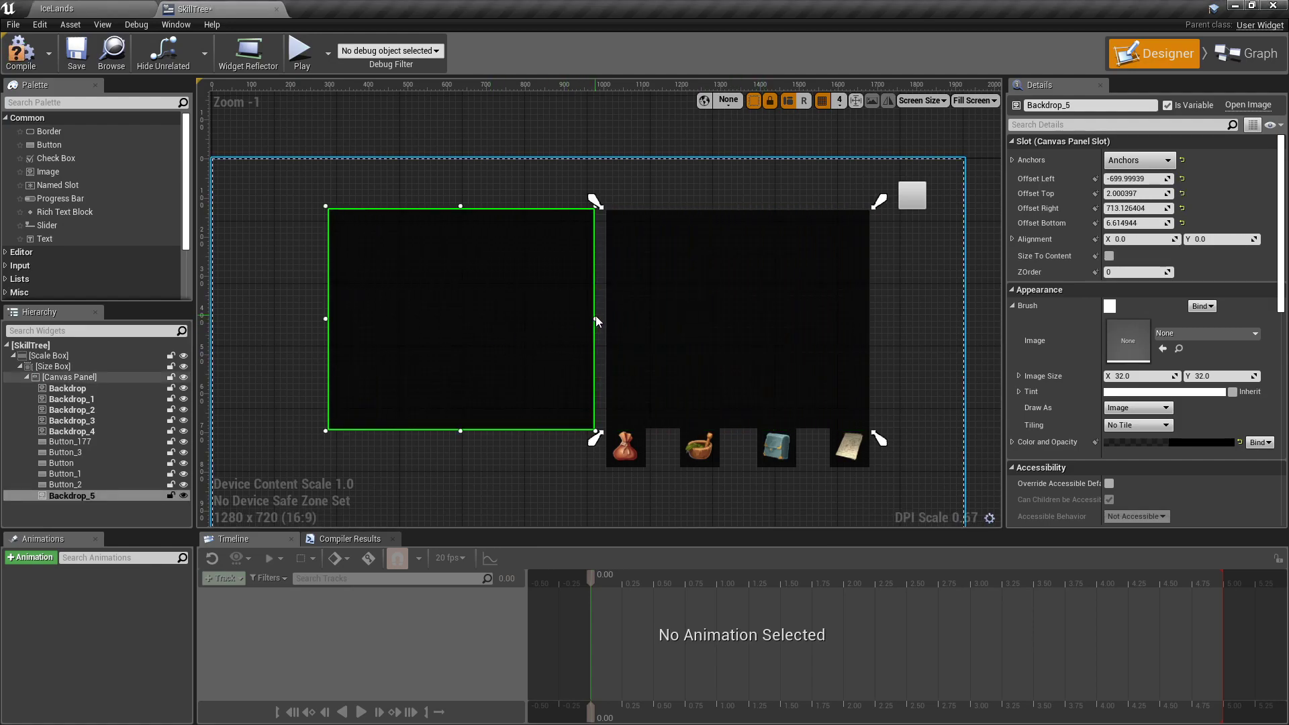
left_click_drag(596, 317, 468, 328)
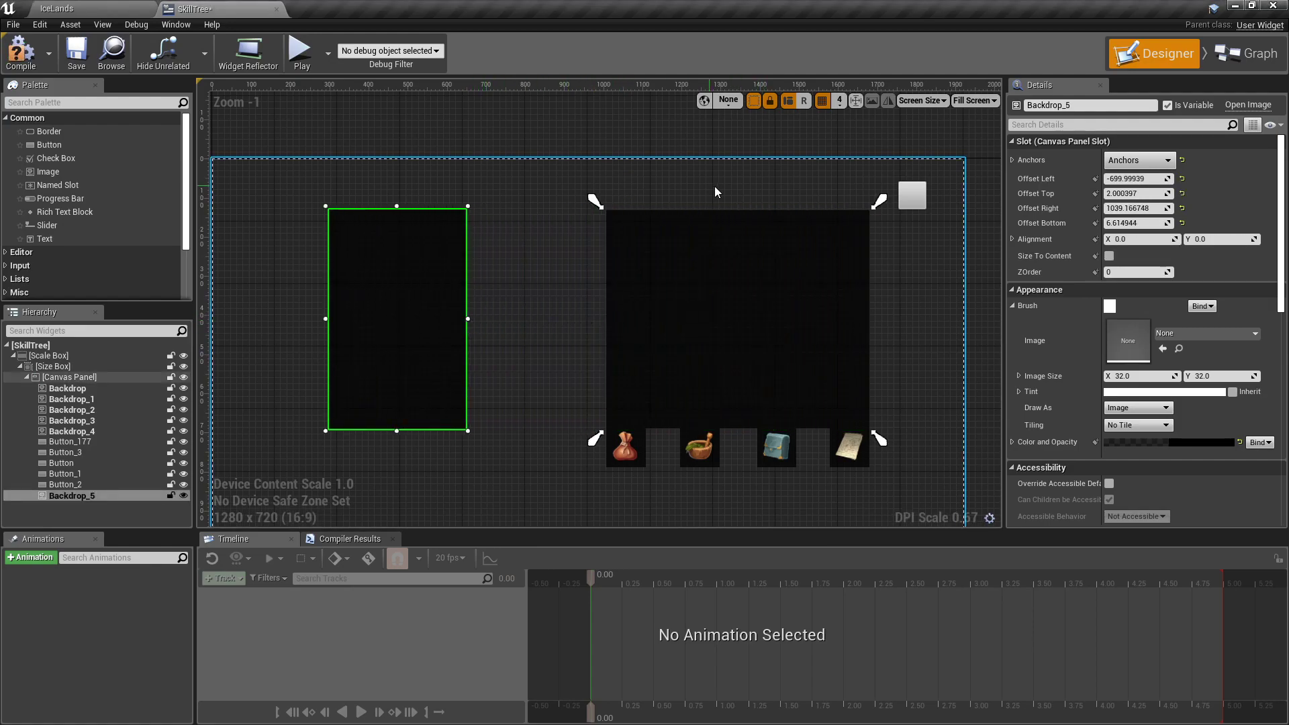
left_click_drag(397, 431, 681, 191)
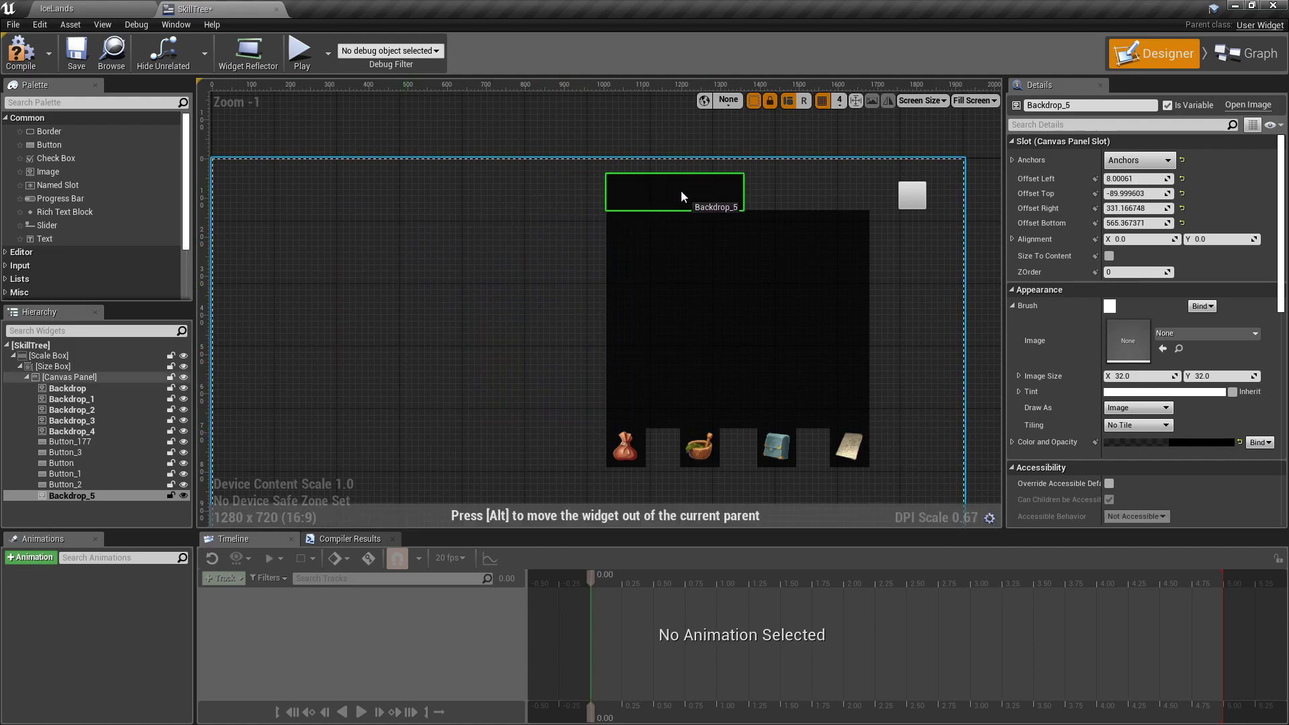
Step: Narrow the title plate to a right offset of about 364 and align its lower edge with the main backdrop's top edge
scroll(669, 192, "up", 10)
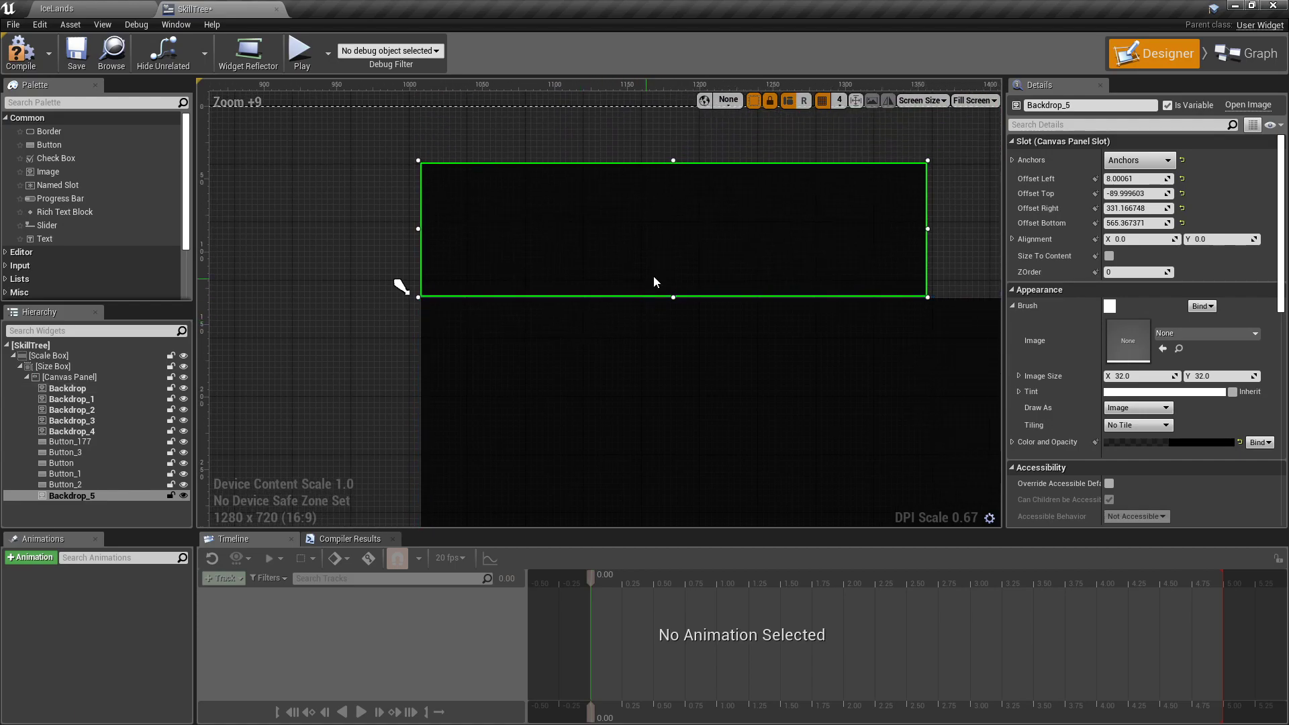
scroll(656, 282, "down", 7)
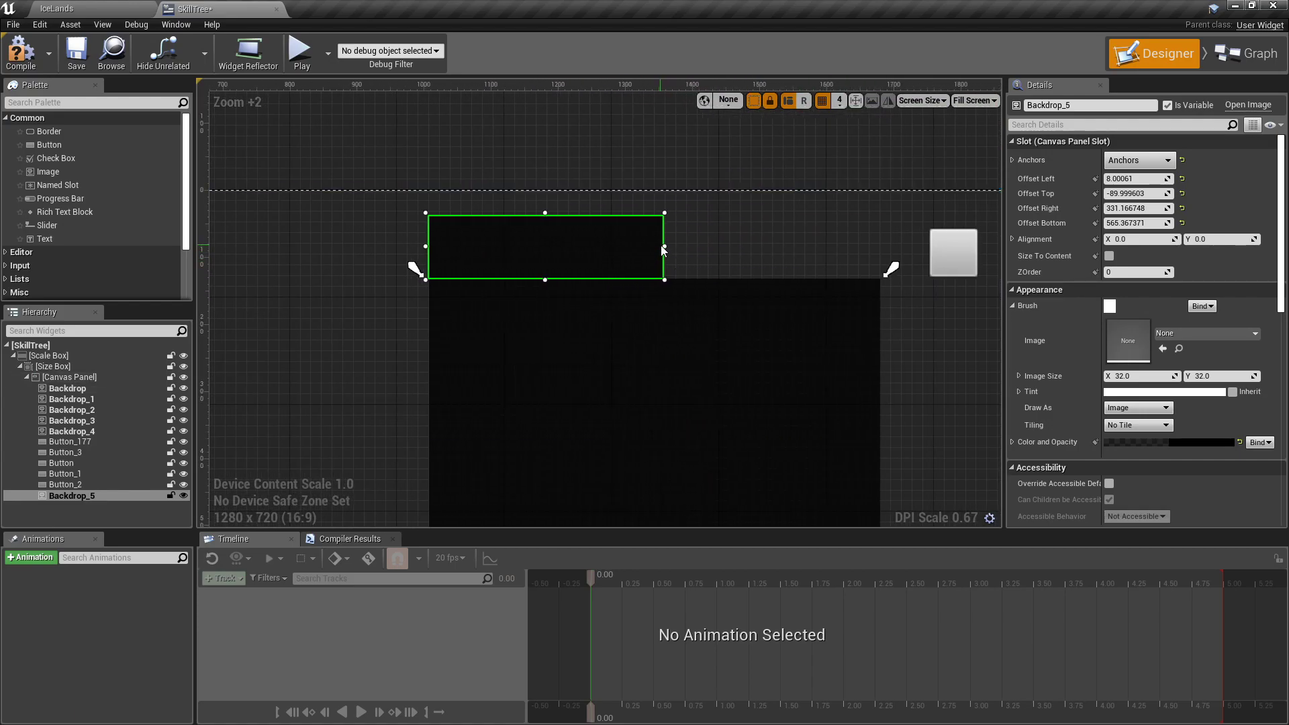
left_click_drag(663, 249, 654, 246)
scroll(525, 290, "up", 4)
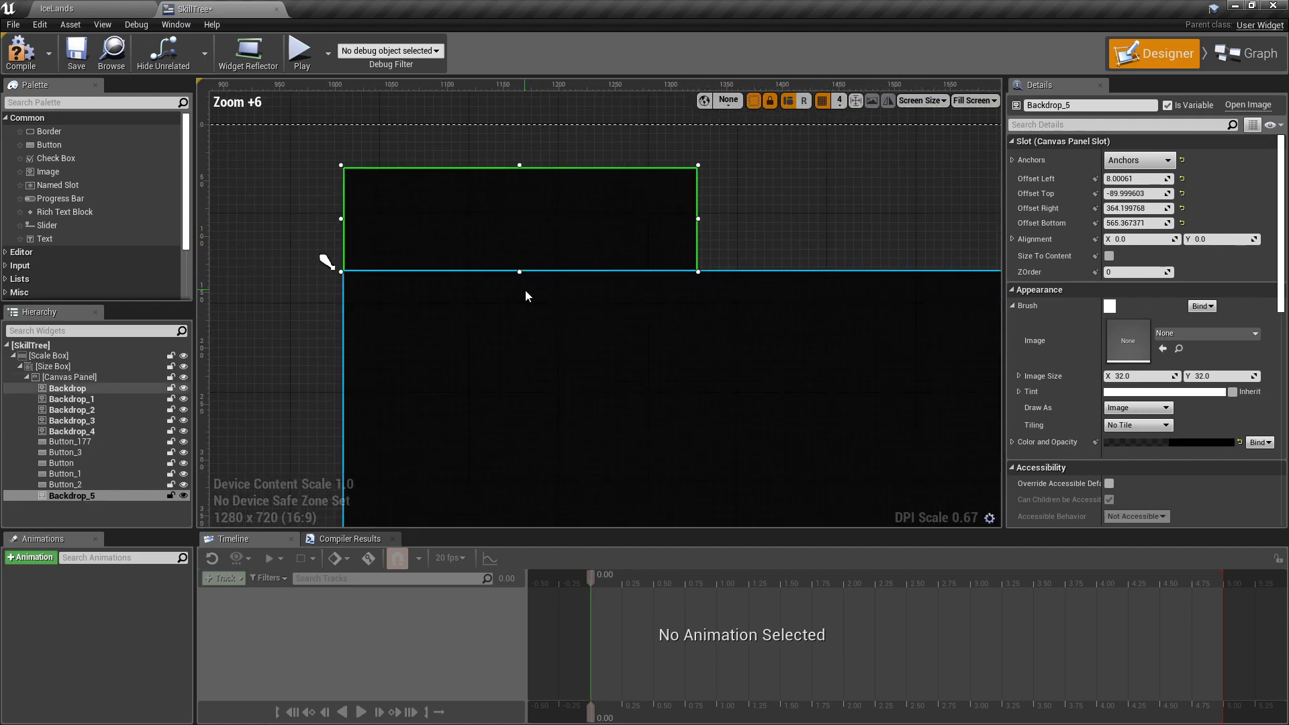
left_click(711, 239)
left_click(525, 247)
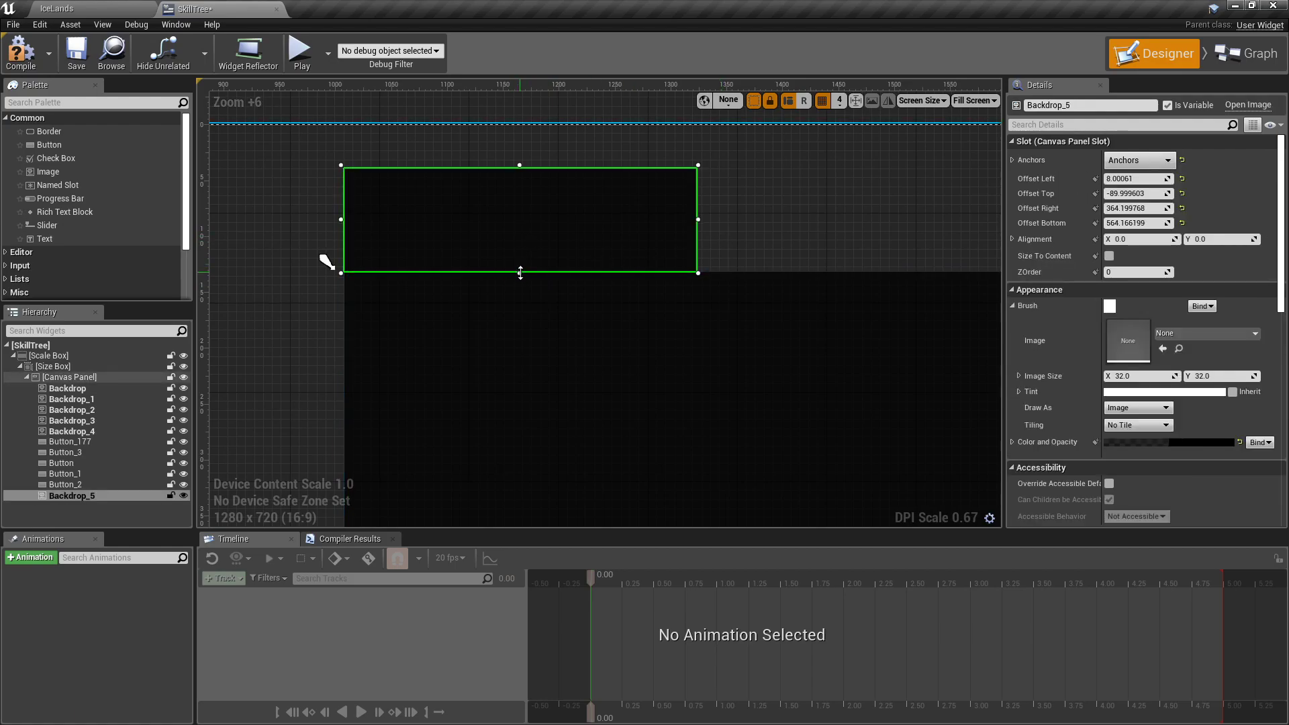
left_click_drag(520, 273, 521, 272)
left_click(708, 248)
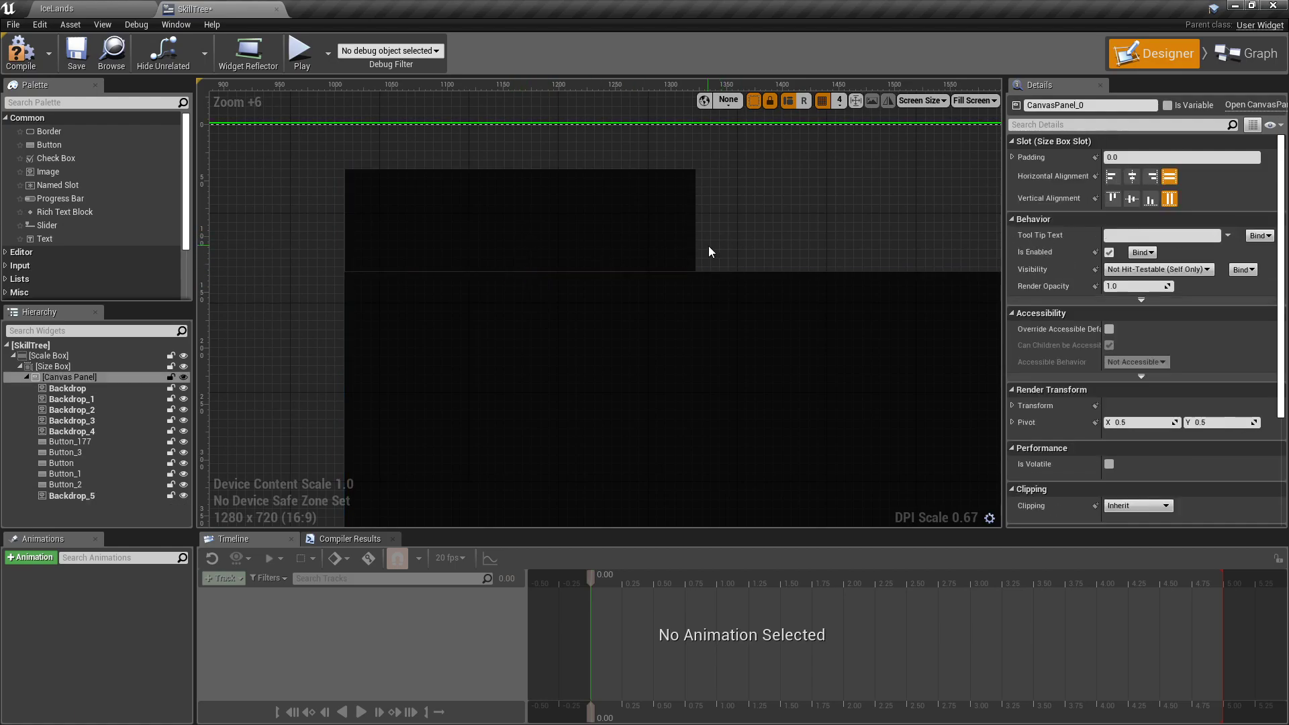
left_click(564, 250)
left_click(764, 227)
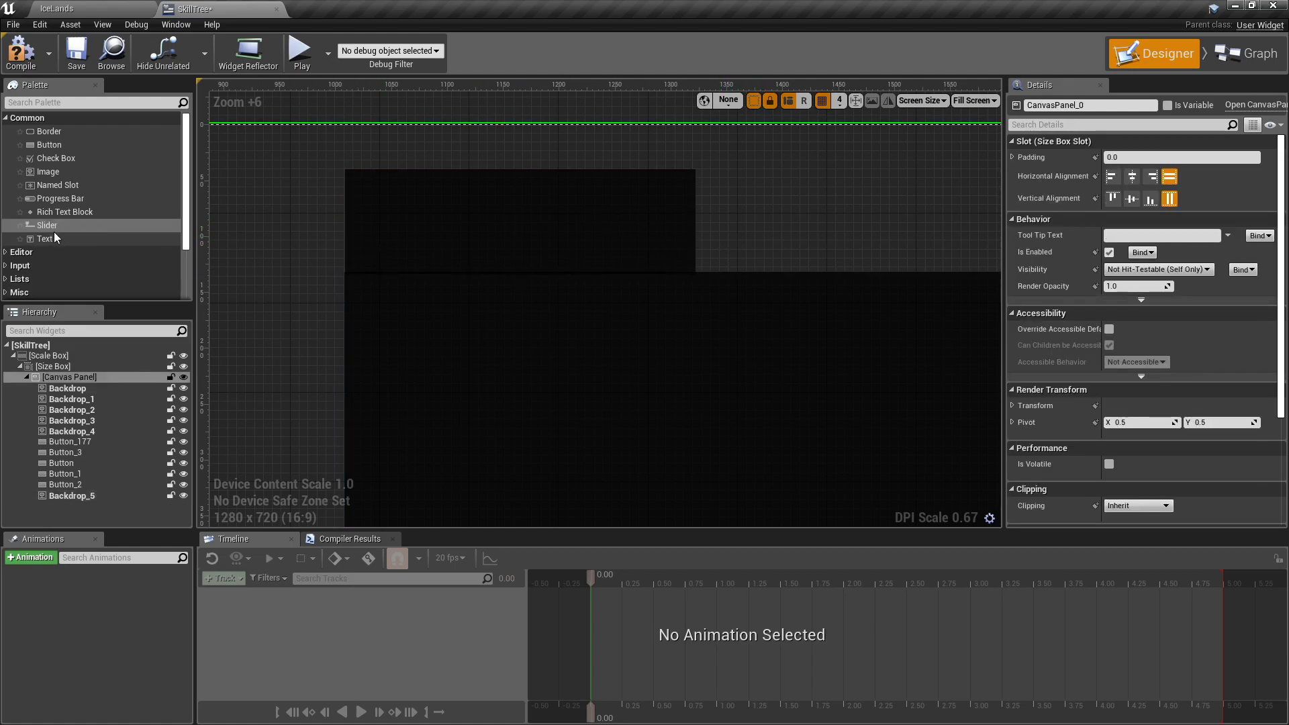
Step: Add a text block on the title plate at about X 1088, Y 72, reading "-Skill Tree-"
left_click_drag(51, 239, 448, 216)
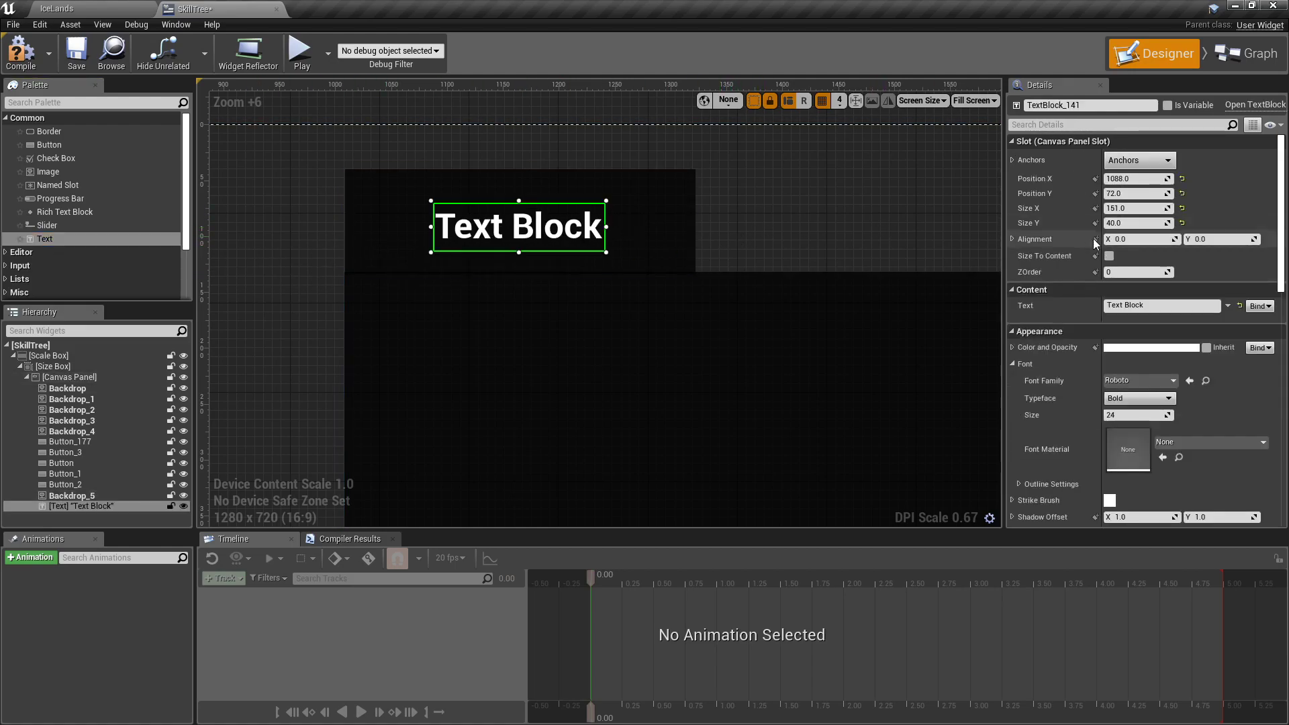
left_click(1026, 308)
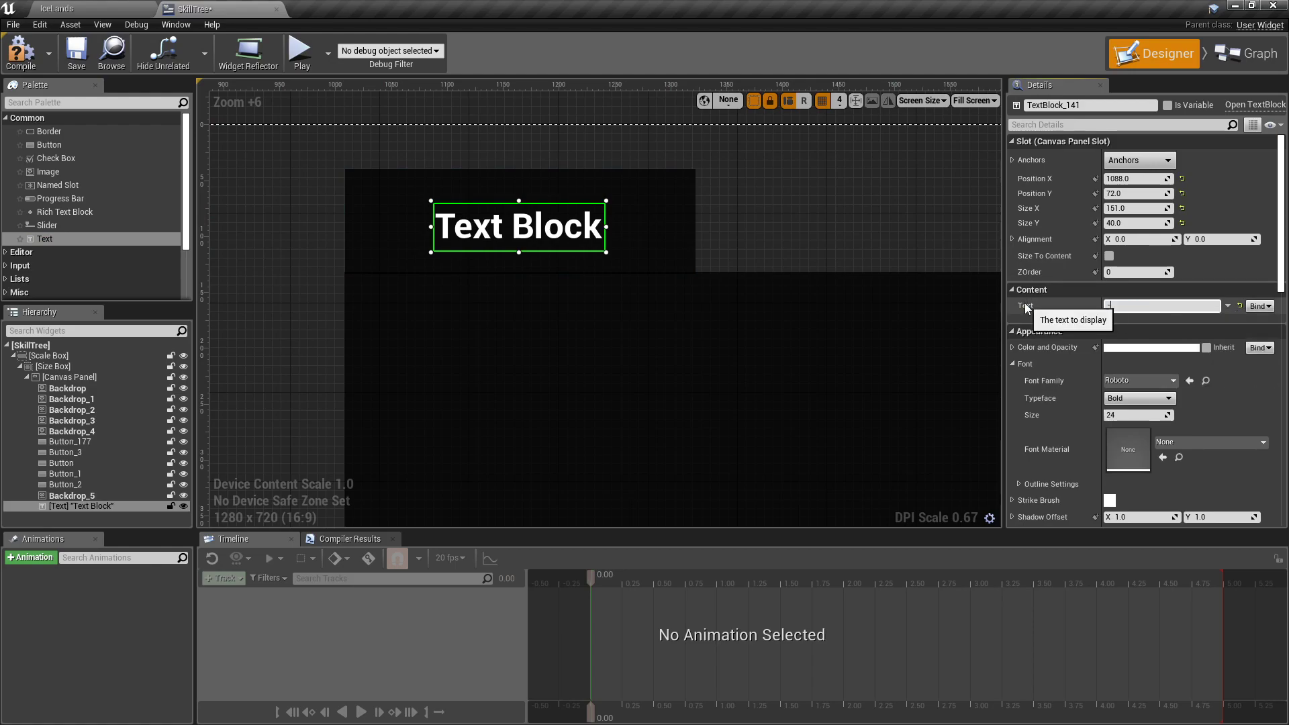
type("-Skill Tree-")
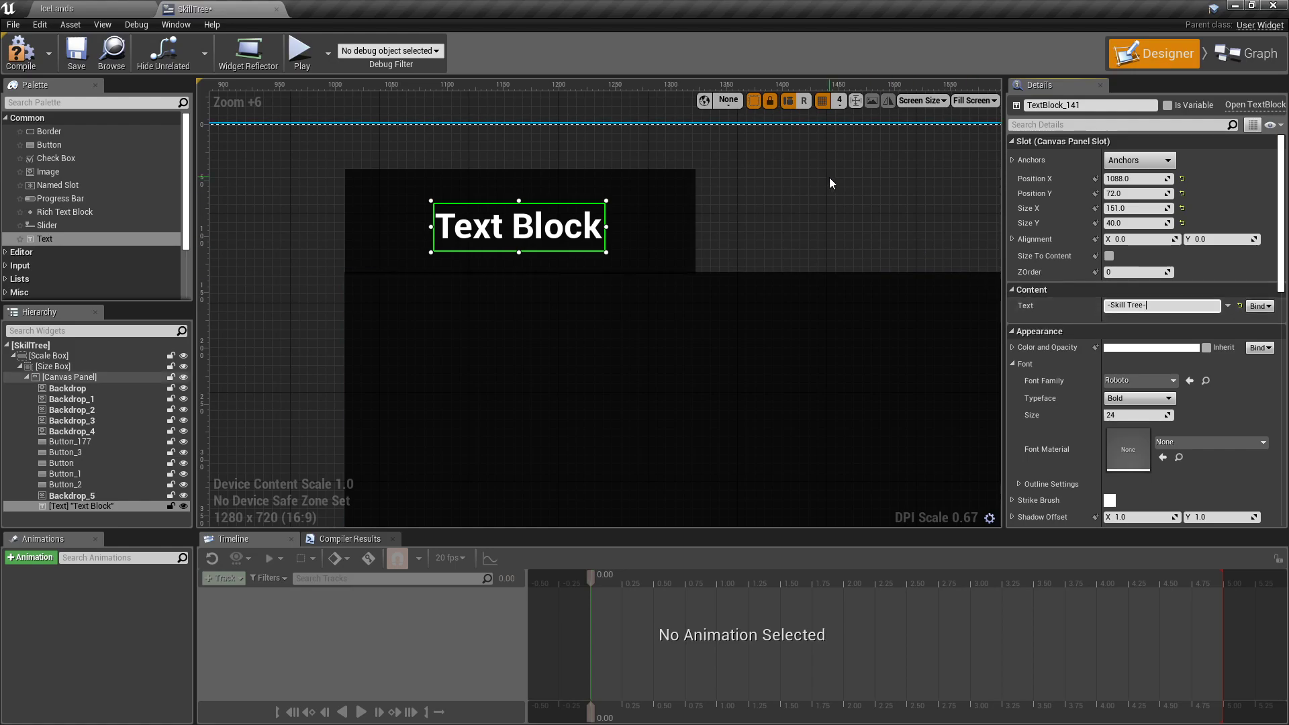
left_click(772, 195)
scroll(732, 224, "down", 3)
scroll(731, 225, "down", 2)
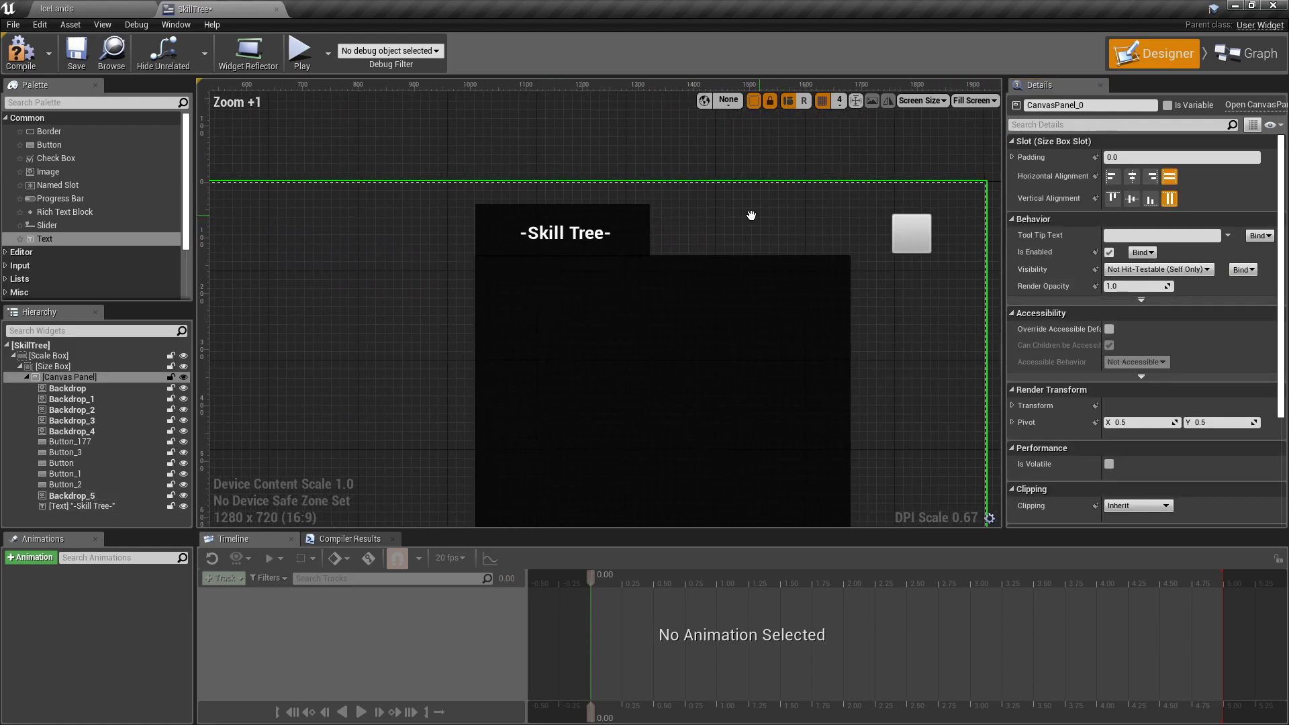
Step: Change the typeface of the "-Skill Tree-" title to Italic
left_click(555, 237)
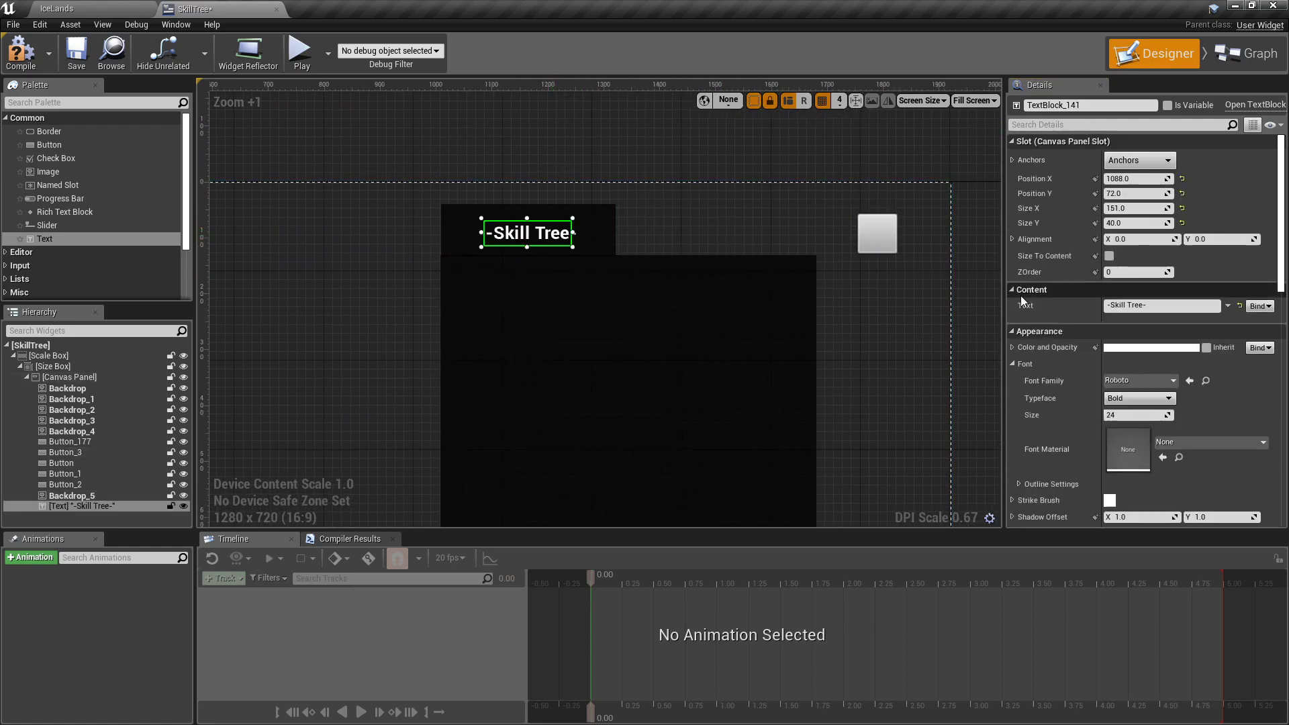
left_click(1132, 399)
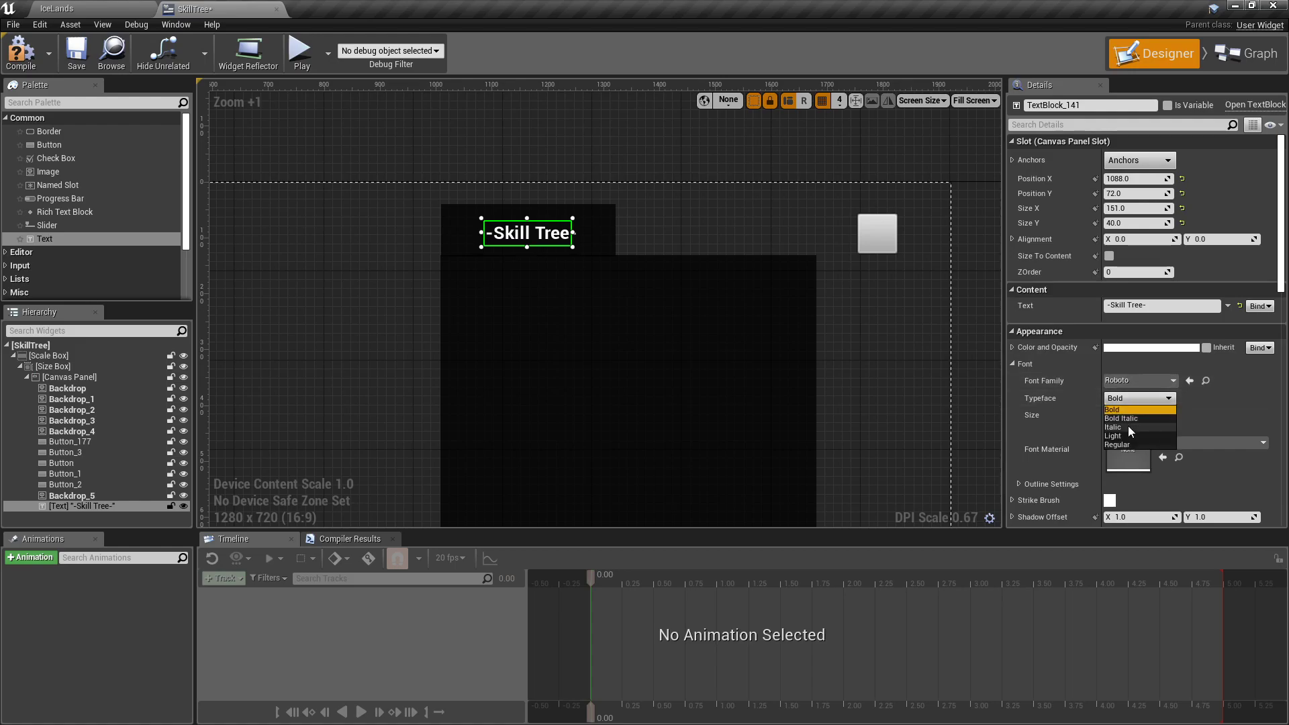
left_click(1128, 425)
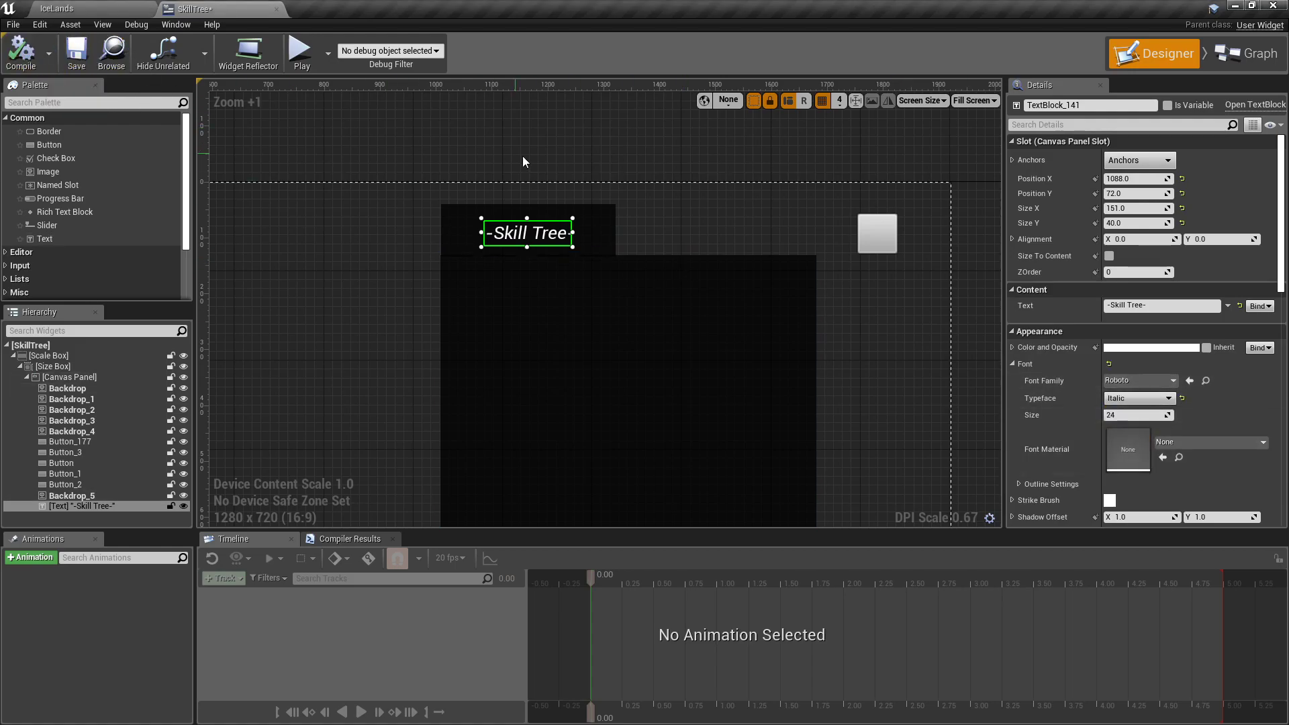
Step: Duplicate the main backdrop again and move the copy onto the empty canvas to its left
scroll(537, 249, "up", 4)
scroll(325, 255, "down", 3)
right_click_drag(325, 257, 466, 164)
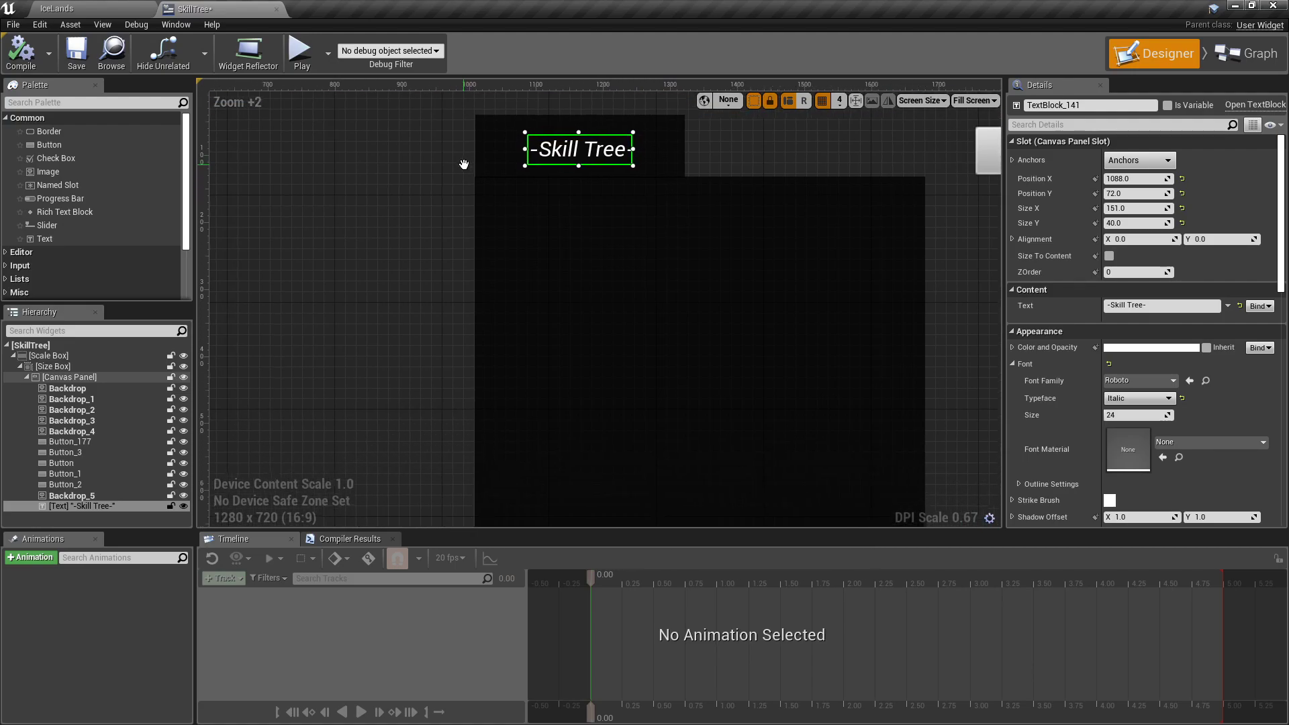
right_click_drag(426, 233, 399, 201)
scroll(400, 204, "down", 3)
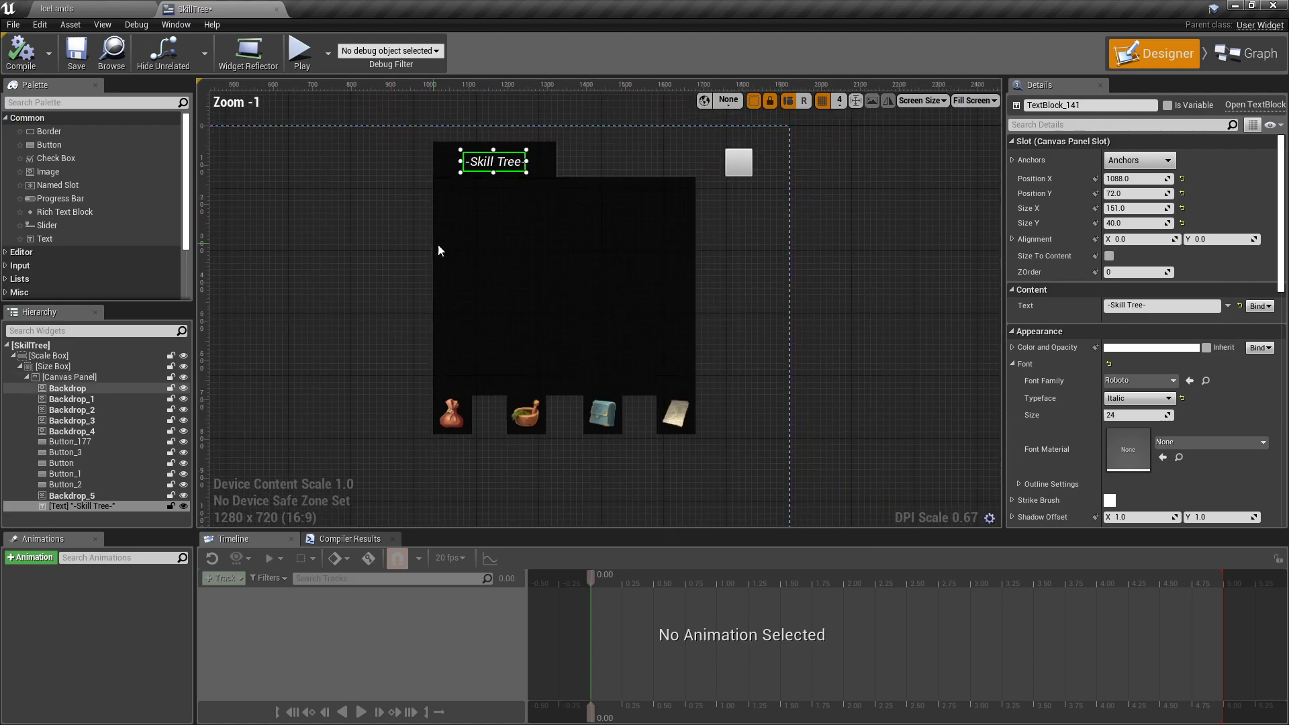
right_click(519, 249)
left_click(570, 313)
left_click_drag(574, 260, 347, 253)
right_click_drag(345, 255, 477, 253)
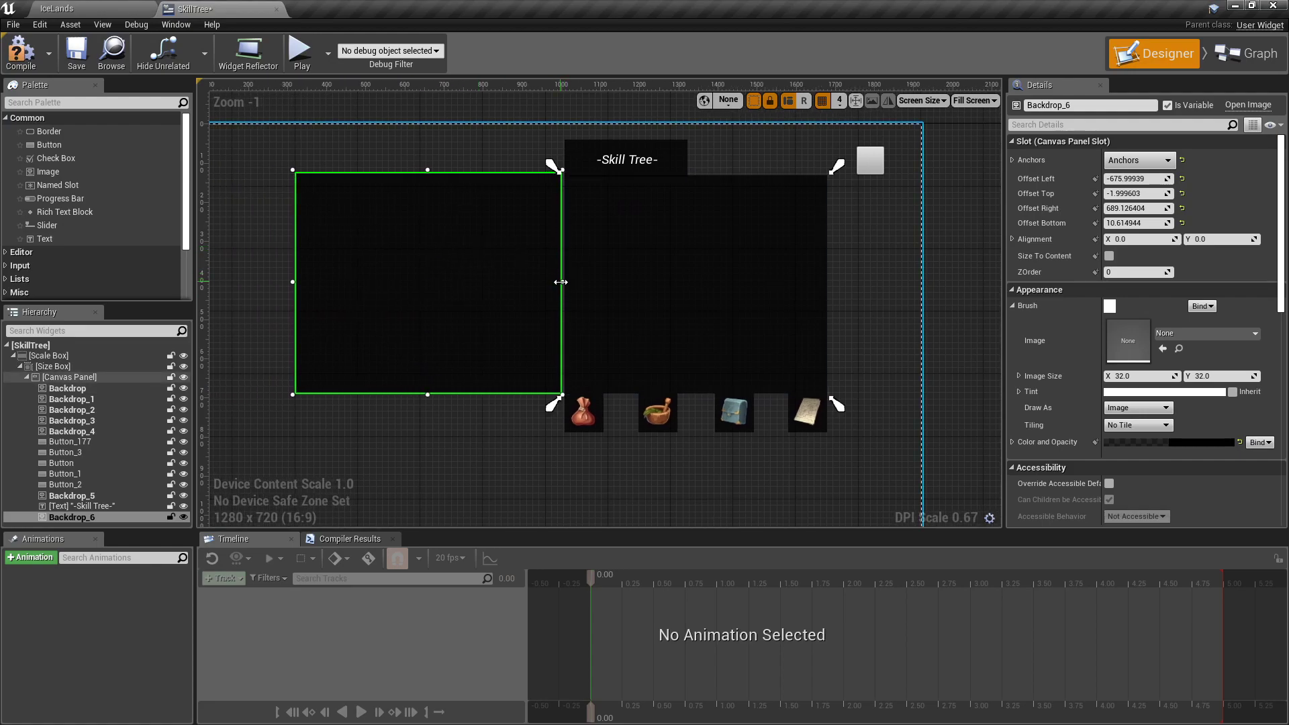
Step: Shrink the new backdrop copy into a narrow vertical panel with offsets of about 51 top, 1151 right and 138 bottom
left_click_drag(563, 282, 381, 283)
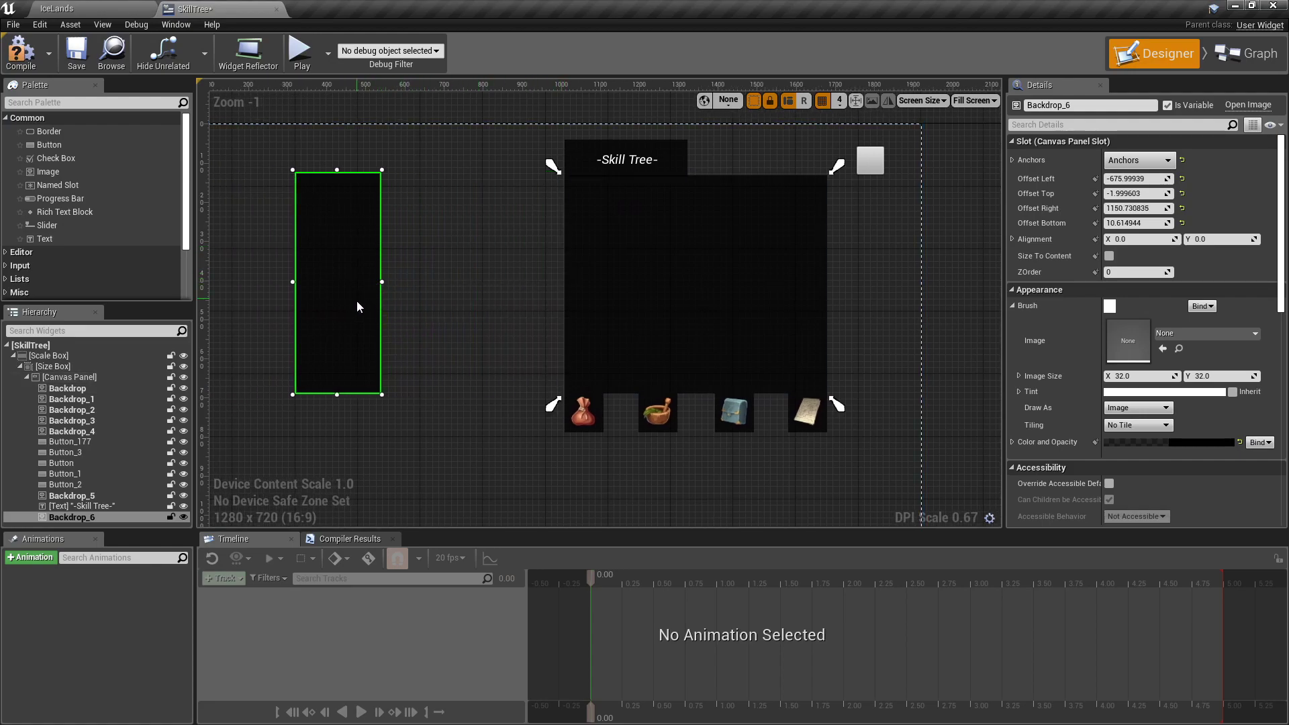
left_click_drag(337, 396, 337, 346)
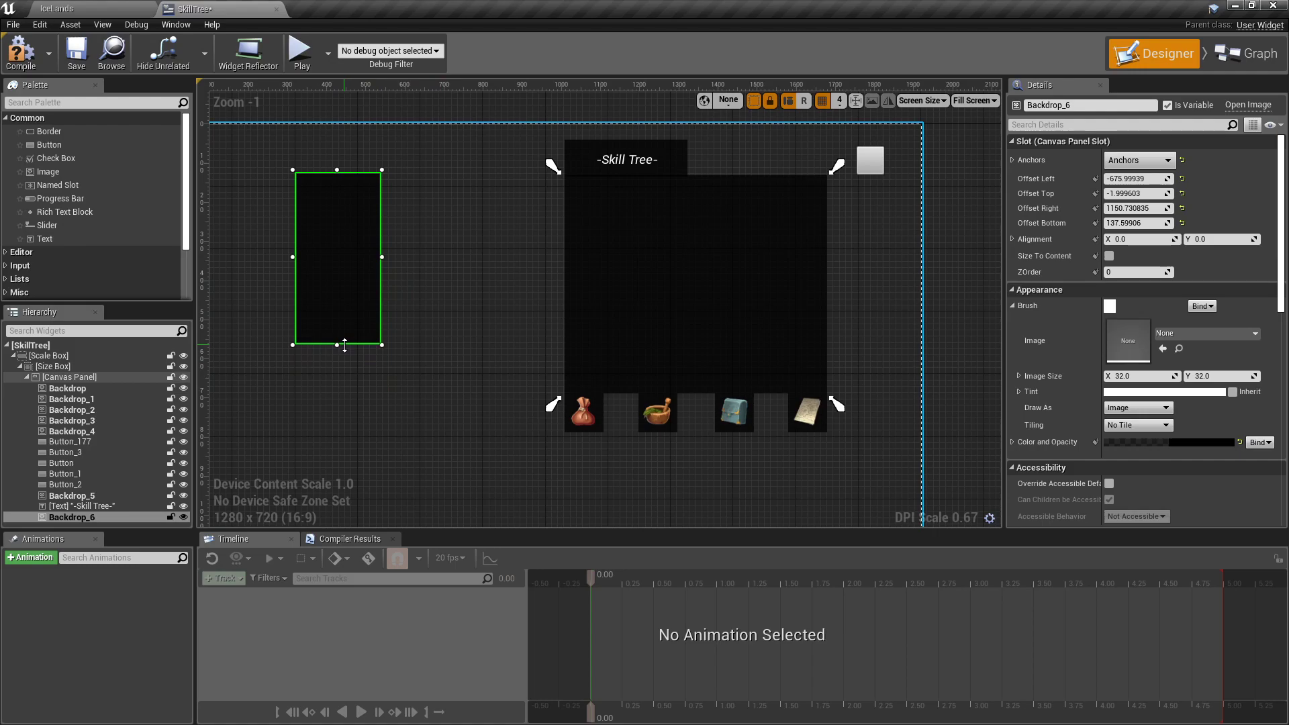
left_click_drag(337, 171, 337, 186)
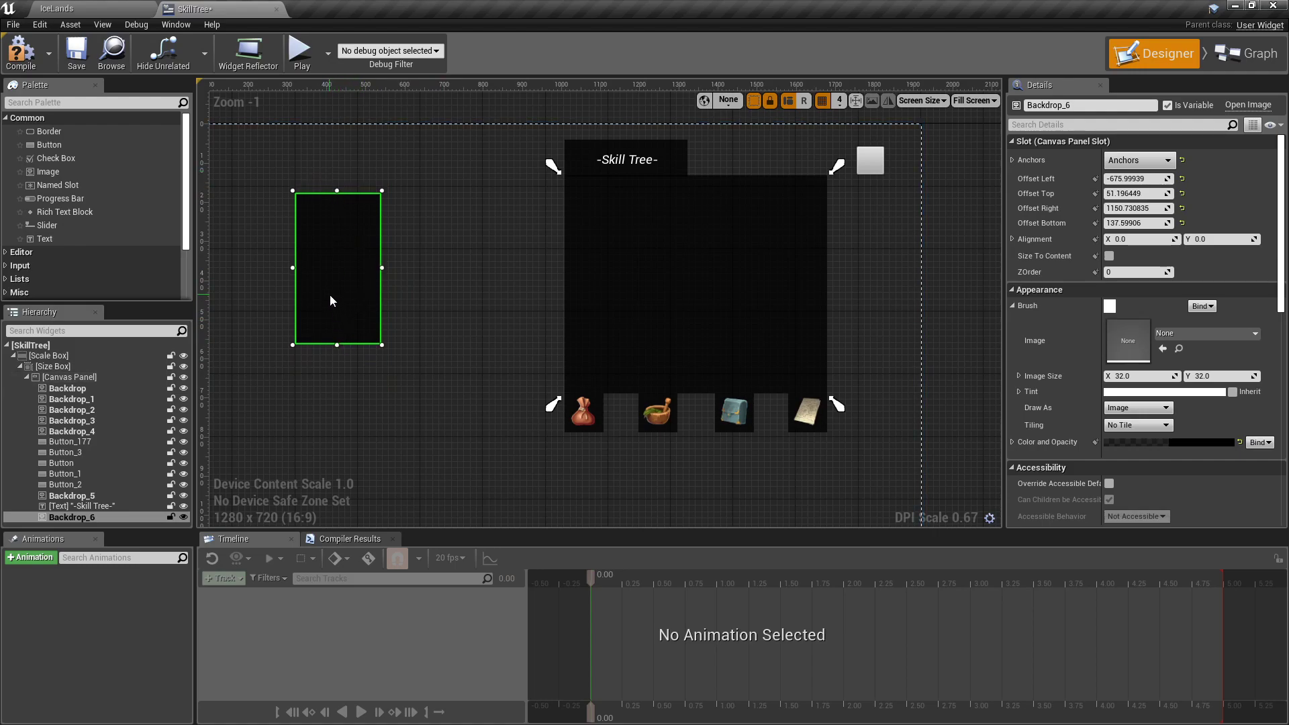
Step: Move the vertical panel inside the main backdrop's left side, offsets about 32 left and 70 top, and narrow it to about 488 right
left_click_drag(329, 295, 610, 301)
scroll(606, 275, "up", 7)
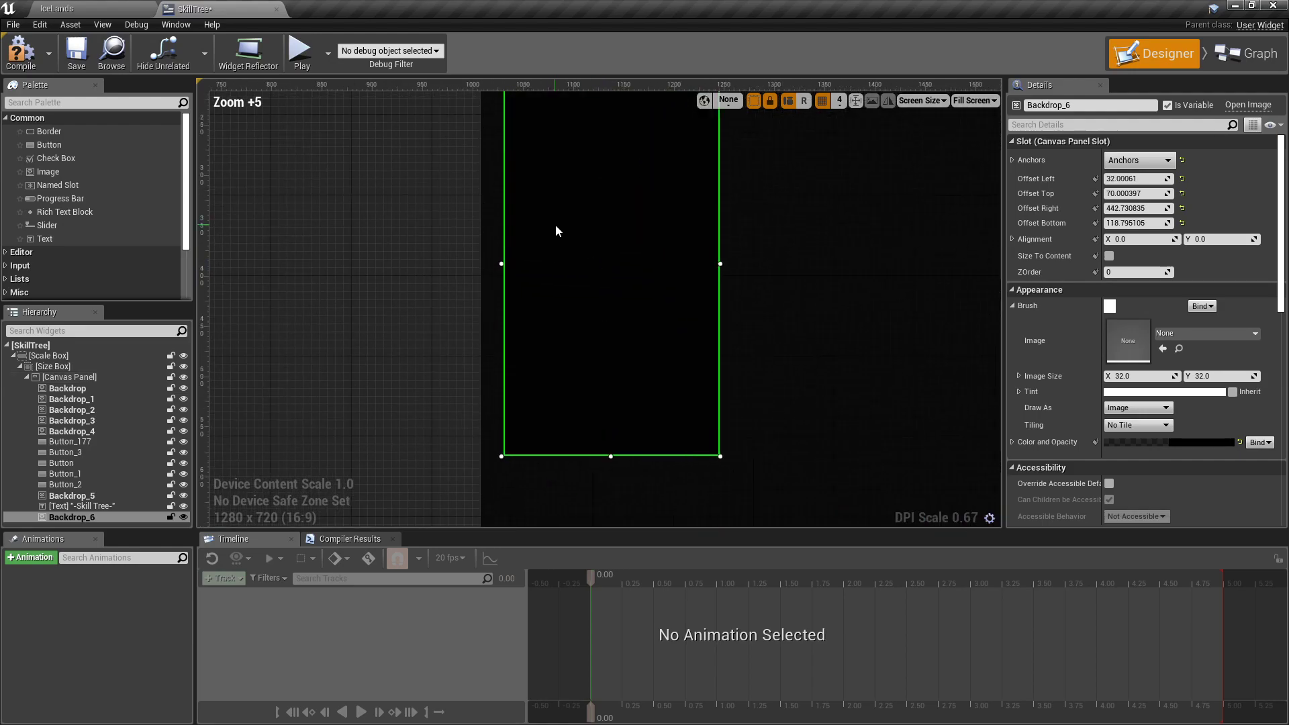
scroll(514, 286, "down", 5)
right_click_drag(549, 257, 518, 260)
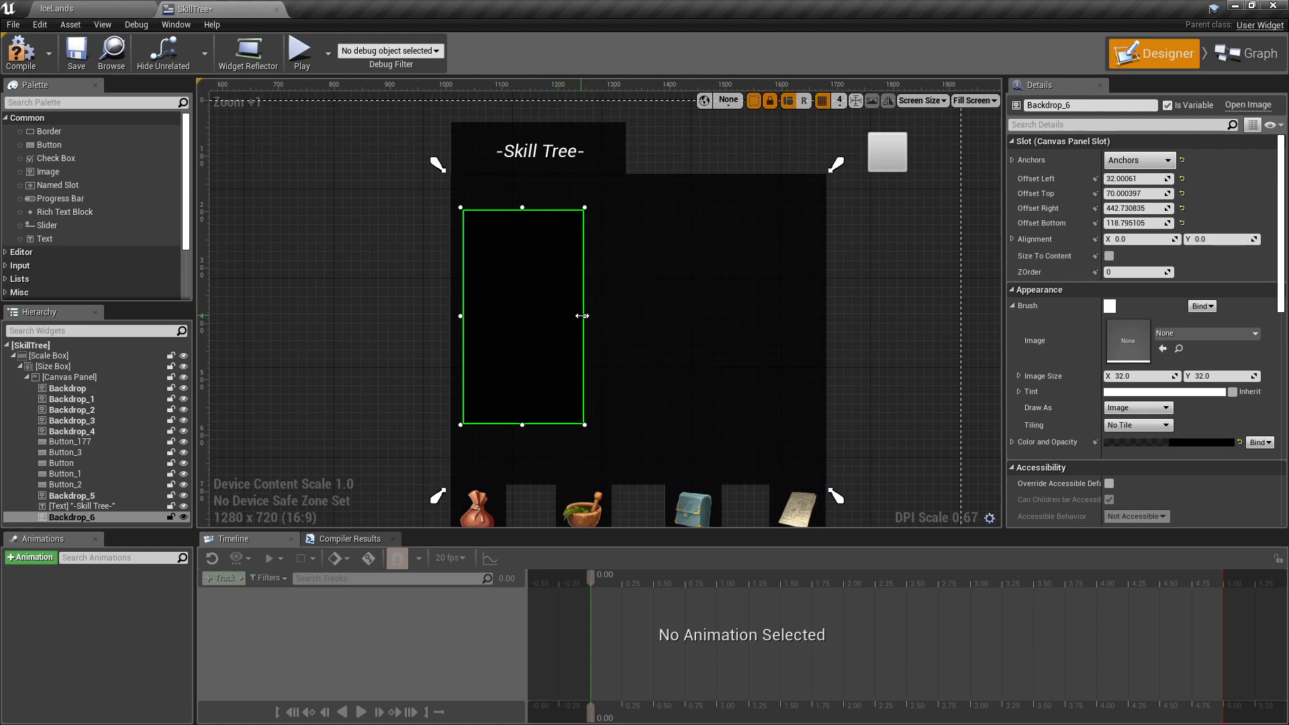
left_click_drag(582, 316, 560, 315)
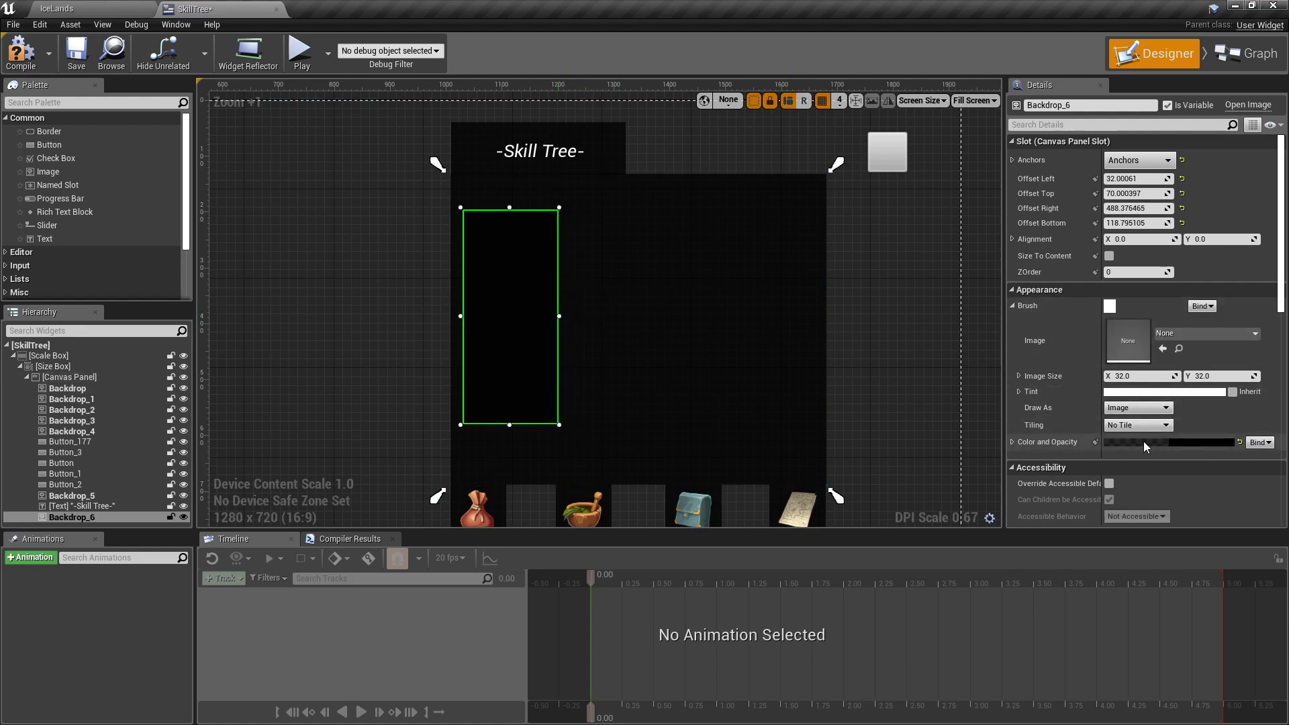
Step: Color the vertical panel dark blue with green 0.01 and blue 0.07
left_click(1202, 442)
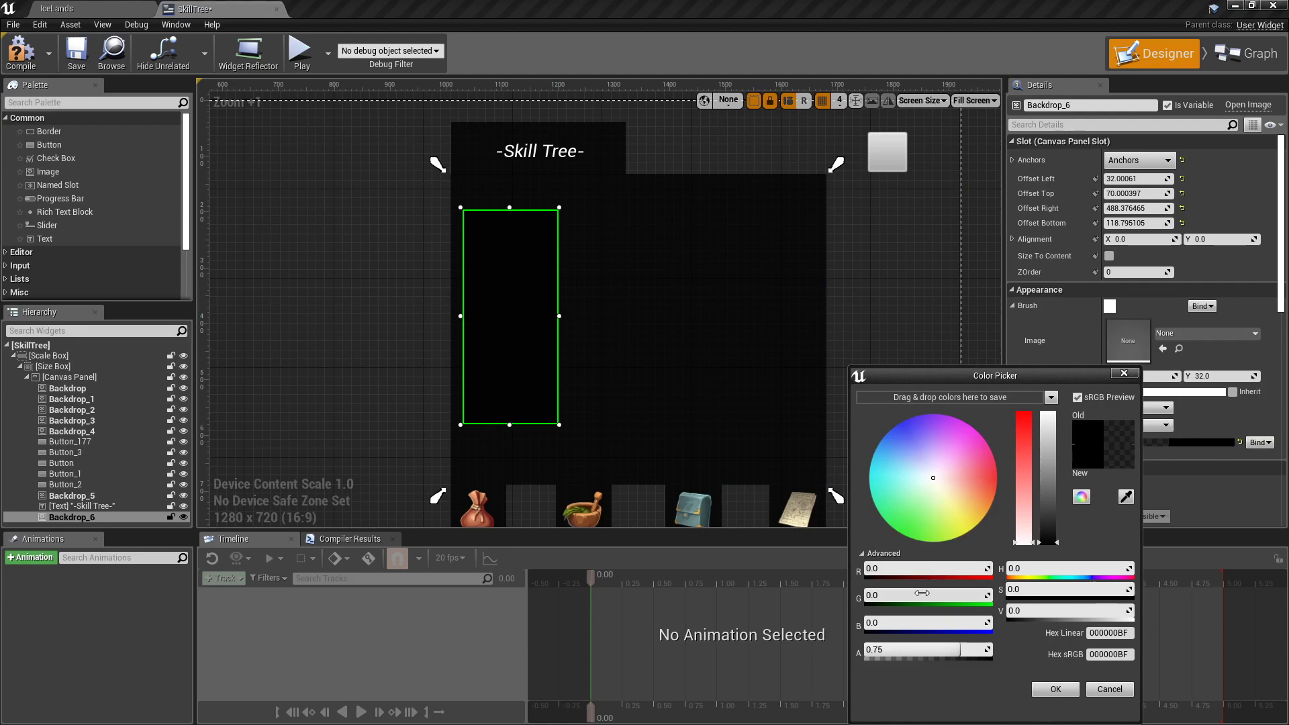
left_click(912, 625)
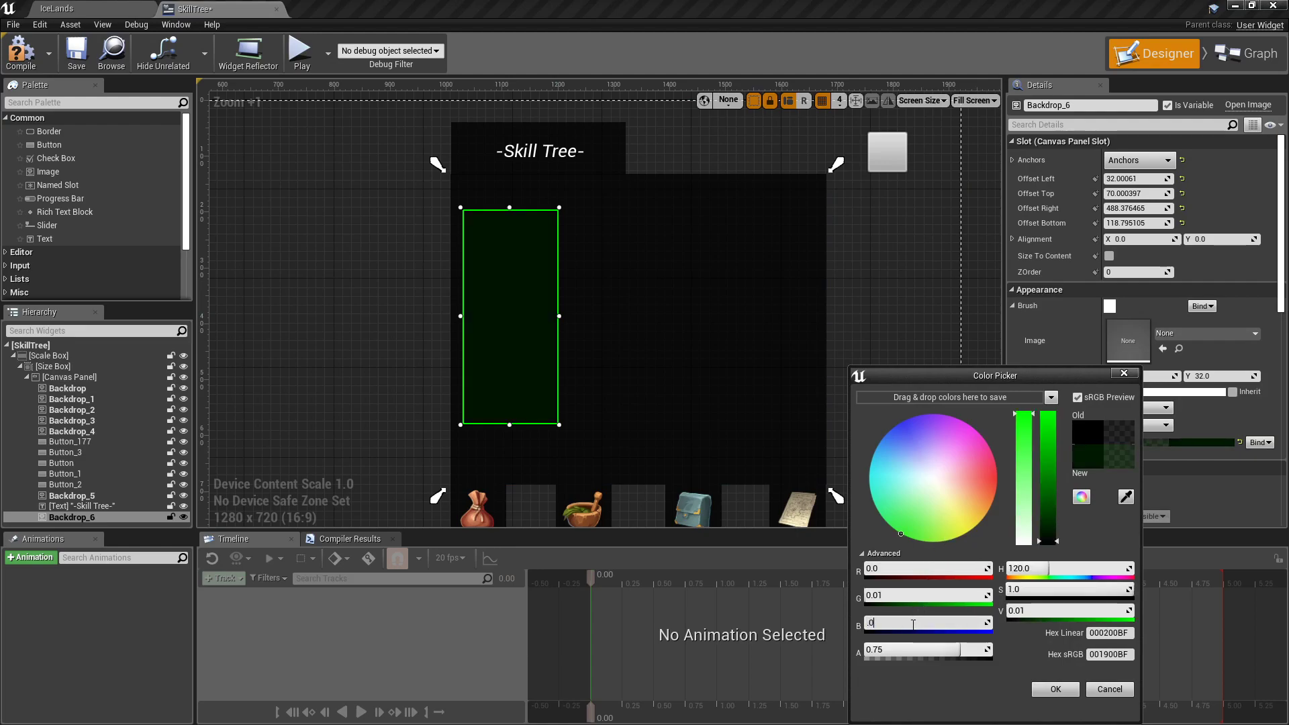
key("Return")
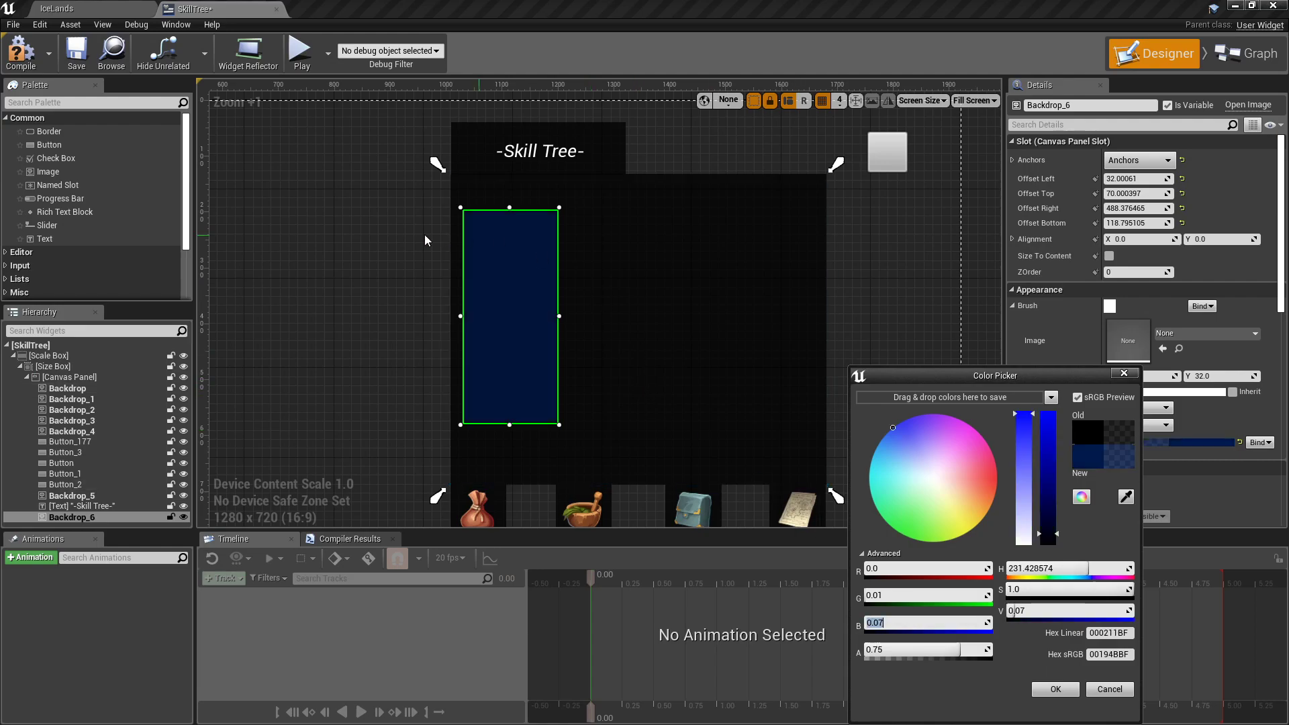
left_click(354, 317)
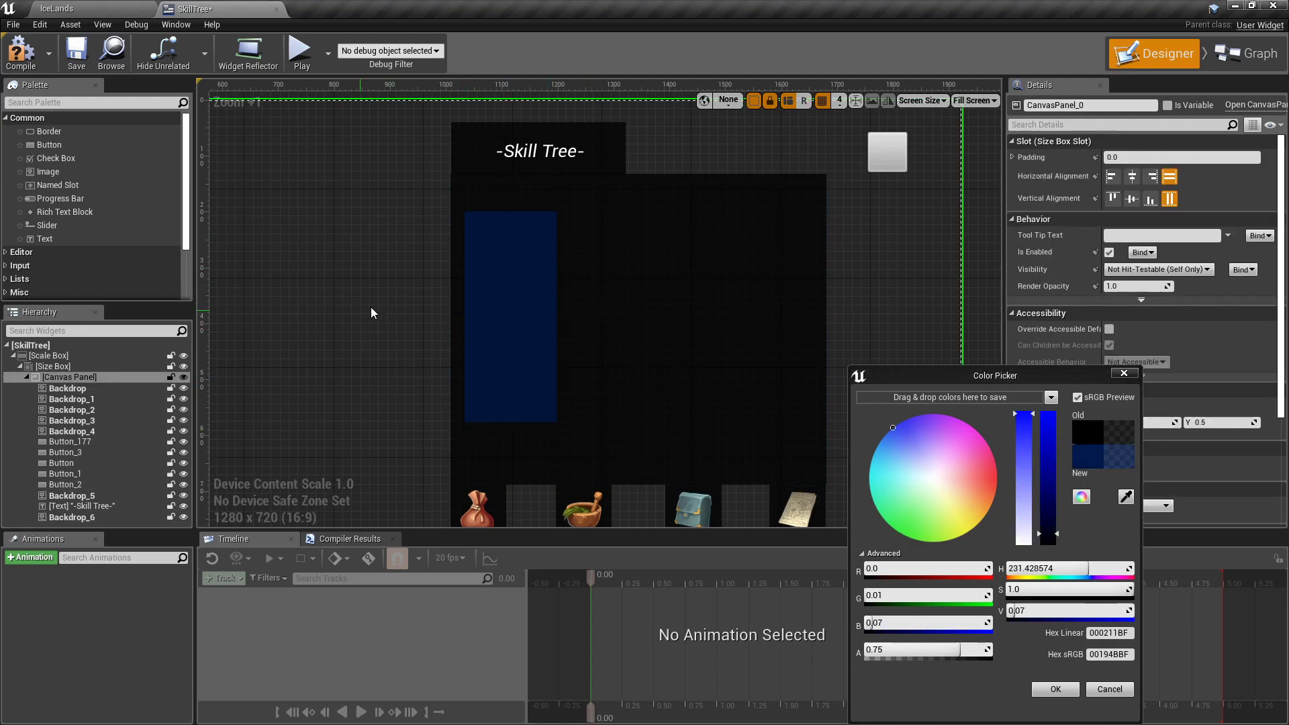
left_click(537, 297)
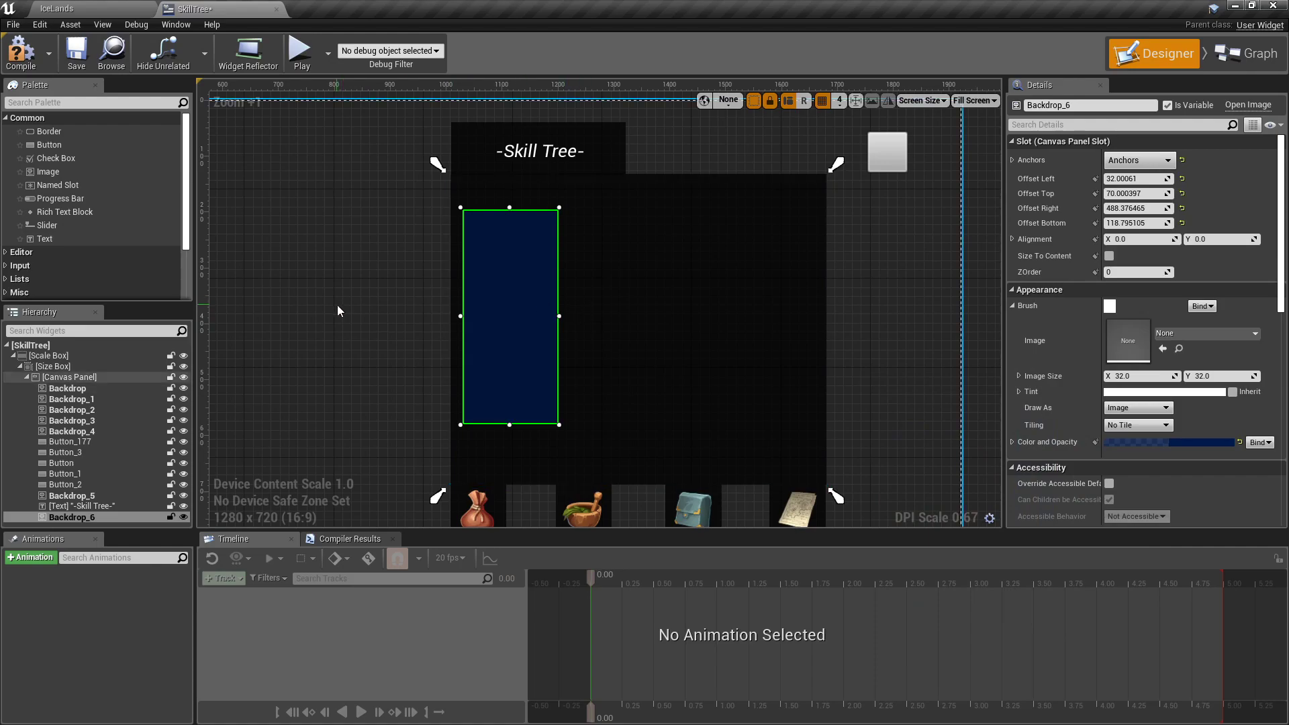
Step: Widen the dark blue vertical panel slightly toward the main backdrop's center, to a right offset of about 475
scroll(337, 305, "down", 1)
right_click_drag(338, 305, 473, 308)
scroll(456, 288, "up", 4)
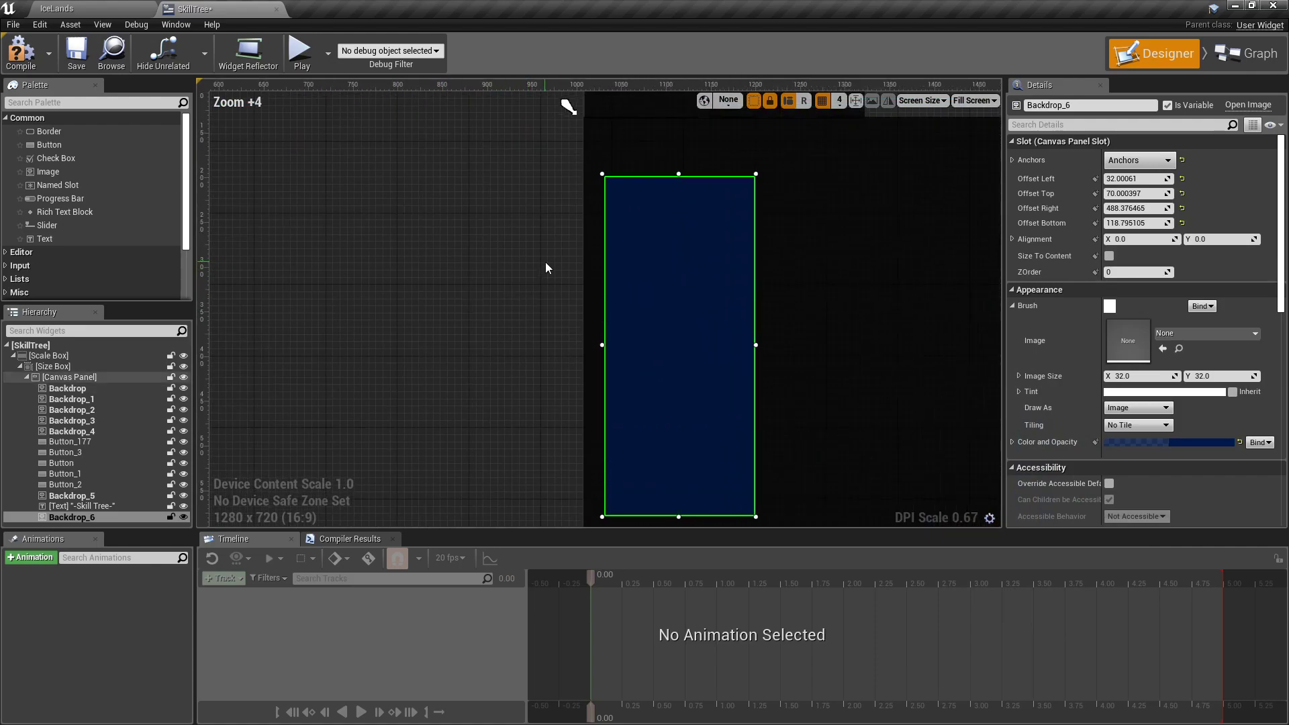
scroll(440, 242, "down", 2)
right_click_drag(634, 269, 573, 265)
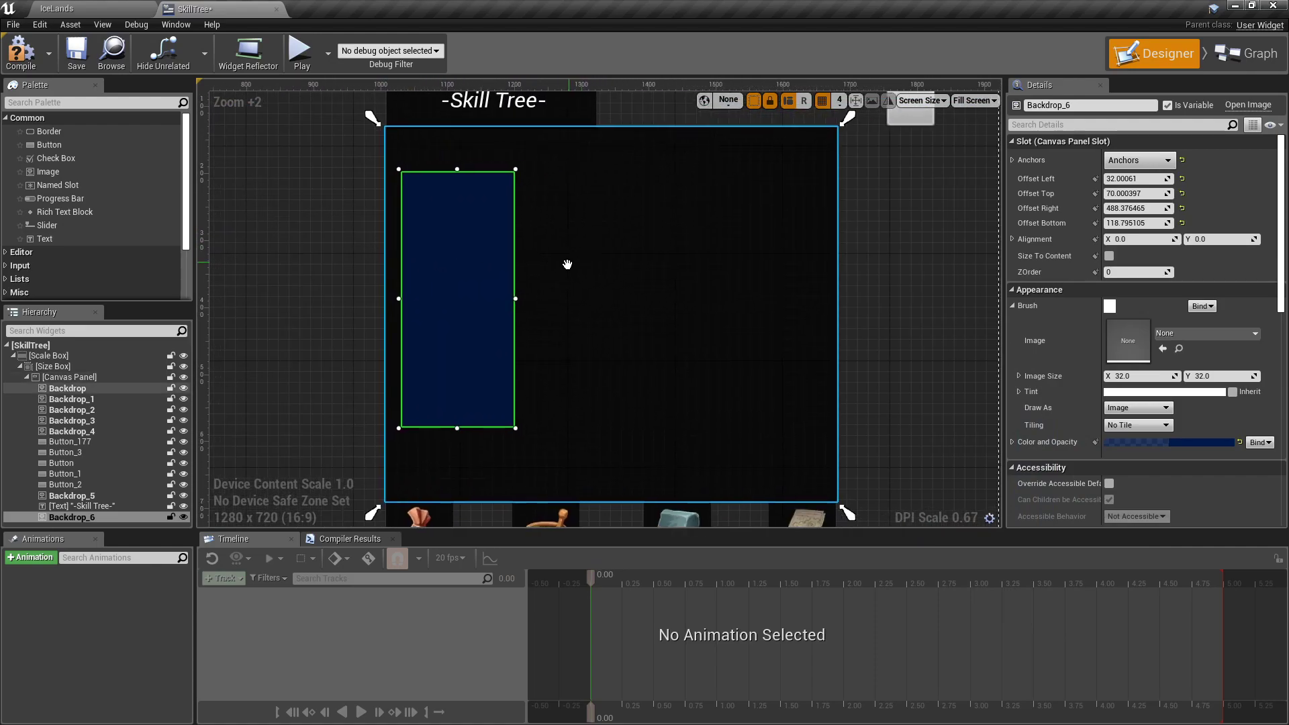
left_click_drag(513, 304, 520, 304)
Step: Duplicate the dark blue panel and place the copy beside it, with offsets of about 284 left and 70 top
right_click(452, 311)
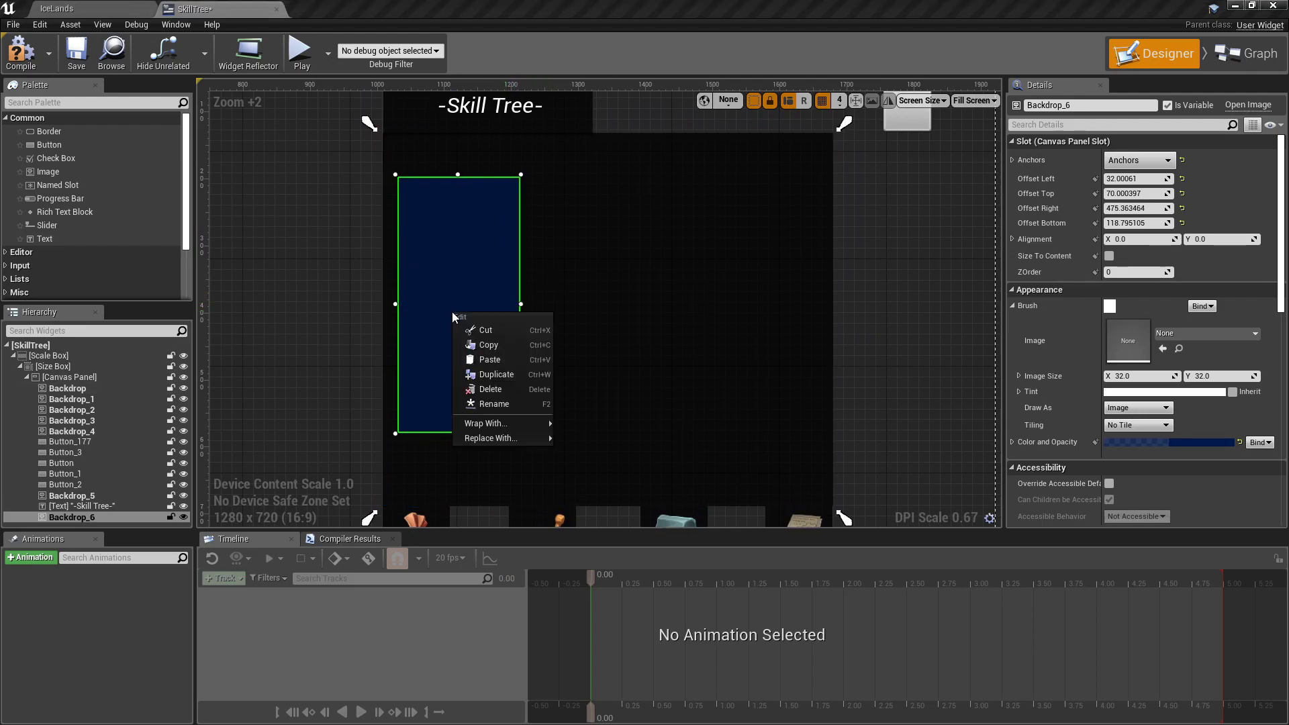
left_click(521, 372)
left_click_drag(471, 210, 635, 212)
left_click(495, 231)
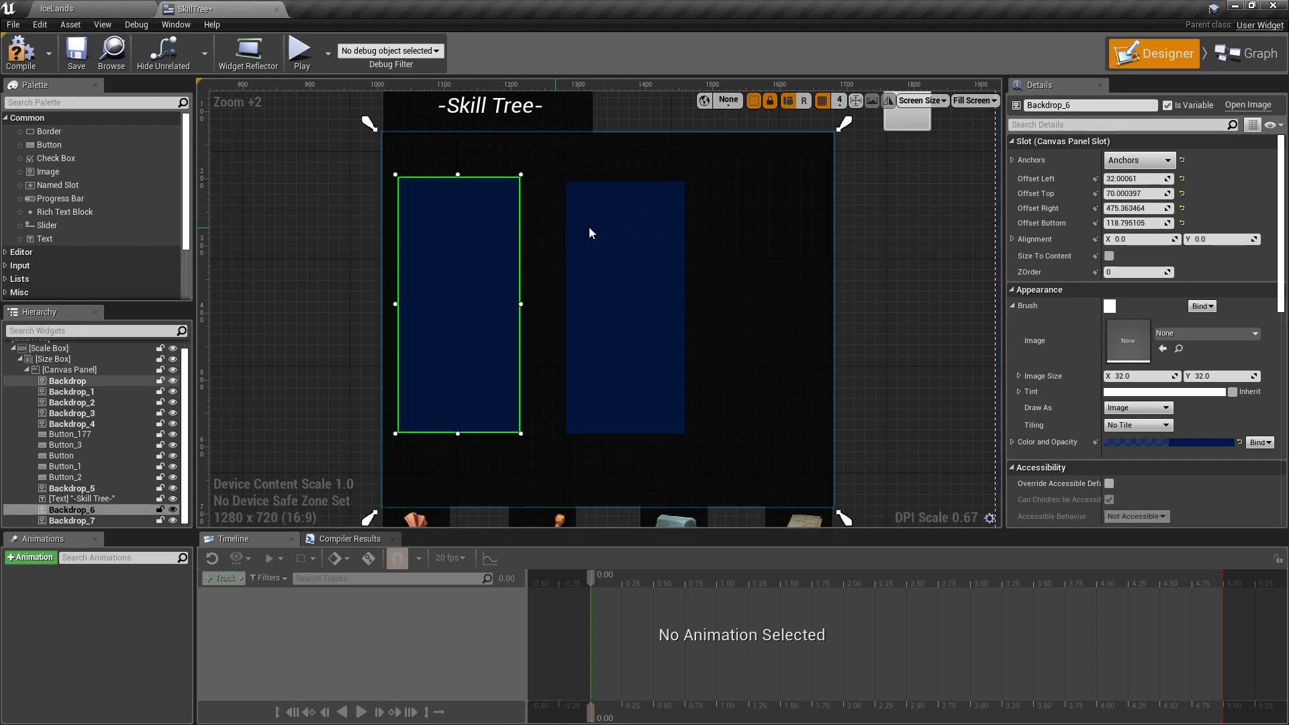
left_click(635, 227)
left_click_drag(636, 236, 640, 234)
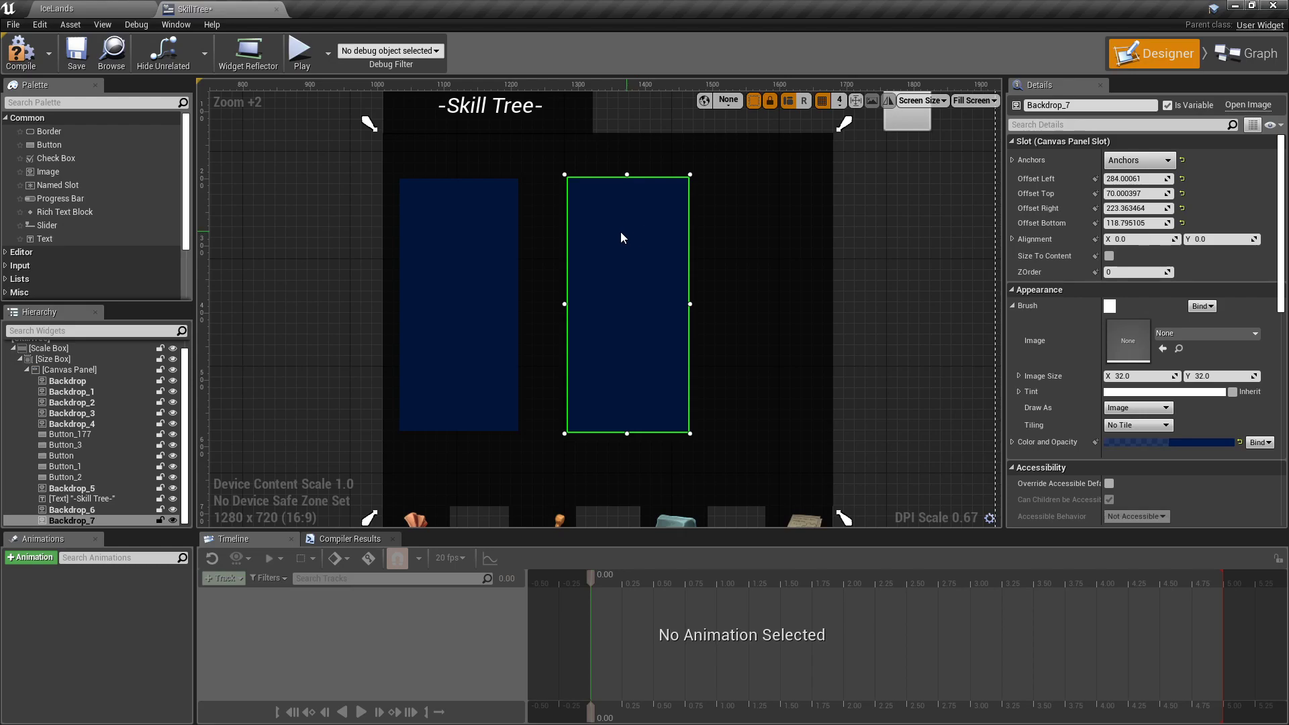
left_click(479, 240)
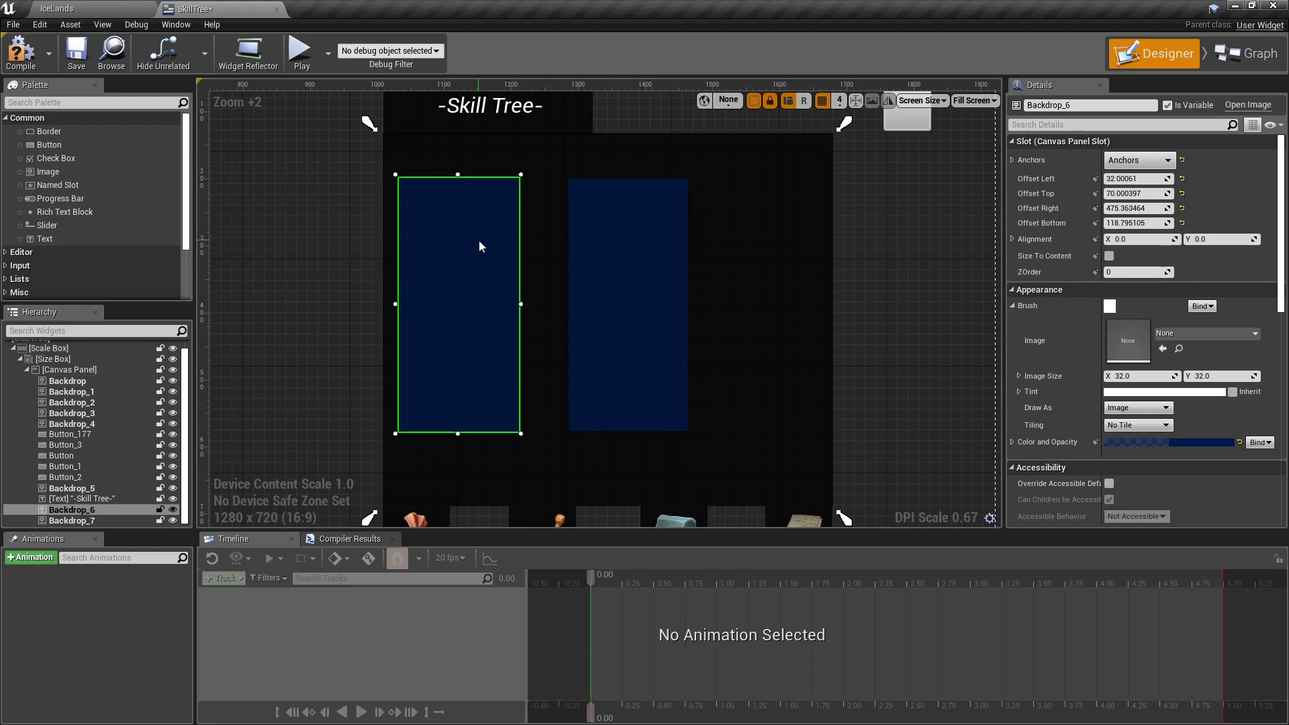
Step: Duplicate the second blue panel and place the copy near the main backdrop's right edge, offsets about 480 left and 70 top
left_click(615, 235)
scroll(711, 229, "down", 2)
right_click_drag(728, 231, 662, 232)
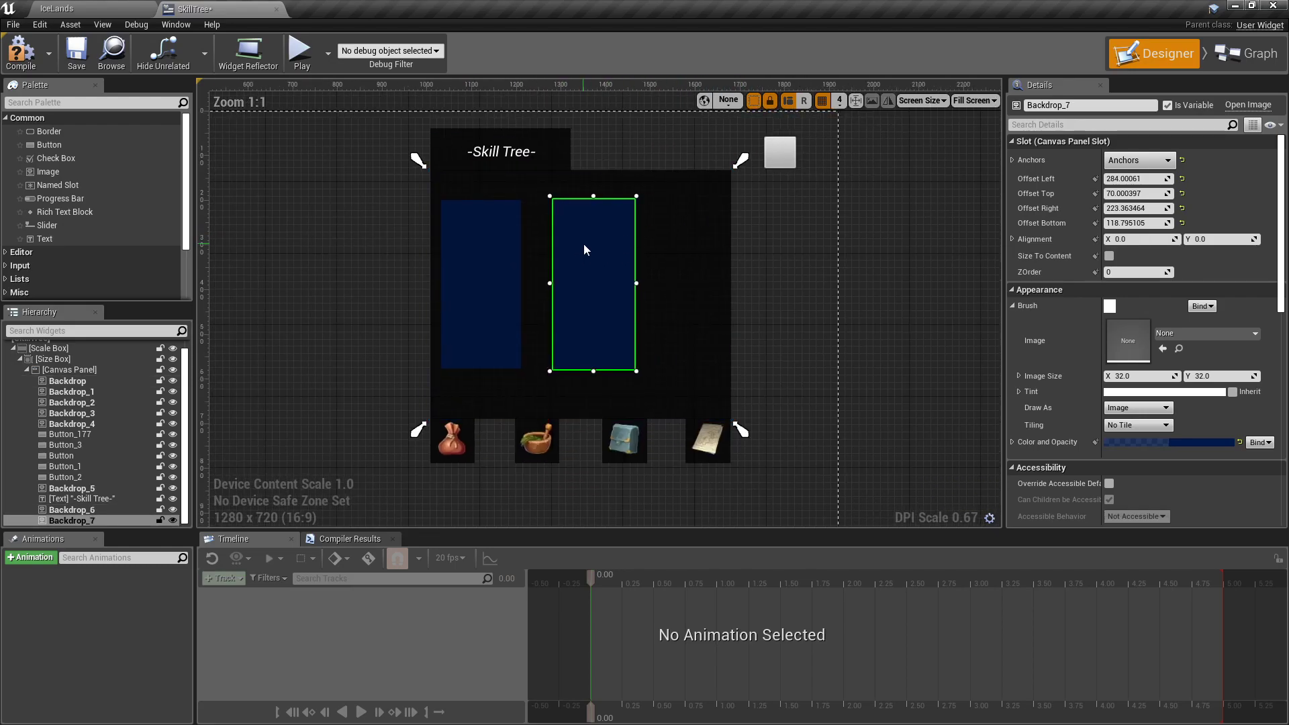
right_click(585, 246)
left_click(640, 301)
left_click_drag(483, 207, 703, 239)
scroll(611, 211, "up", 5)
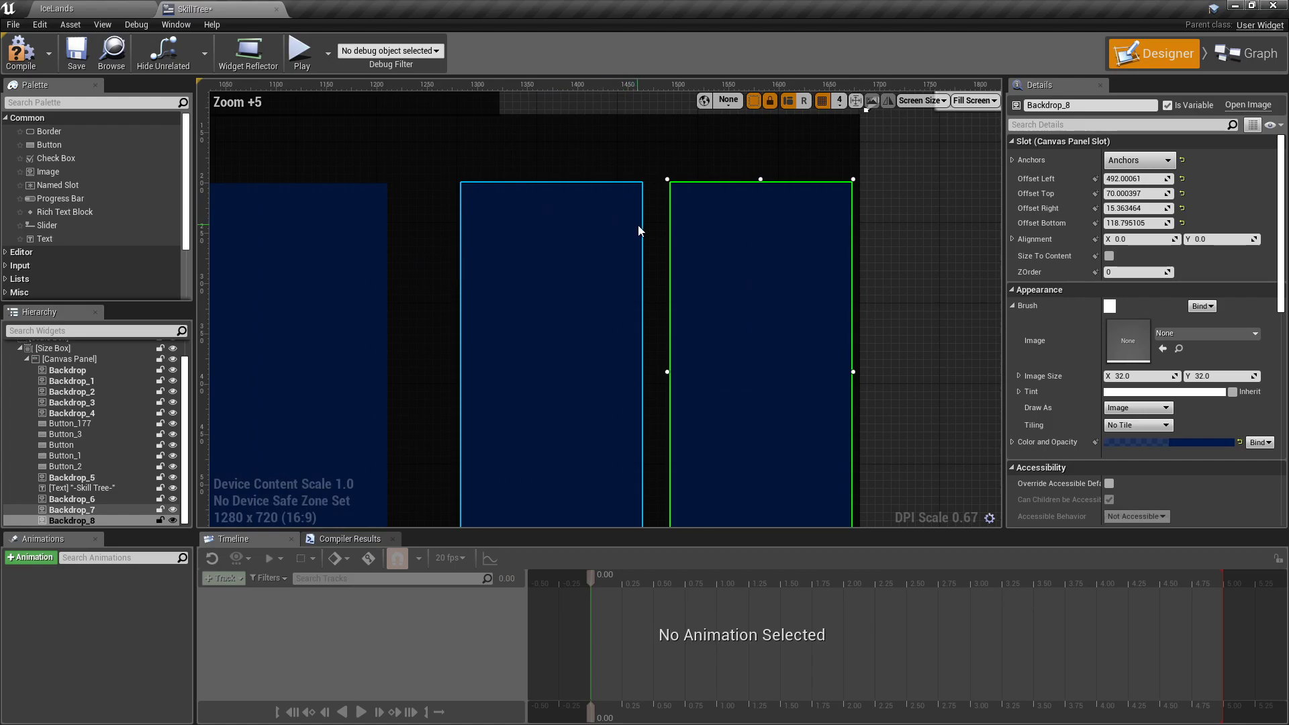
scroll(639, 226, "down", 2)
left_click_drag(724, 246, 719, 247)
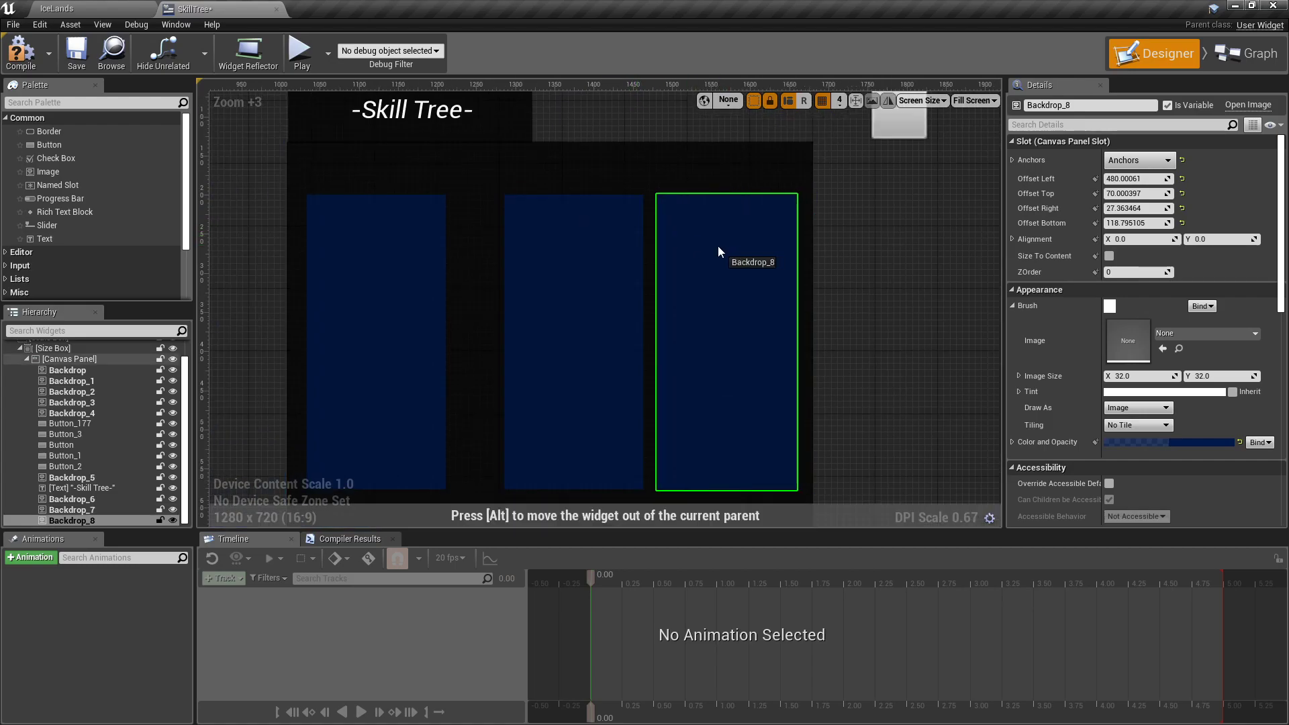
Step: Move the middle blue panel between the two outer ones, to a left offset of about 260
left_click_drag(575, 272, 606, 274)
scroll(566, 268, "down", 3)
scroll(607, 239, "up", 1)
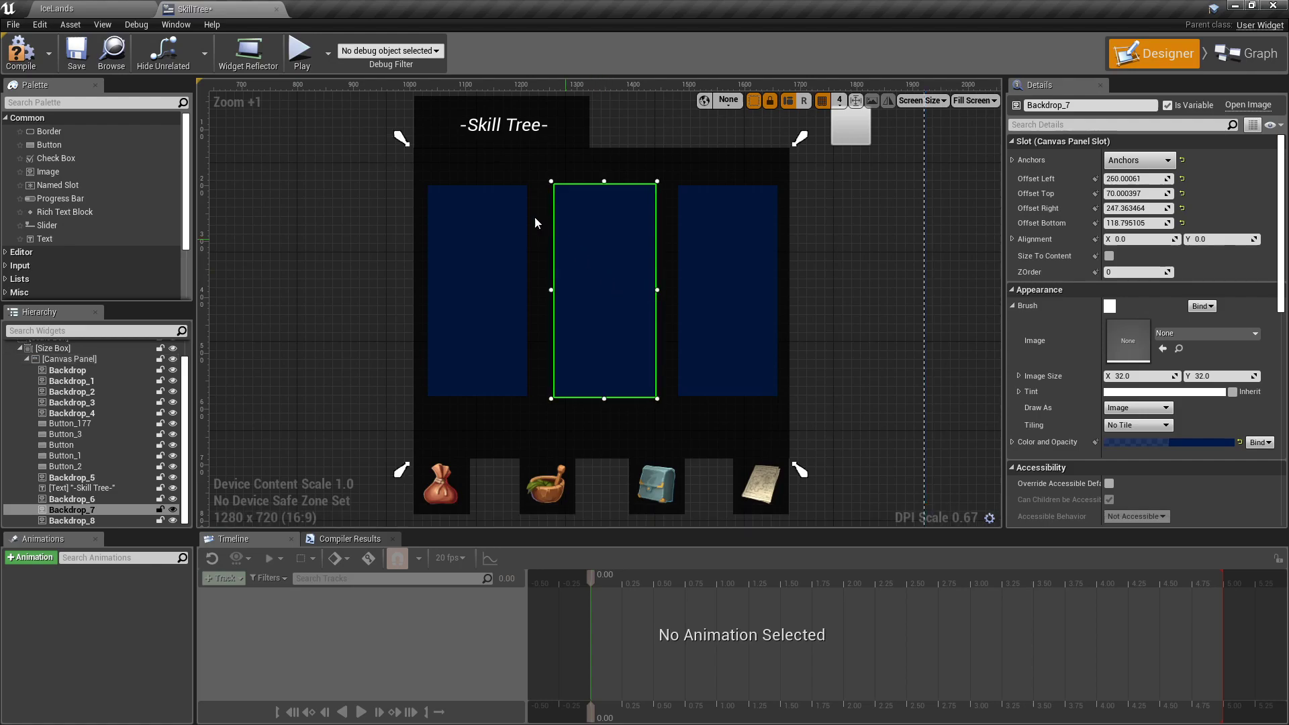
scroll(677, 227, "up", 3)
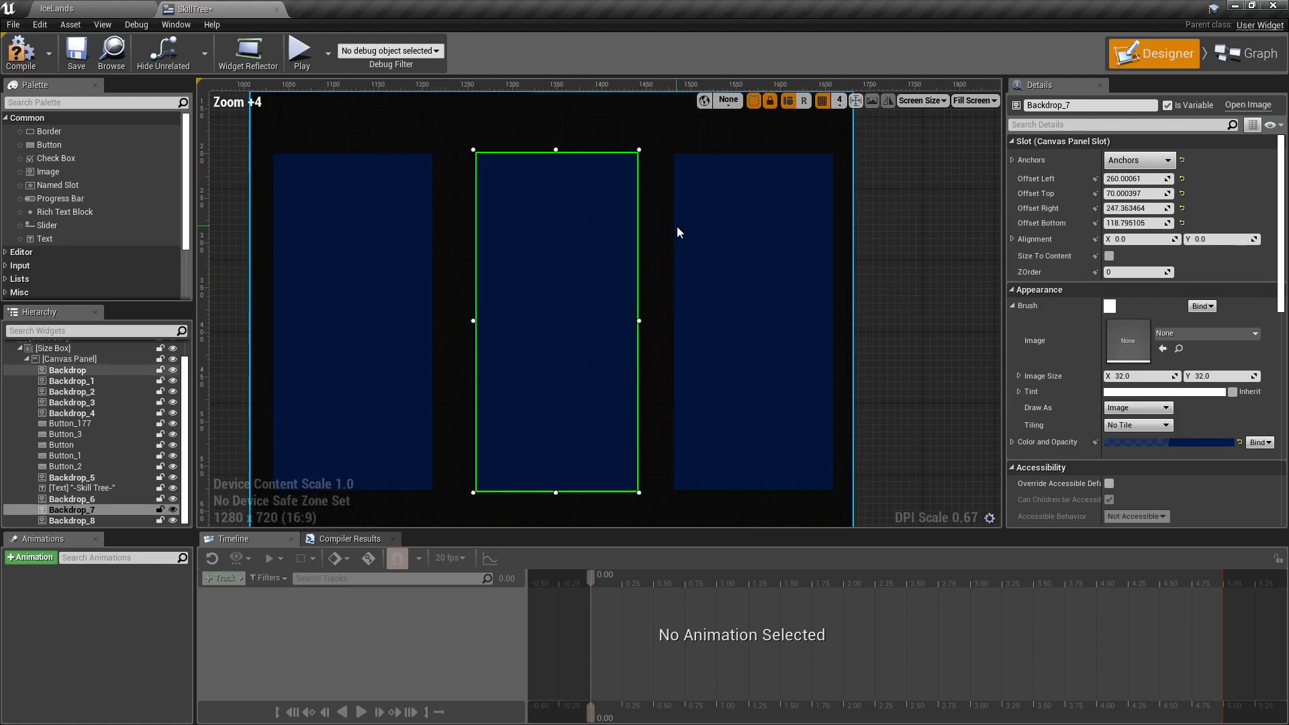
left_click(708, 212)
left_click(249, 211)
scroll(248, 211, "down", 4)
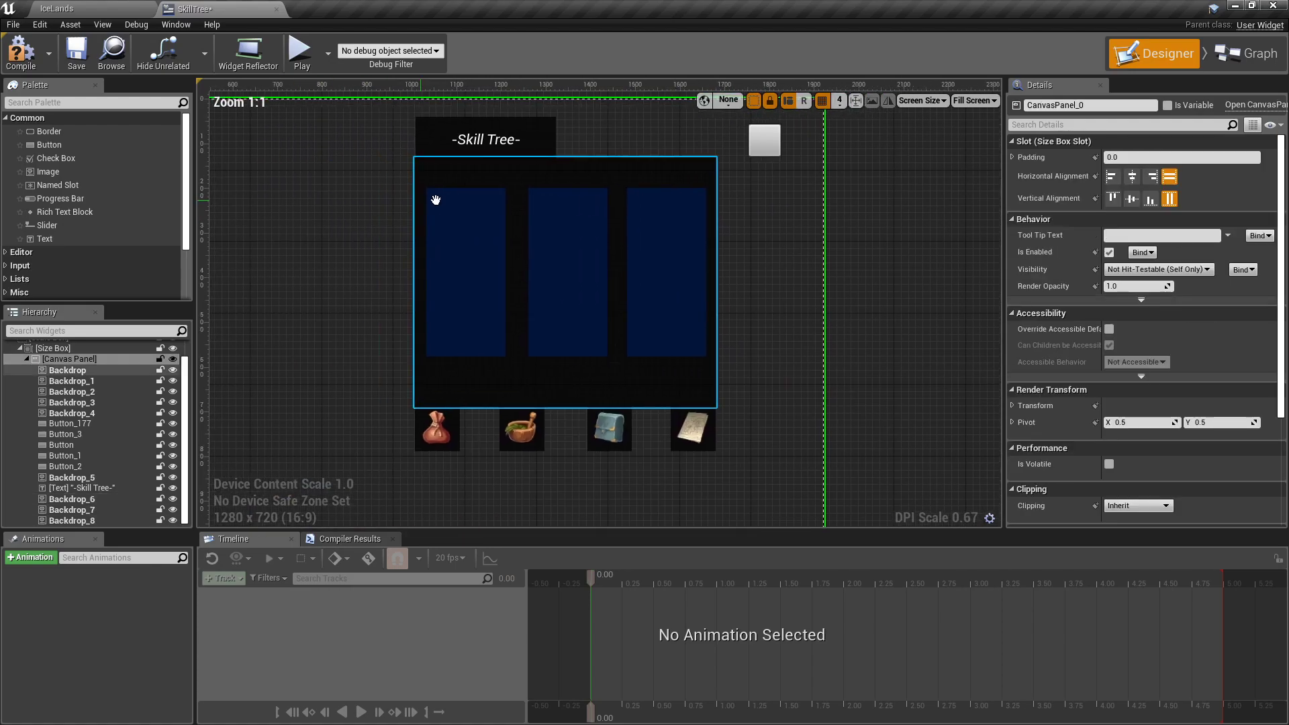
Step: Duplicate the -Skill Tree- title text and move the copy above the leftmost blue panel, at X 1044 and Y 152
right_click(522, 142)
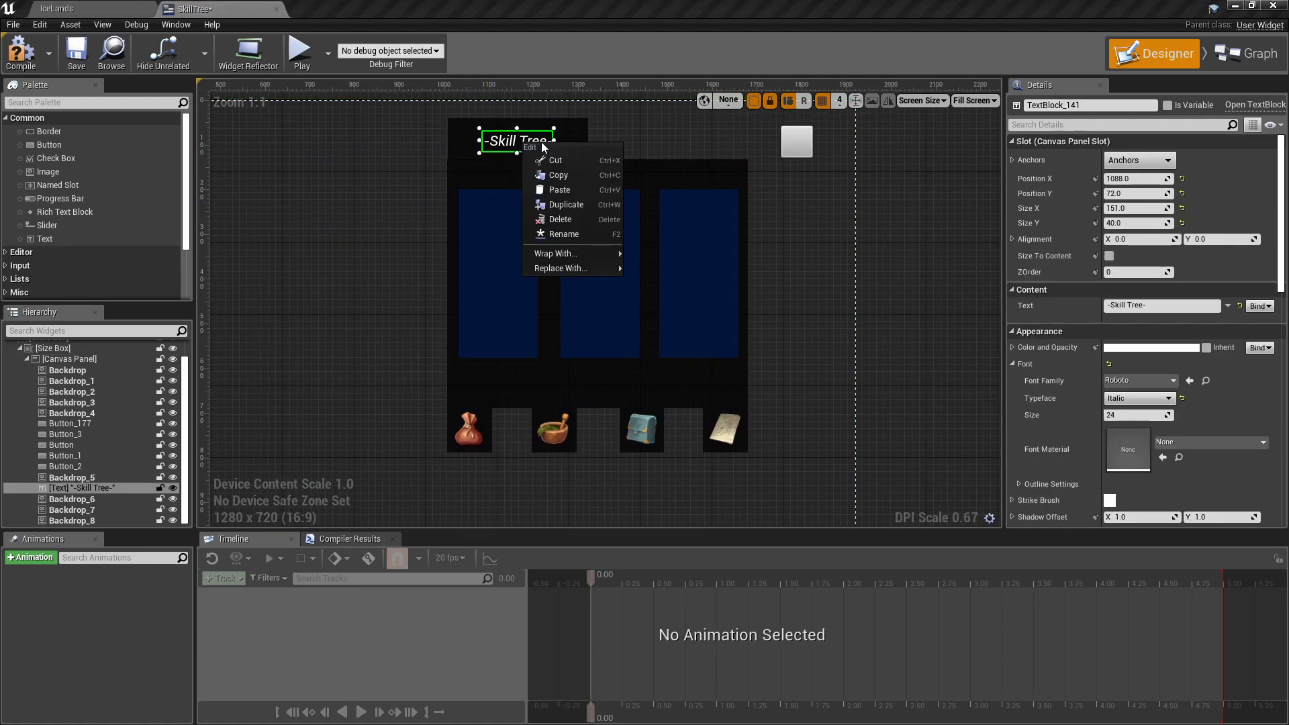
left_click(578, 205)
left_click_drag(224, 144, 691, 209)
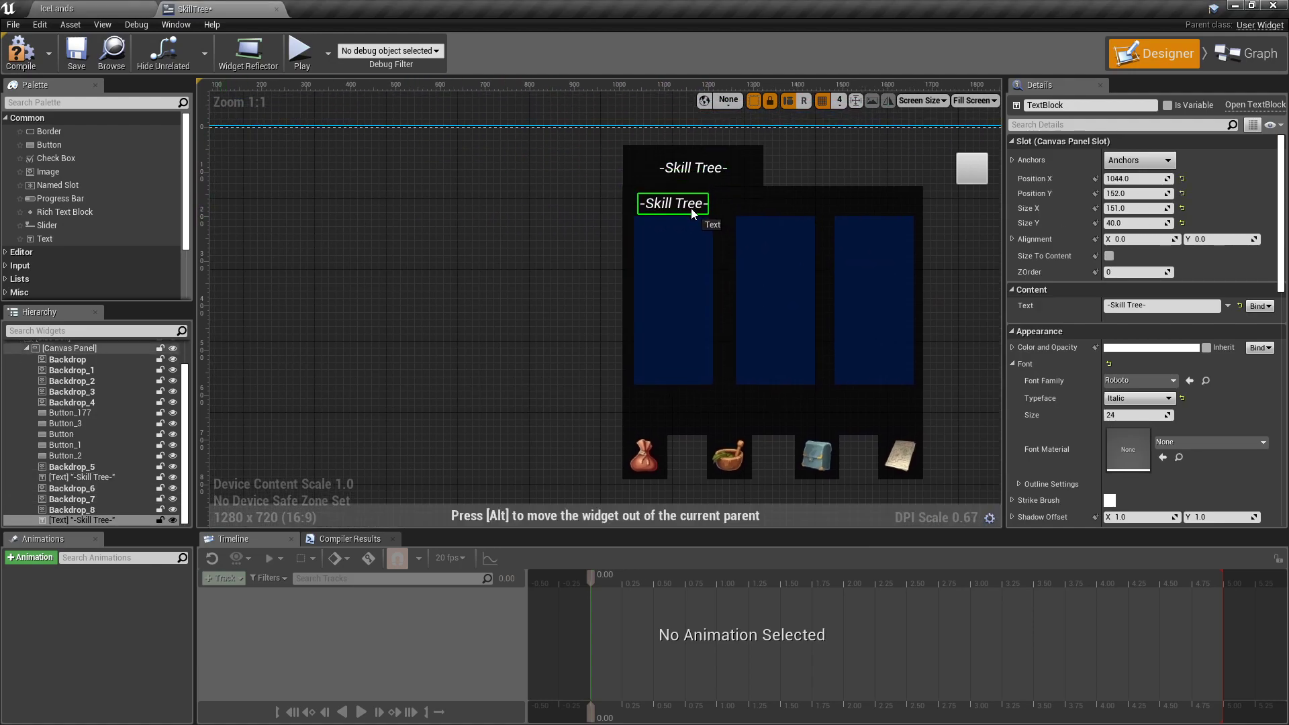
Step: Change the duplicated title's text to "Combat"
scroll(692, 210, "up", 6)
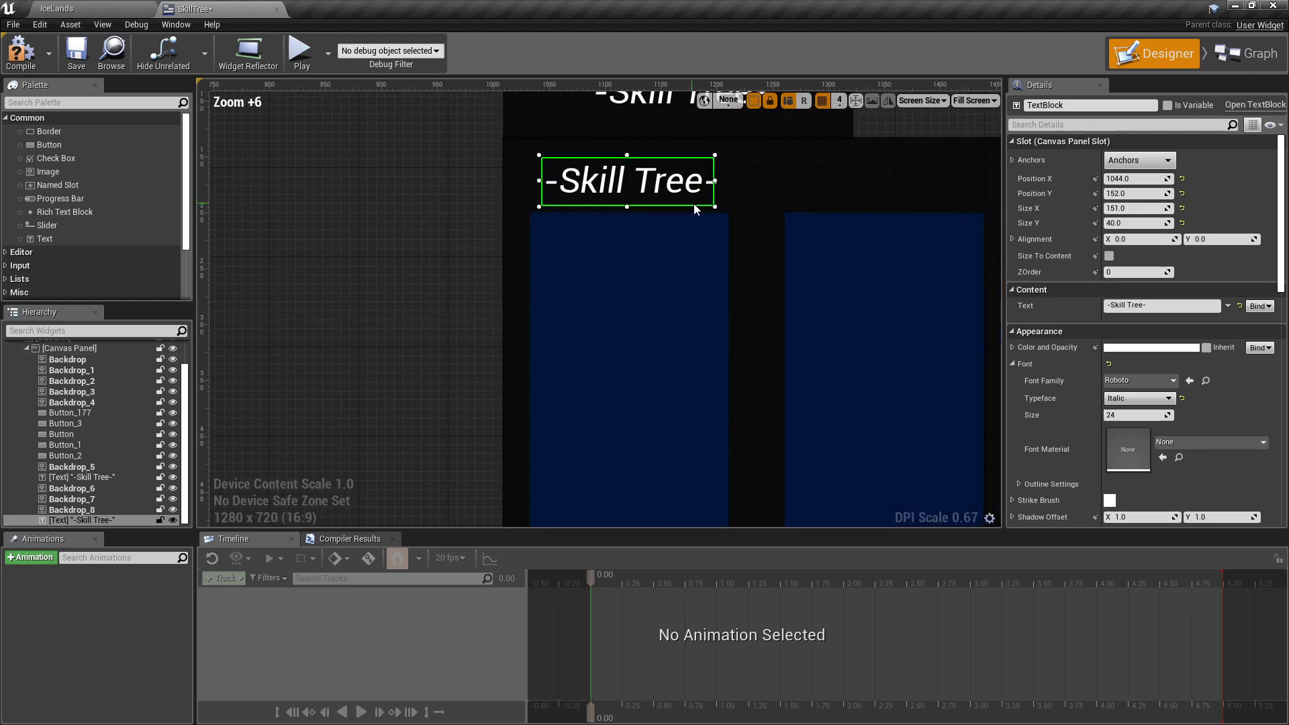
left_click(1135, 305)
type("Combat")
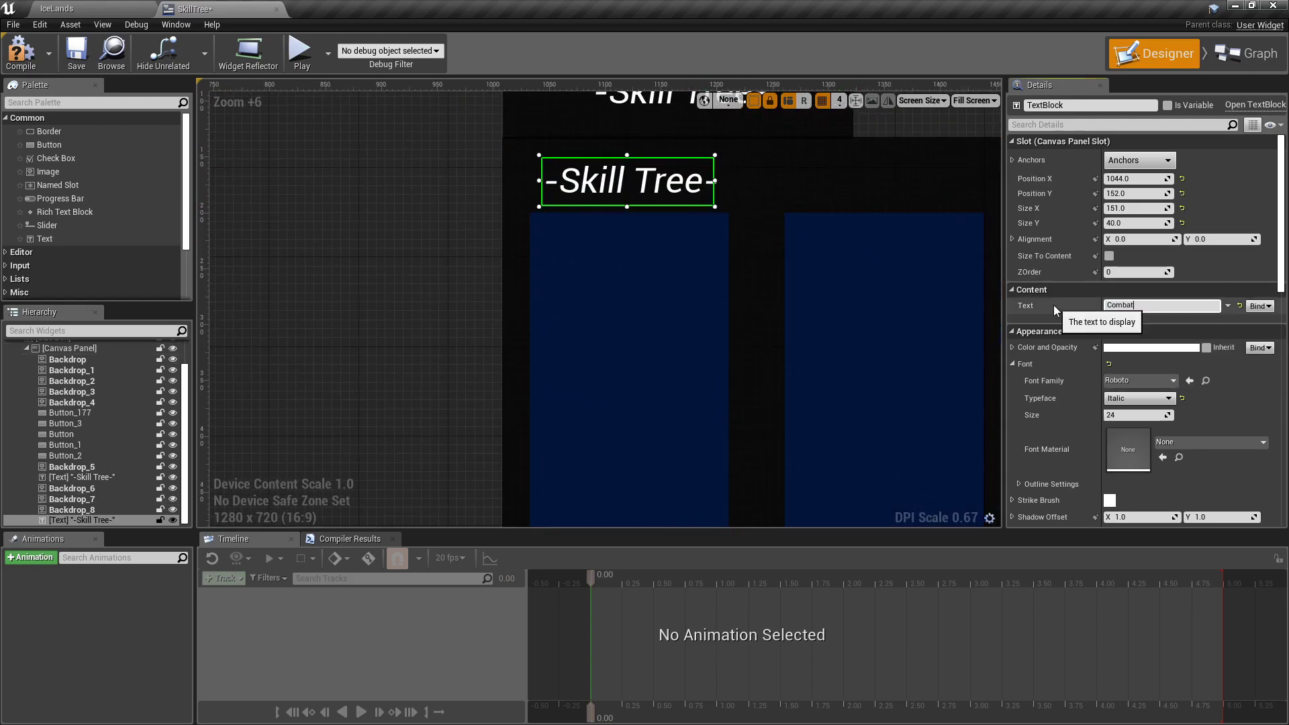
key("Return")
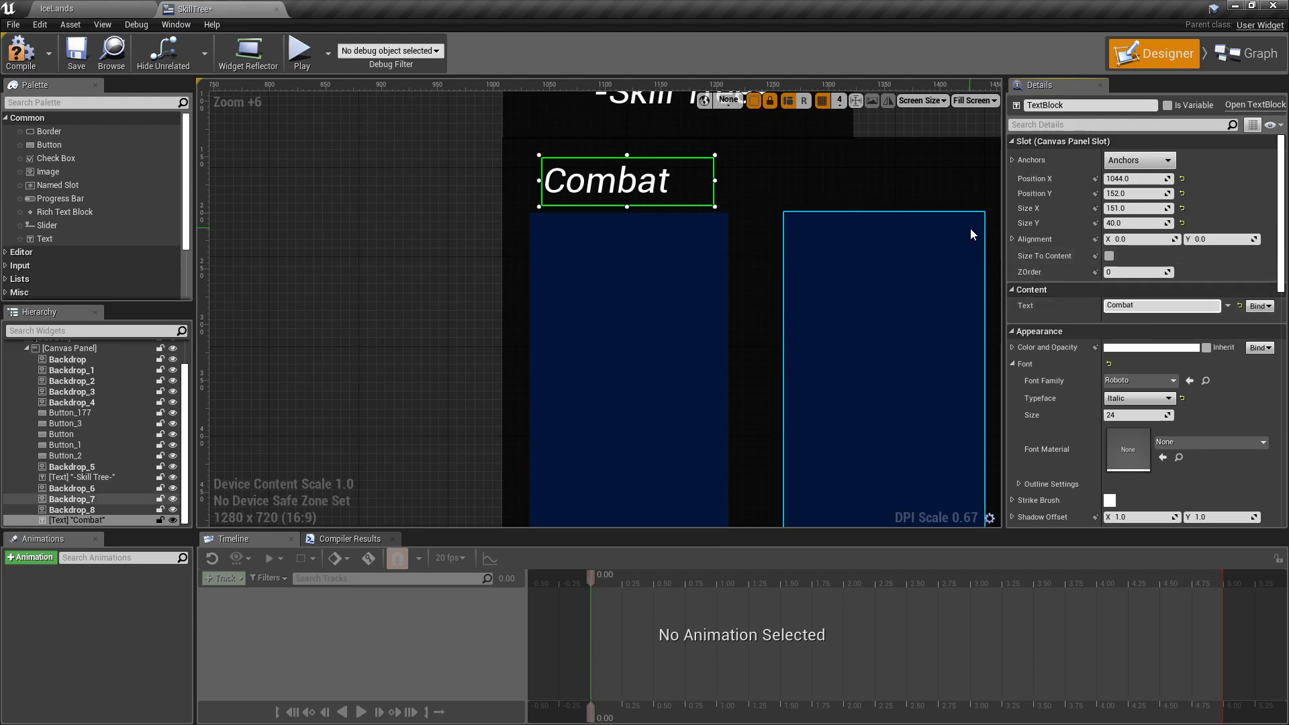
Step: Center-justify the Combat label and set its typeface to Light
scroll(1171, 401, "down", 3)
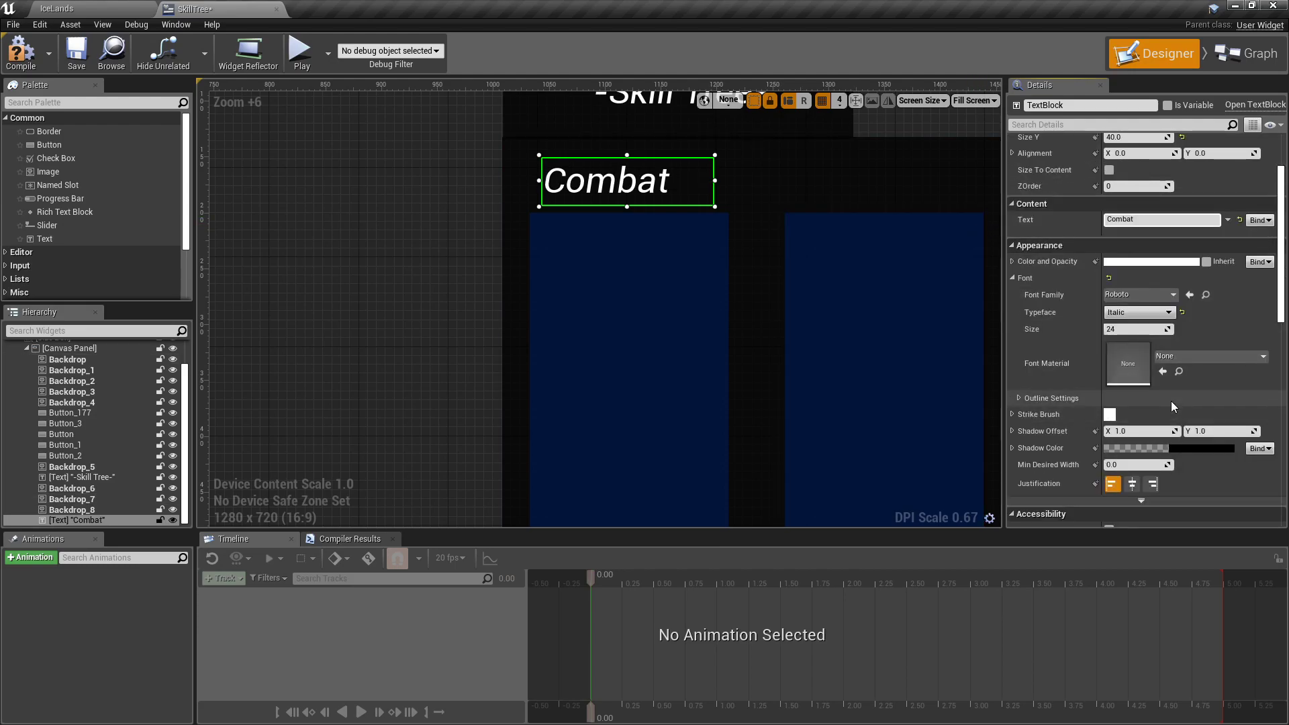
left_click(1133, 485)
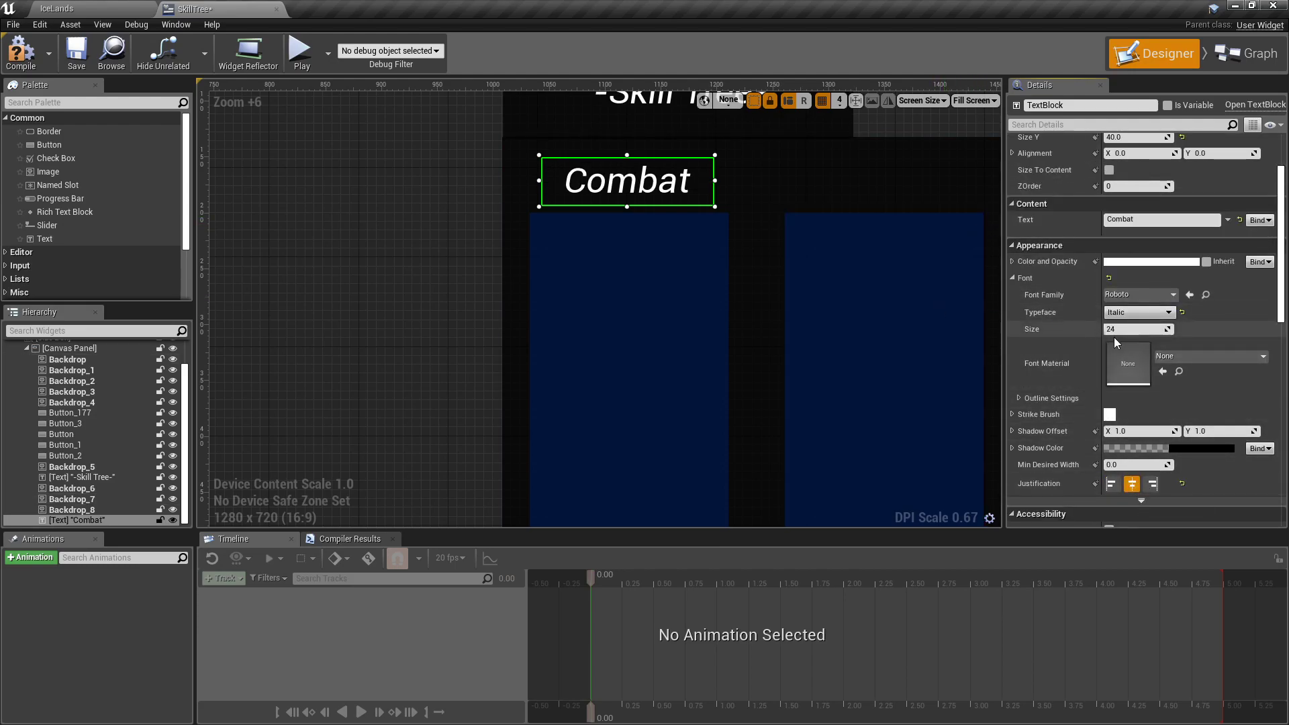
left_click(1130, 315)
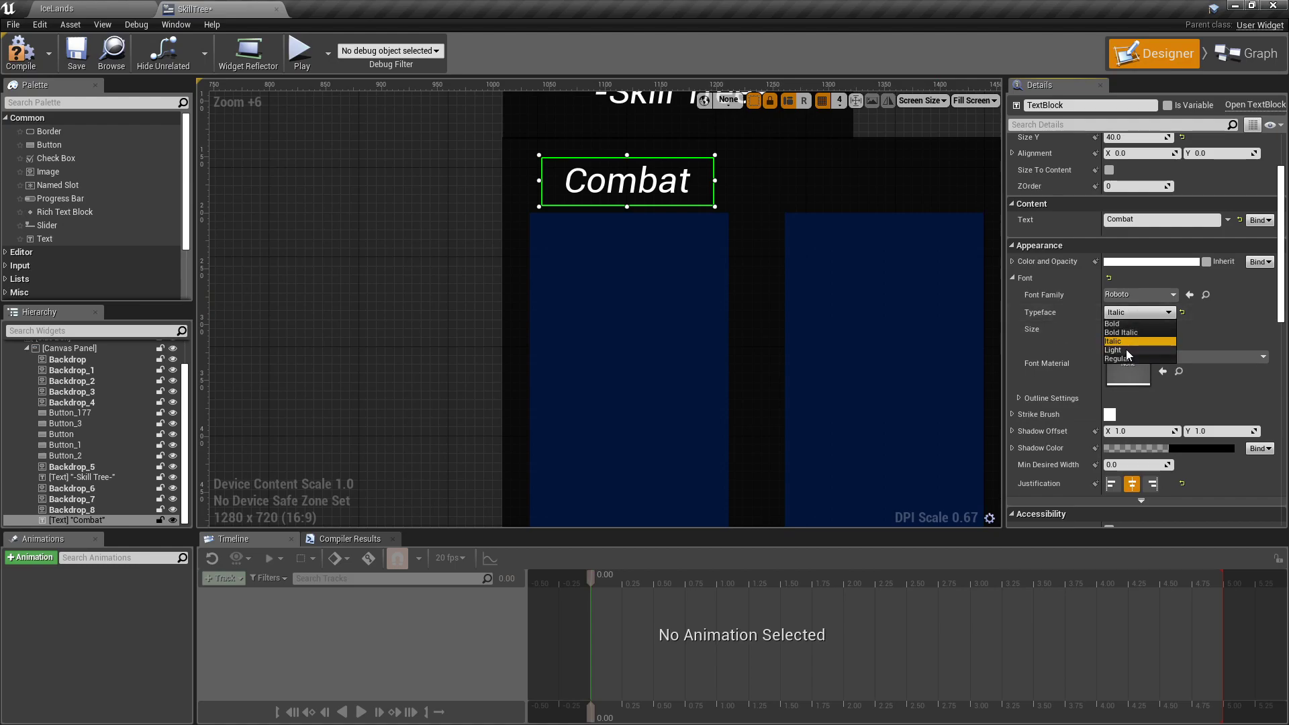
left_click(1123, 350)
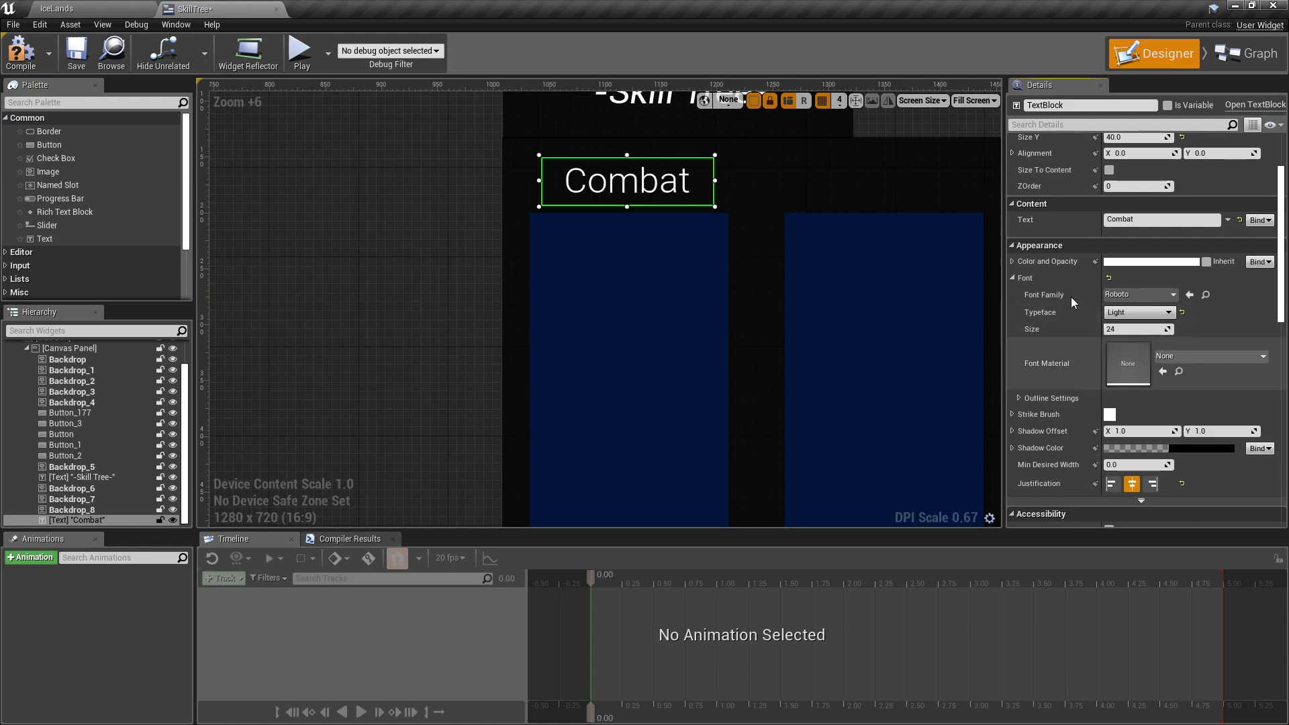
Step: Lower the Combat label closer to the top of the leftmost blue panel, to Y position 160
left_click(535, 190)
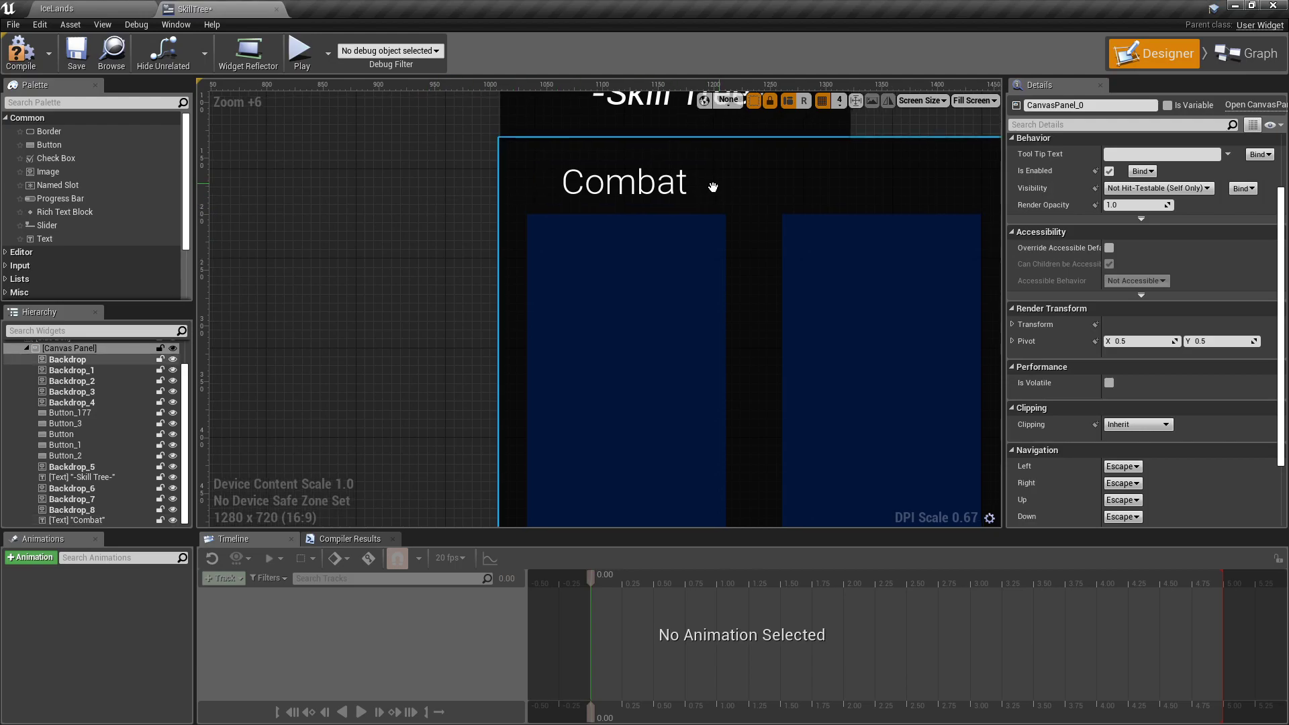
right_click_drag(710, 184, 599, 234)
left_click(569, 236)
left_click_drag(575, 235, 591, 252)
Step: Duplicate the Combat label and move the copy above the middle blue panel
right_click(556, 236)
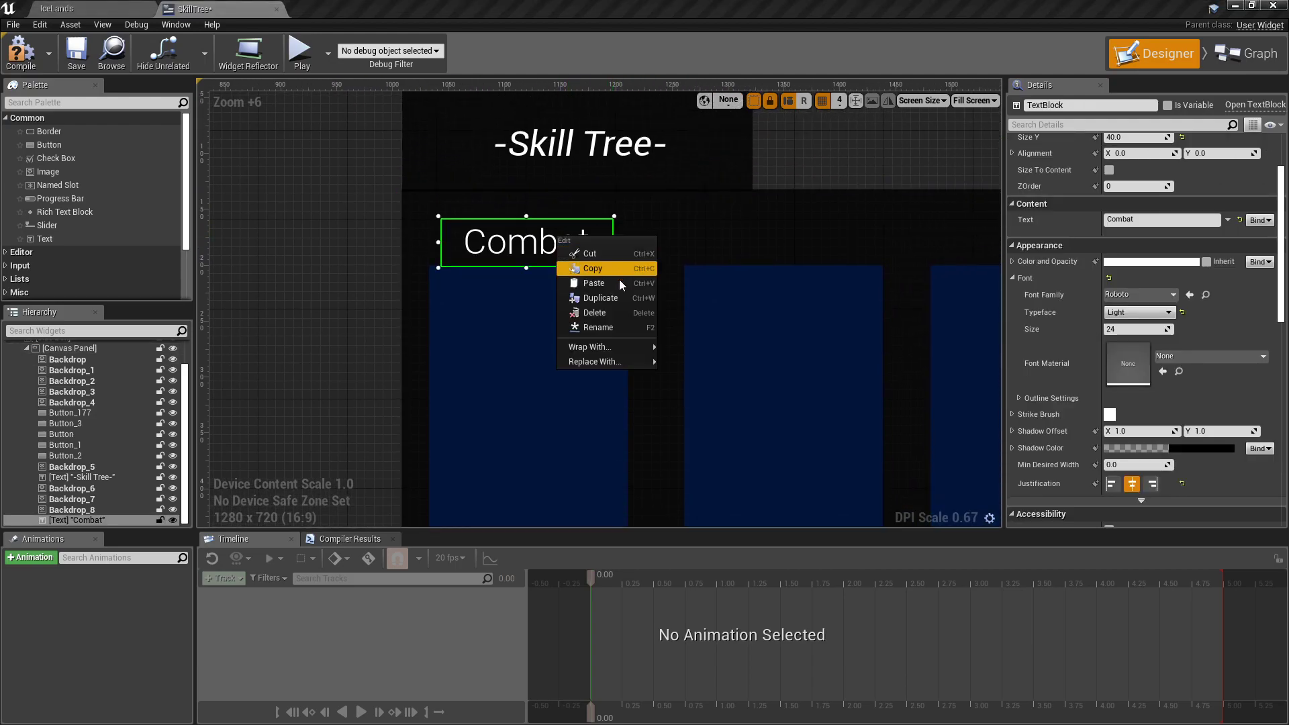
left_click(611, 297)
scroll(611, 297, "down", 5)
right_click_drag(288, 182, 400, 181)
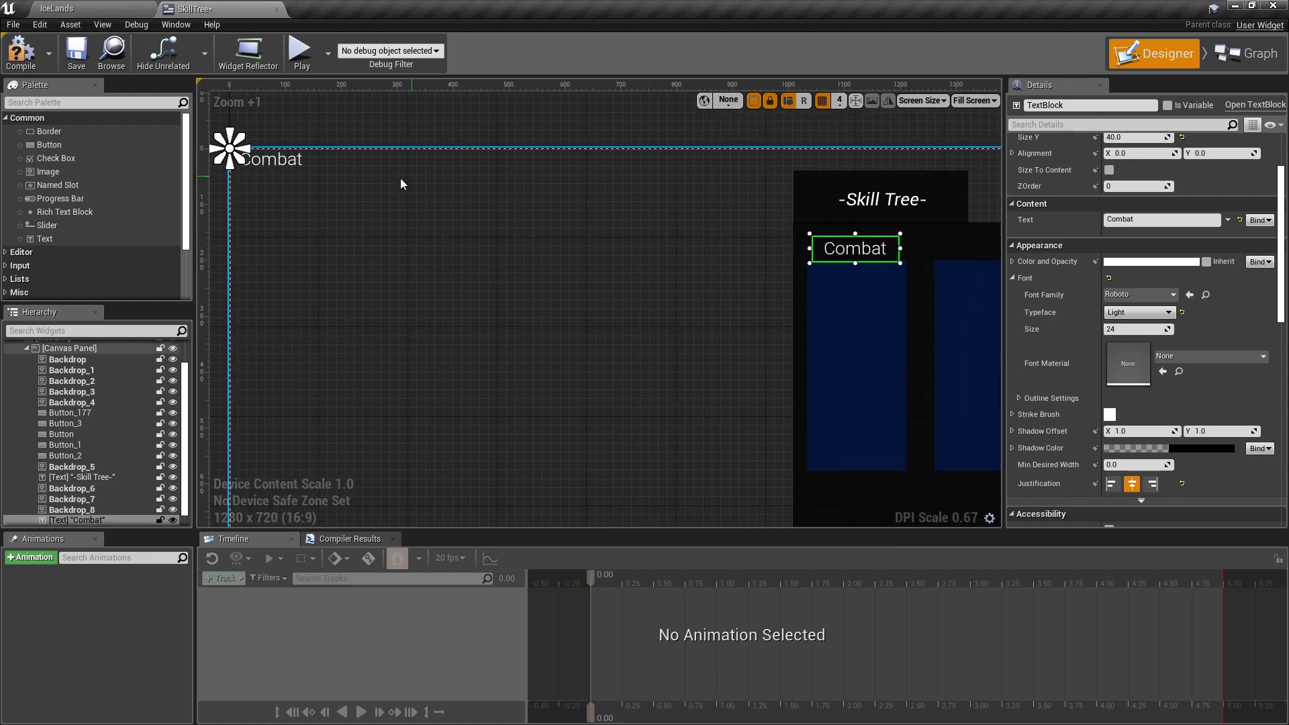
left_click_drag(290, 169, 617, 218)
right_click_drag(617, 218, 373, 195)
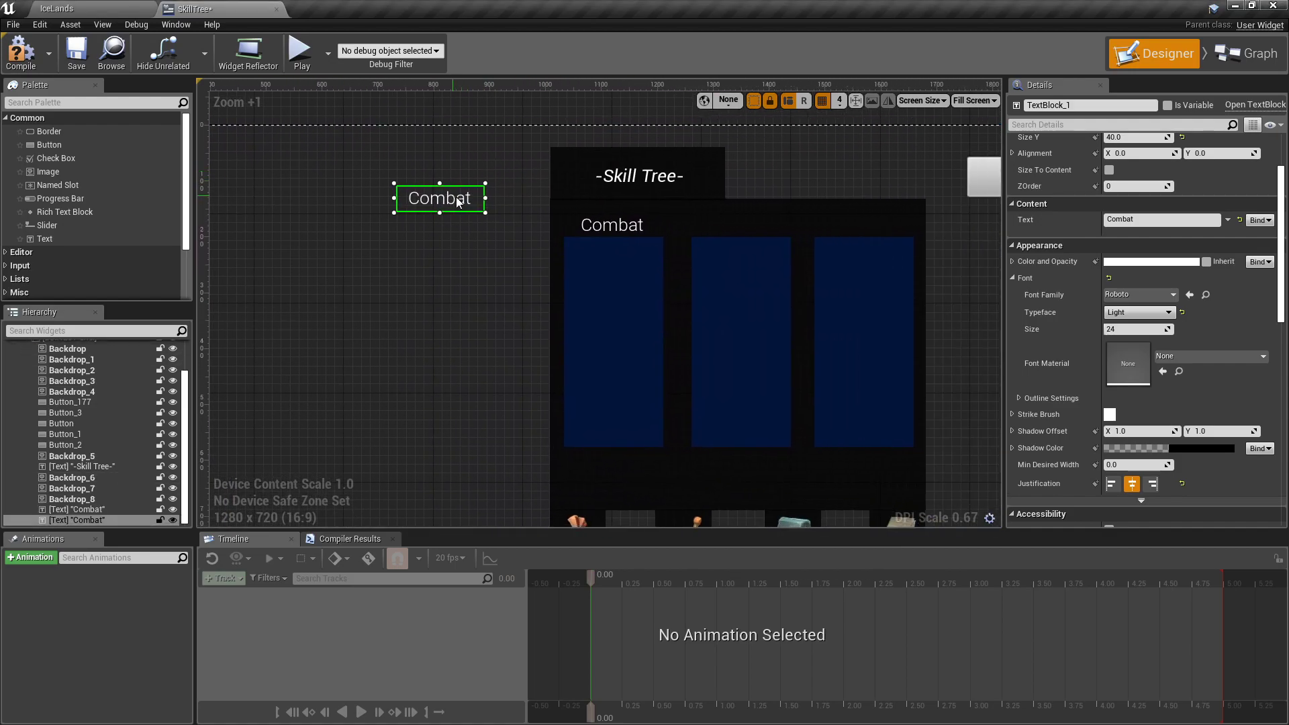
left_click_drag(456, 203, 759, 226)
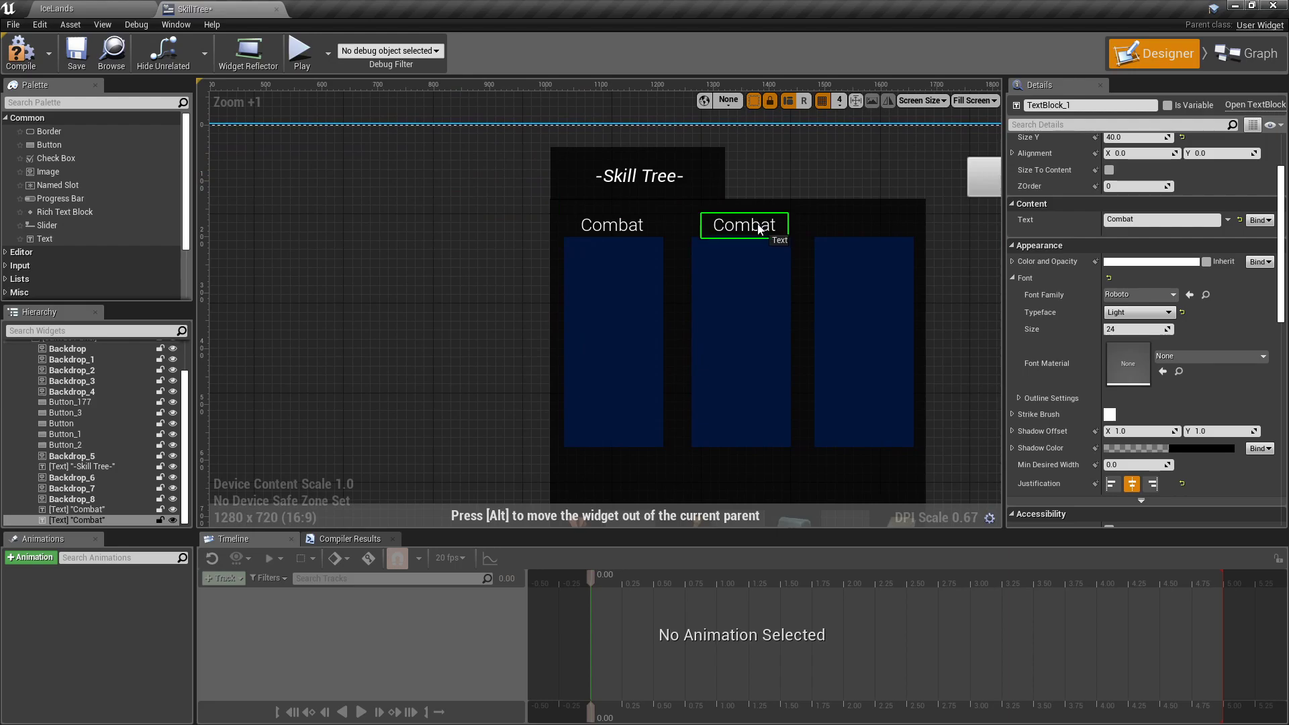
Step: Nudge the copied label to X 1272 and Y 160, centered over the middle panel and level with the first label
scroll(758, 228, "up", 9)
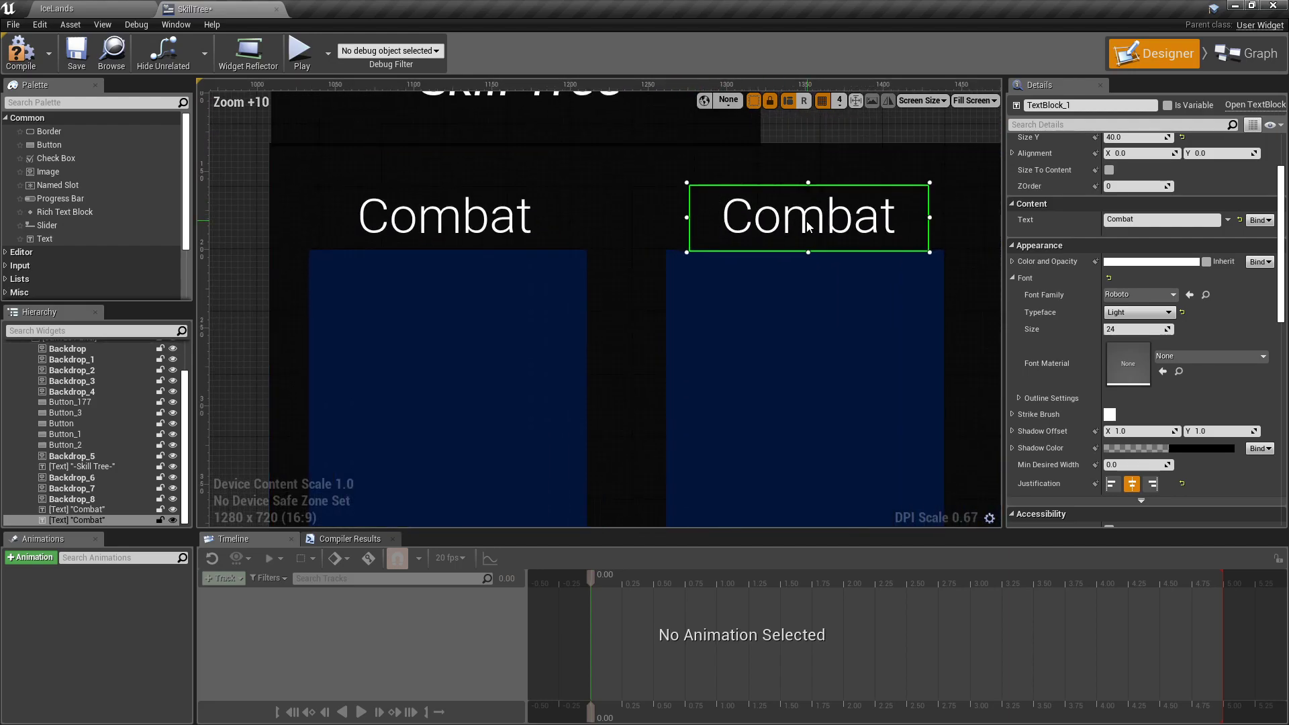
left_click_drag(806, 228, 805, 228)
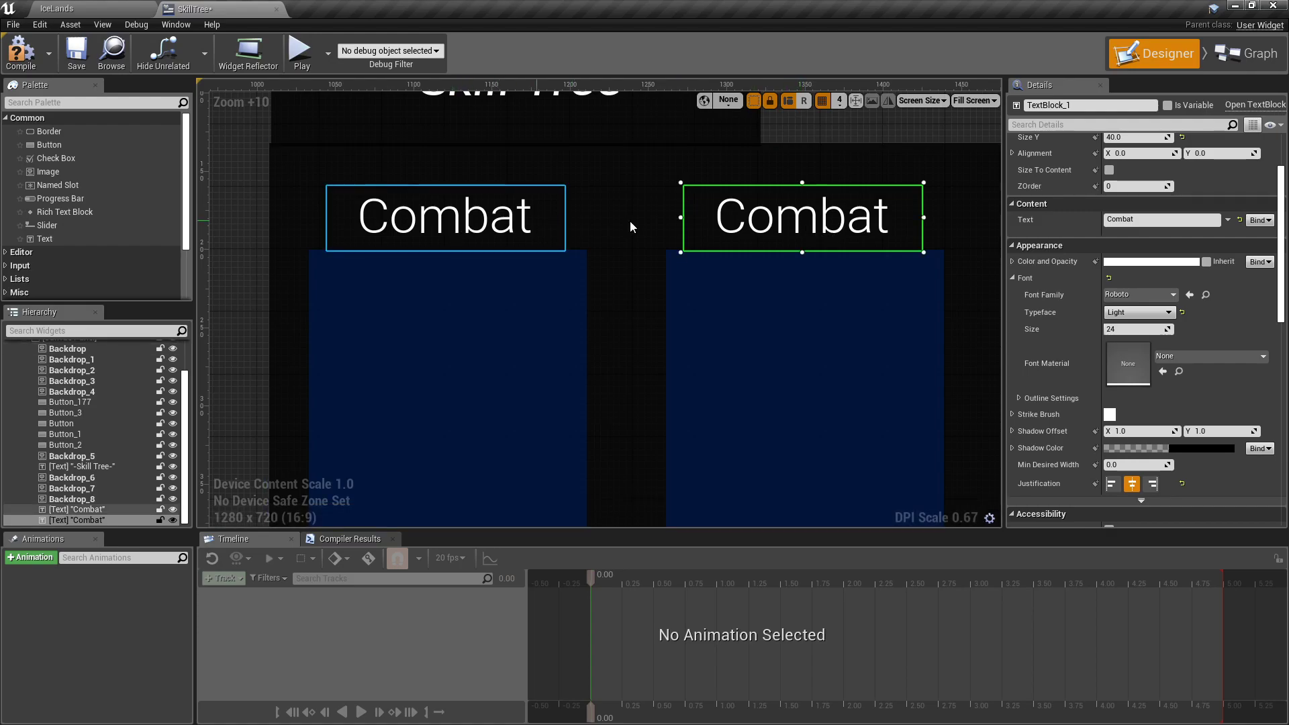
scroll(1075, 255, "up", 3)
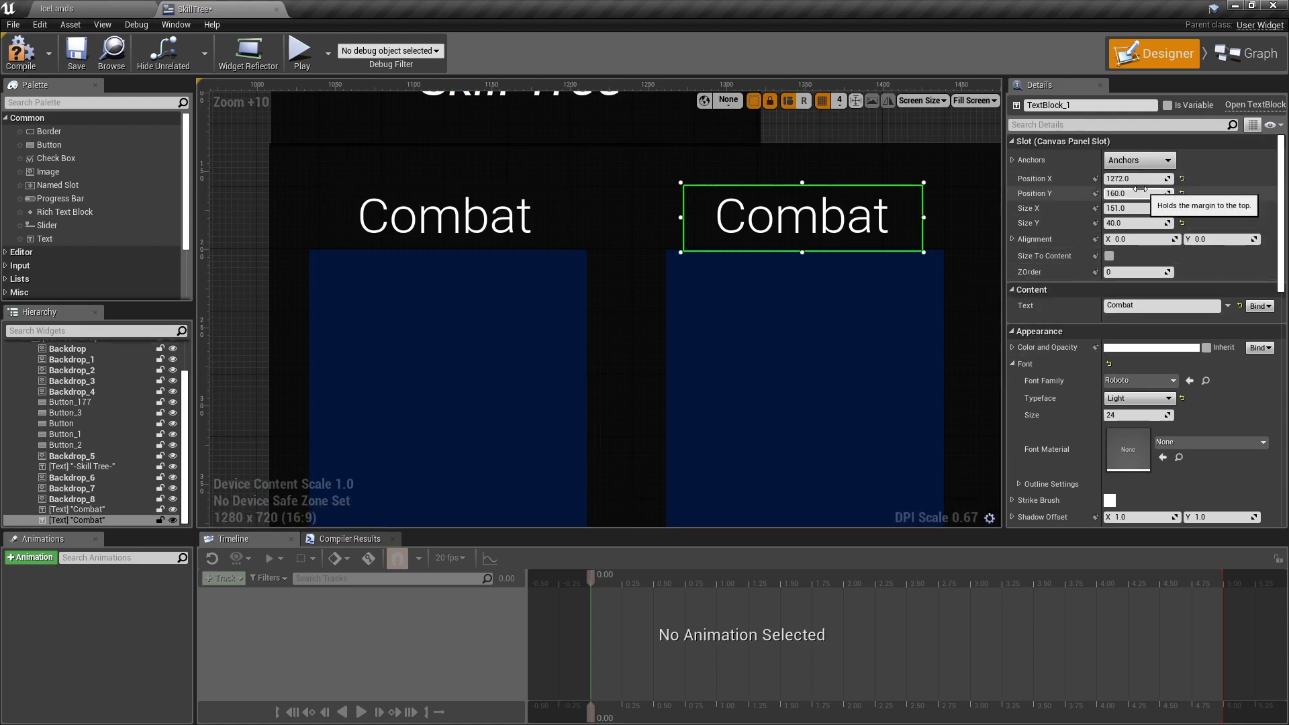
left_click(446, 217)
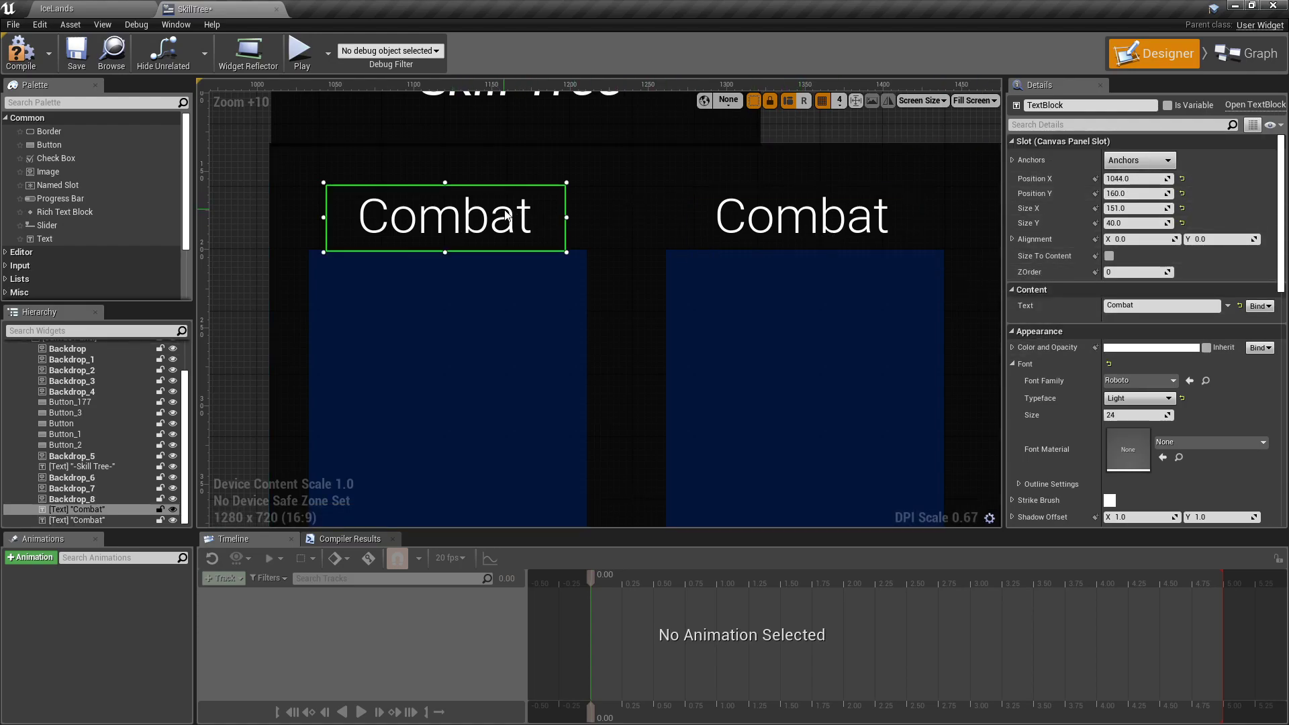
Step: Change the text of the label above the middle panel to "Magic"
left_click(777, 215)
scroll(899, 210, "down", 4)
right_click_drag(900, 210, 828, 225)
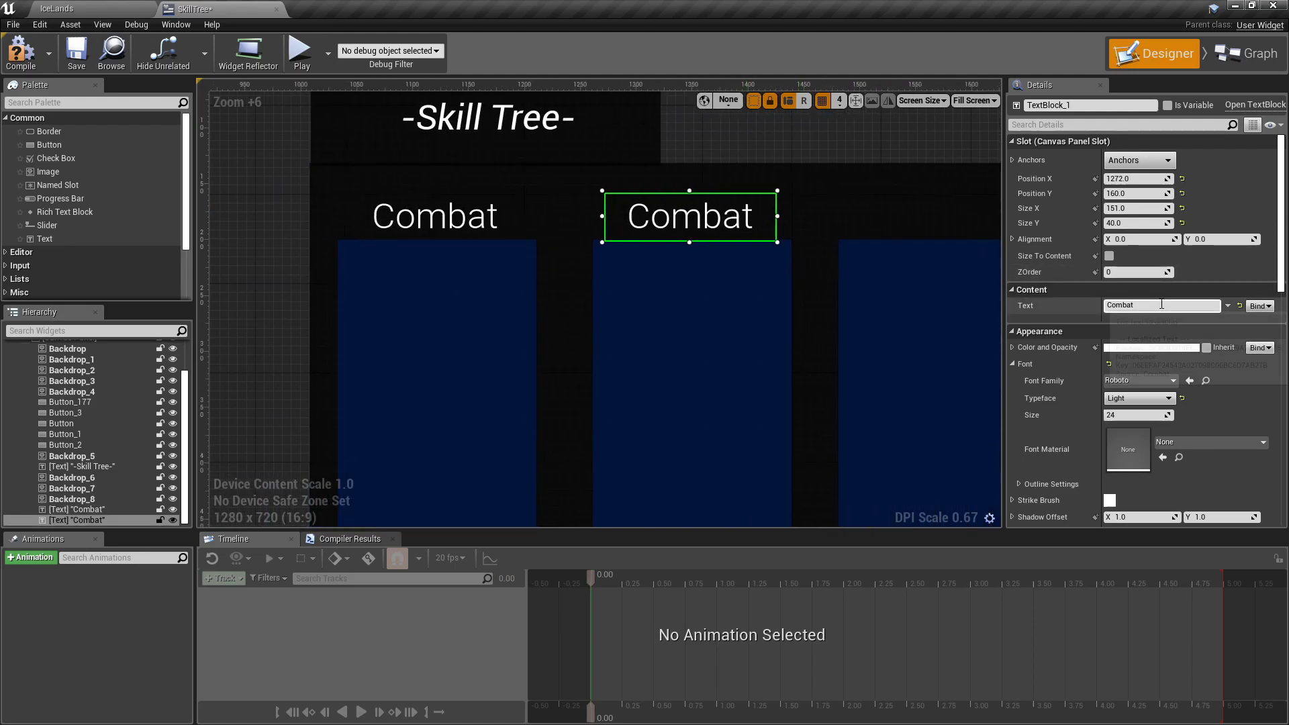
left_click(1162, 305)
type("Magic")
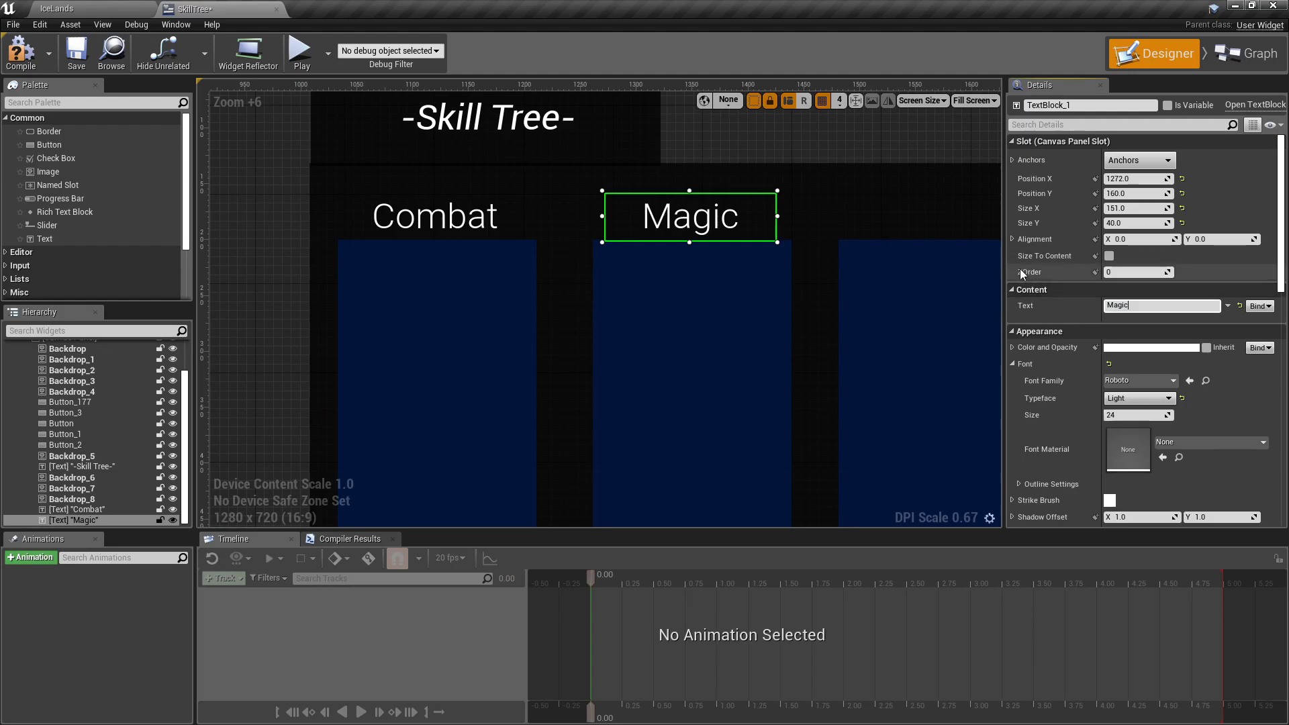
Step: Duplicate the Magic label and move the copy above the rightmost blue panel, at X 1496 and Y 160
scroll(872, 231, "down", 3)
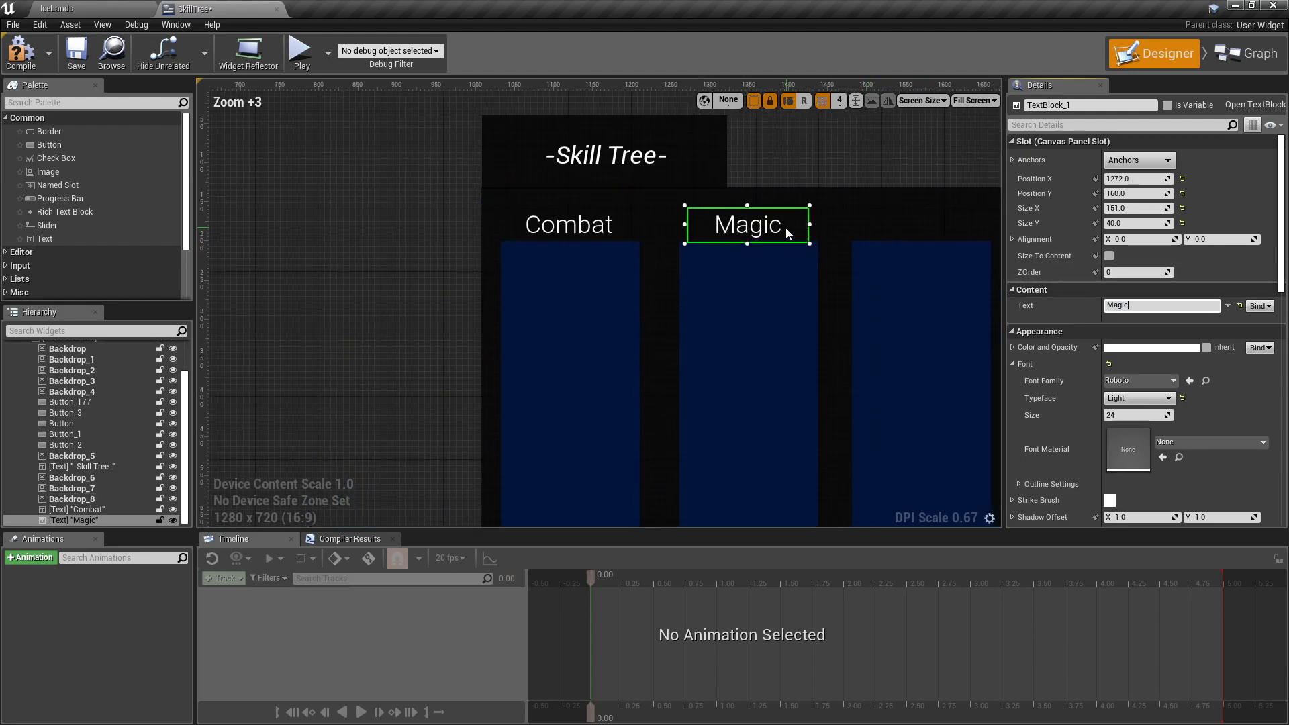
right_click(786, 227)
left_click(836, 290)
scroll(572, 251, "down", 4)
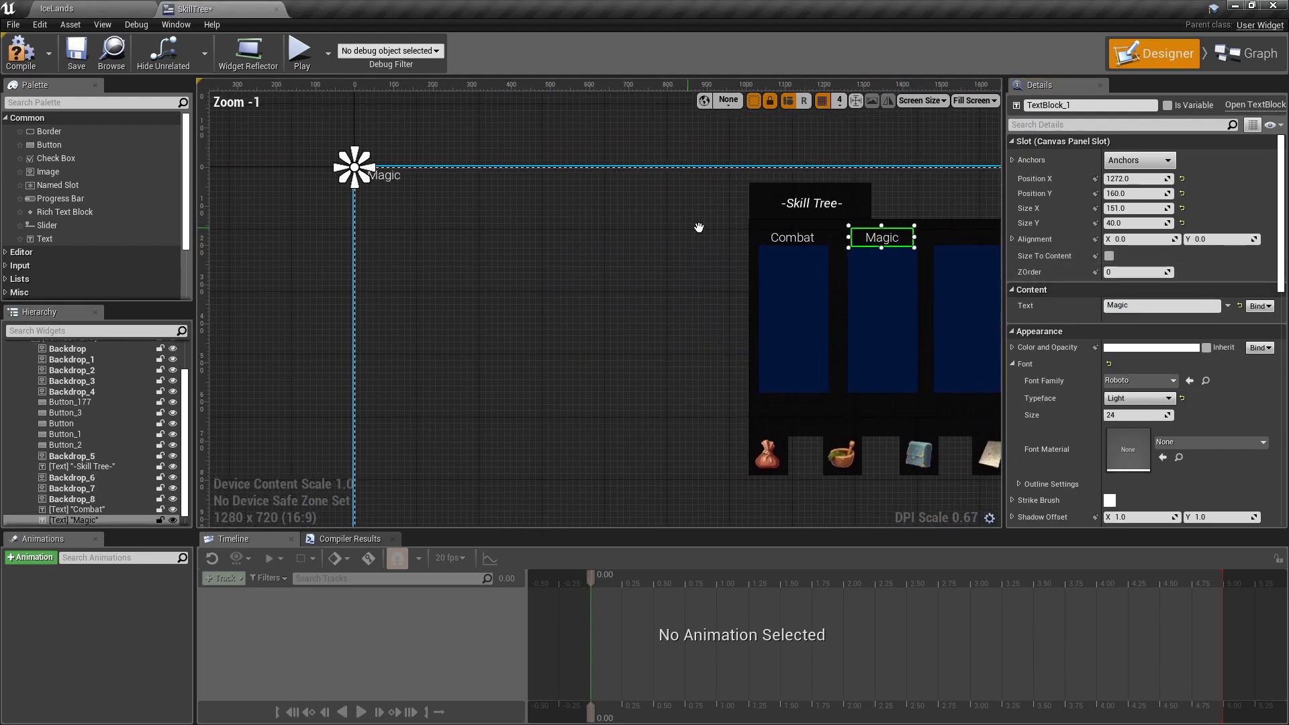
left_click_drag(409, 180, 779, 236)
right_click_drag(369, 164, 81, 164)
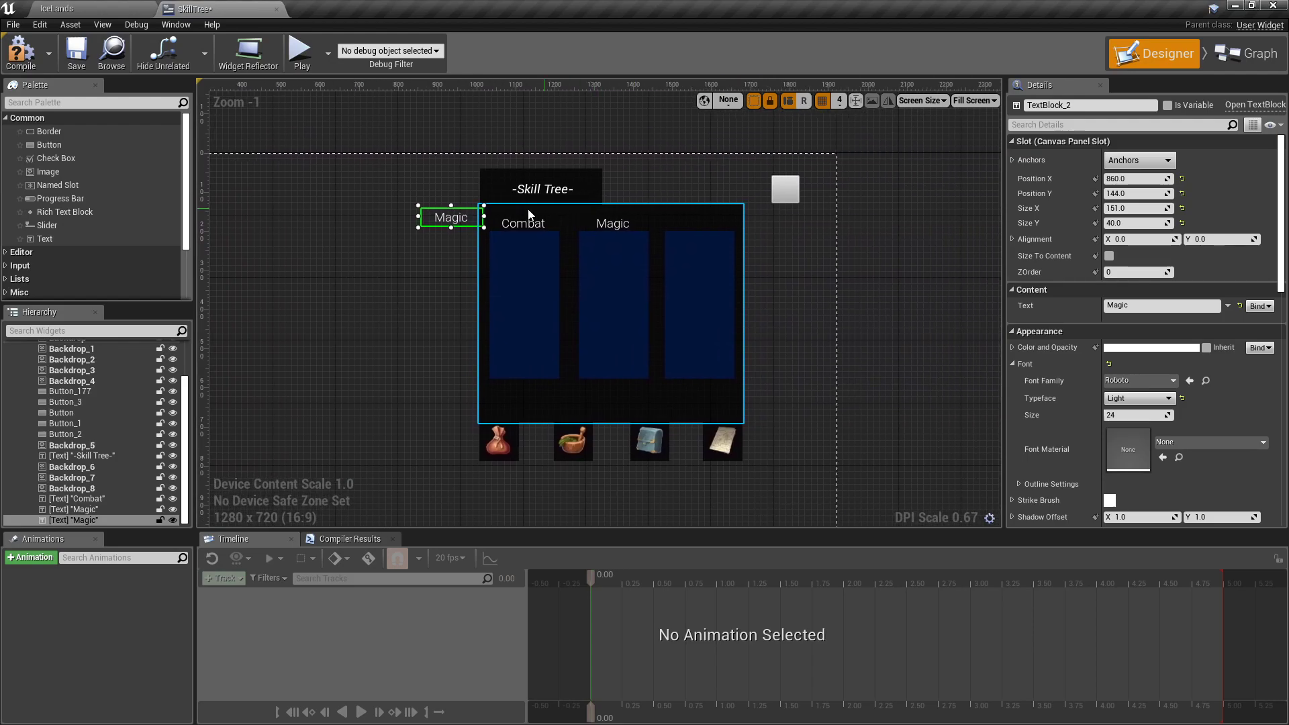
left_click_drag(470, 216, 703, 227)
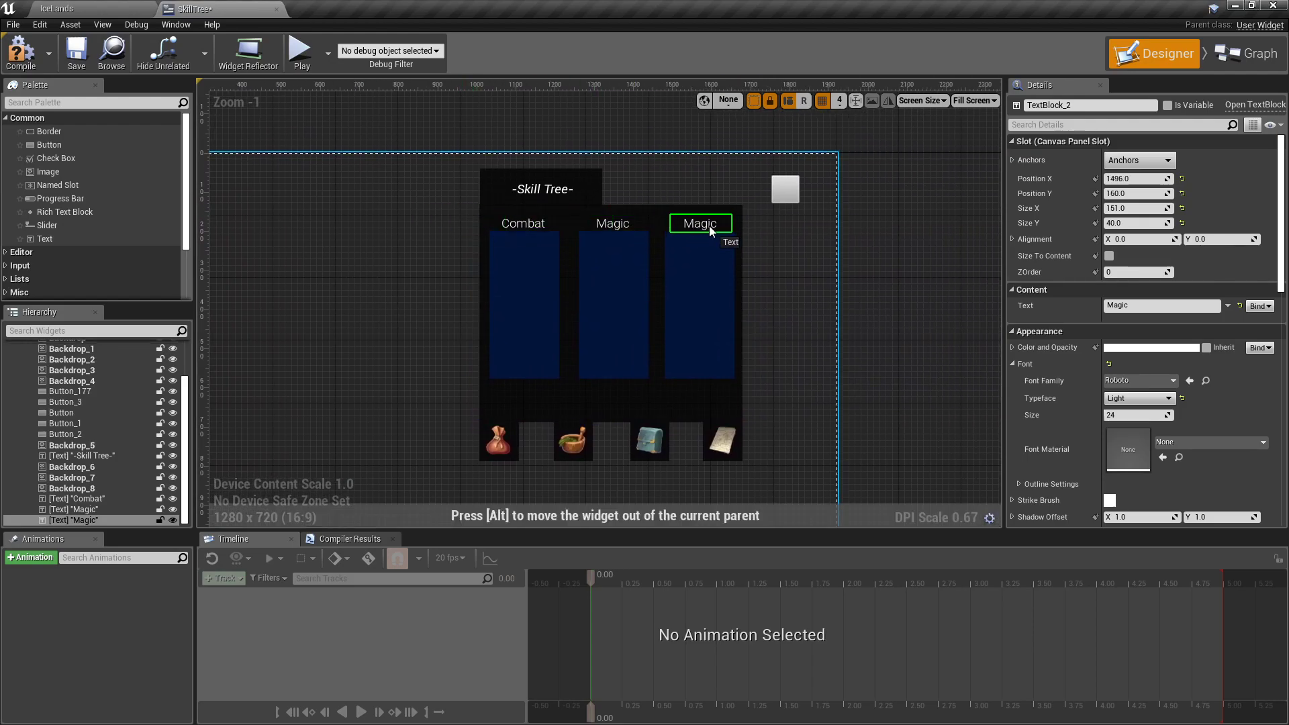
Step: Change the text of the label above the rightmost panel to "Survival"
scroll(709, 226, "up", 6)
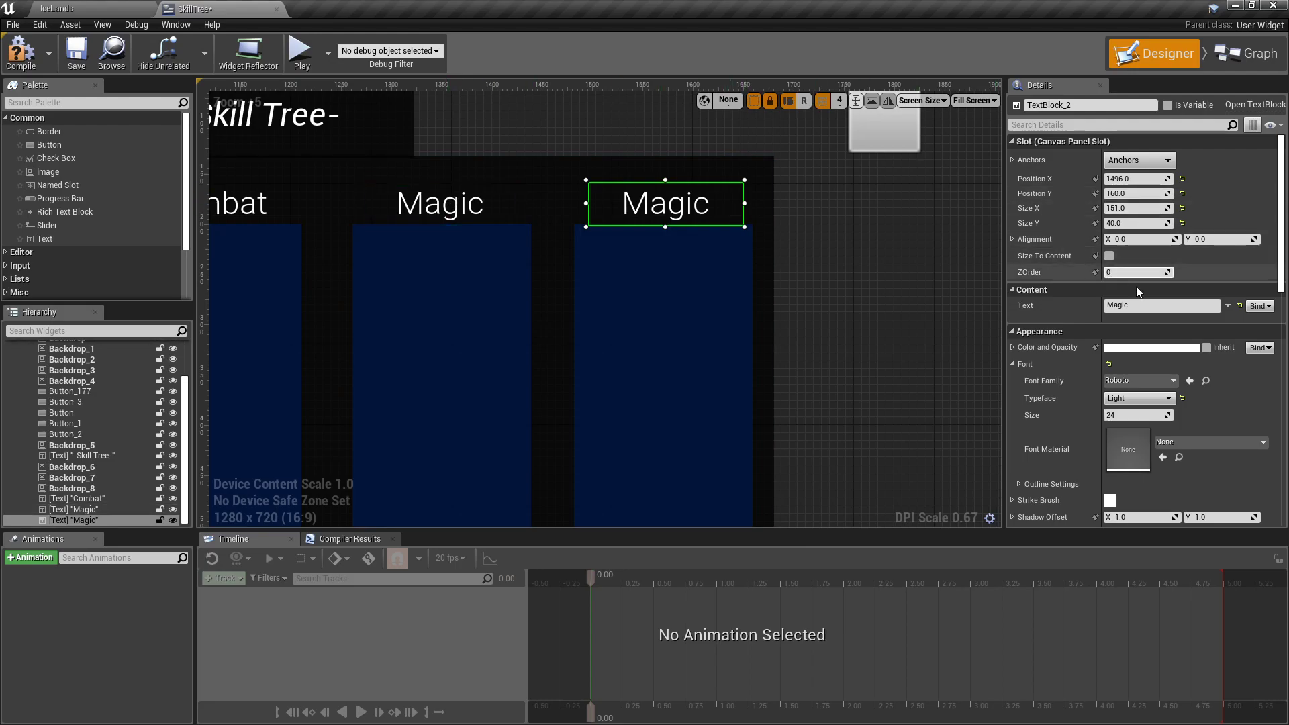
left_click(440, 204)
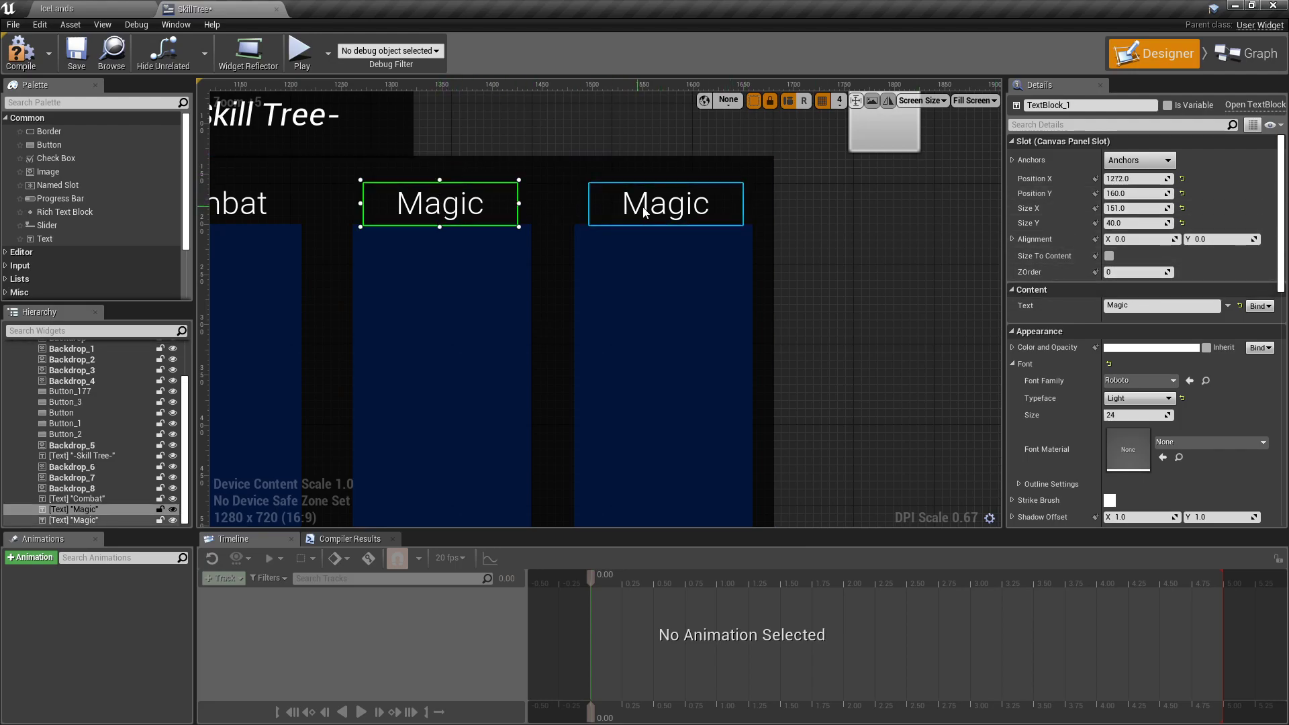
left_click(645, 212)
left_click(1118, 306)
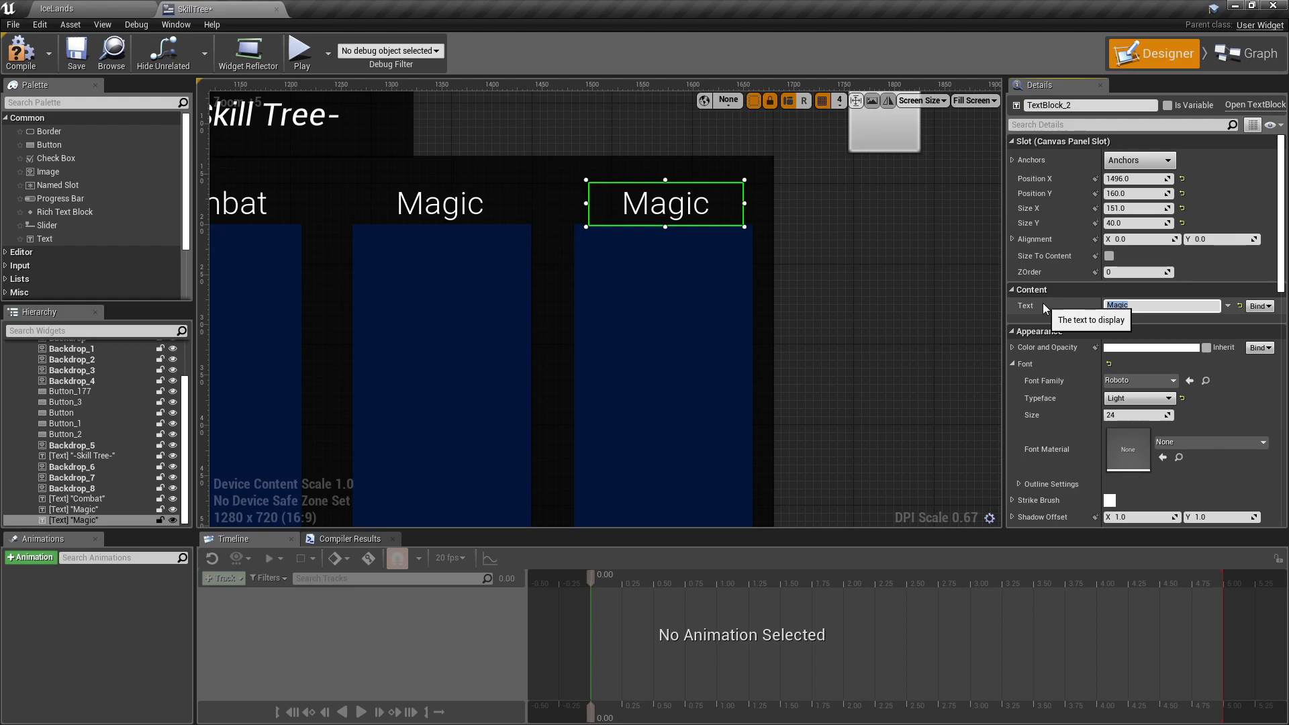
type("Survival")
key("Return")
left_click(917, 224)
scroll(875, 223, "down", 3)
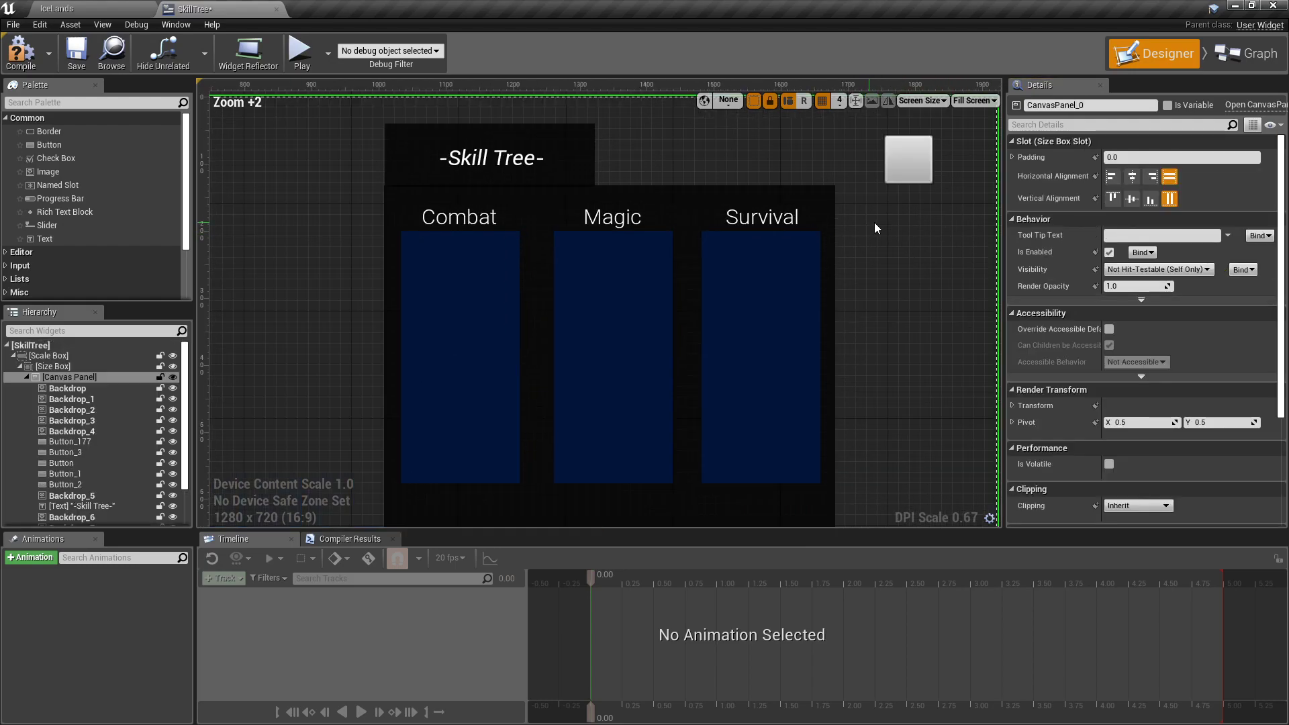
Step: Add a Button widget on the empty canvas beside the main backdrop and set its size to 75 by 75
right_click_drag(361, 254, 473, 226)
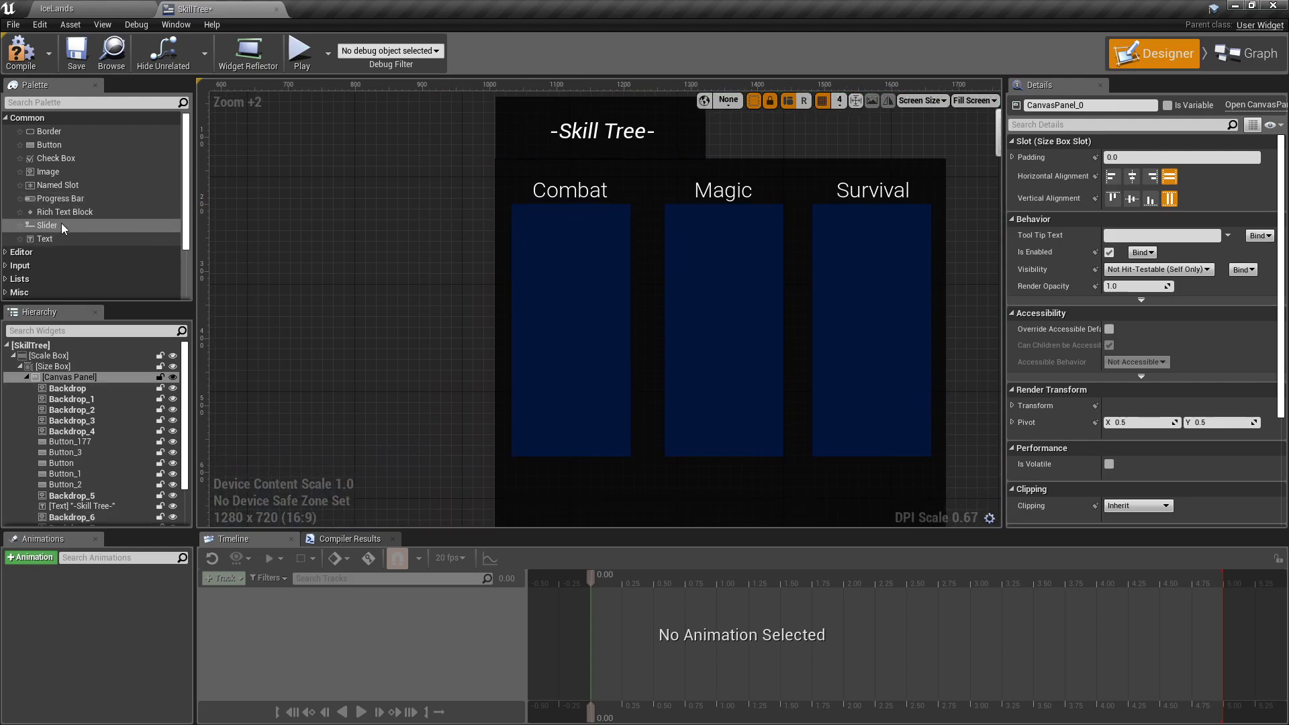
left_click_drag(54, 147, 379, 250)
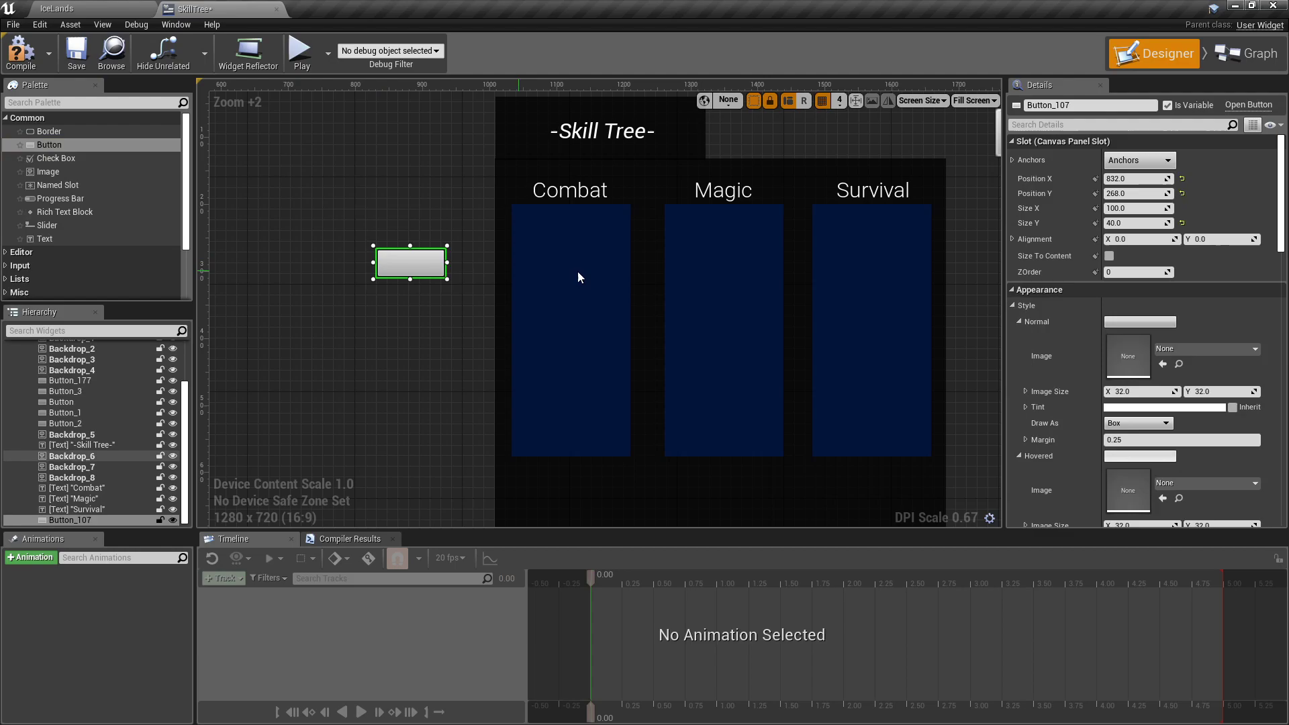
left_click(1134, 208)
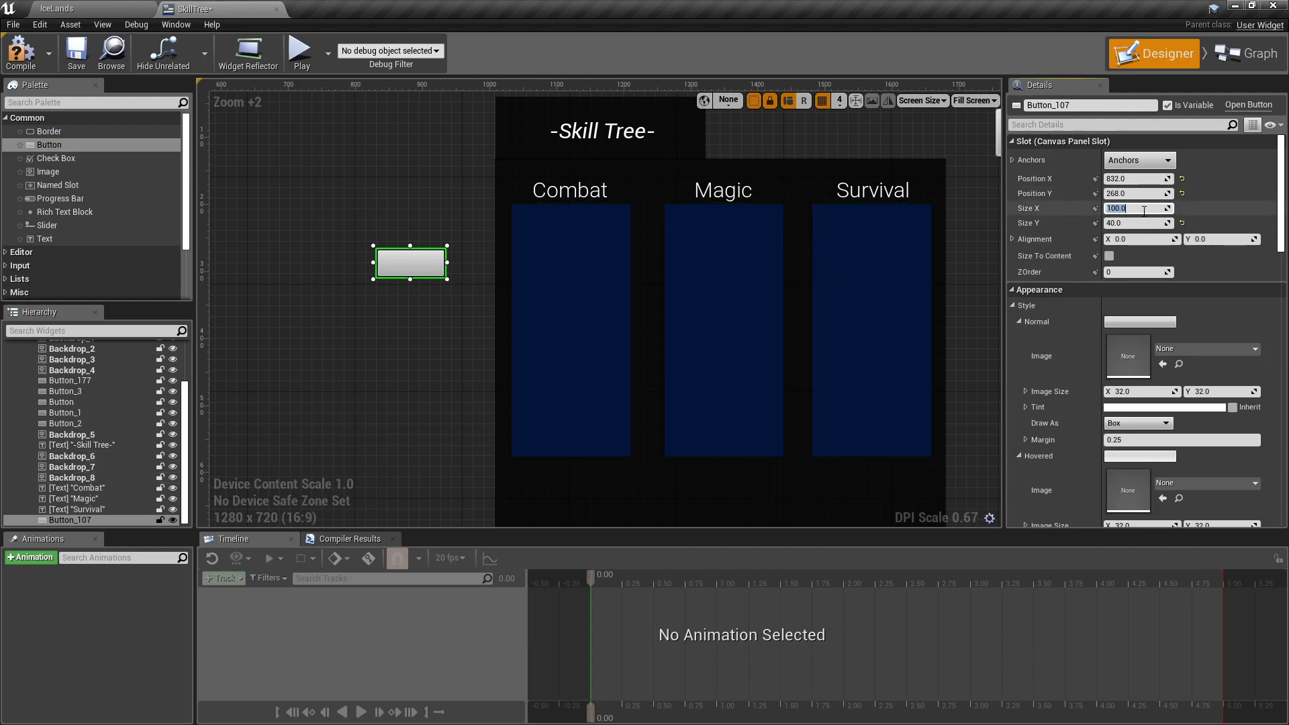
type("75")
left_click(1136, 223)
type("75")
key("Return")
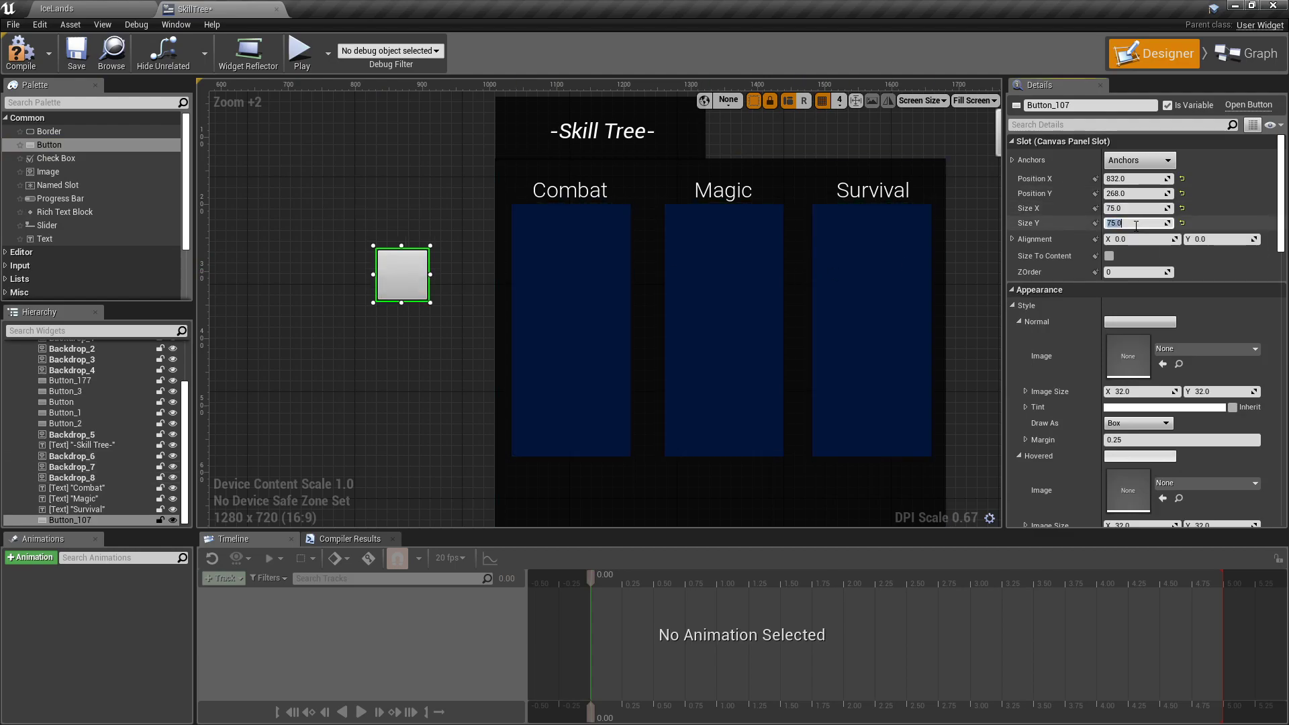
Step: Place the new button near the top of the Combat panel at X 1092, Y 224, and resize it to 50 by 50
left_click_drag(407, 283, 578, 255)
left_click(1135, 208)
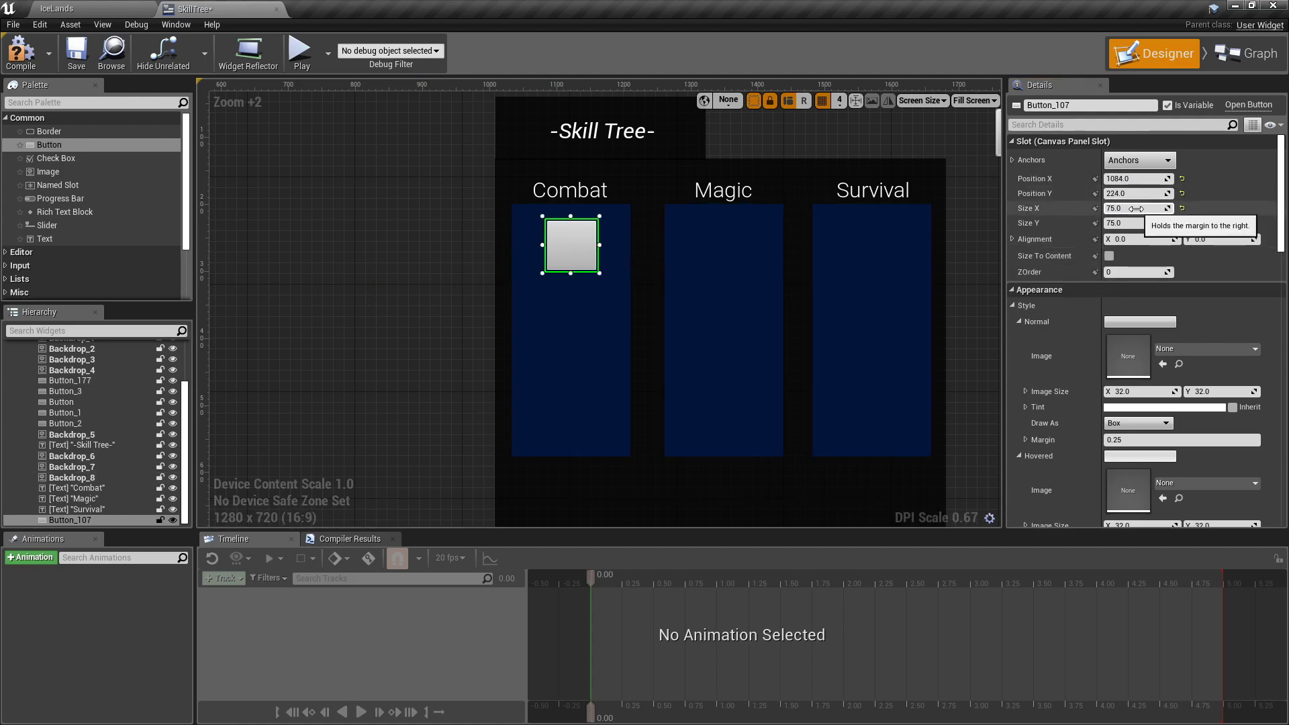
type("50")
left_click(1139, 224)
type("50")
key("Return")
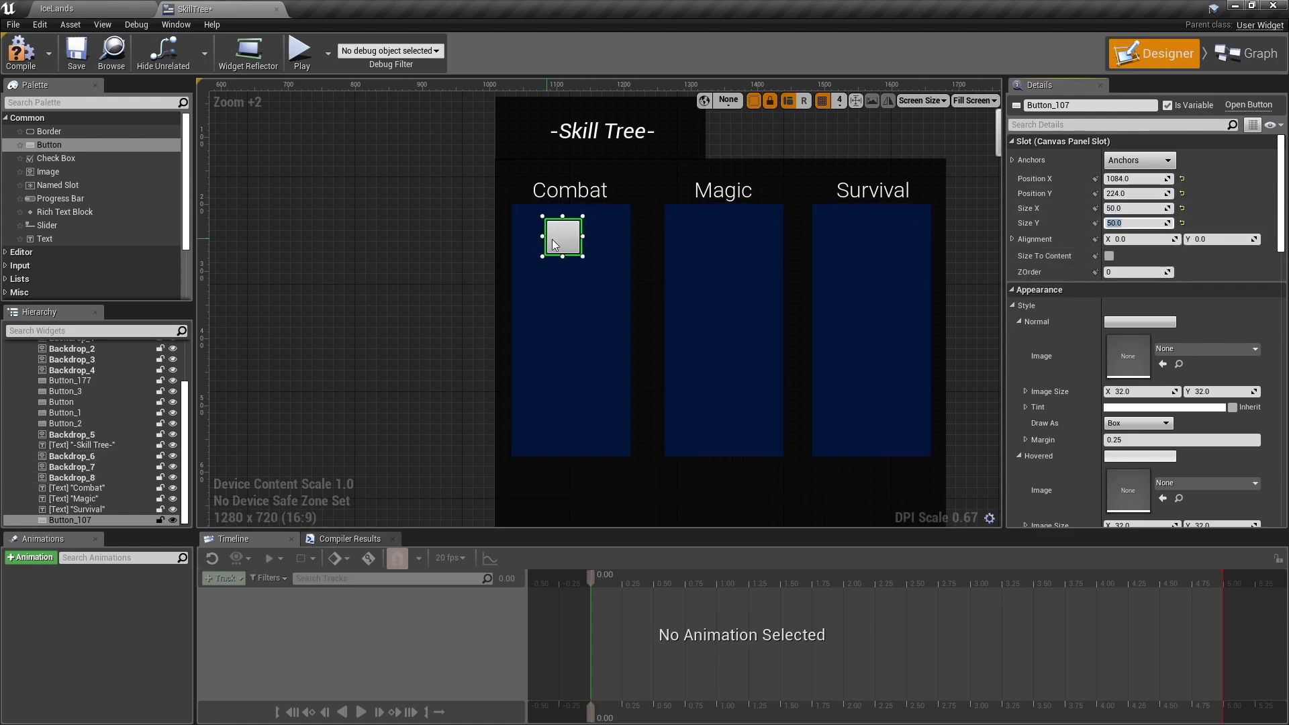
left_click_drag(568, 239, 574, 239)
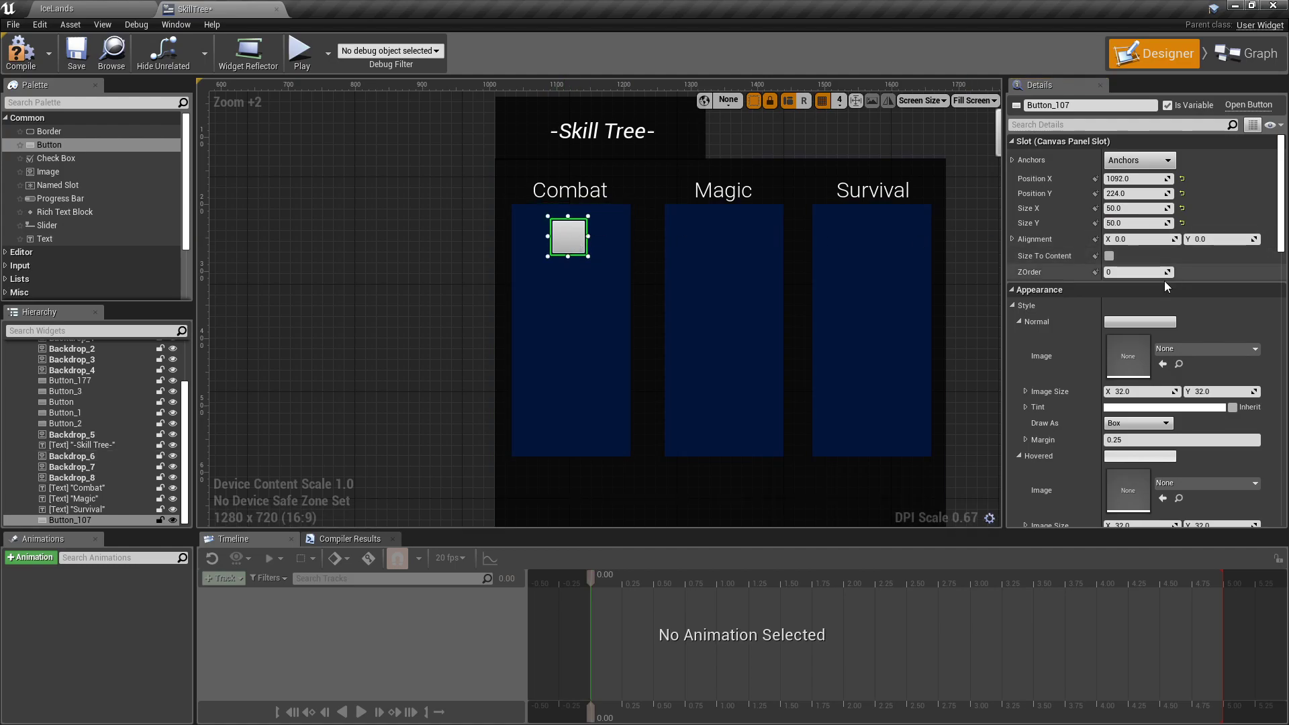
Step: Set the Combat button's Normal, Hovered and Pressed styles to draw as Image
scroll(1067, 324, "down", 3)
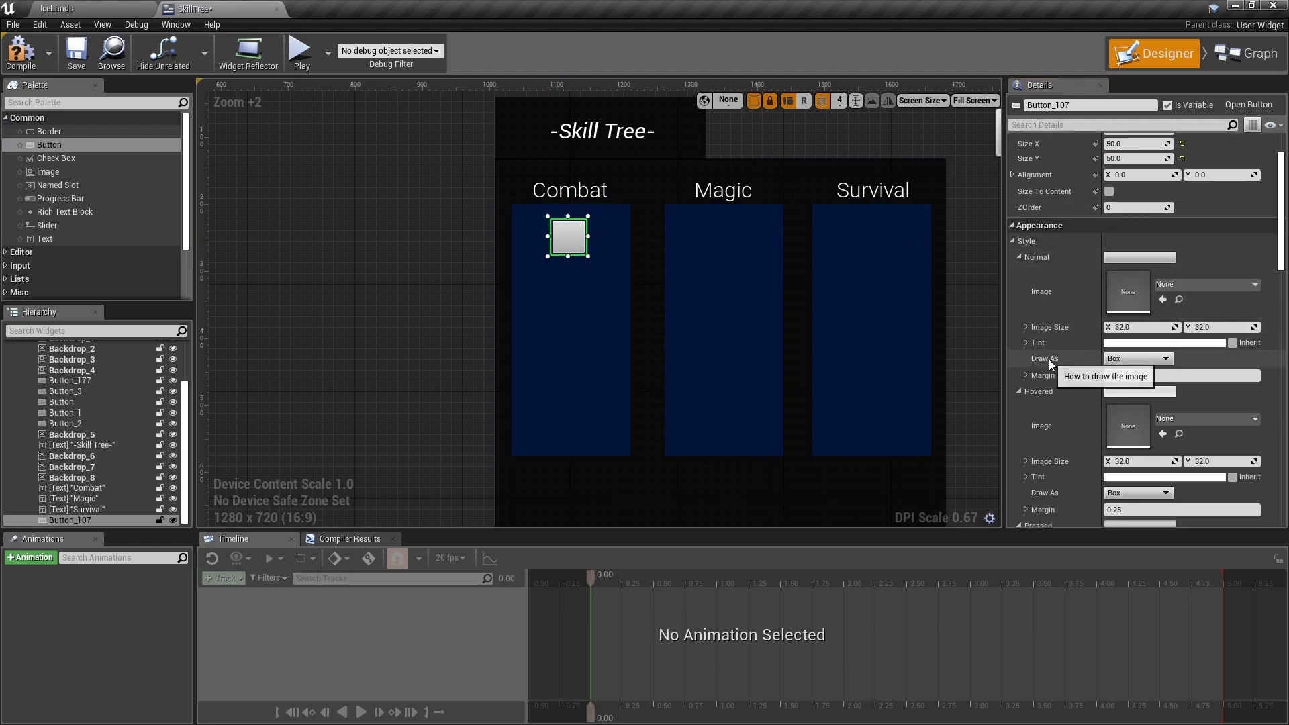
left_click(1138, 359)
left_click(1130, 397)
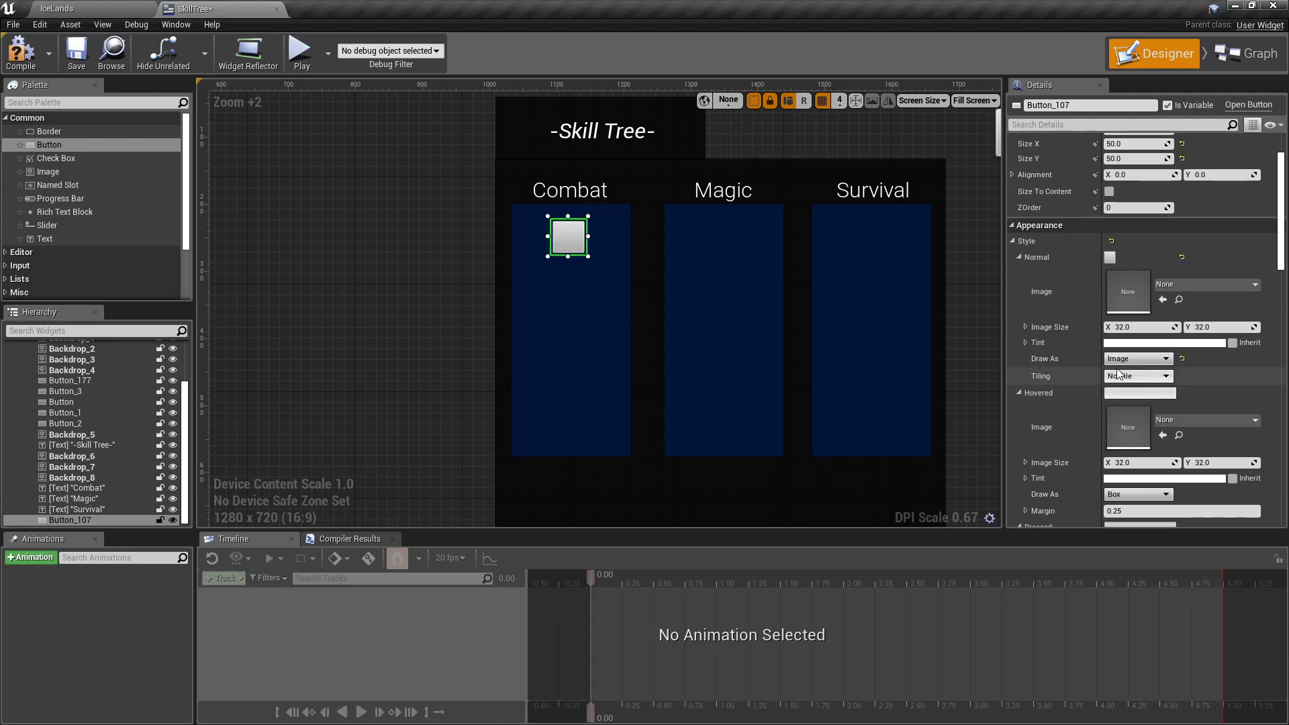
scroll(1132, 358, "down", 3)
left_click(1139, 430)
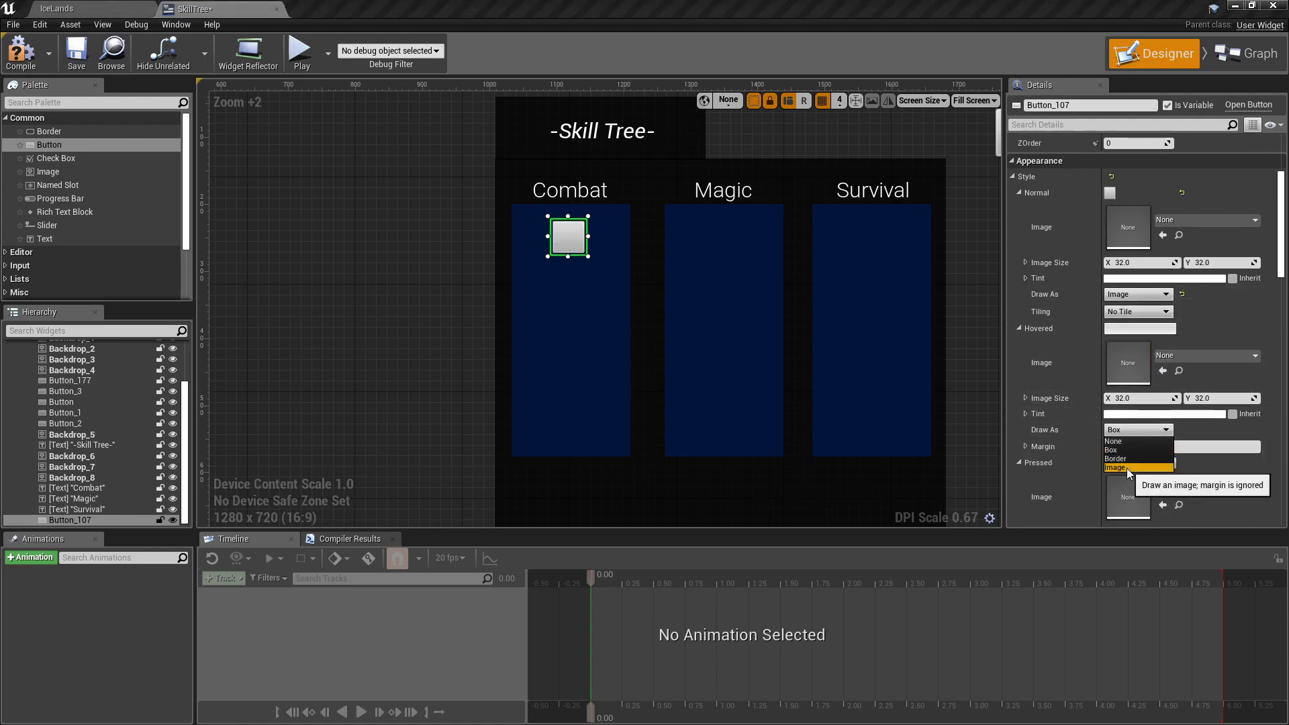
left_click(1127, 469)
scroll(1146, 408, "down", 3)
scroll(1125, 445, "down", 2)
left_click(1127, 457)
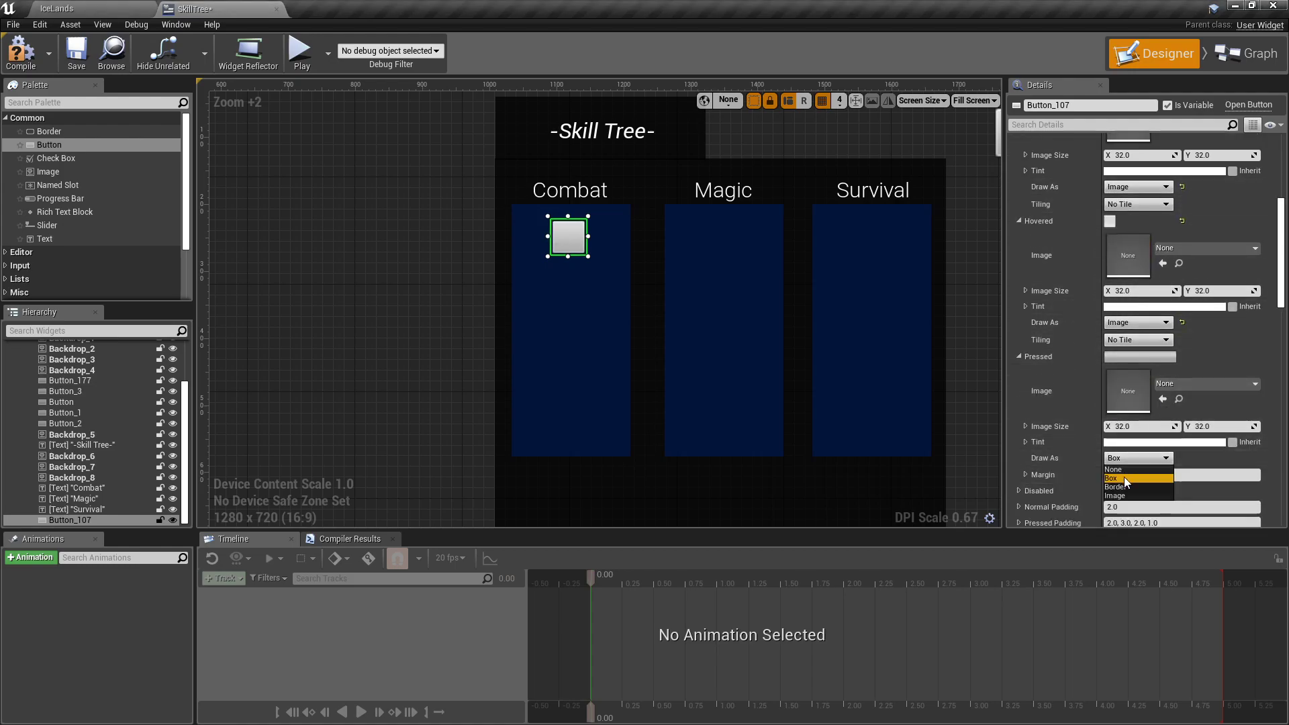
left_click(1128, 494)
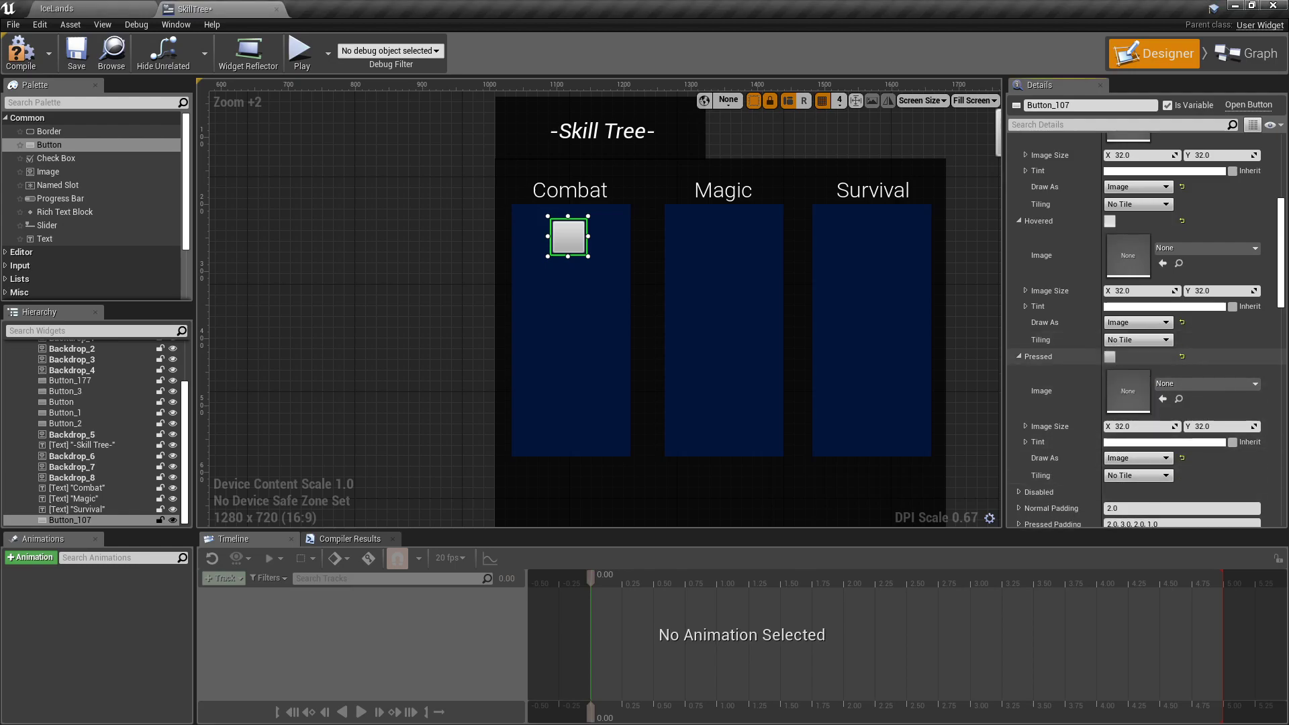
Step: Darken the Combat button's Hovered tint by setting the color's V value to 0.1
scroll(1051, 343, "up", 7)
scroll(1040, 368, "down", 5)
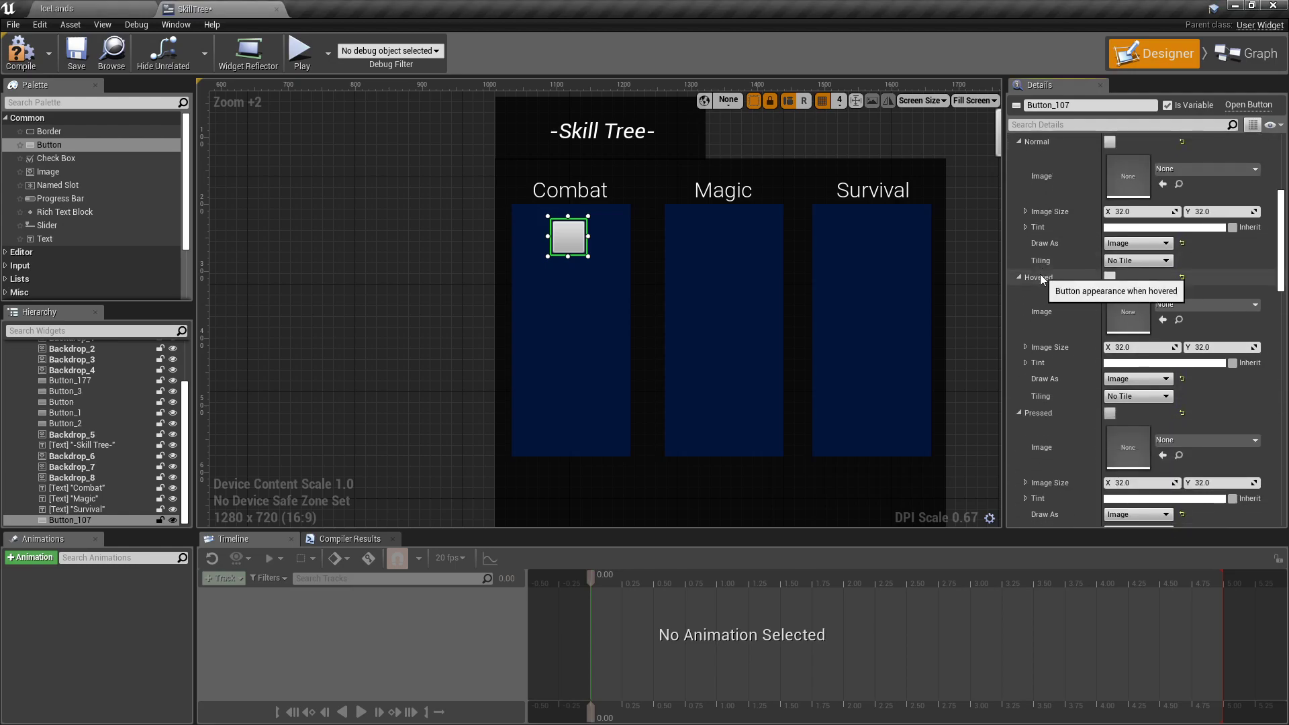
left_click(1110, 363)
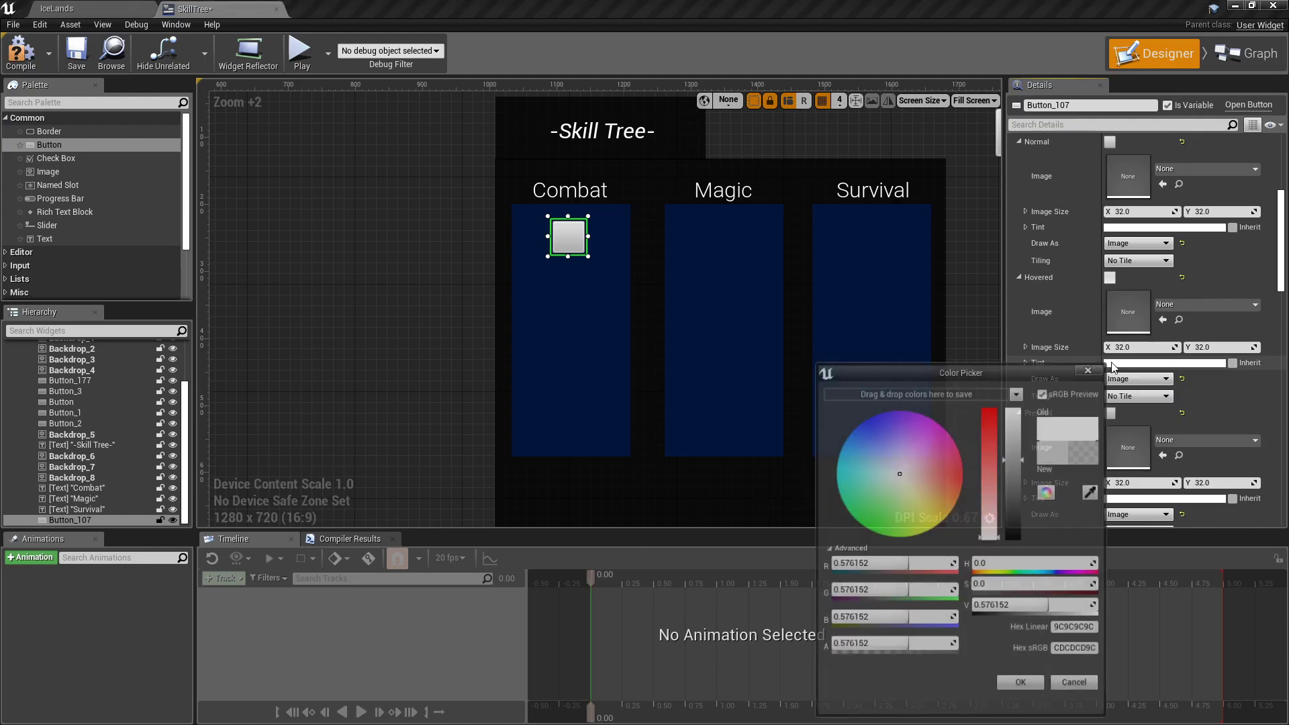
left_click(1011, 613)
type("0.1")
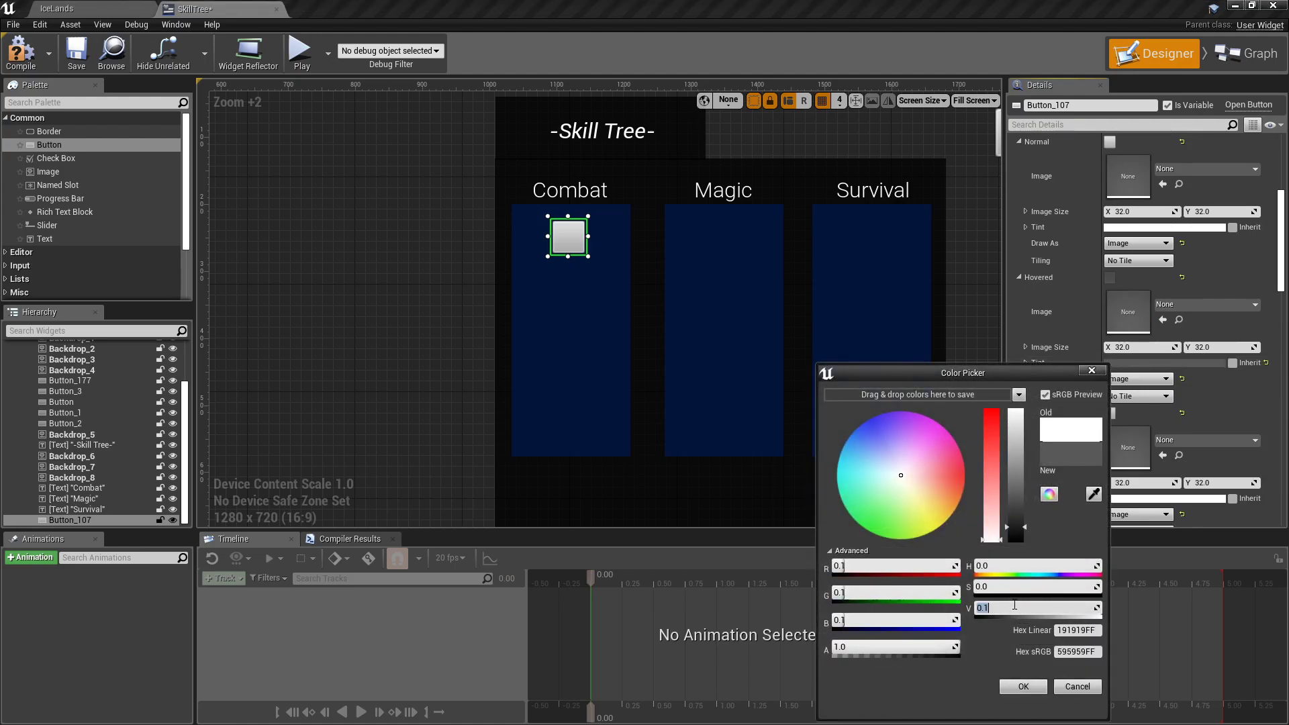
left_click(1023, 687)
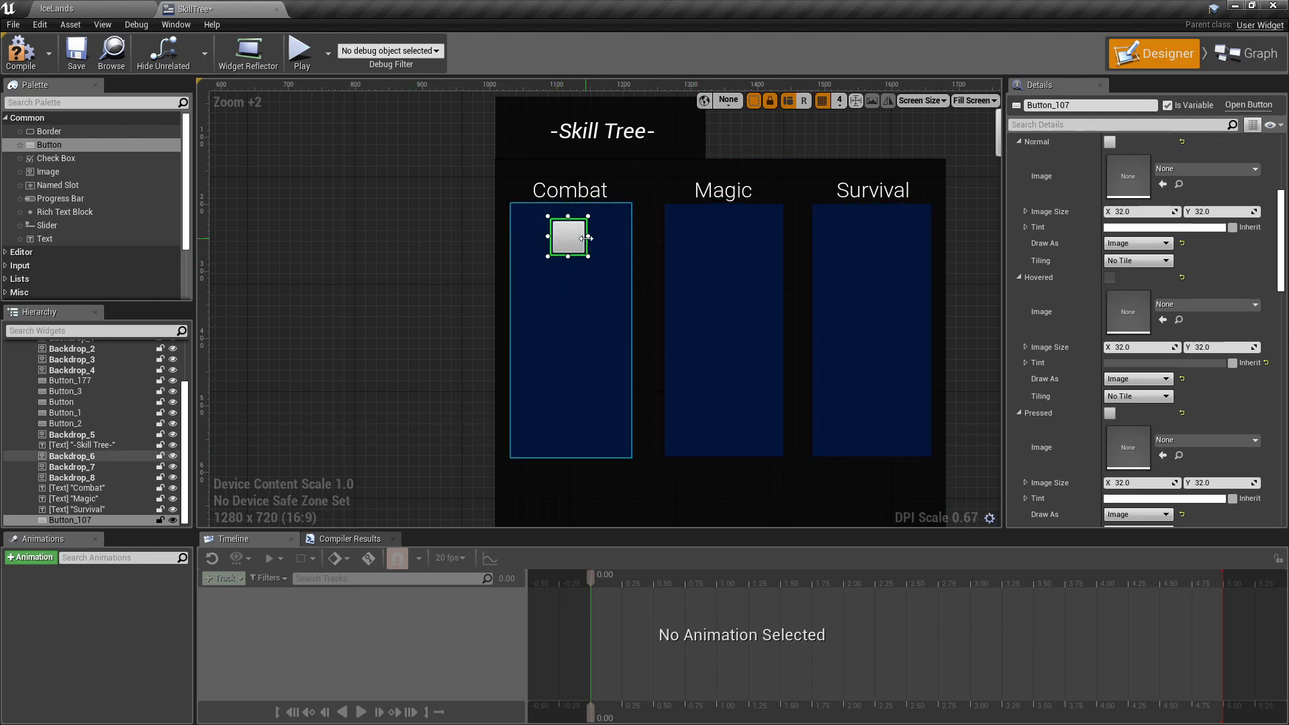
Step: Add a Text widget inside the Combat button and widen the button on both sides to nearly the panel's width
scroll(567, 242, "up", 8)
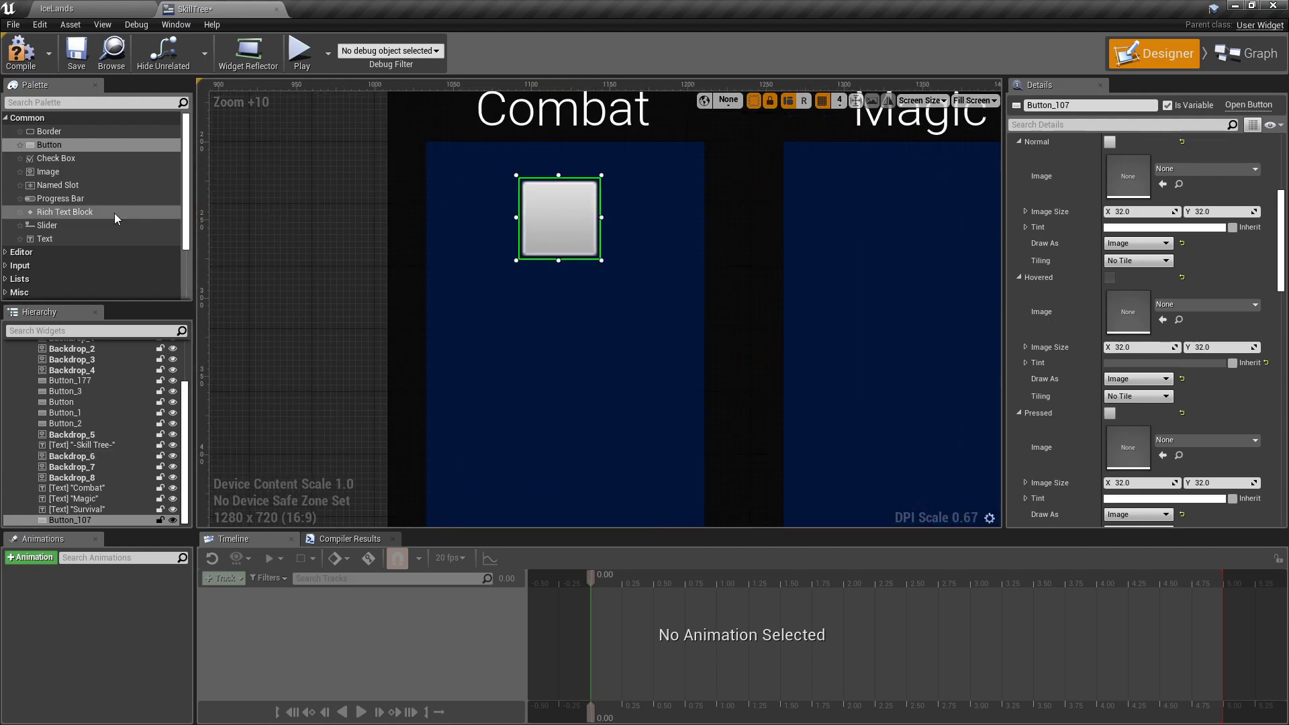
left_click_drag(45, 238, 507, 214)
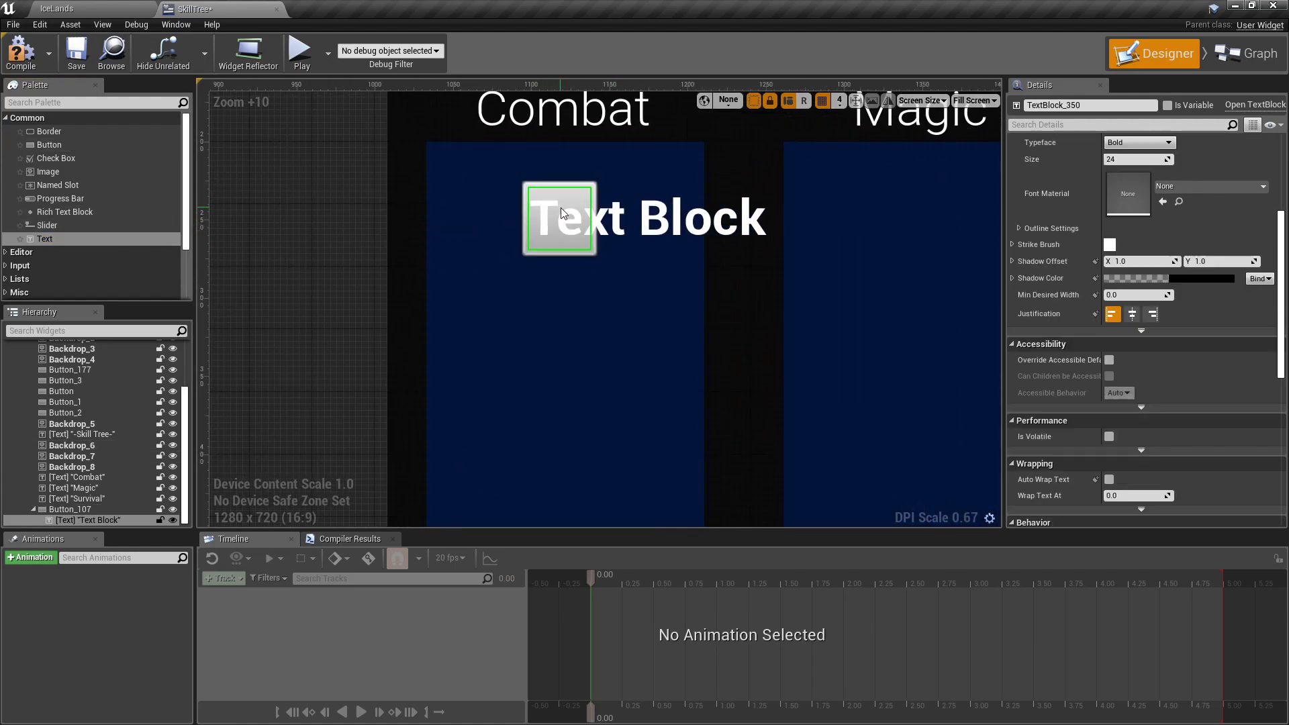
left_click(523, 225)
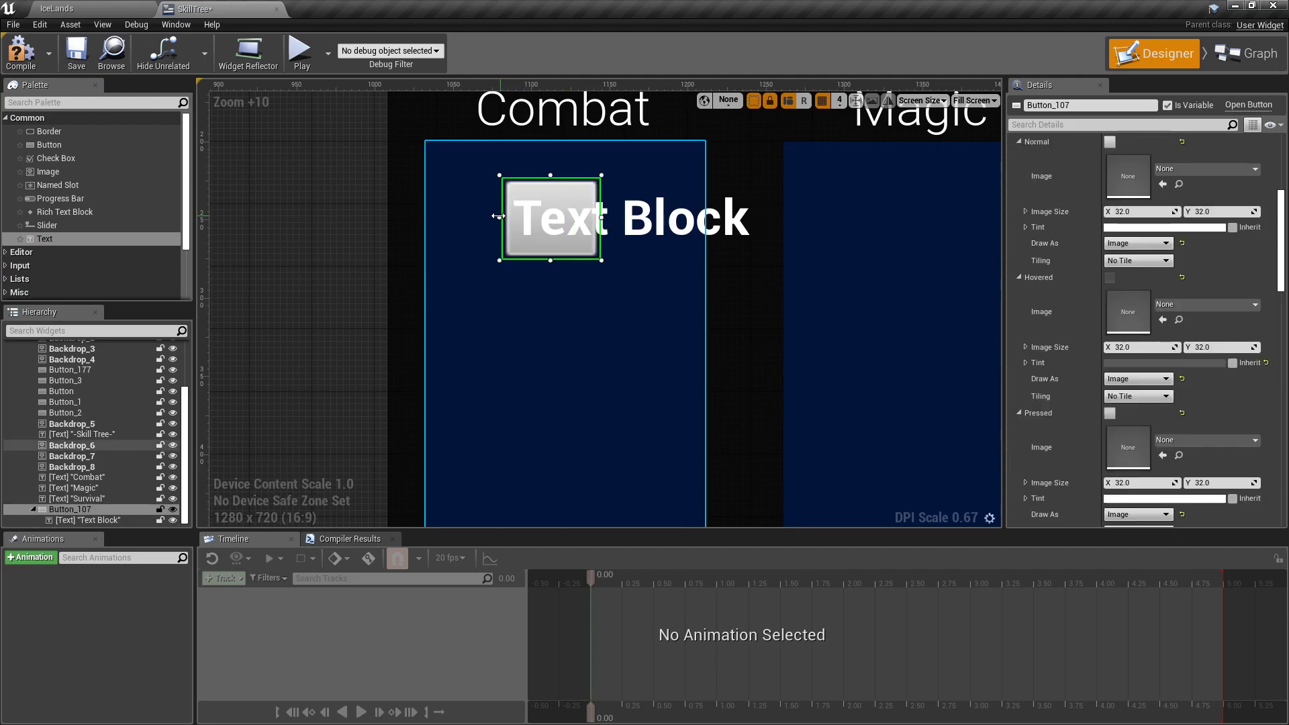
left_click_drag(601, 216, 699, 216)
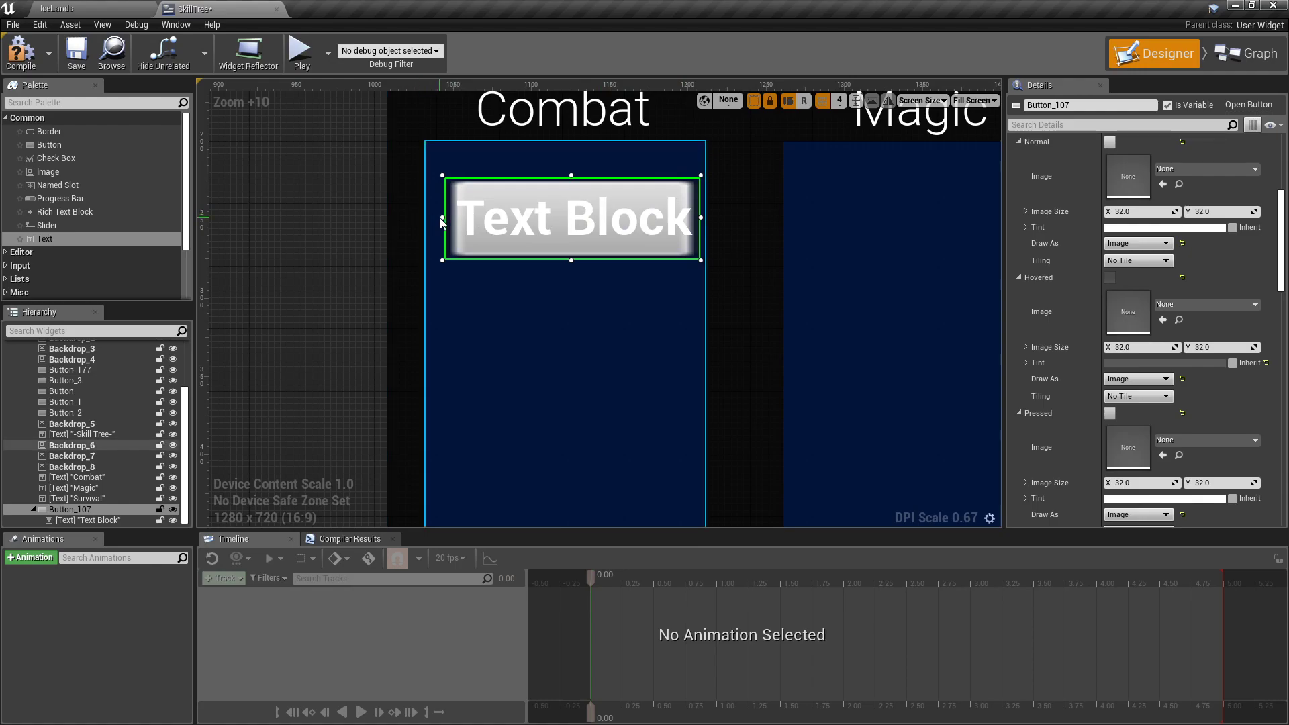
left_click_drag(442, 217, 435, 217)
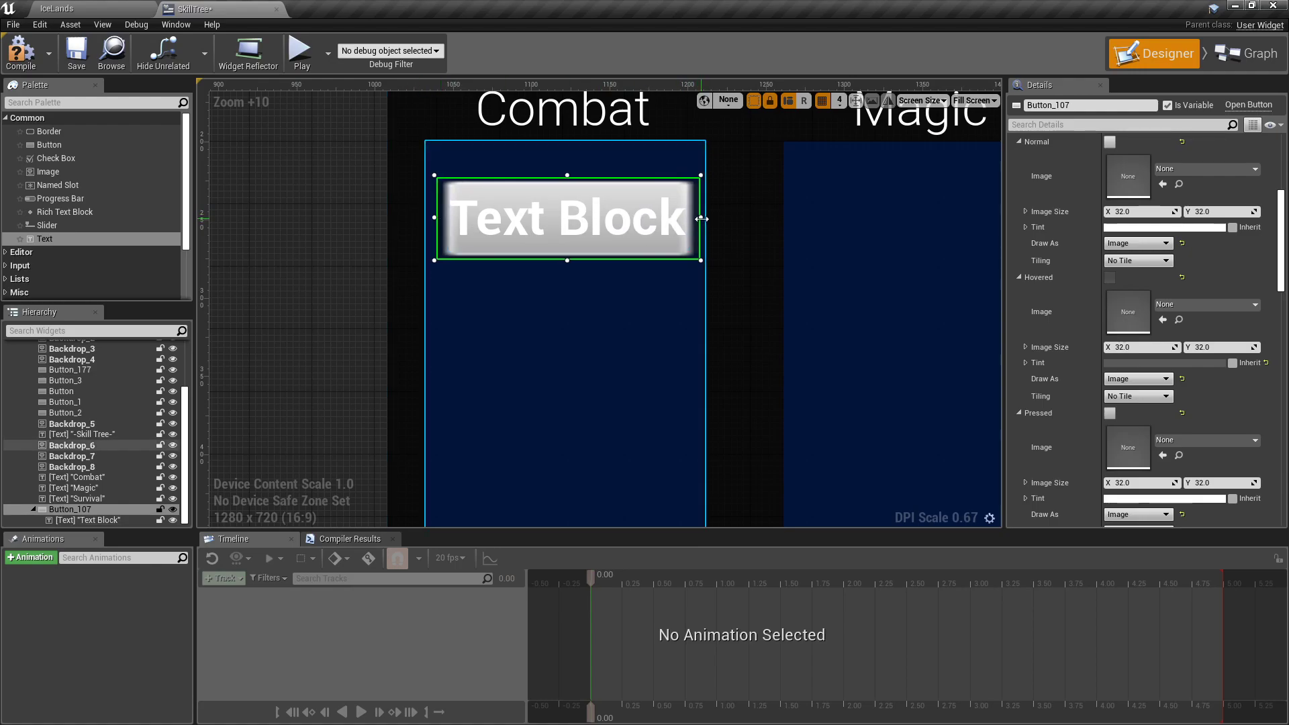
left_click_drag(701, 217, 689, 218)
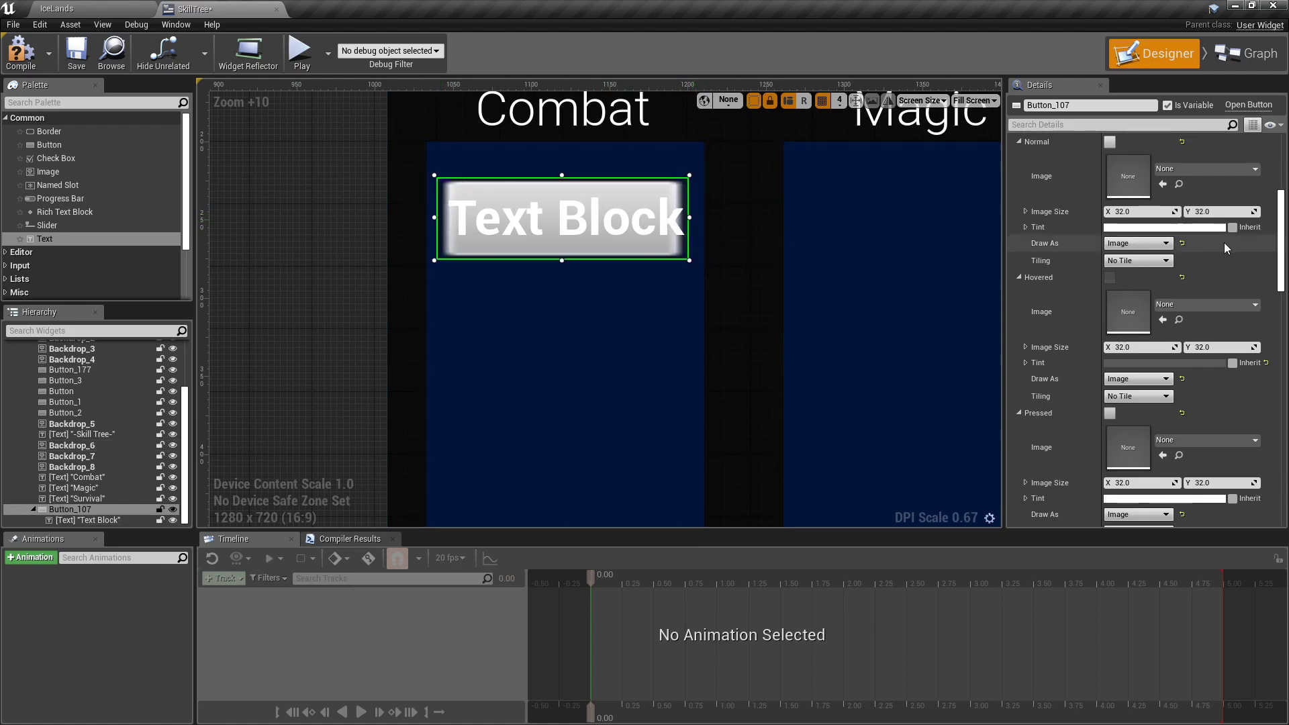
Step: Change the text inside the Combat button to "Max Health"
scroll(1178, 255, "up", 5)
scroll(1164, 266, "down", 15)
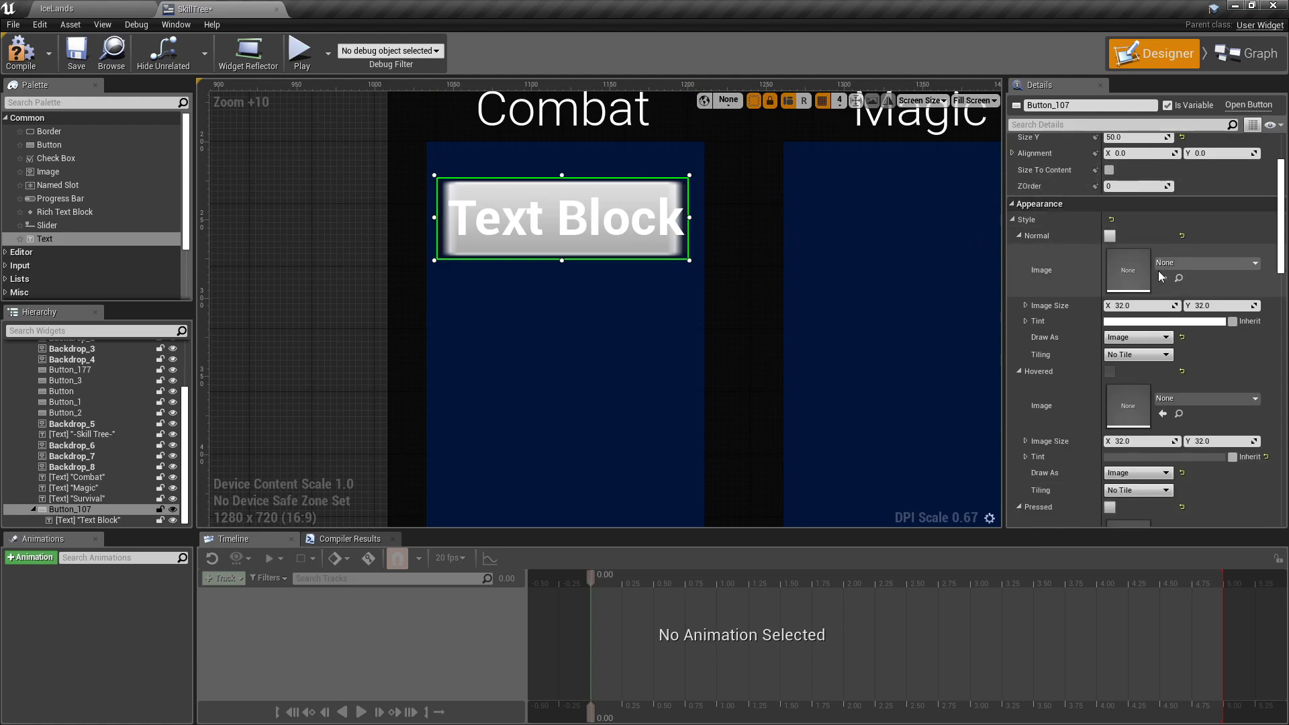
left_click(530, 222)
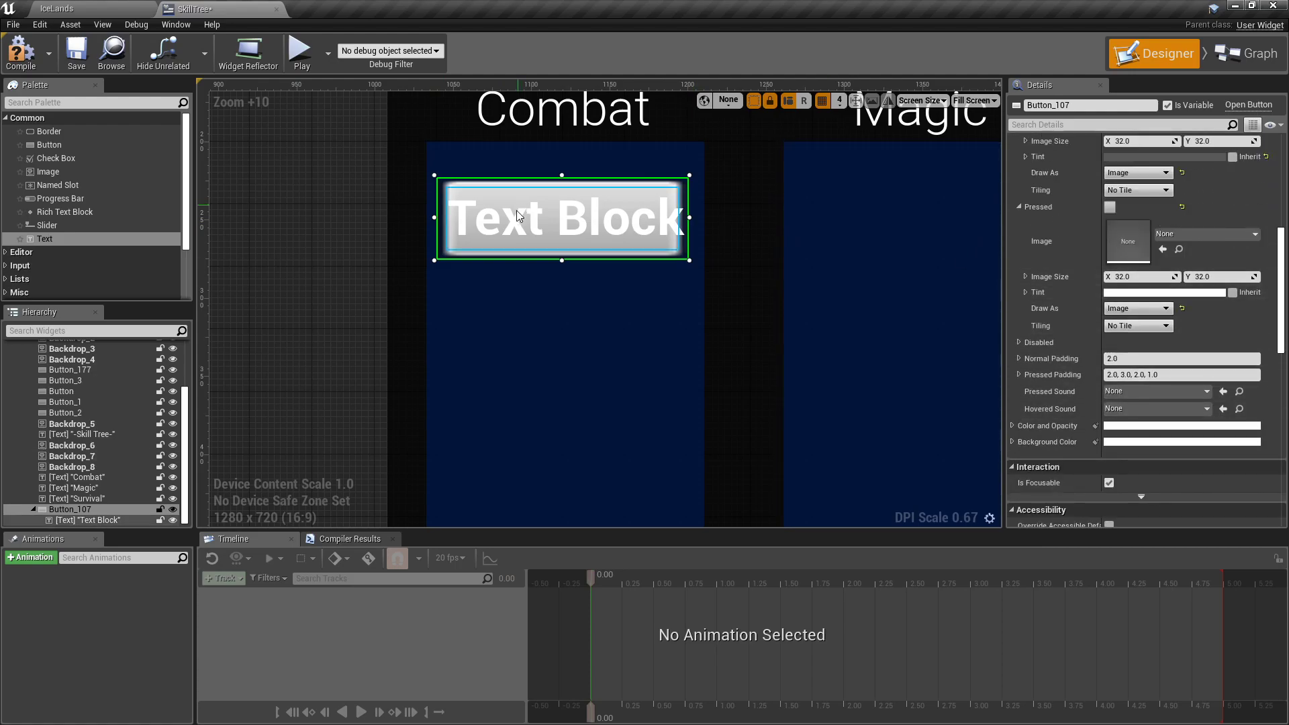
scroll(1174, 310, "up", 5)
scroll(1175, 308, "up", 3)
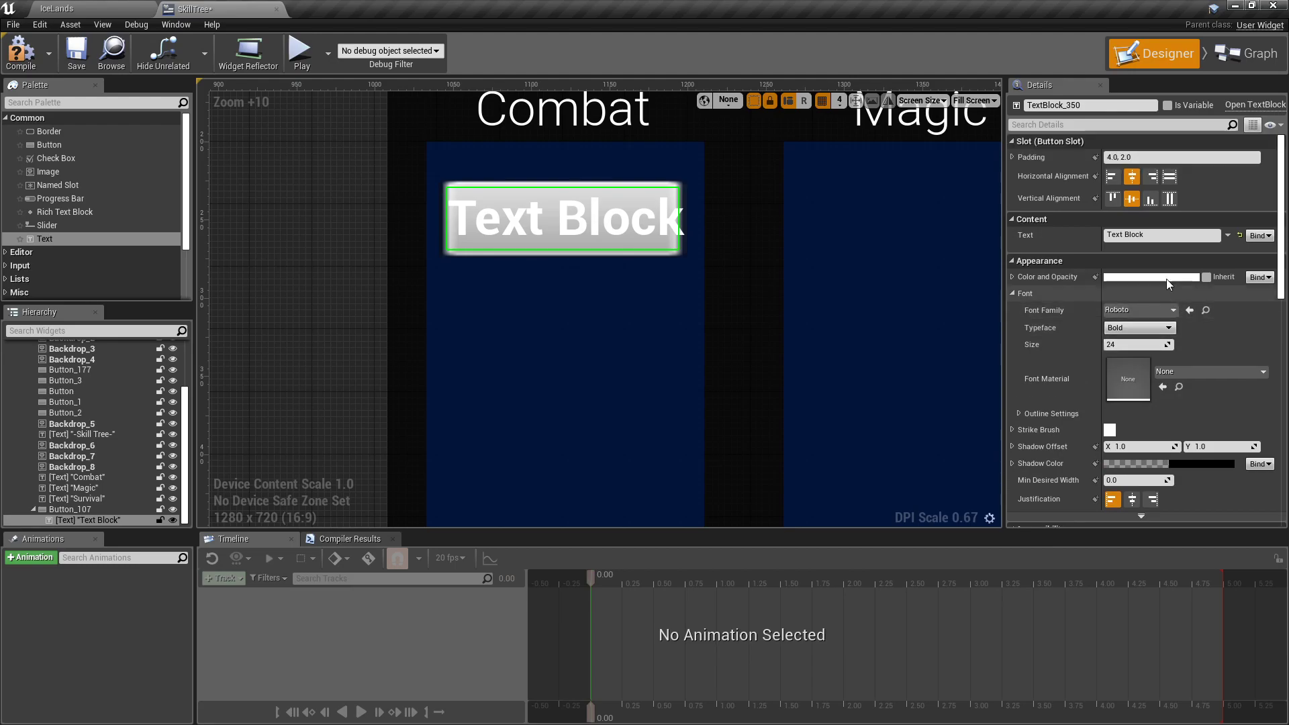
left_click(1162, 235)
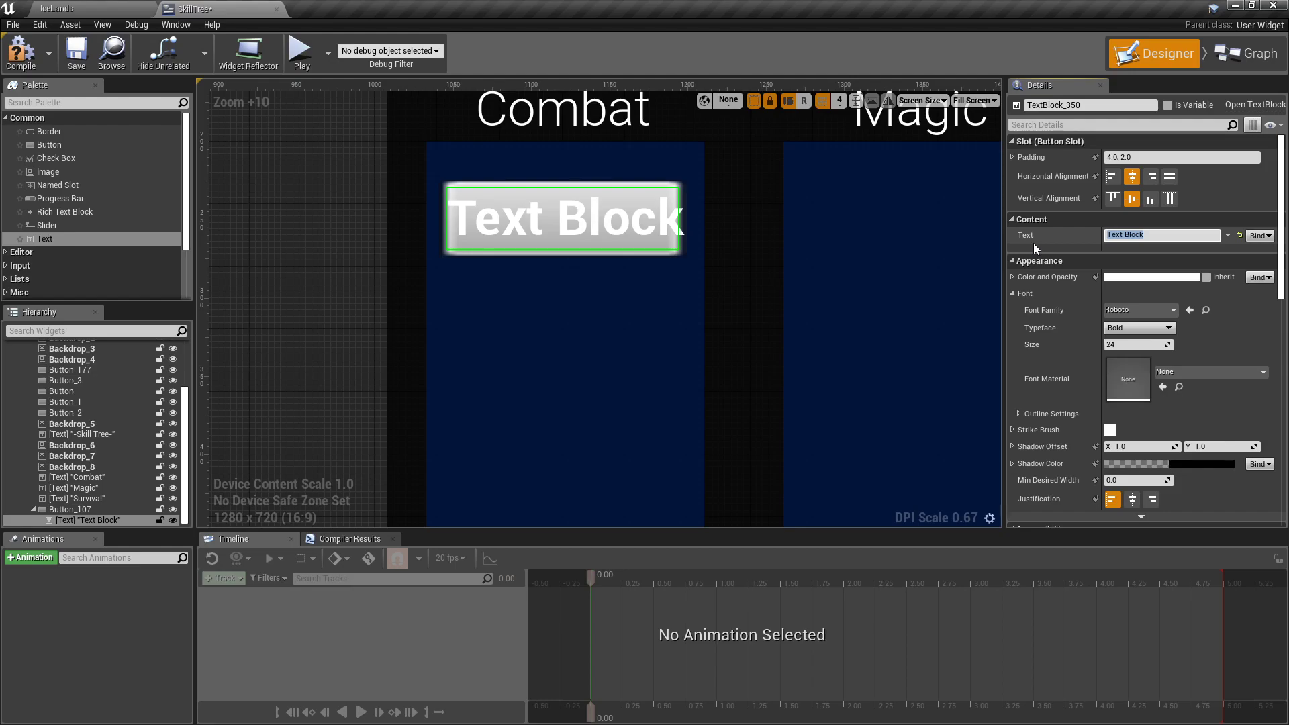
type("Max Health")
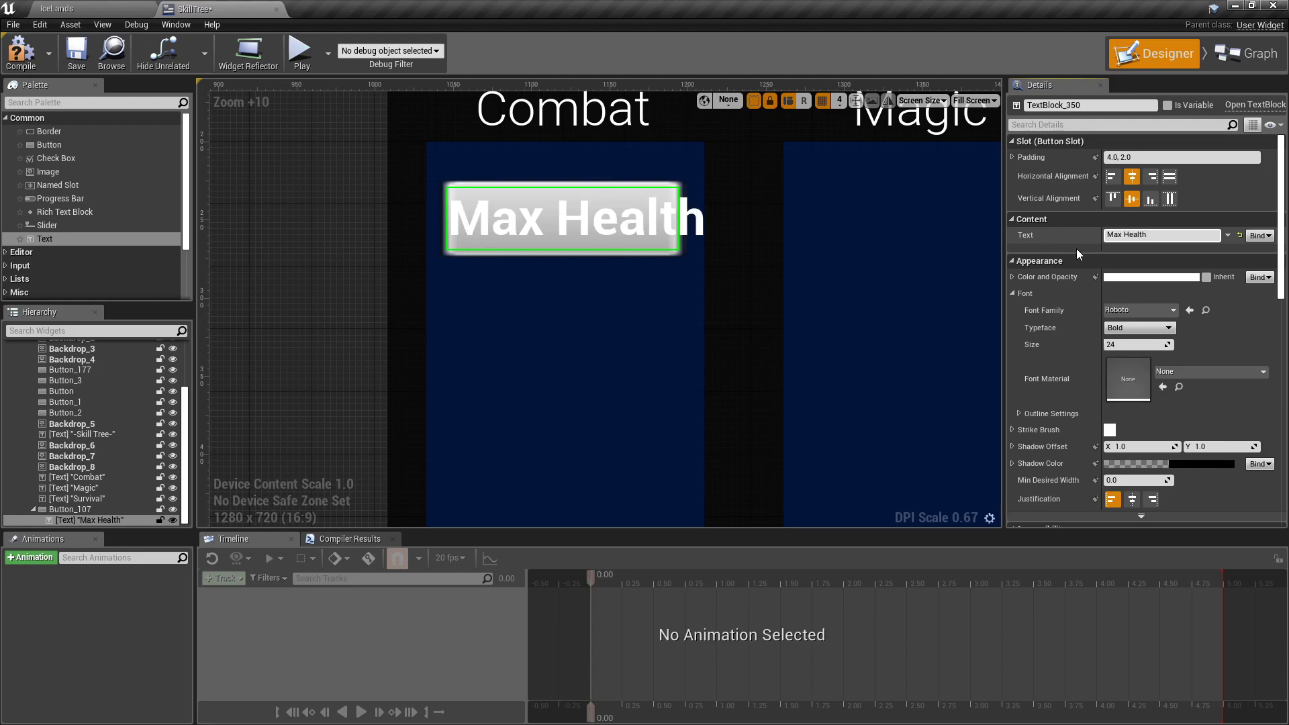
Step: Set the Max Health text's typeface to Light and its font size to 20
left_click(1133, 327)
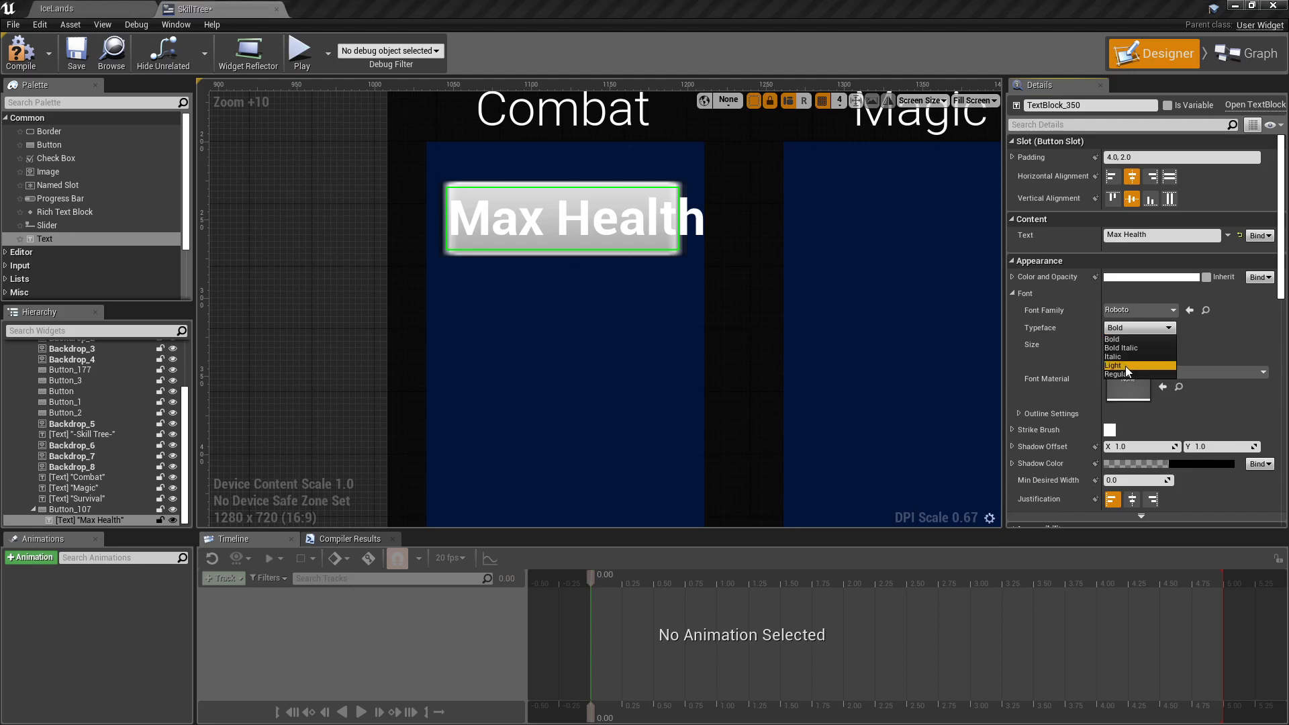
left_click(1126, 365)
left_click(1132, 345)
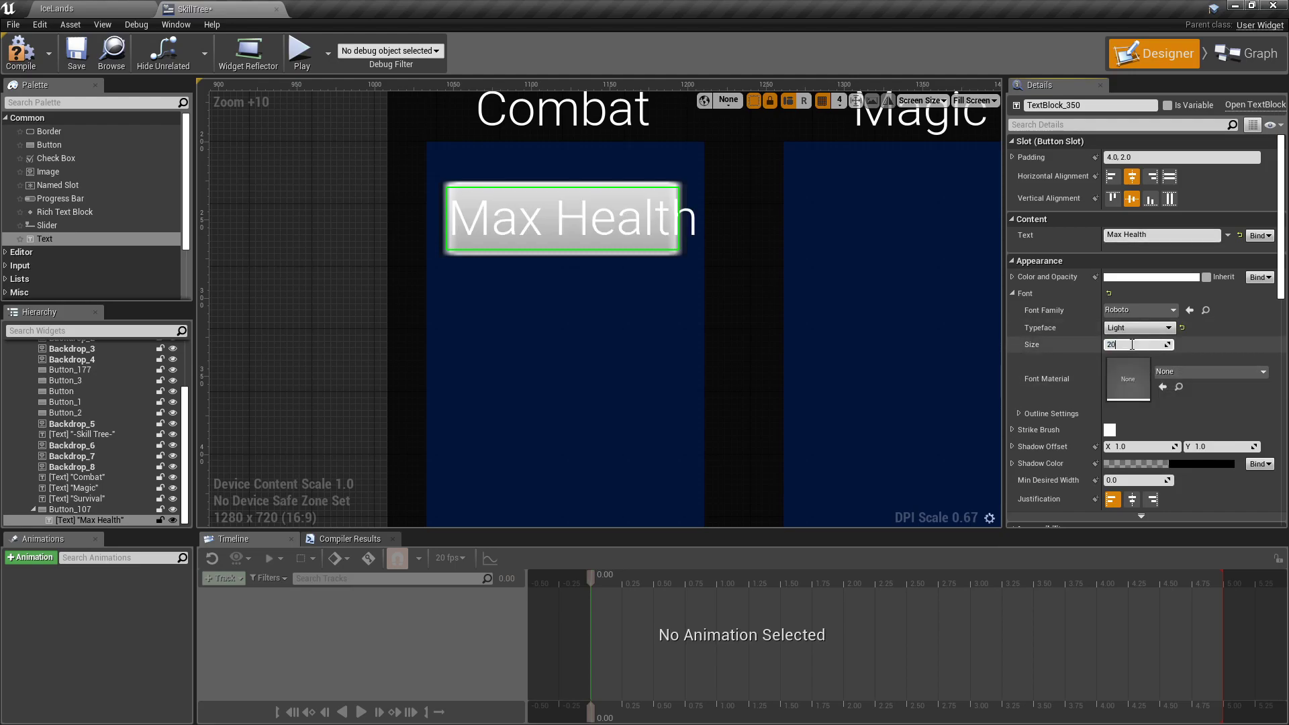
type("20")
key("Return")
left_click(342, 256)
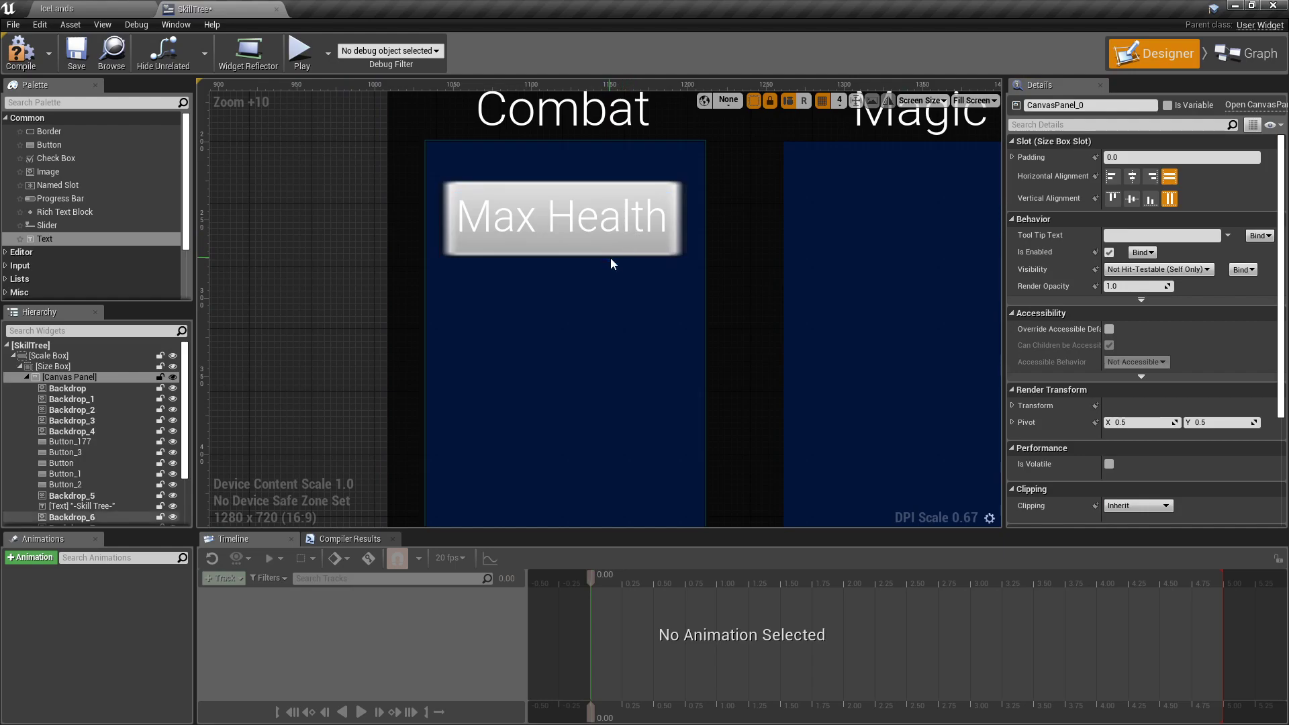
Step: Duplicate the Max Health button and place the copy directly below the original in the Combat panel
scroll(611, 261, "down", 3)
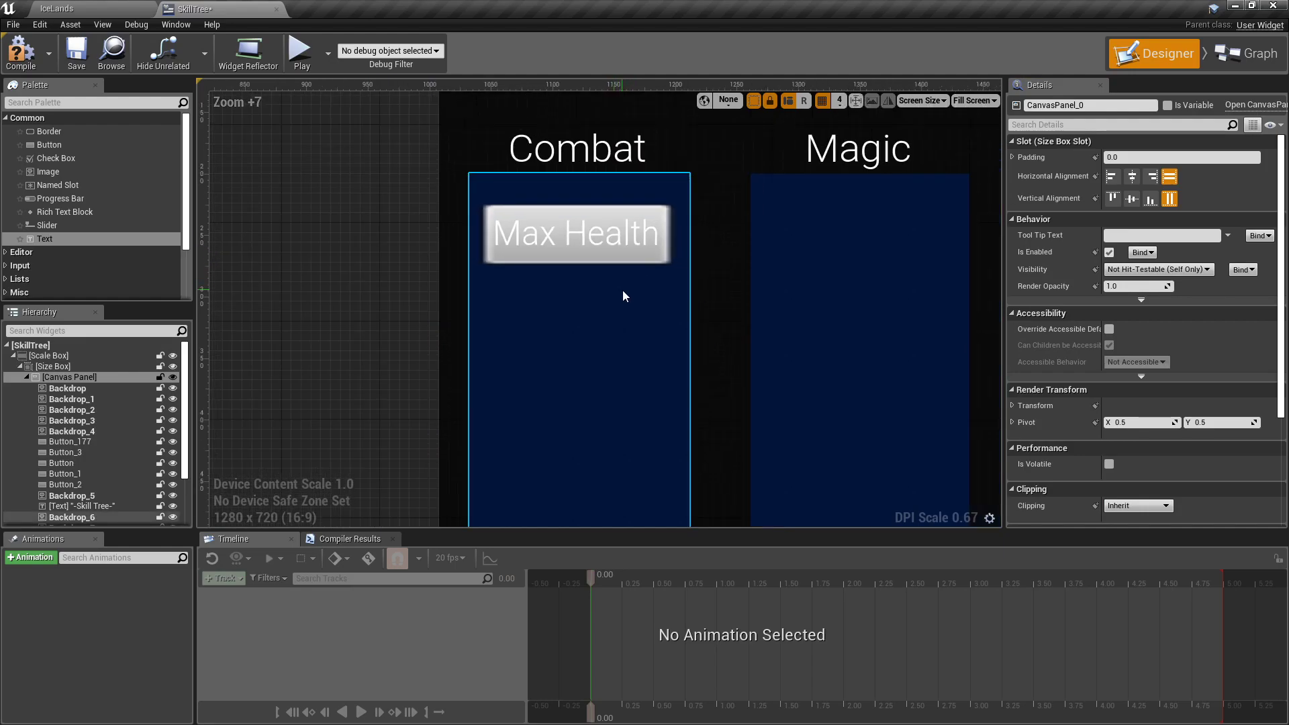
left_click(623, 259)
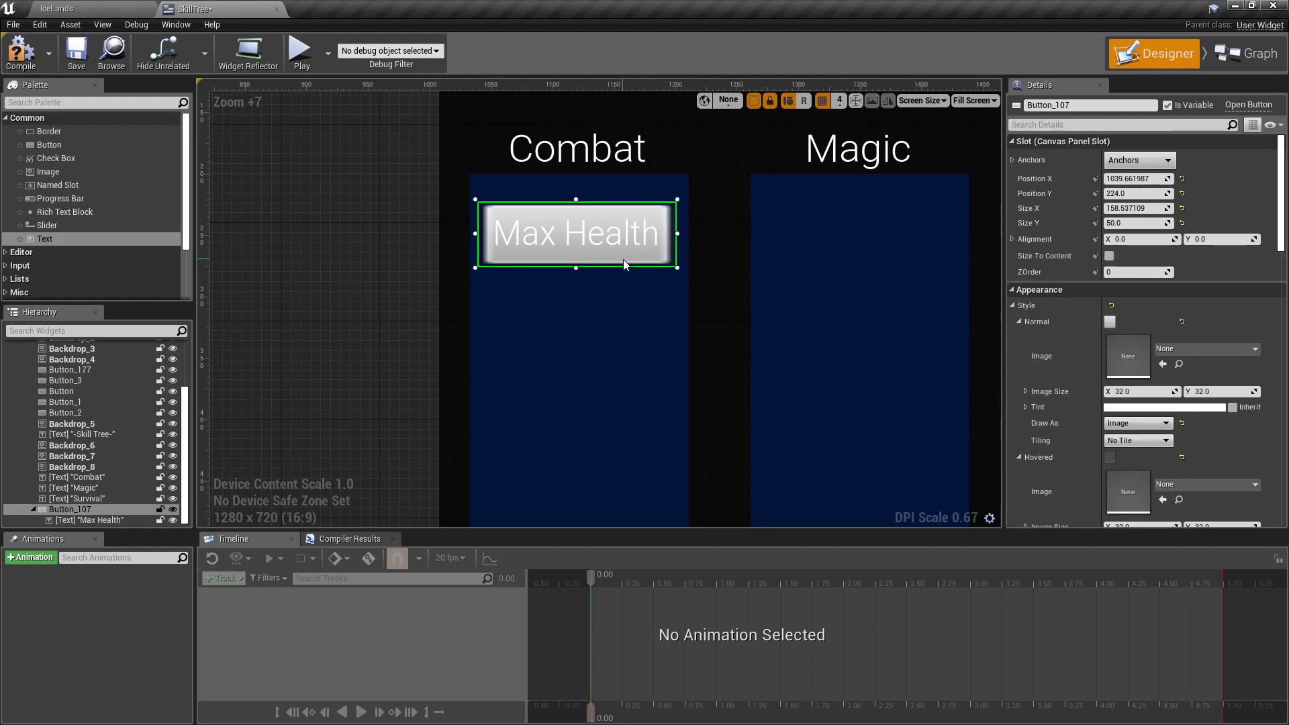
scroll(624, 259, "down", 2)
scroll(565, 284, "down", 3)
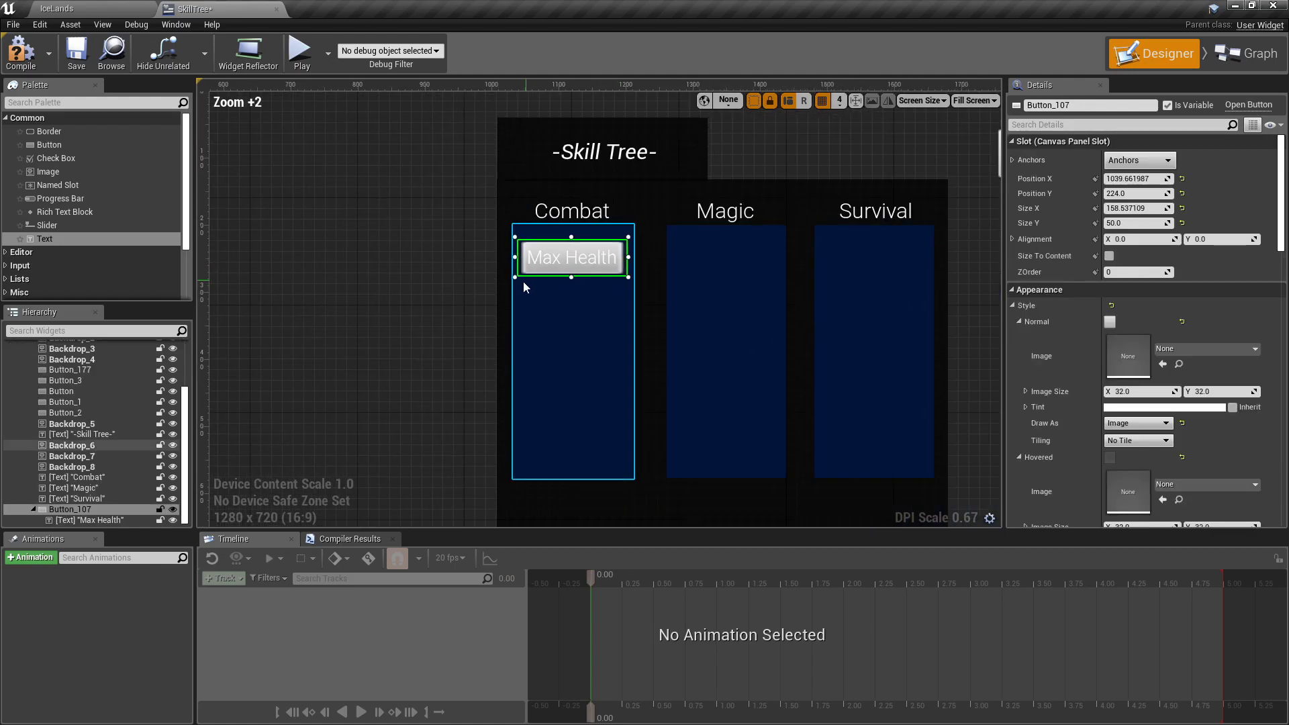
right_click_drag(522, 281, 624, 288)
right_click(703, 266)
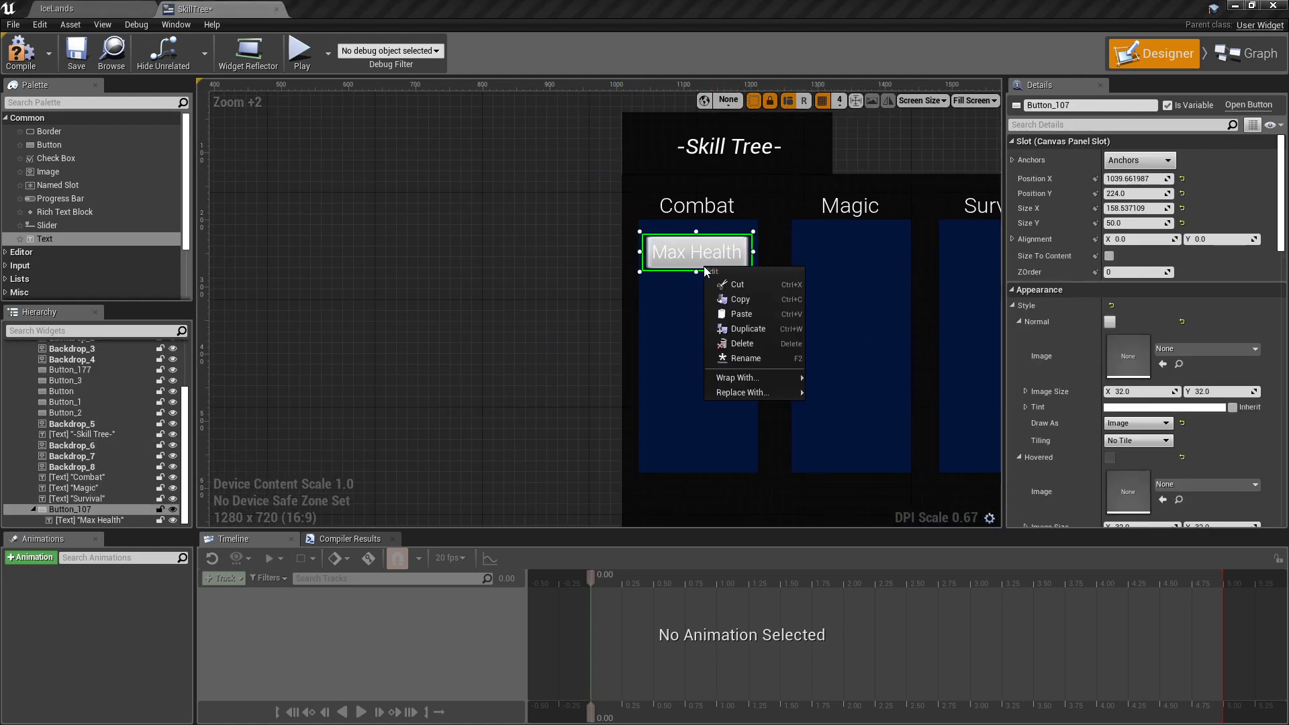
left_click(749, 327)
scroll(457, 289, "down", 2)
mouse_move(613, 265)
left_mouse_down()
mouse_move(254, 159)
mouse_move(783, 316)
left_mouse_up()
scroll(772, 285, "up", 5)
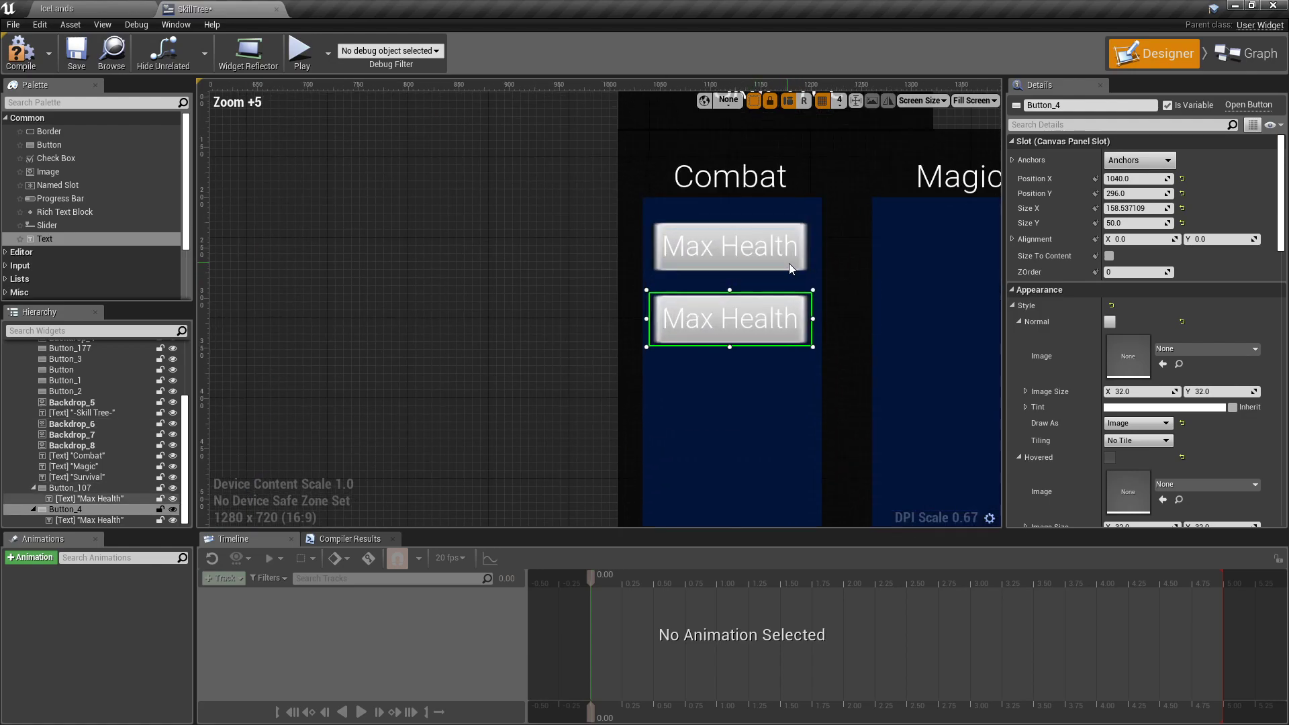
Step: Set the upper Max Health button's Position X to 1040 so it aligns with its copy
left_click(802, 270)
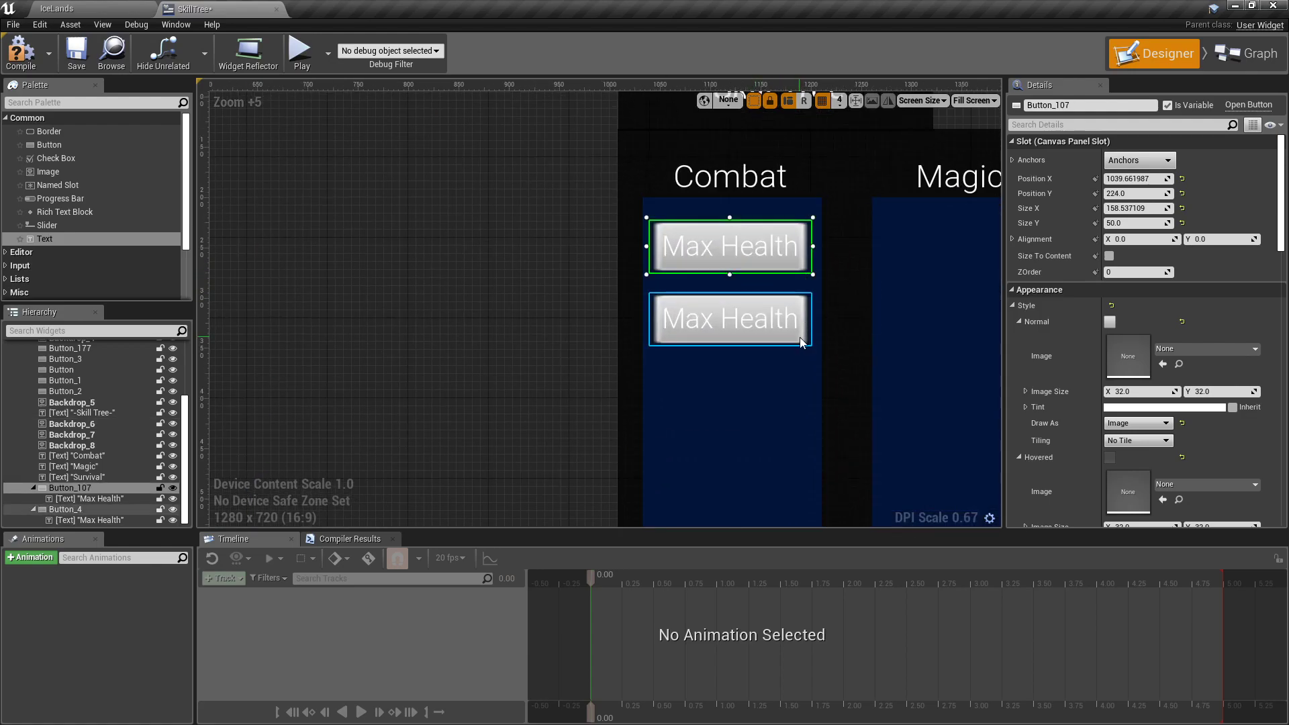
left_click(1133, 180)
type("1040")
key("Return")
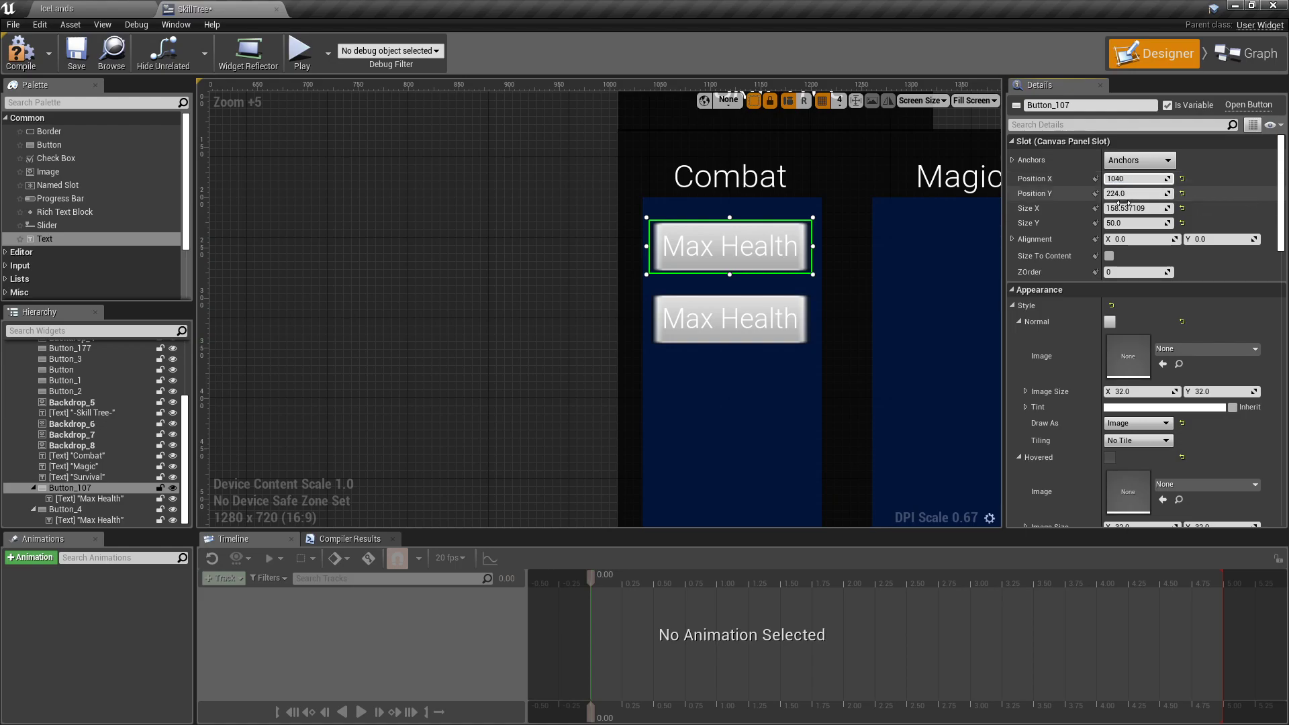
Step: Compare the two Combat buttons' positions and set Position Y to 226 for the upper one and 300 for the lower one
left_click(806, 345)
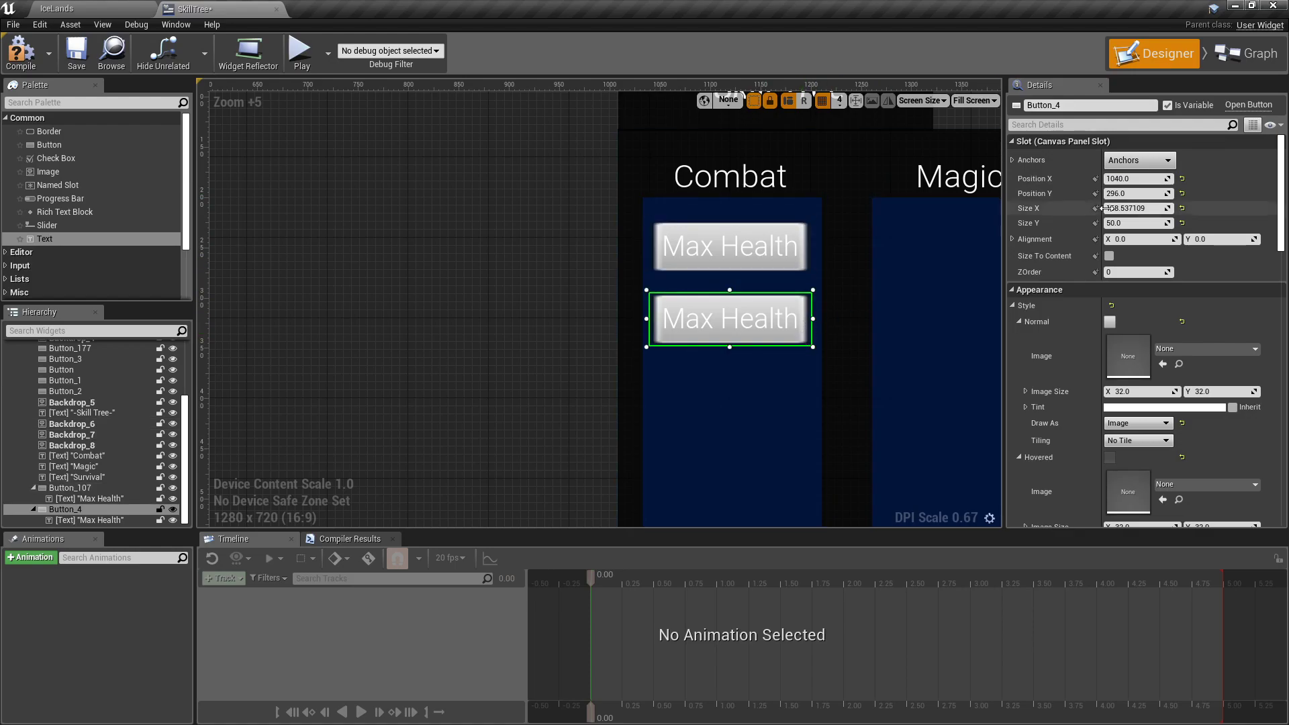
left_click(776, 269)
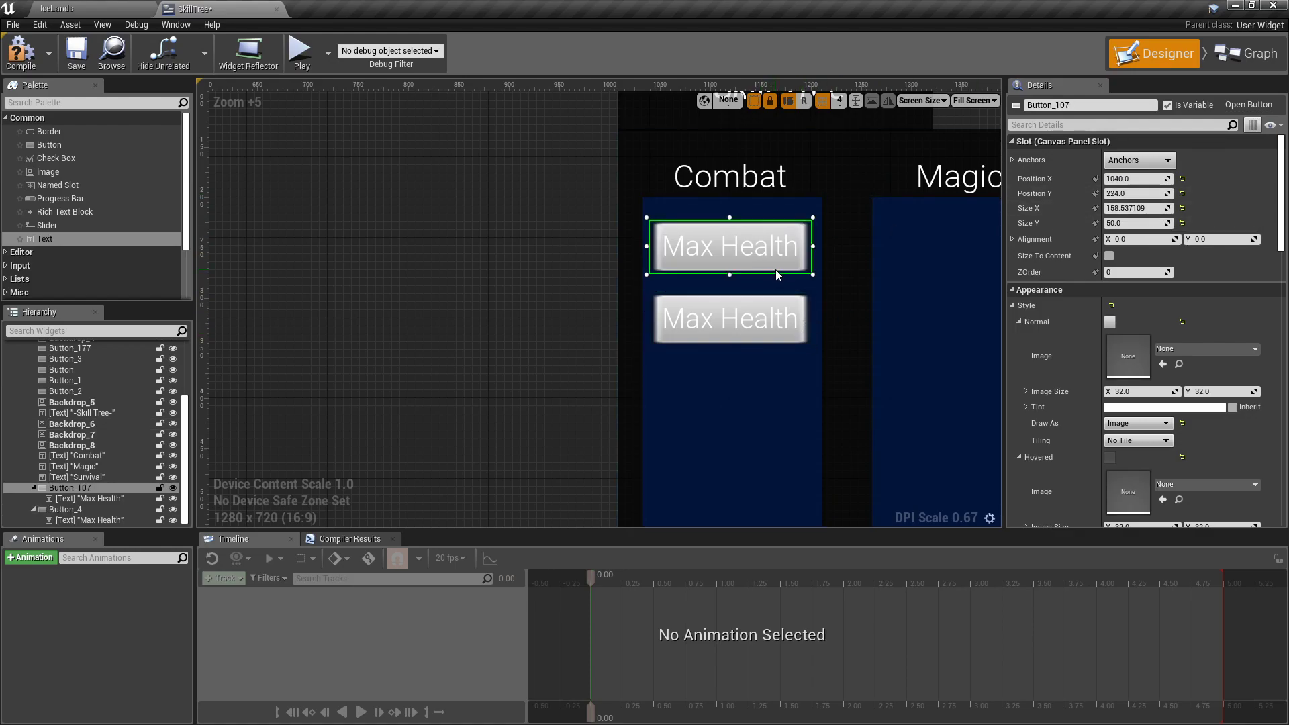
left_click(787, 342)
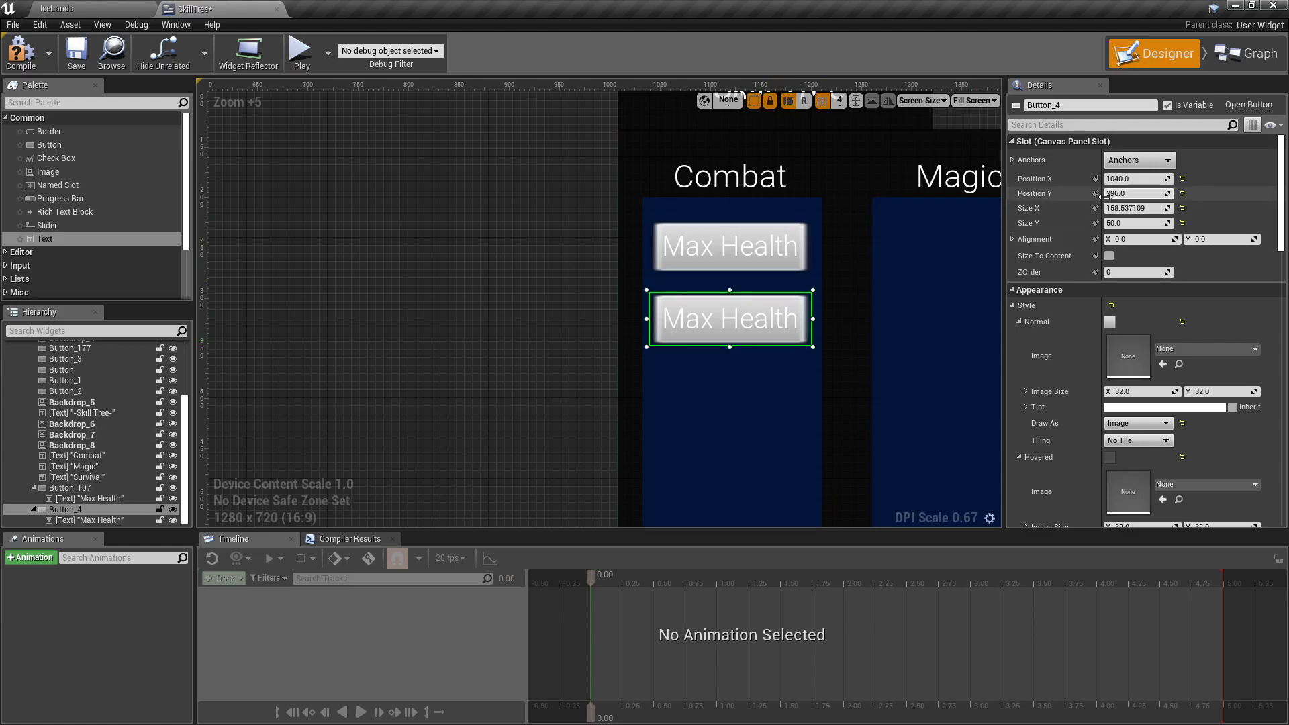
left_click(800, 266)
left_click(1136, 195)
type("22")
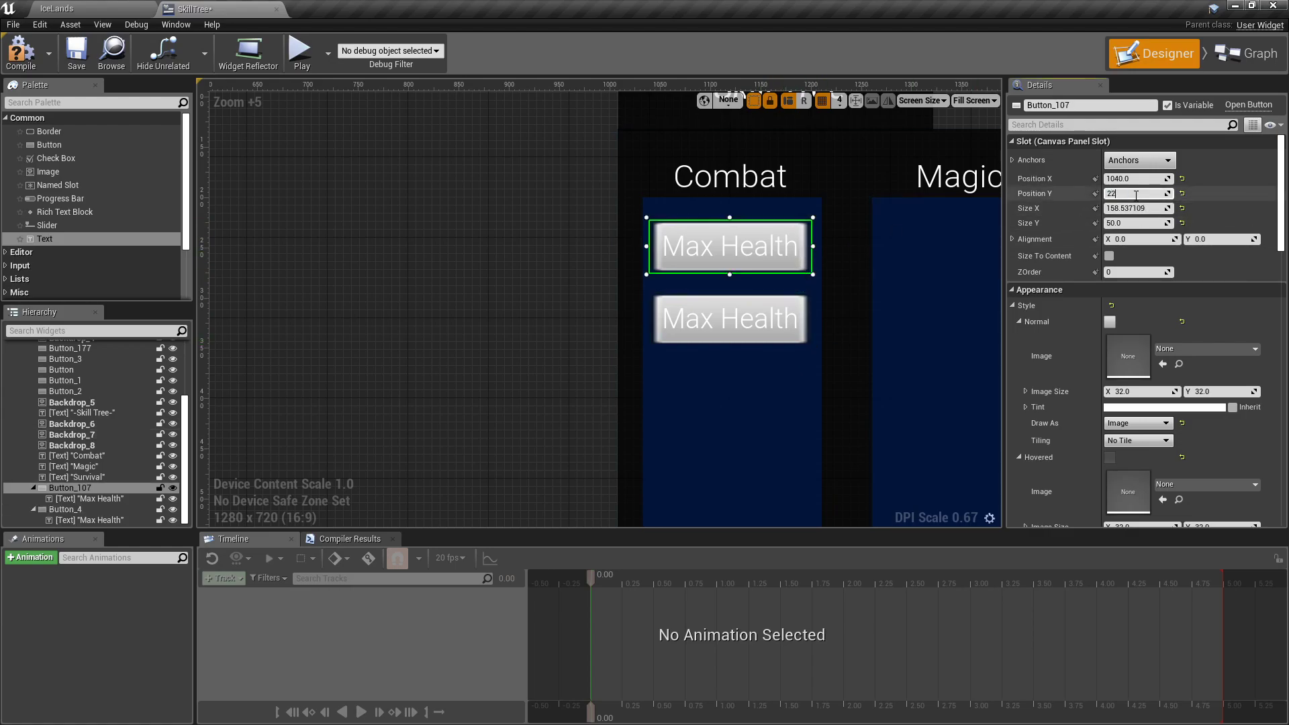
type("6")
key("Return")
left_click(792, 322)
left_click(1156, 194)
type("300")
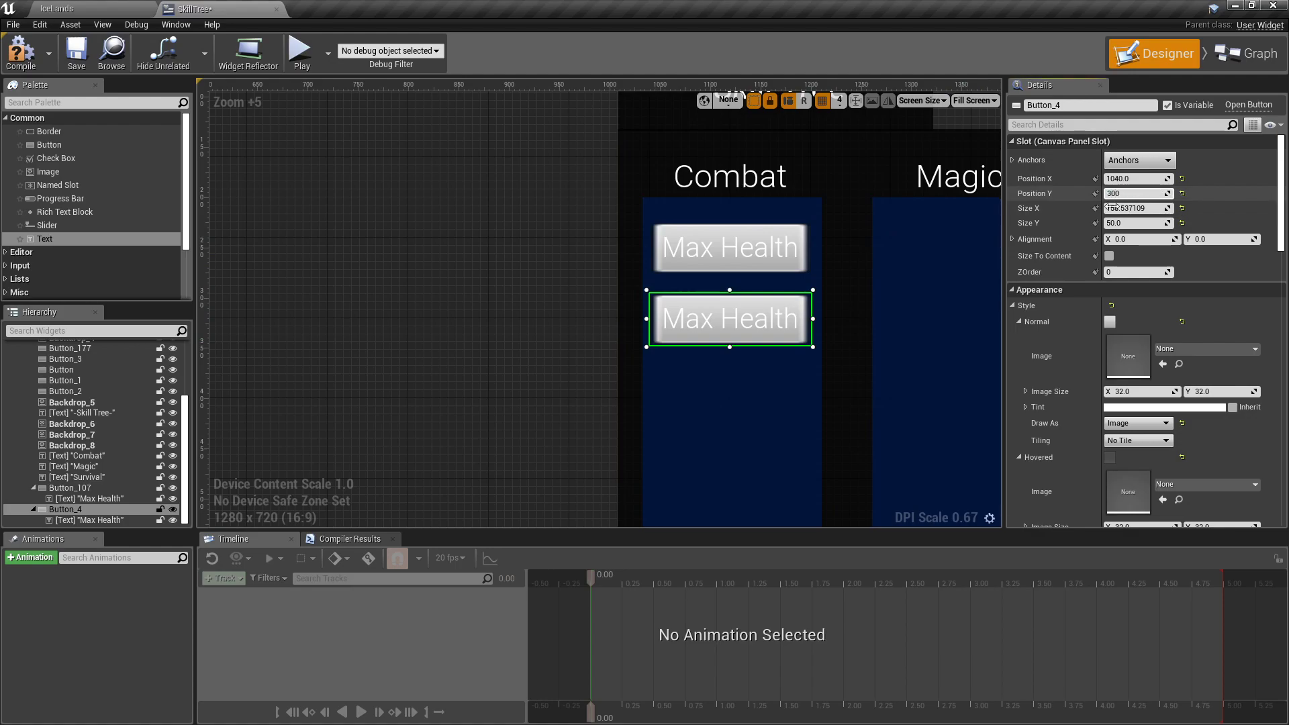
key("Return")
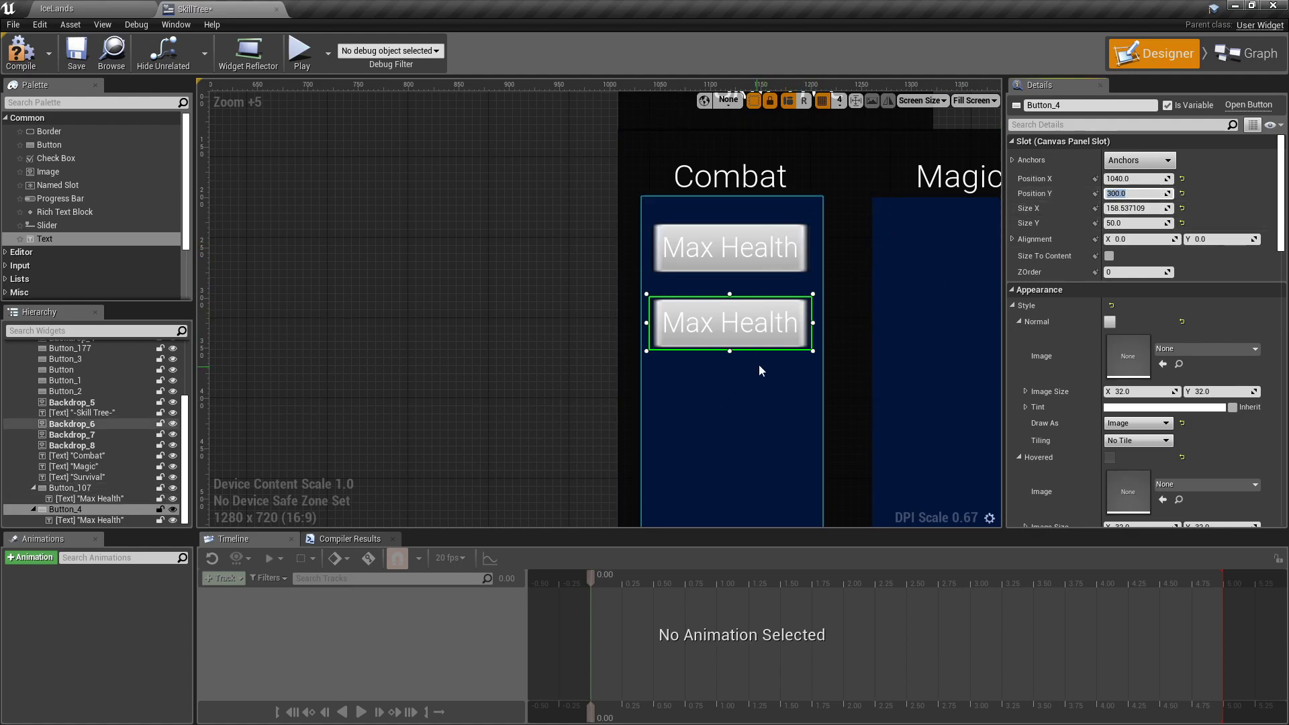
Step: Change the lower Combat button's text to "Max Stam"
right_click_drag(528, 365, 487, 313)
left_click(719, 275)
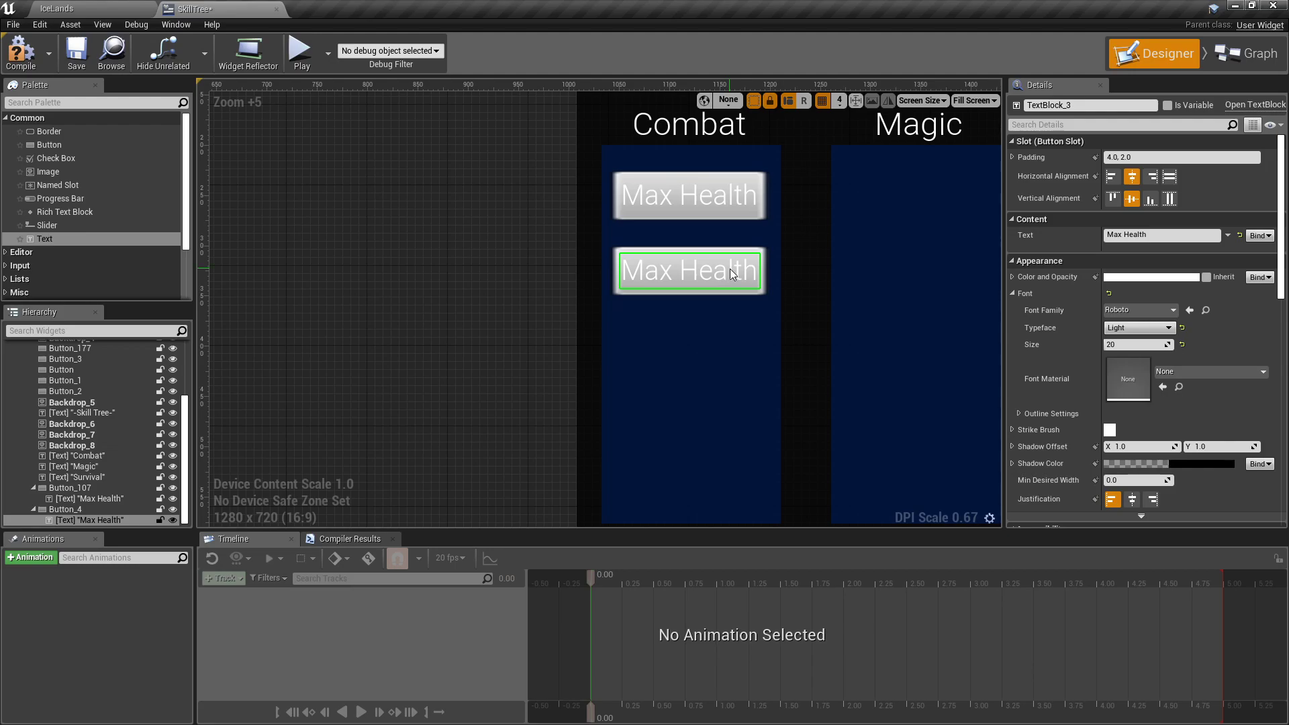
double_click(1127, 234)
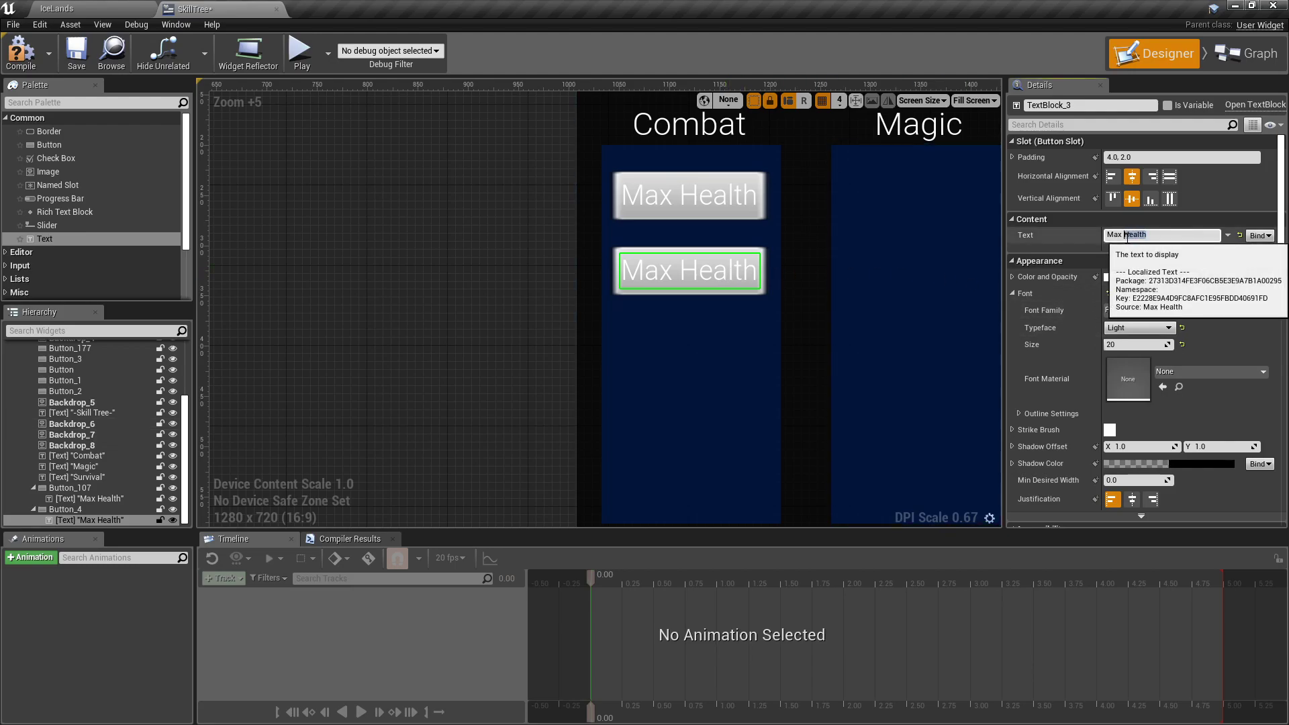
type("Stamina")
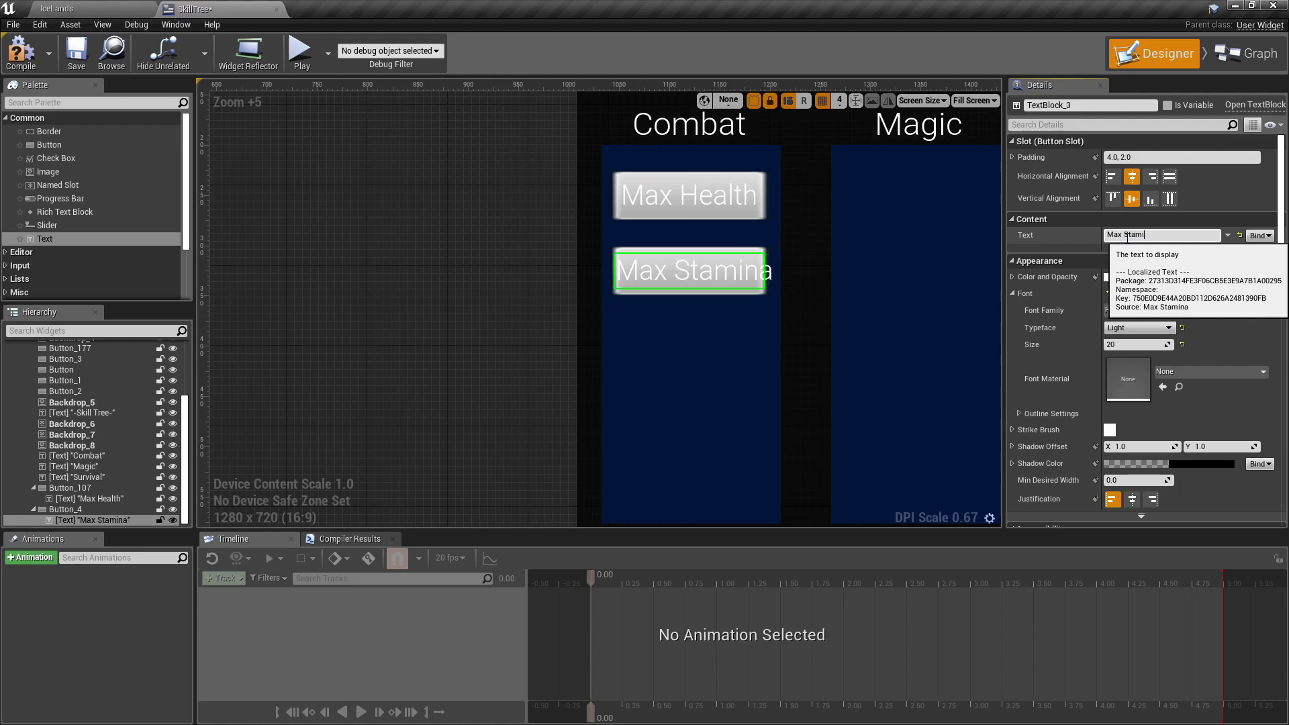
key("BackSpace")
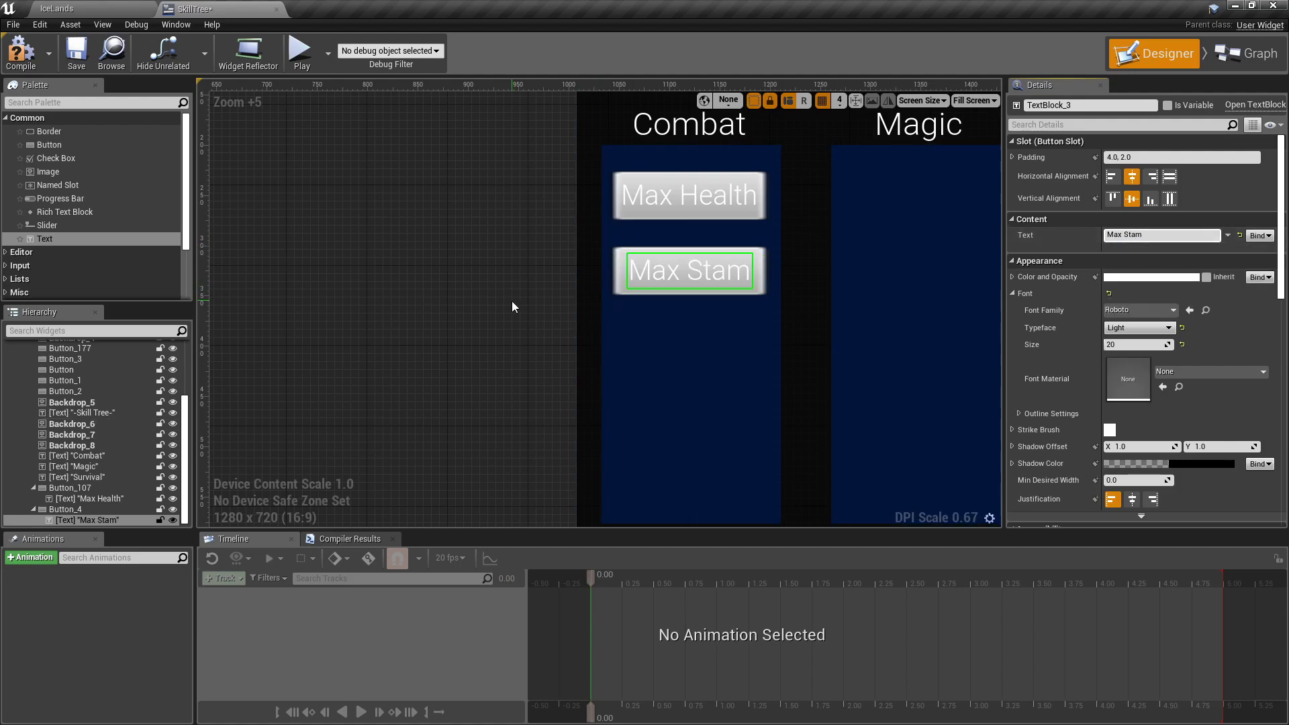
left_click(545, 304)
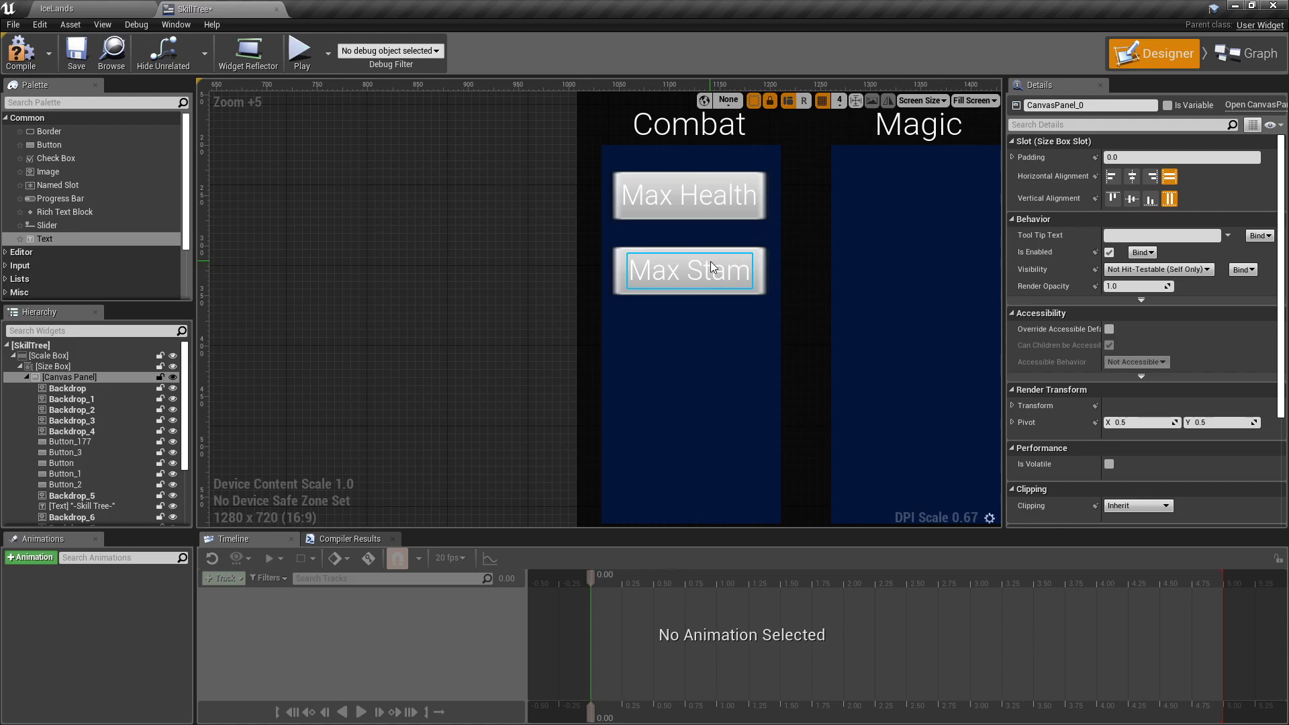
Step: Duplicate the Max Stam button and place the copy at Position X 1040 and Position Y 375
right_click(763, 291)
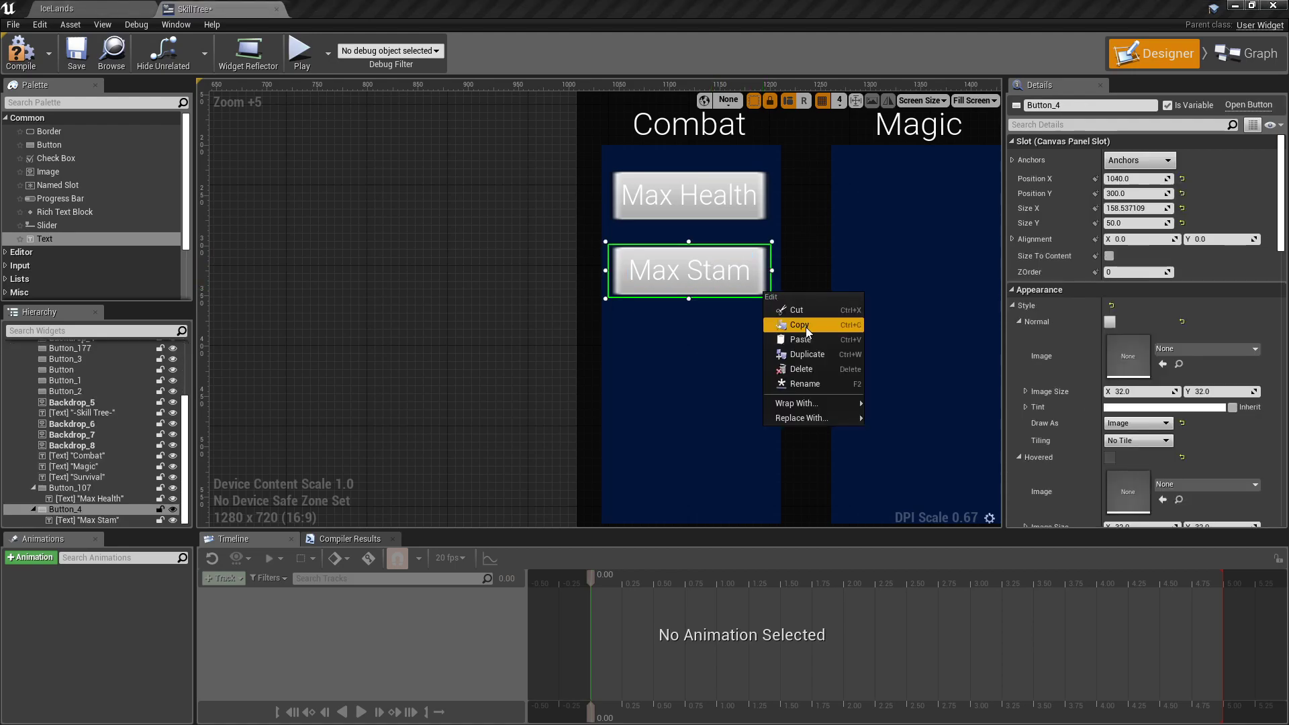
left_click(808, 354)
scroll(557, 301, "down", 4)
right_click_drag(558, 300, 734, 282)
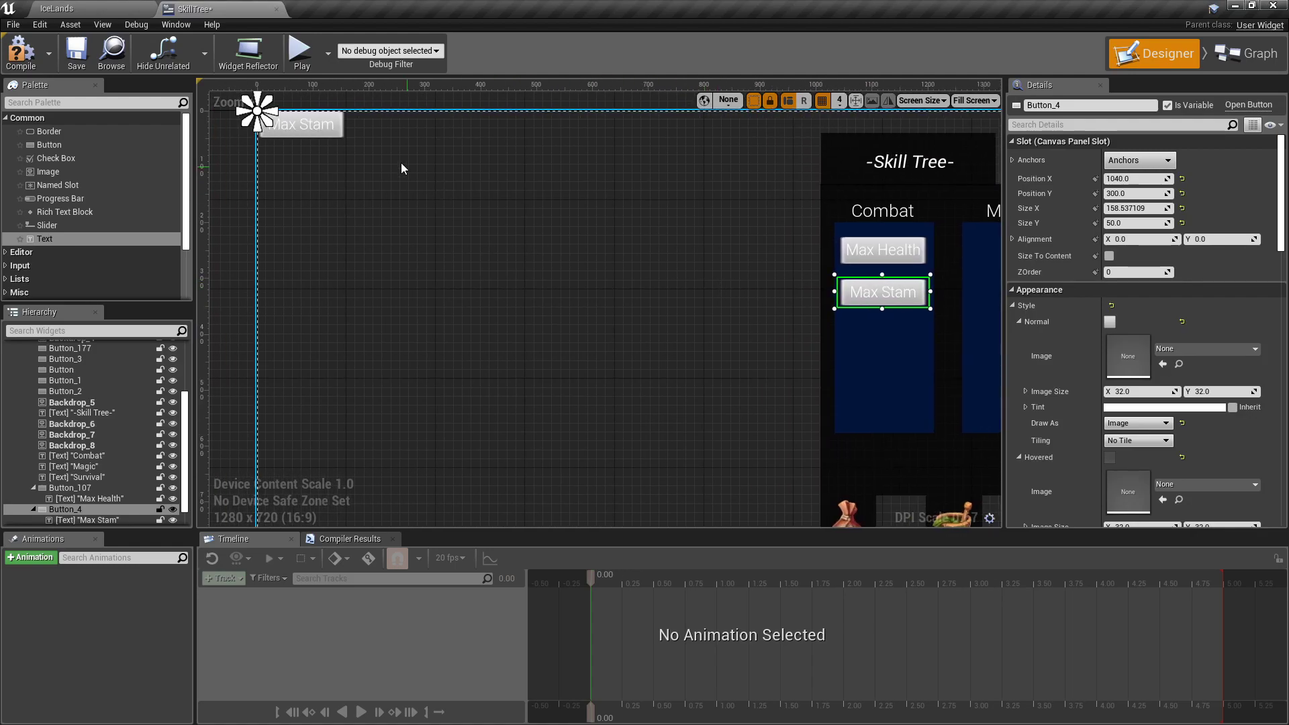
left_click(302, 125)
left_click(1138, 177)
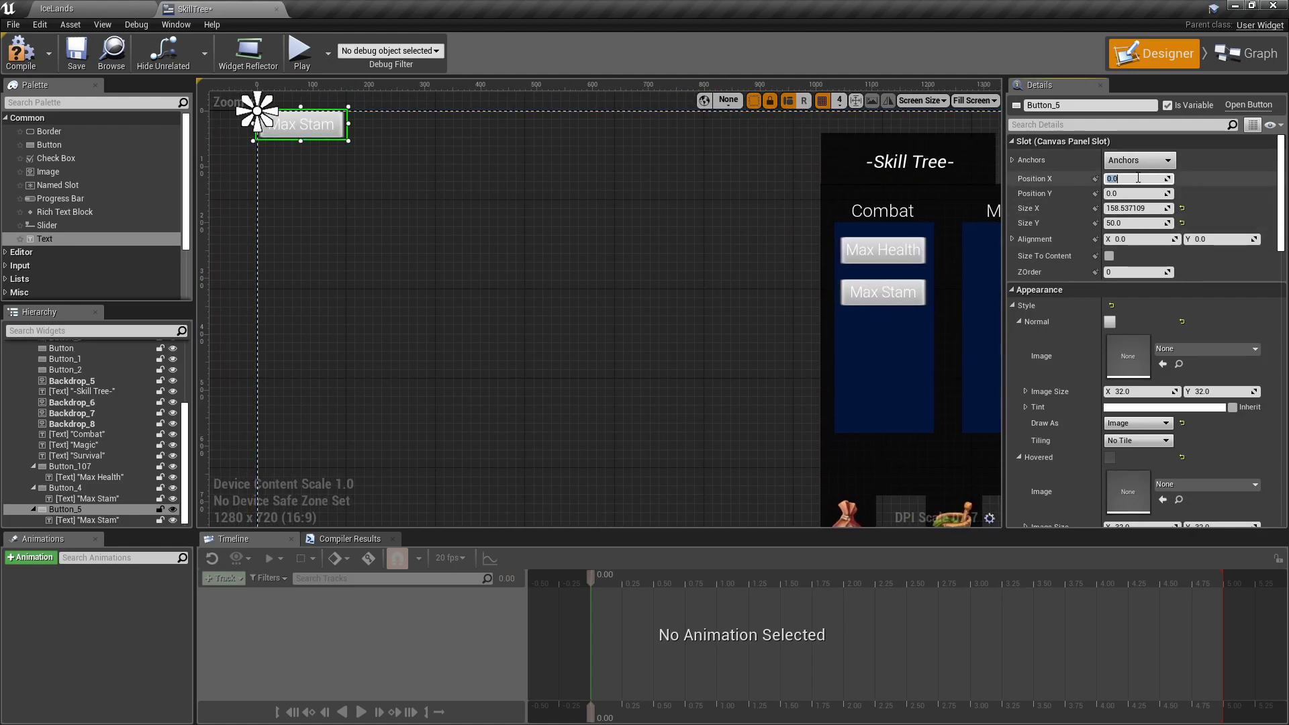
type("1040")
left_click(1130, 194)
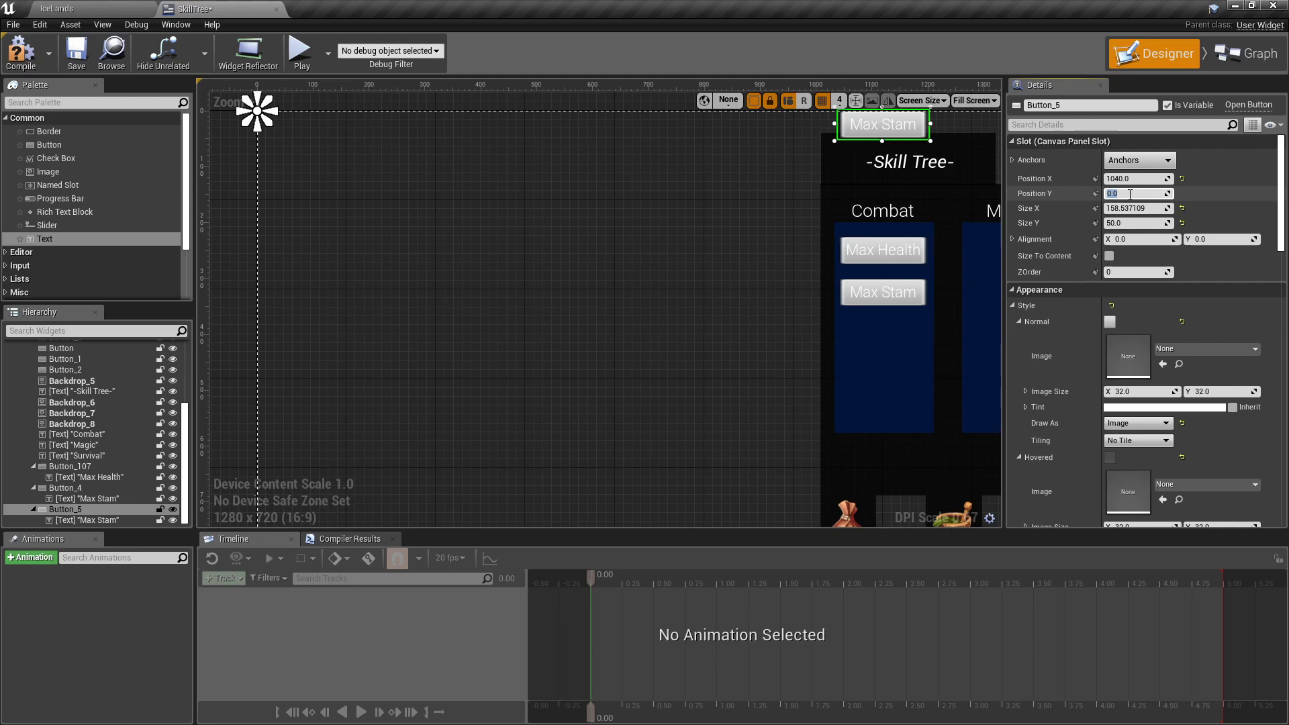
type("375")
key("Return")
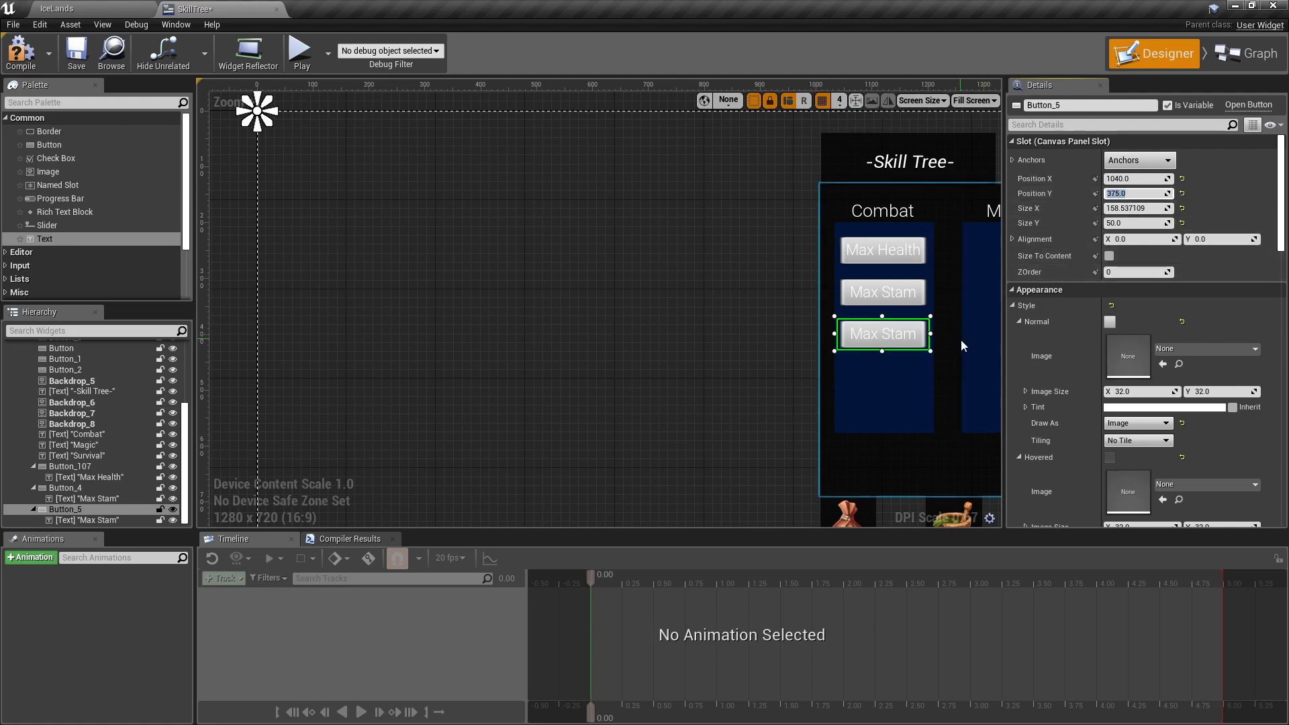
Step: Change the text of the third Combat button to "+Sword"
right_click_drag(945, 336, 852, 317)
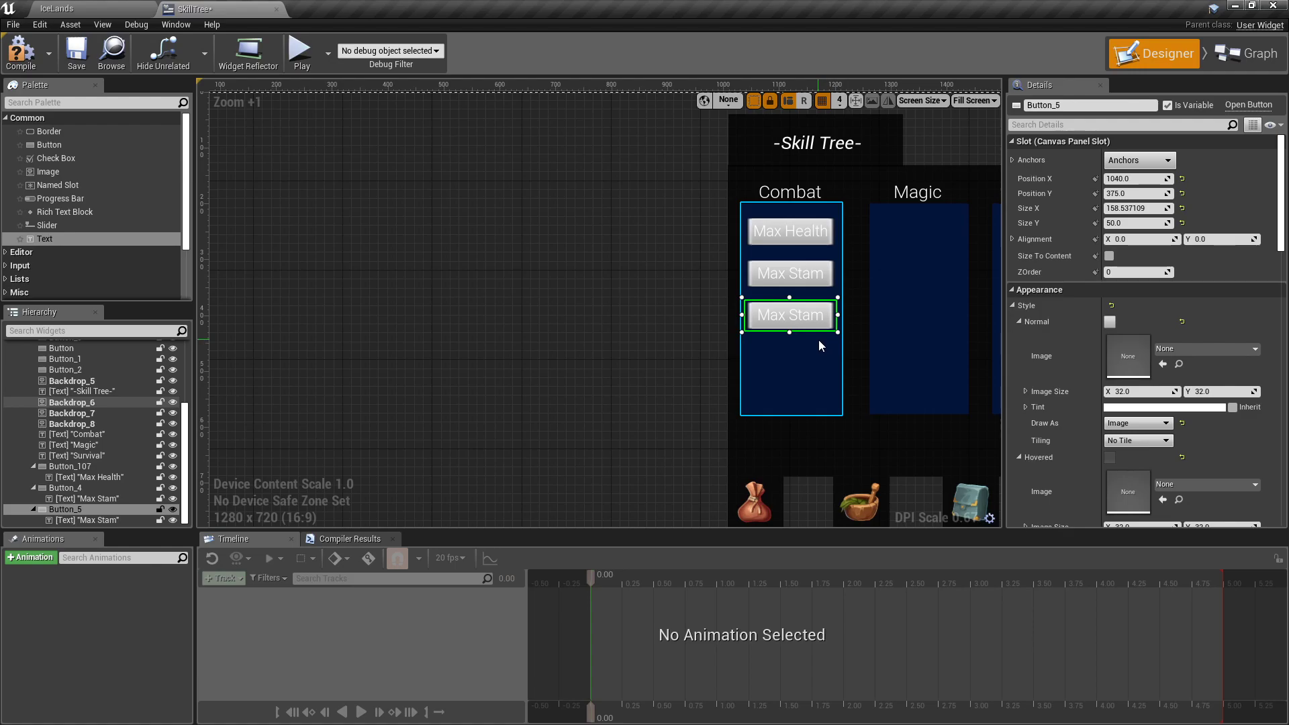
left_click(797, 321)
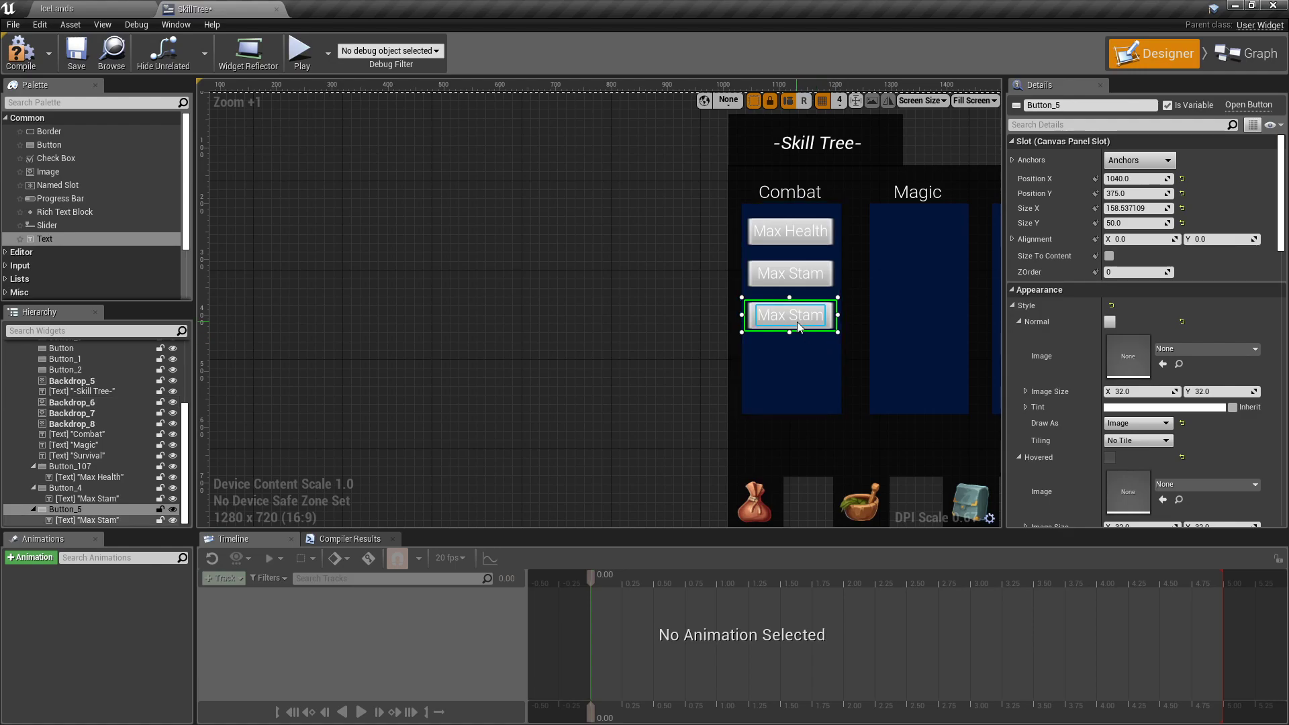
left_click(1151, 237)
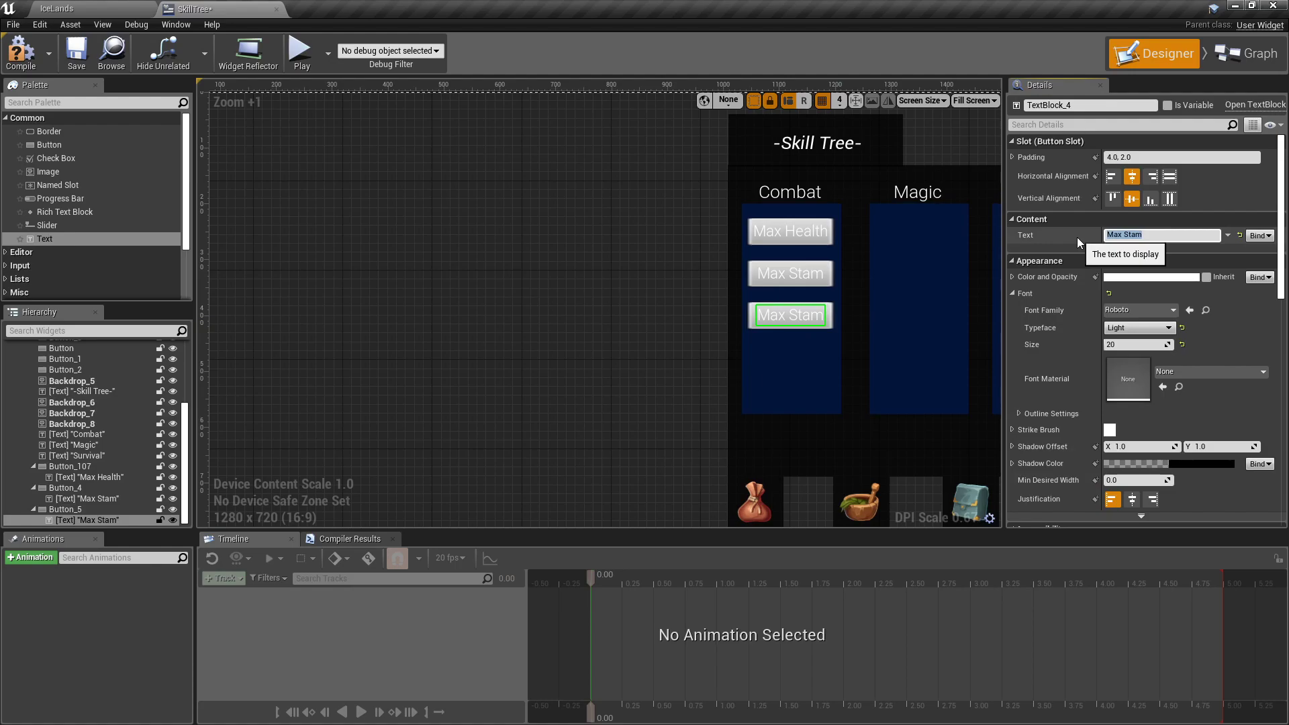
type("+Sword")
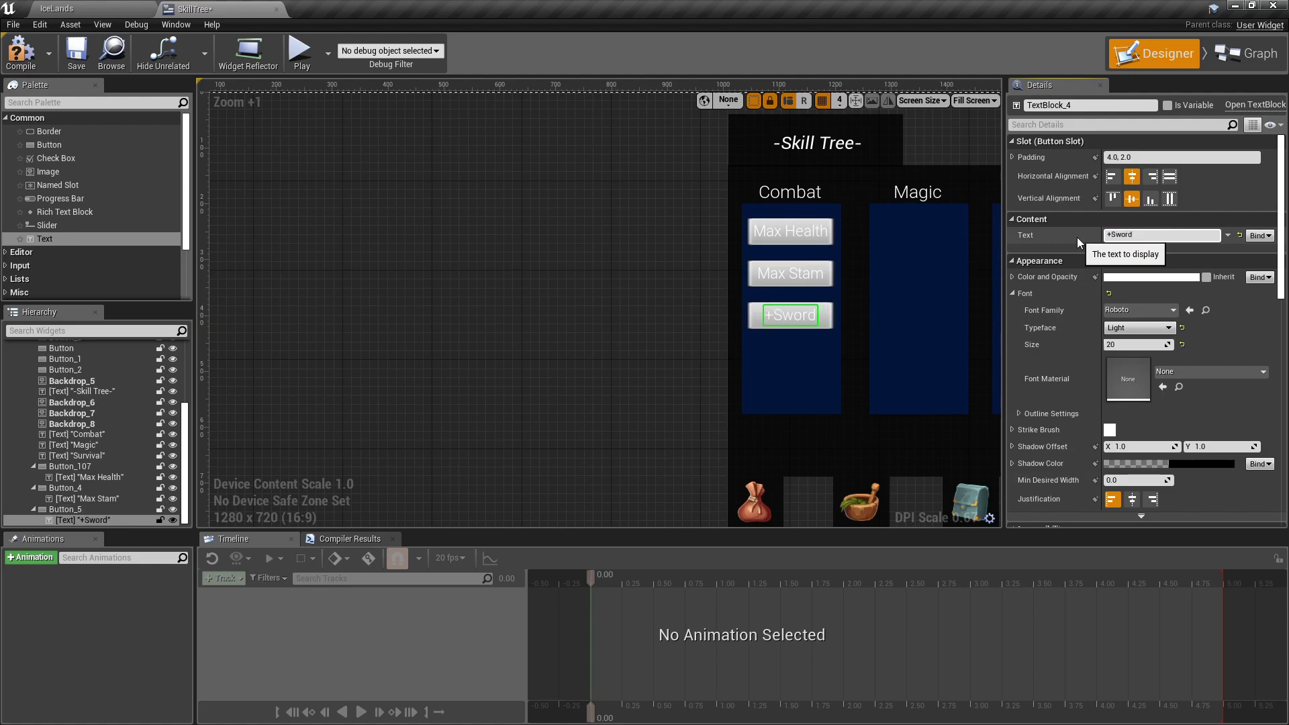
Step: Duplicate the +Sword button and place the copy at Position X 1040 and Position Y 450
scroll(696, 356, "up", 4)
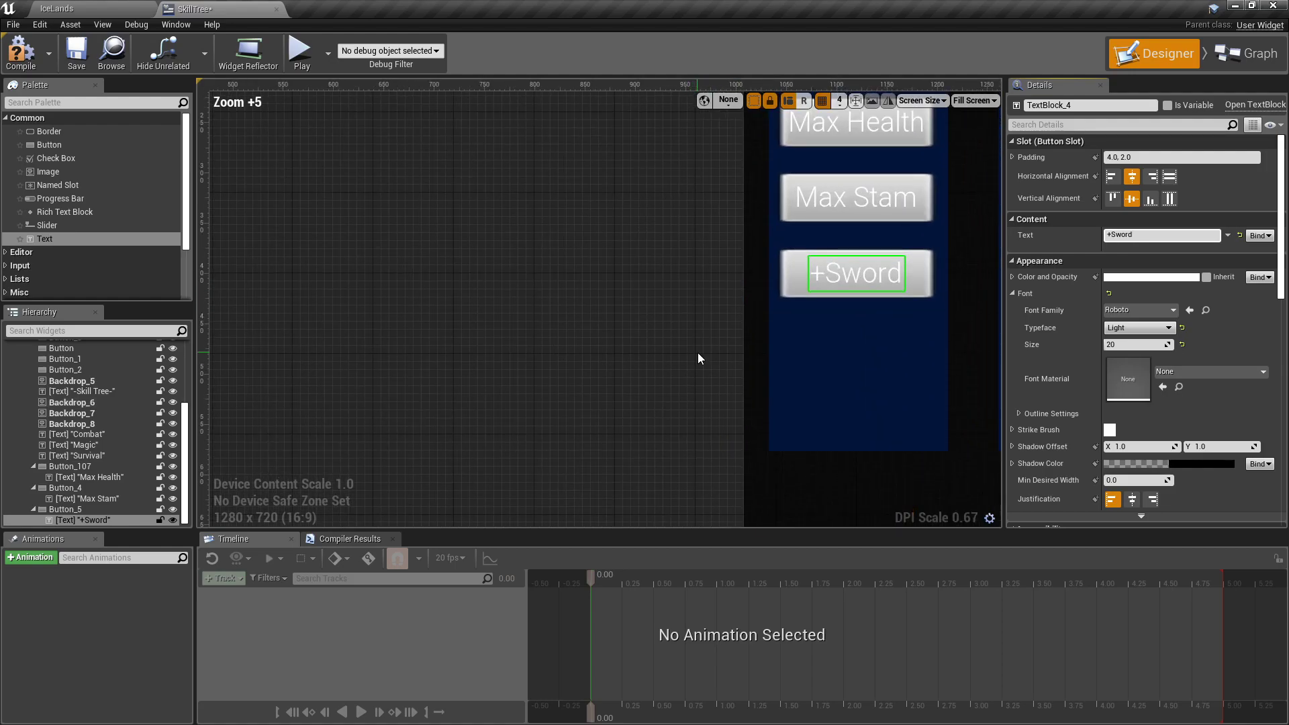
scroll(580, 340, "down", 2)
scroll(582, 334, "down", 2)
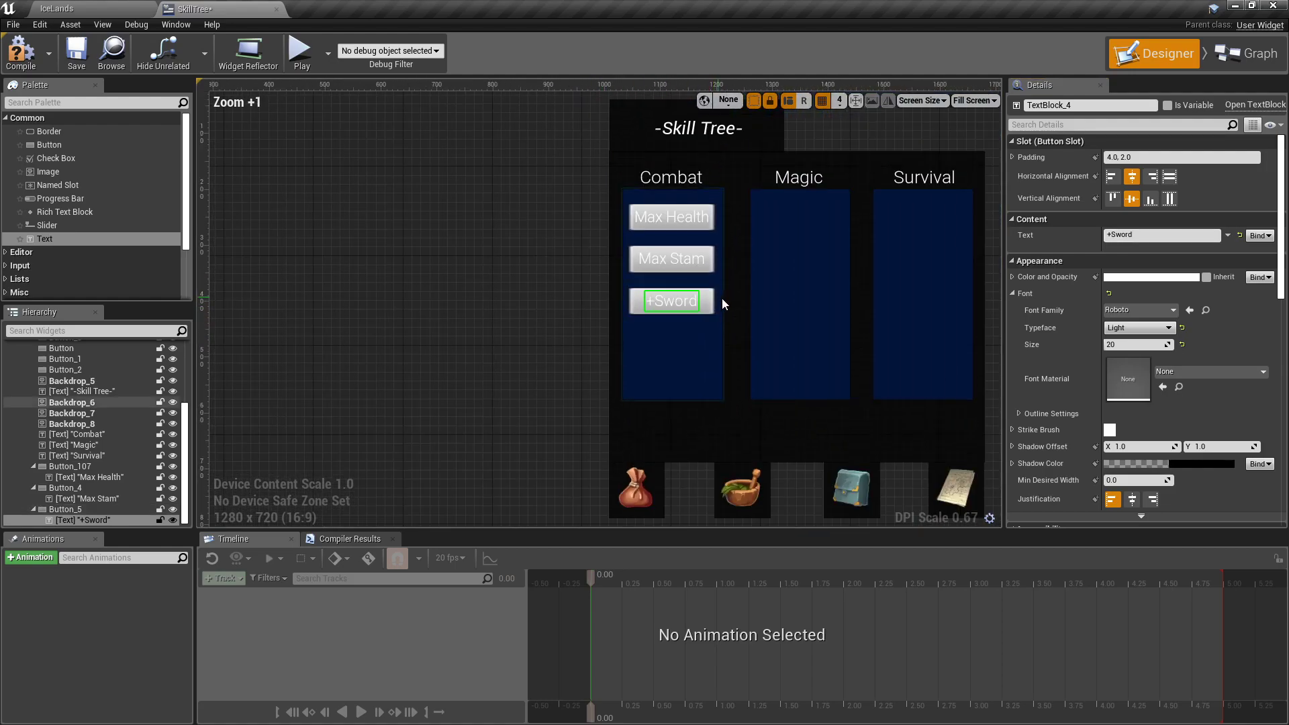
right_click(710, 305)
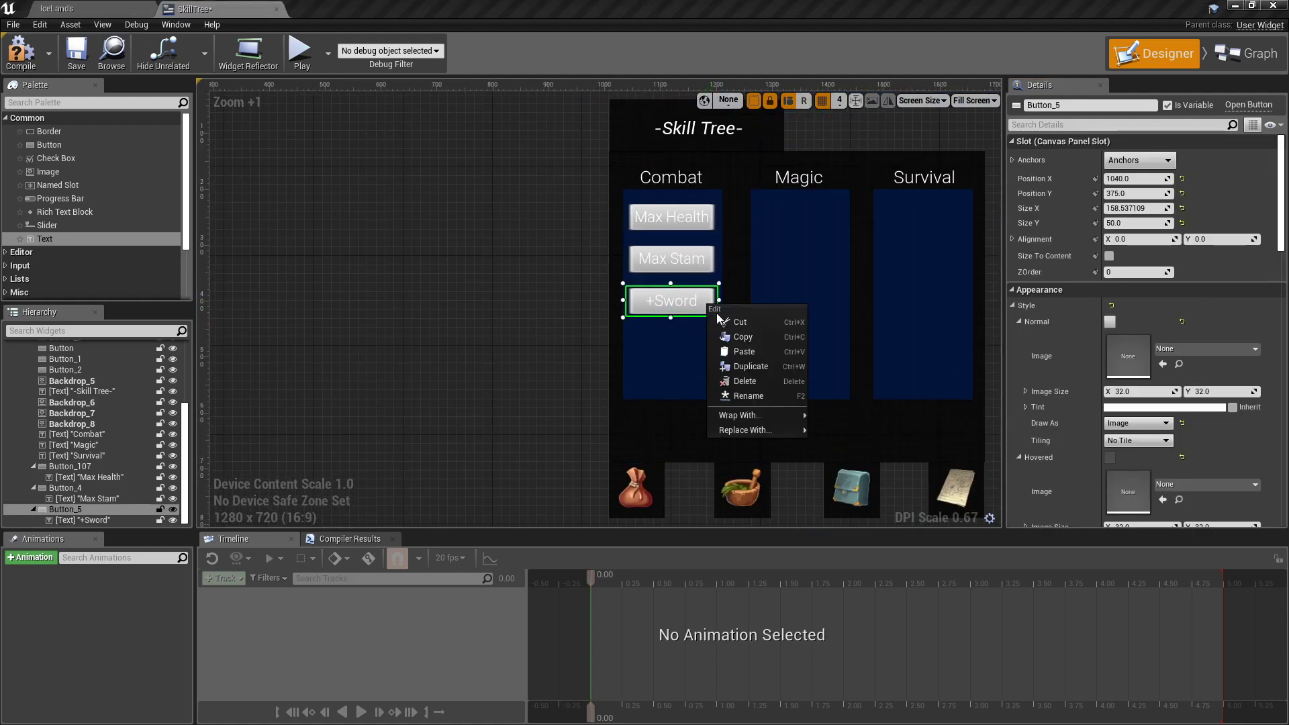
left_click(751, 367)
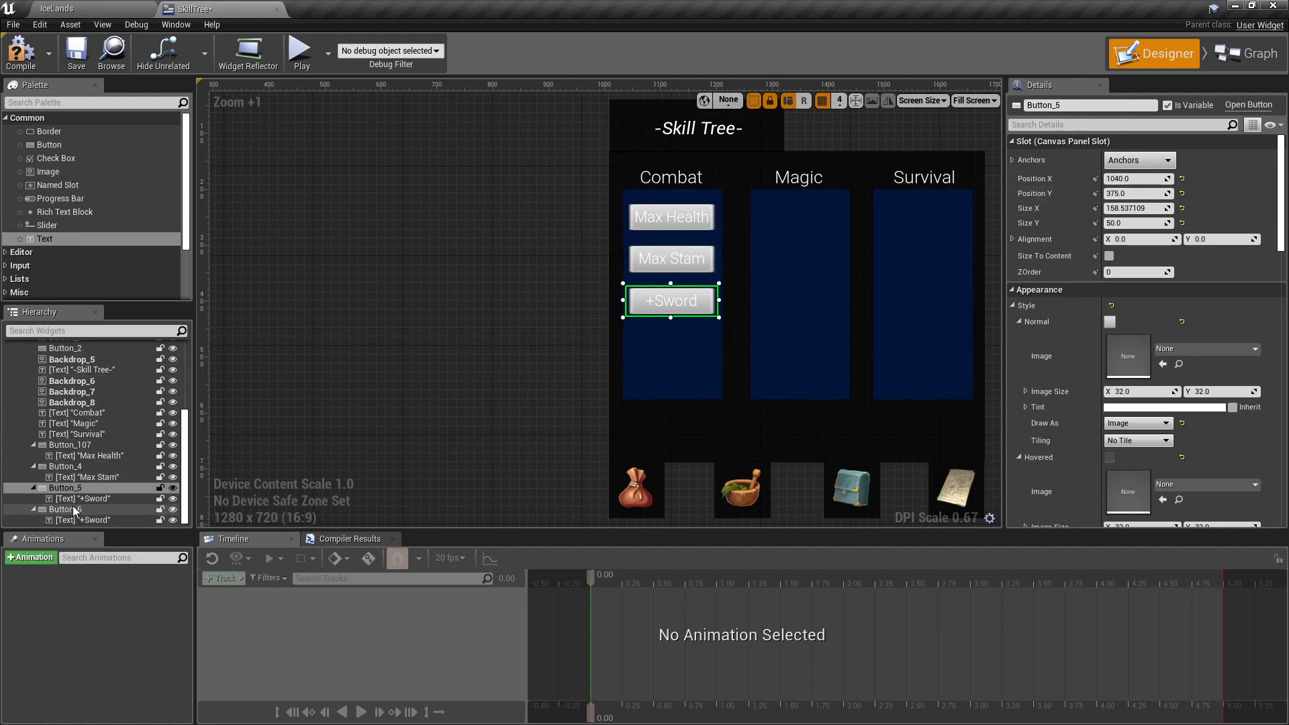
left_click(74, 510)
left_click(1135, 179)
type("10")
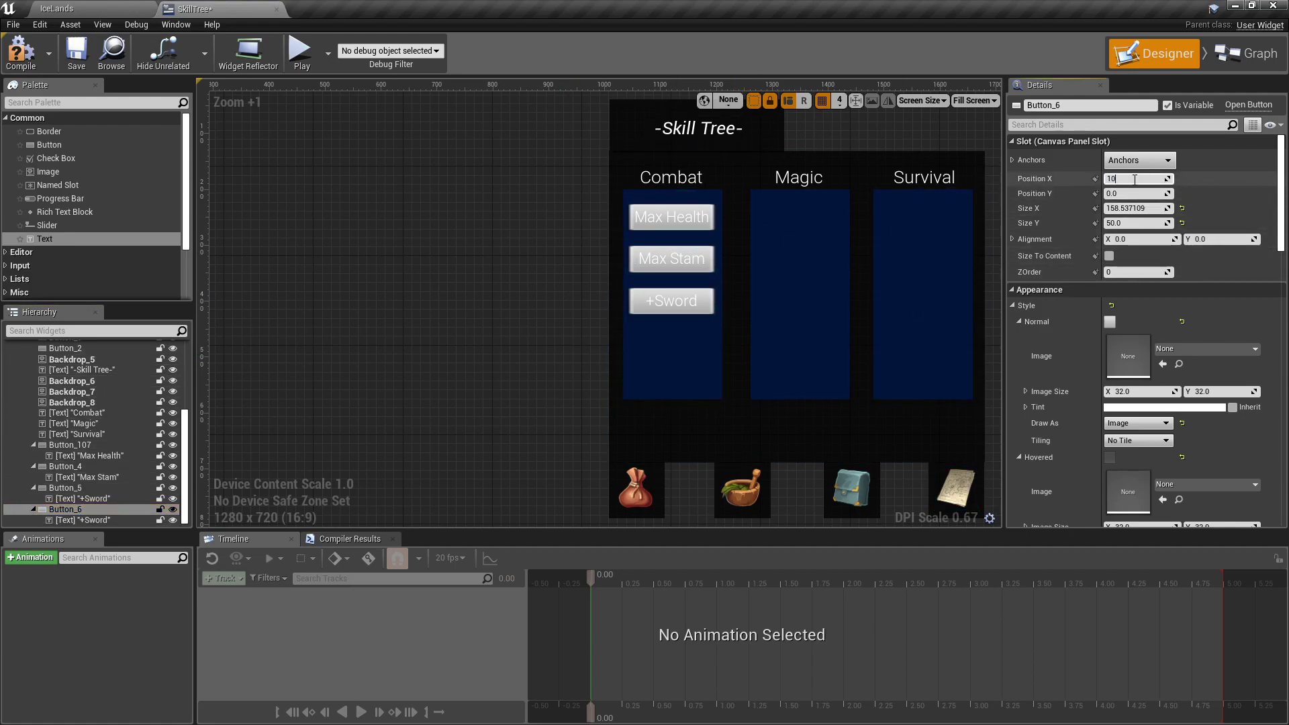
type("40")
key("Tab")
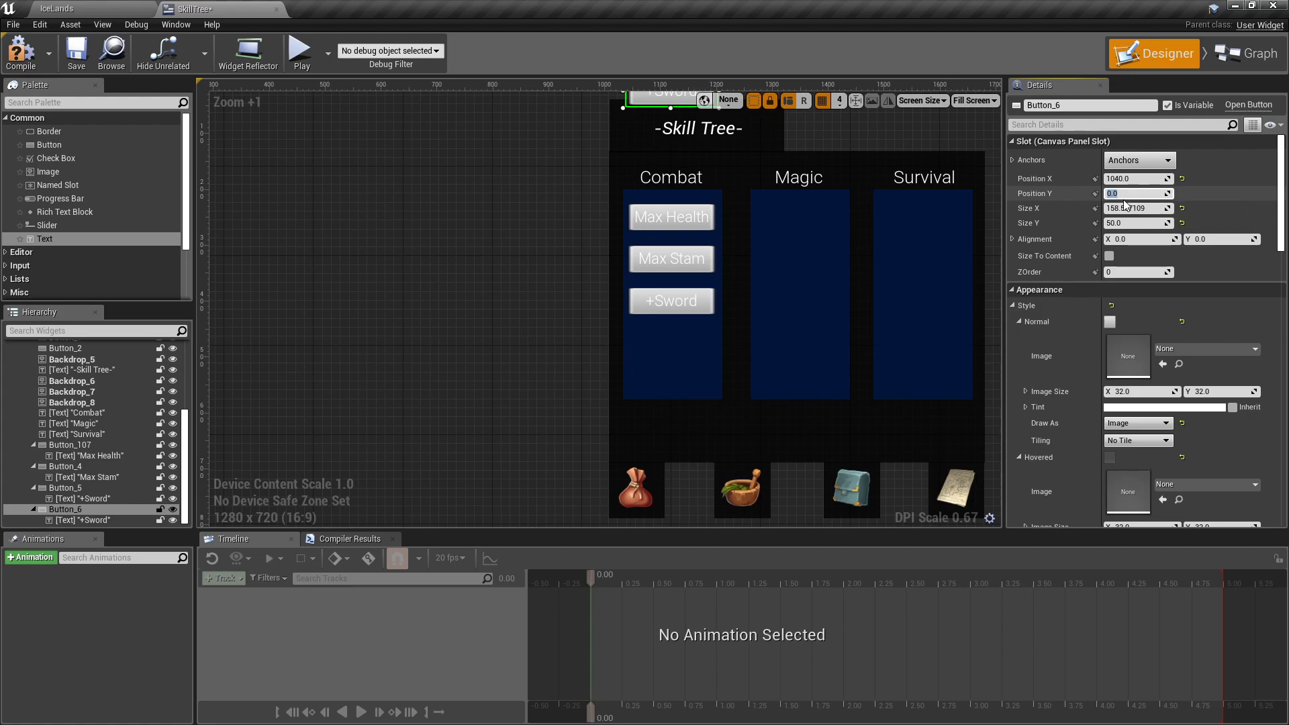
key("Return")
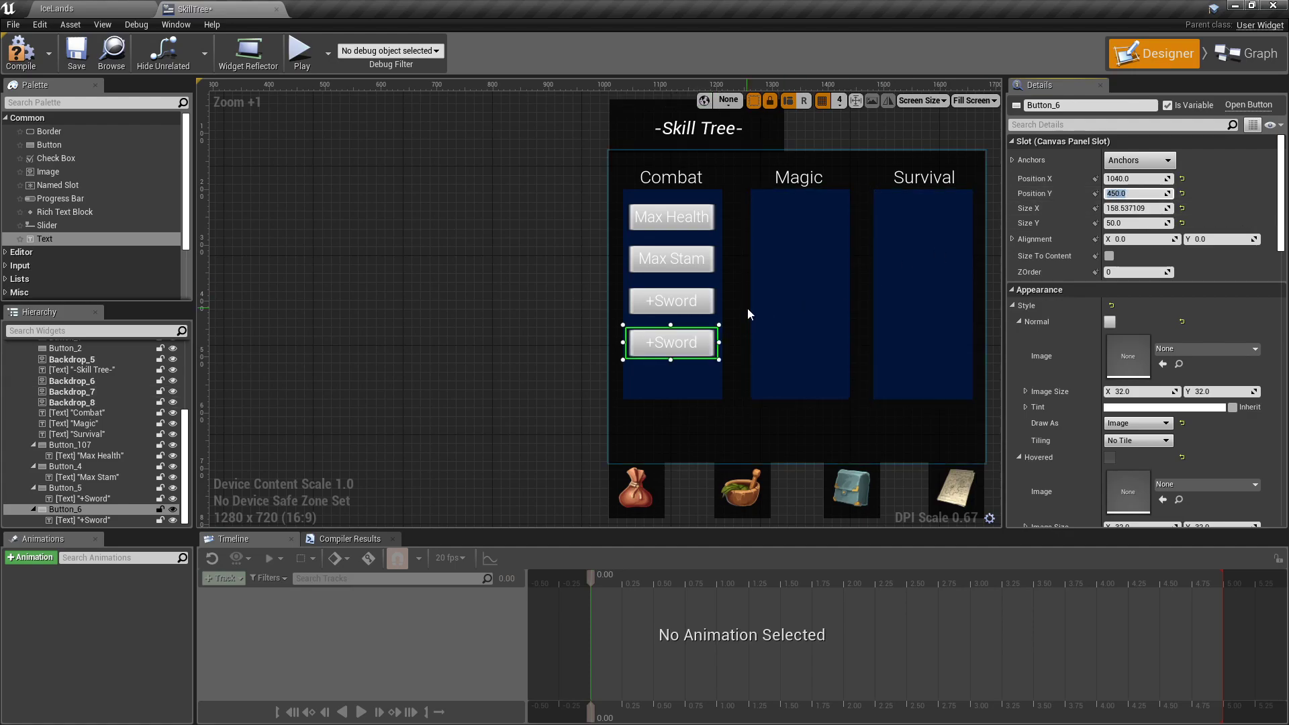
Step: Change the text of the fourth Combat button to "+Shield"
left_click(677, 343)
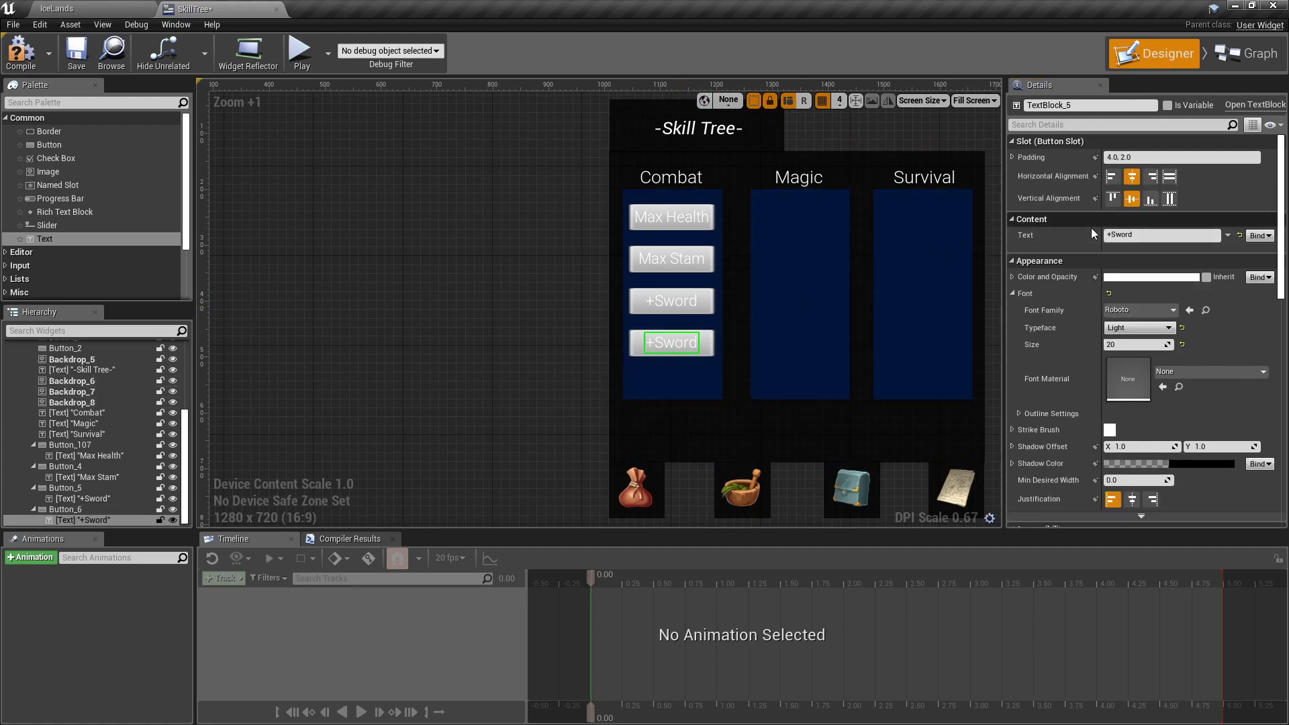
left_click(1145, 236)
type("+")
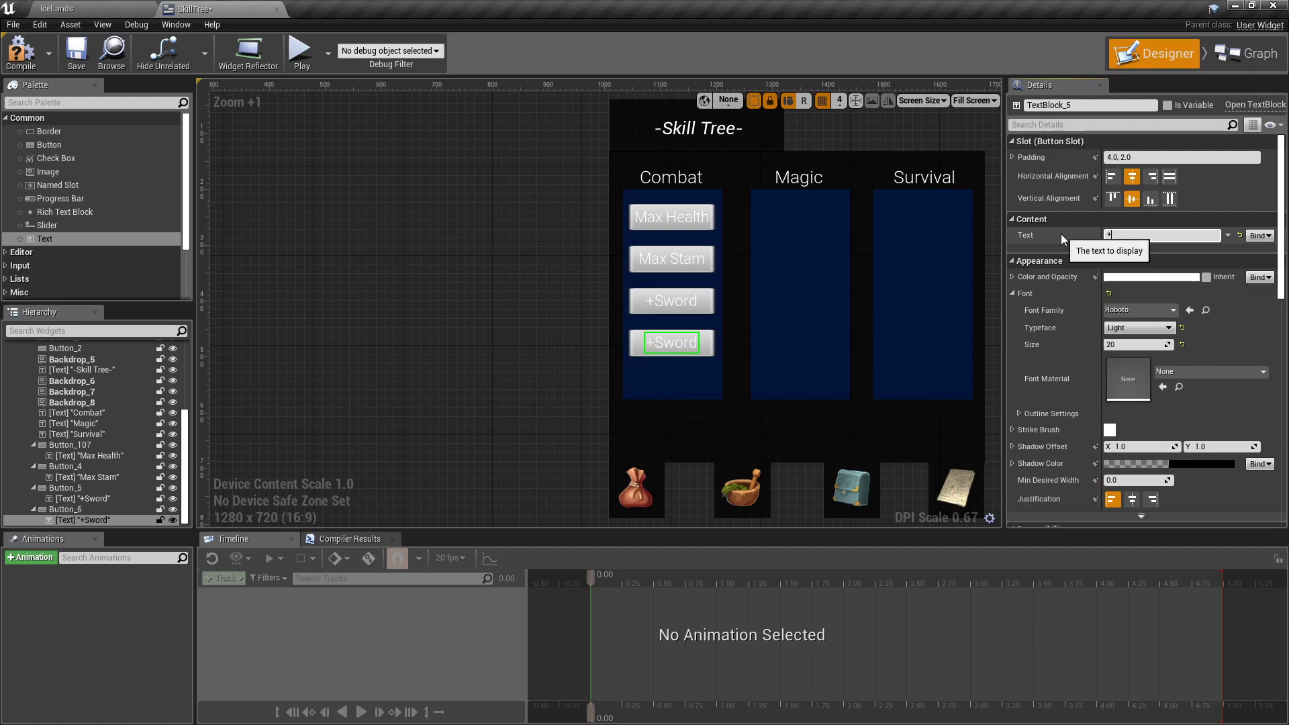
type("Shile")
type("eld")
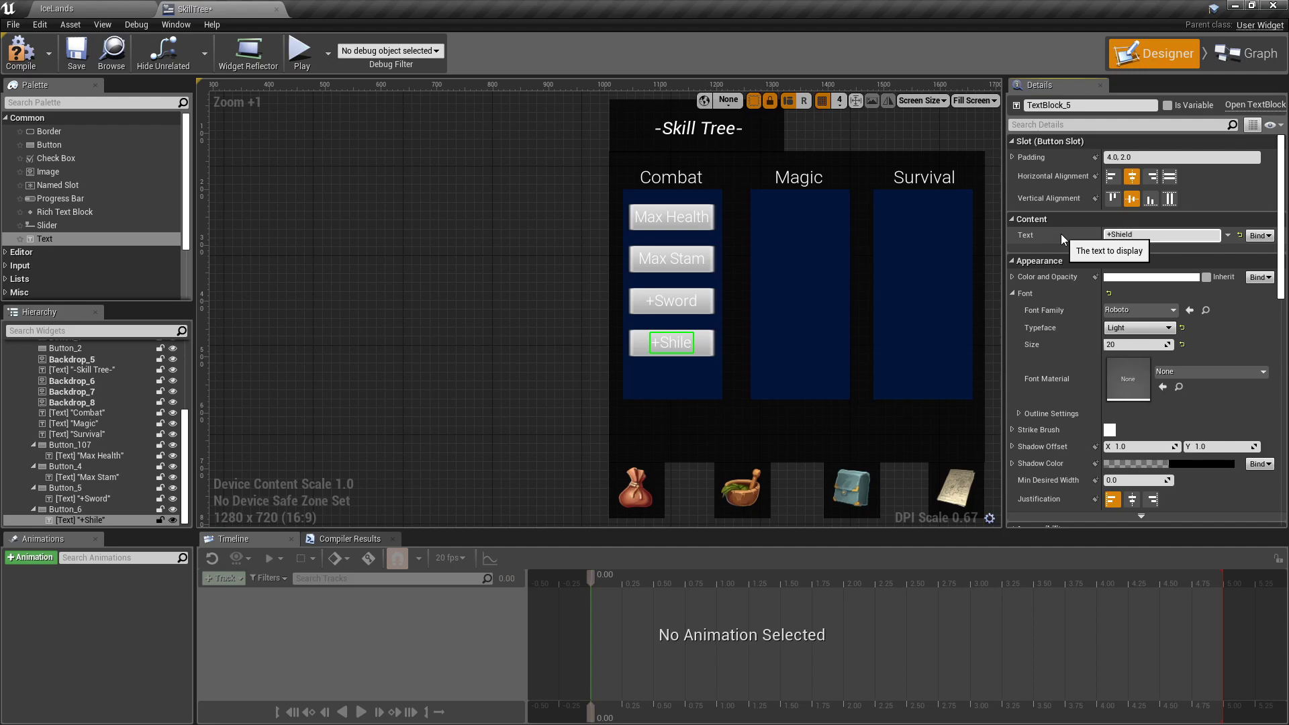
key("Return")
left_click(535, 288)
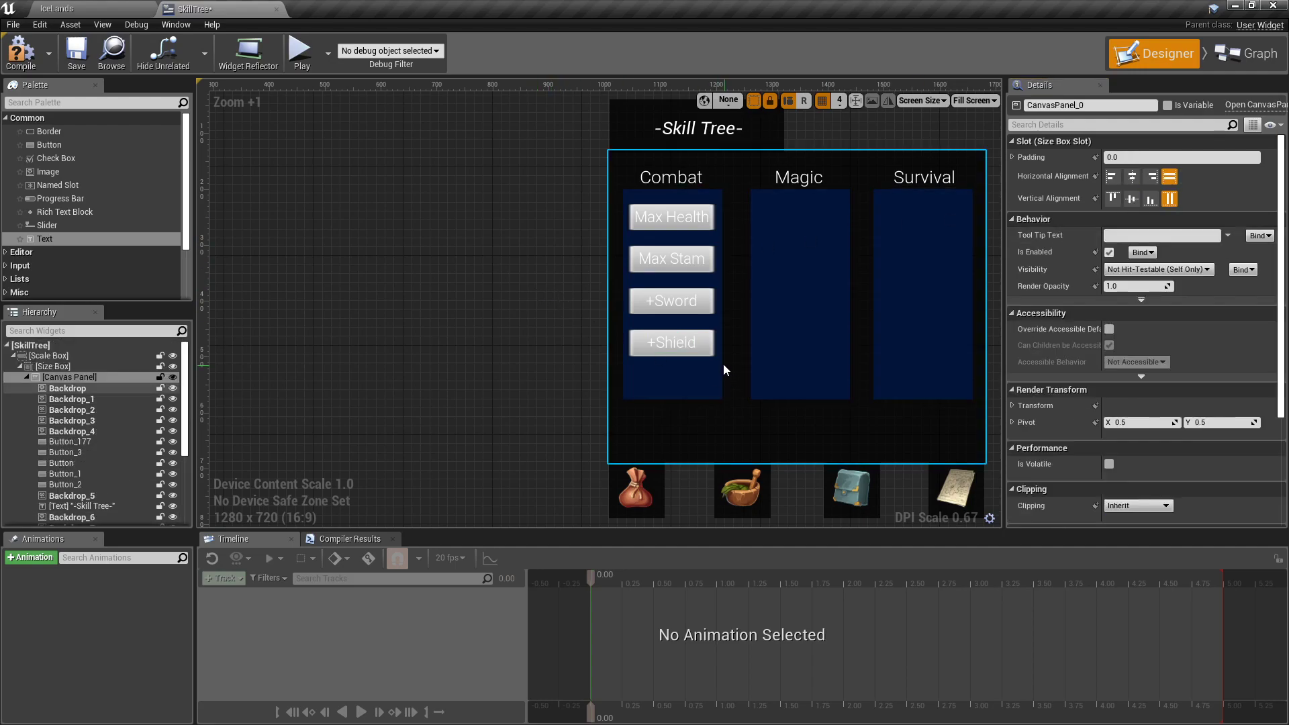
Step: Duplicate the +Shield button and place the copy at Position X 1040 and Position Y 525
scroll(727, 356, "up", 5)
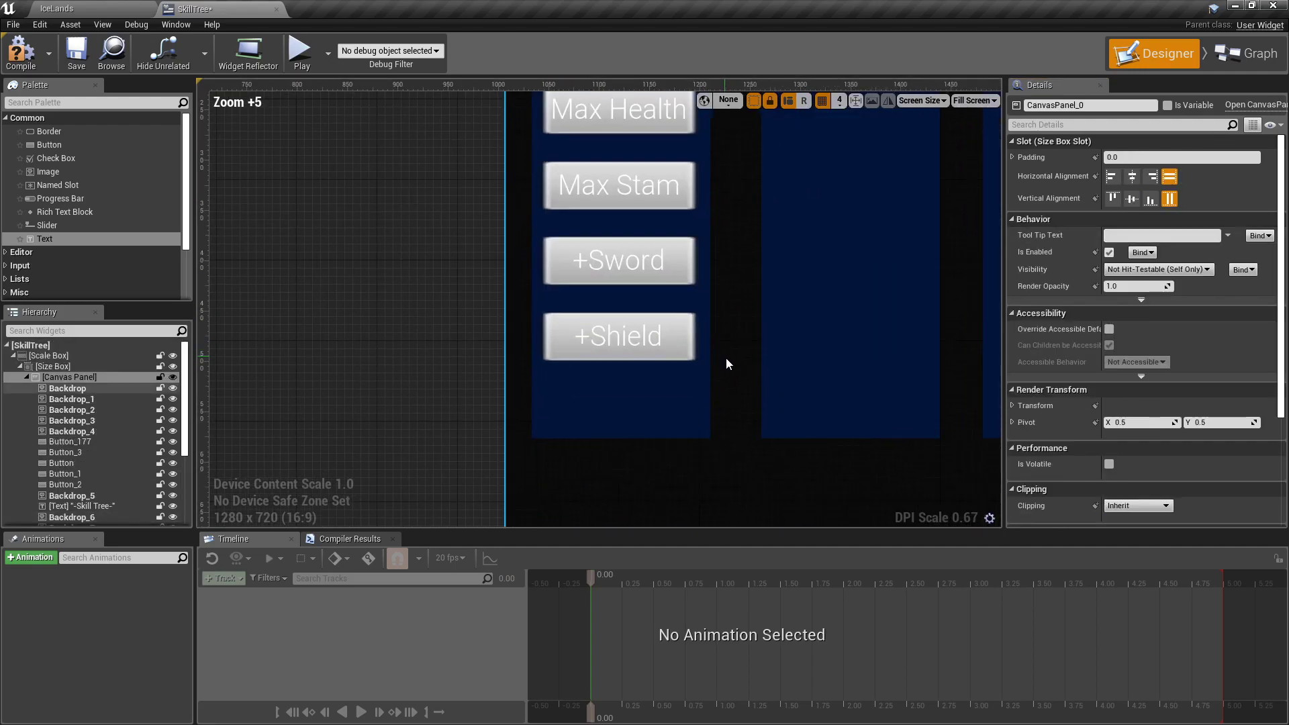
right_click(683, 353)
left_click(727, 400)
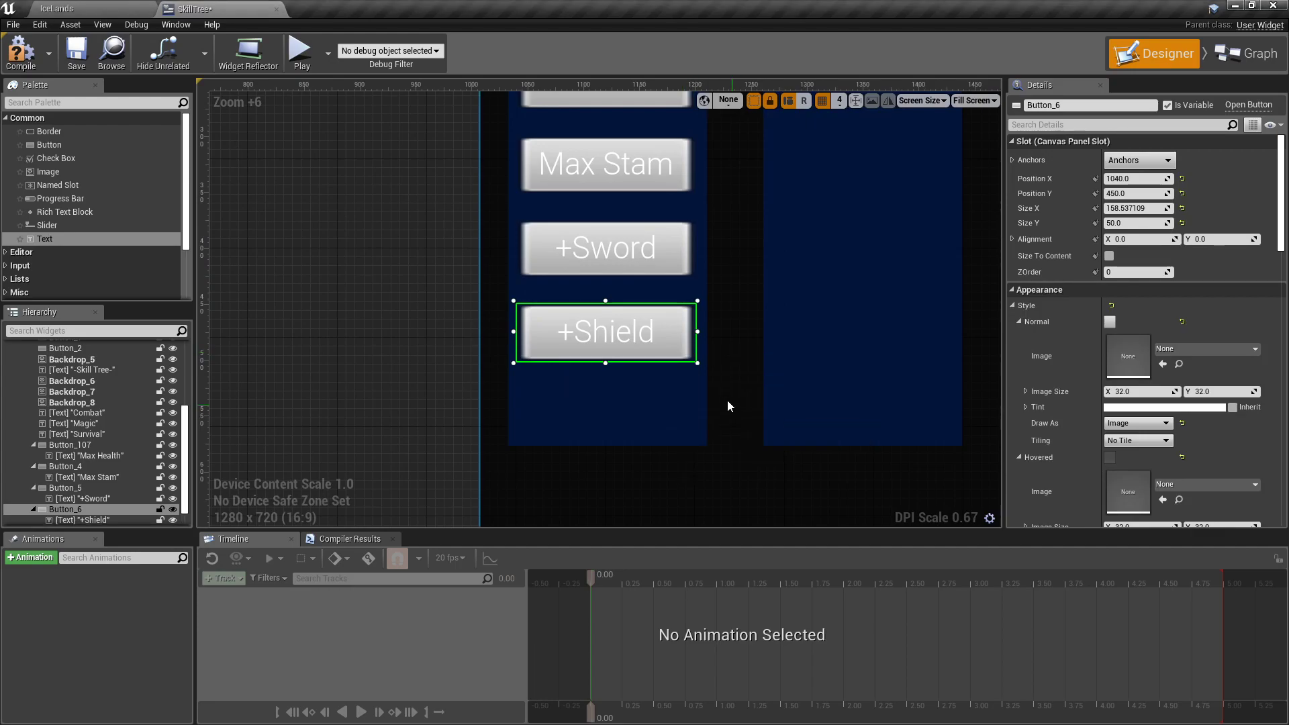
left_click(95, 510)
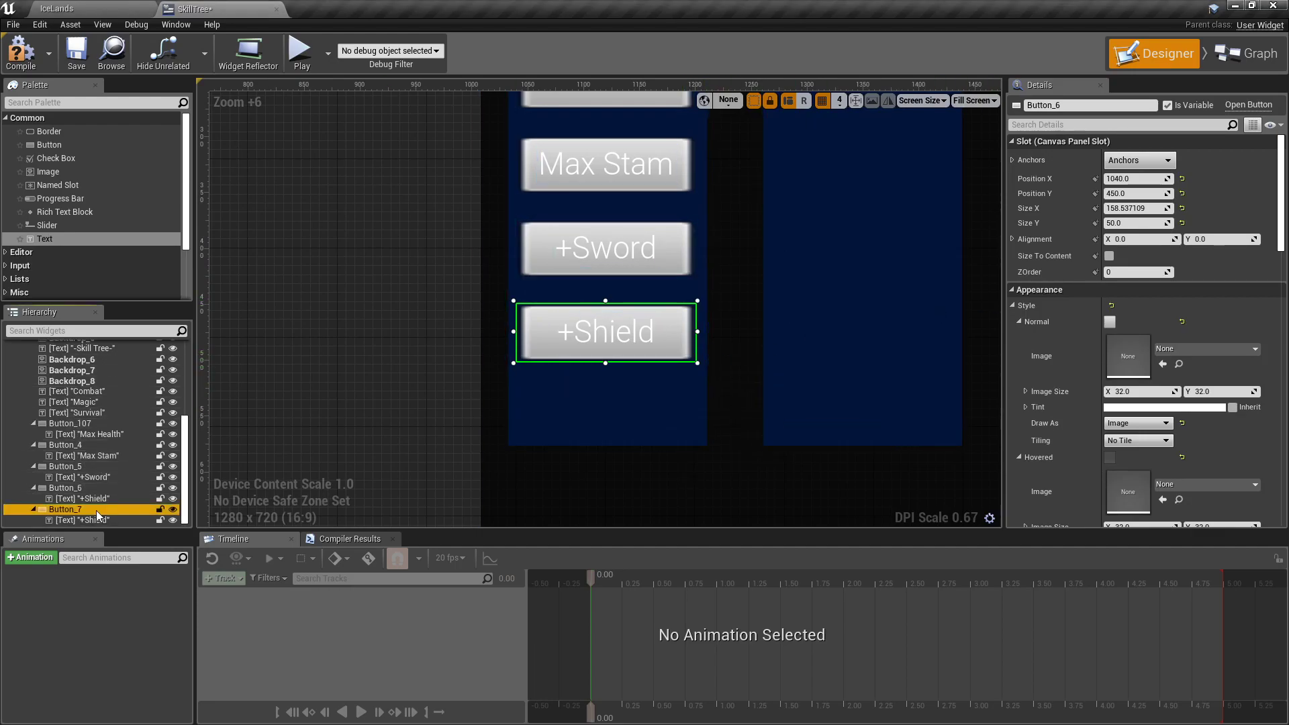
left_click(1125, 178)
type("1040")
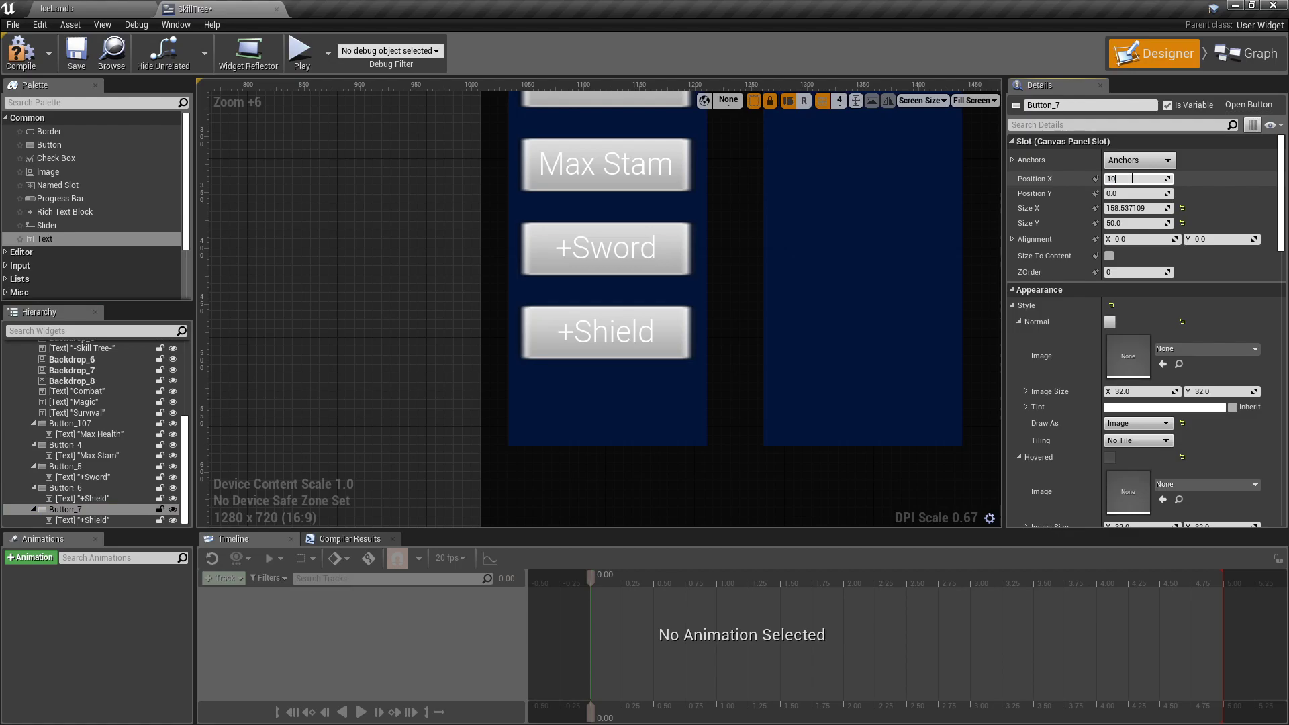
key("Return")
left_click(1131, 195)
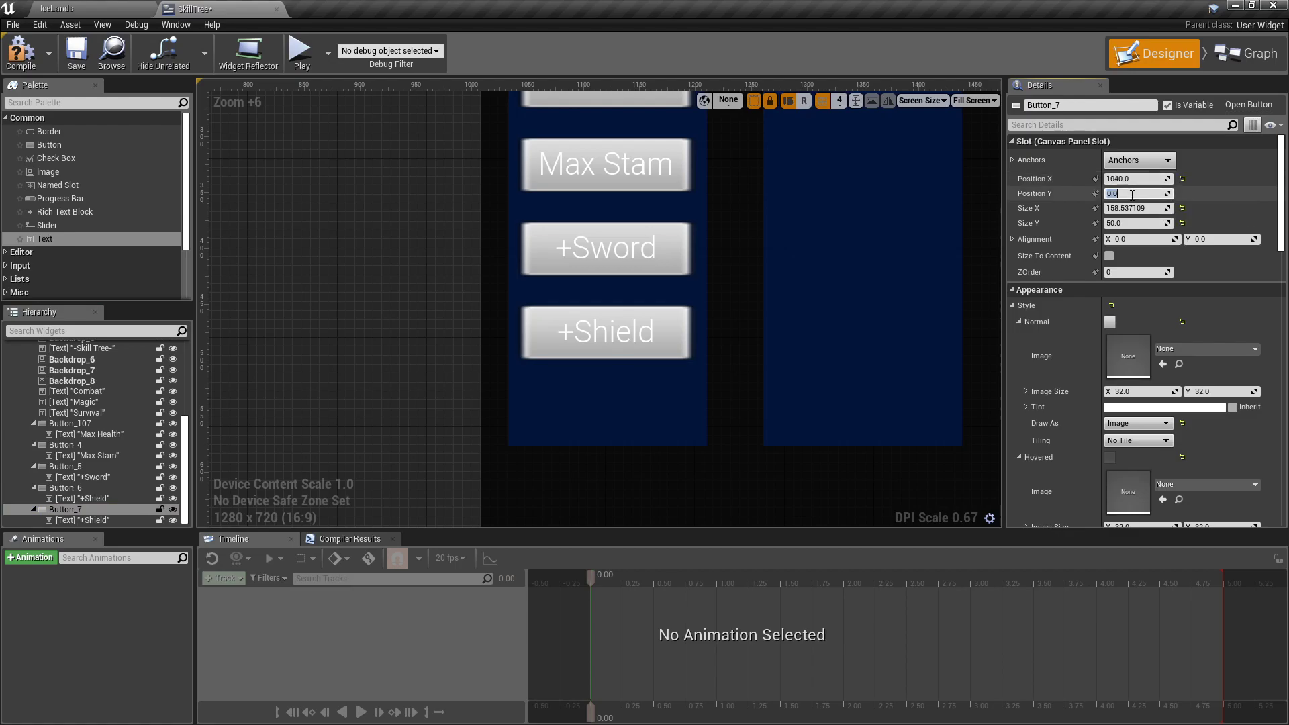
type("525")
key("Return")
Step: Extend the Combat panel's backdrop downward below the fifth button and set its Offset Bottom to 110
scroll(716, 372, "down", 3)
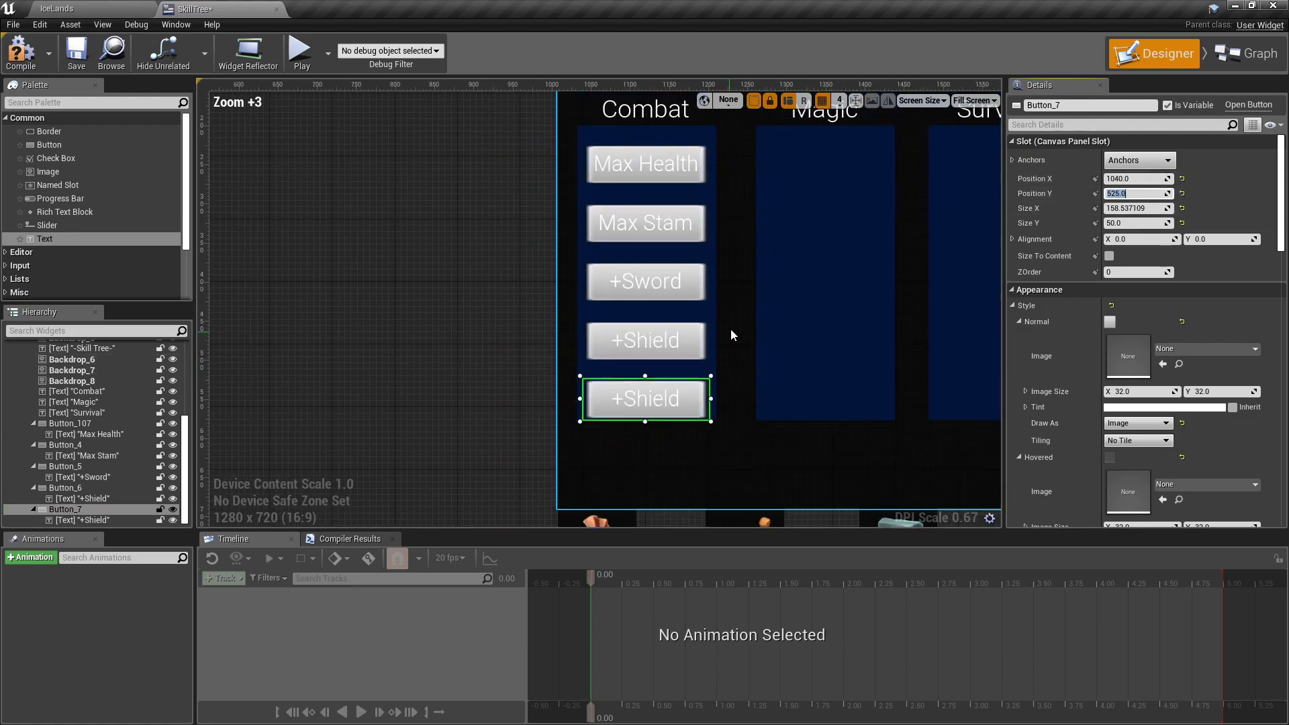
left_click(695, 346)
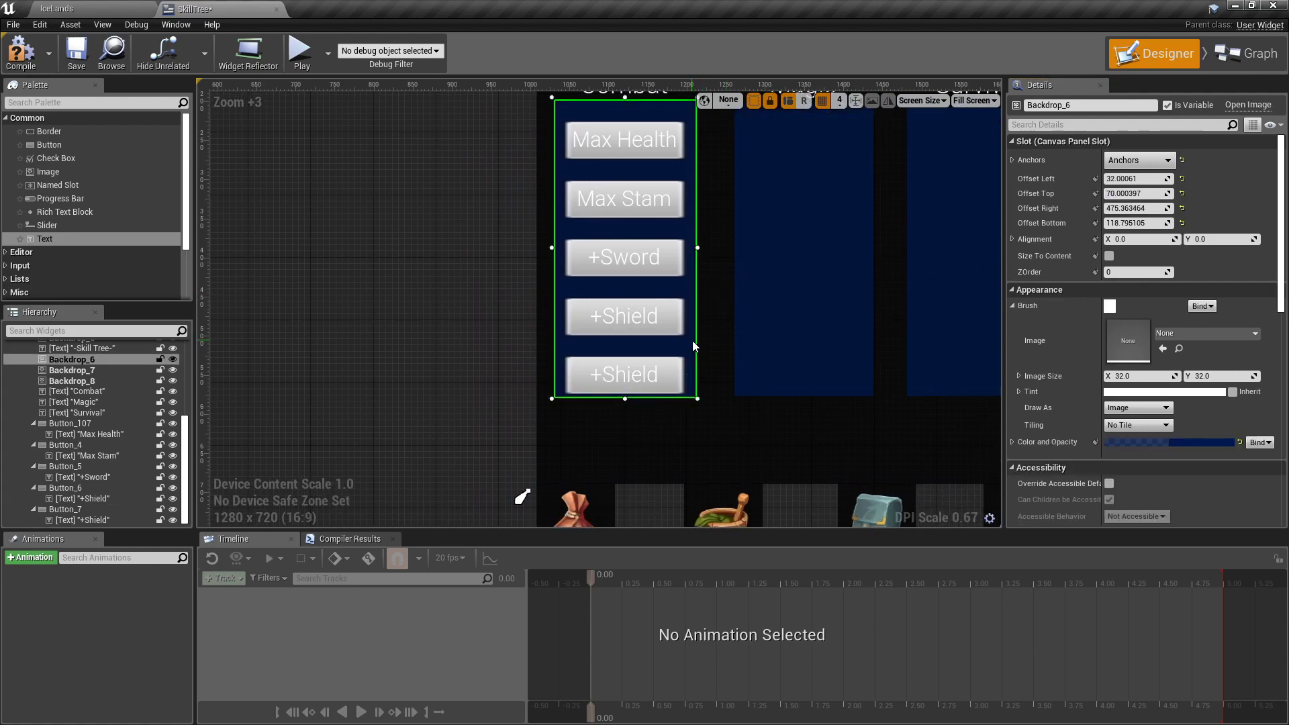
scroll(618, 411, "up", 3)
left_click_drag(622, 381, 623, 398)
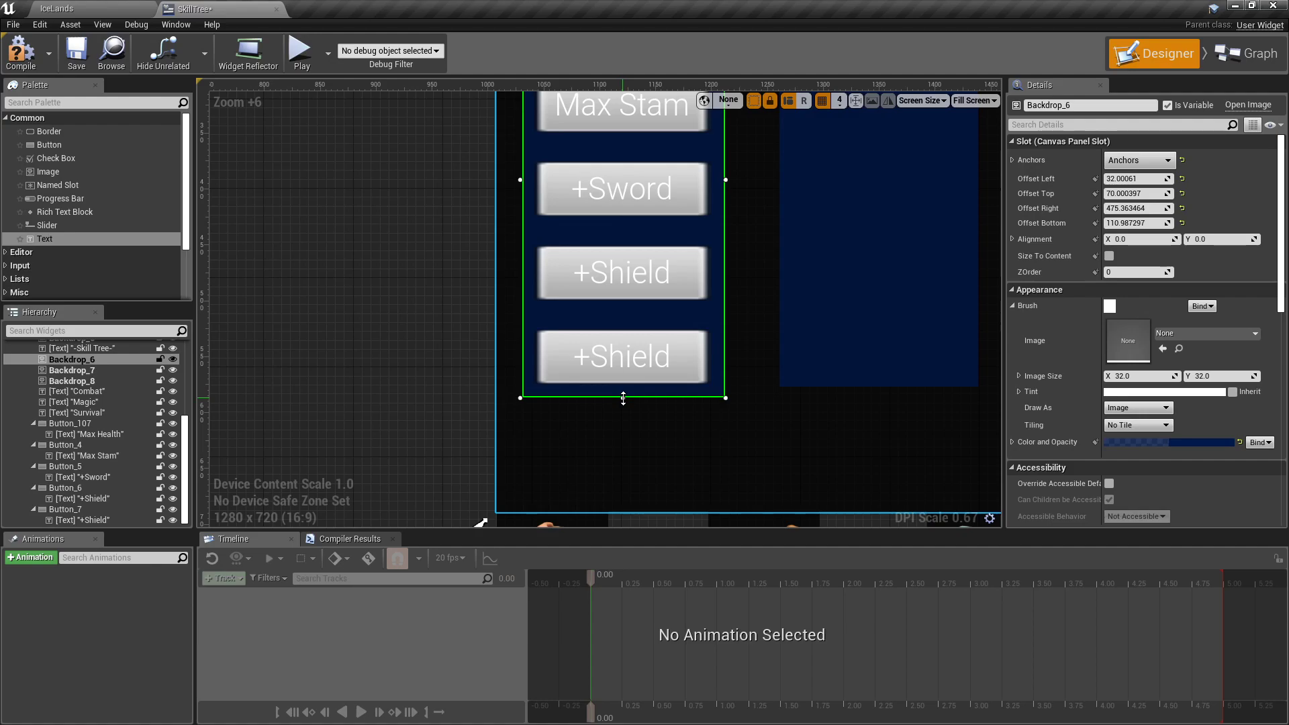
left_click(1145, 224)
type("1")
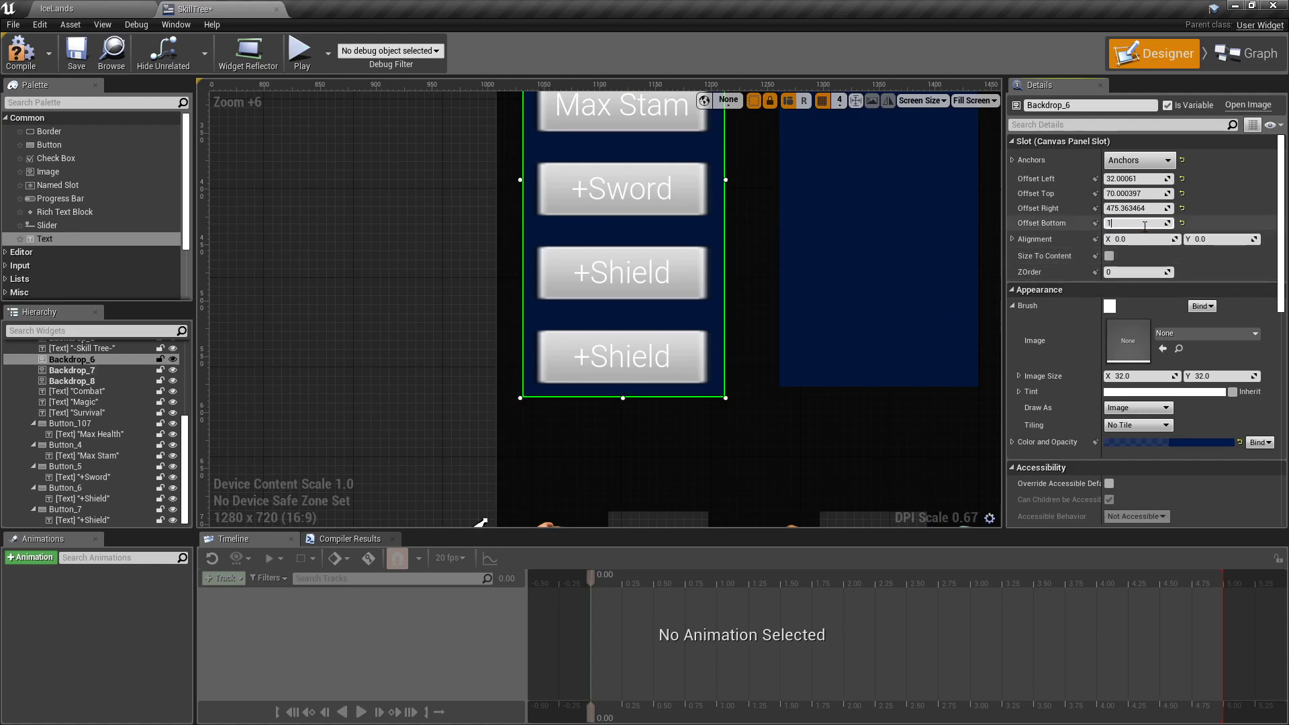
type("10")
Step: Set Offset Bottom to 110 for both the Magic and the Survival panel backdrops
left_click(900, 349)
left_click(1144, 224)
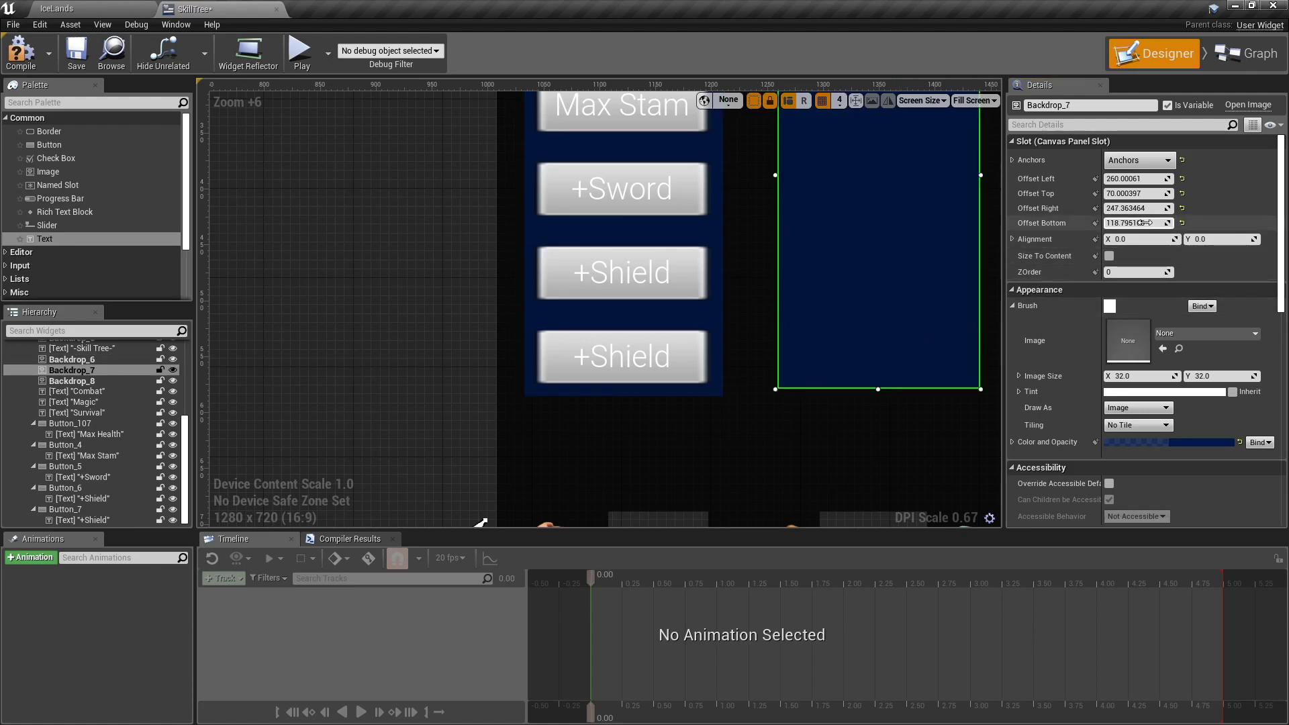
type("110")
key("Return")
right_click_drag(672, 335, 372, 332)
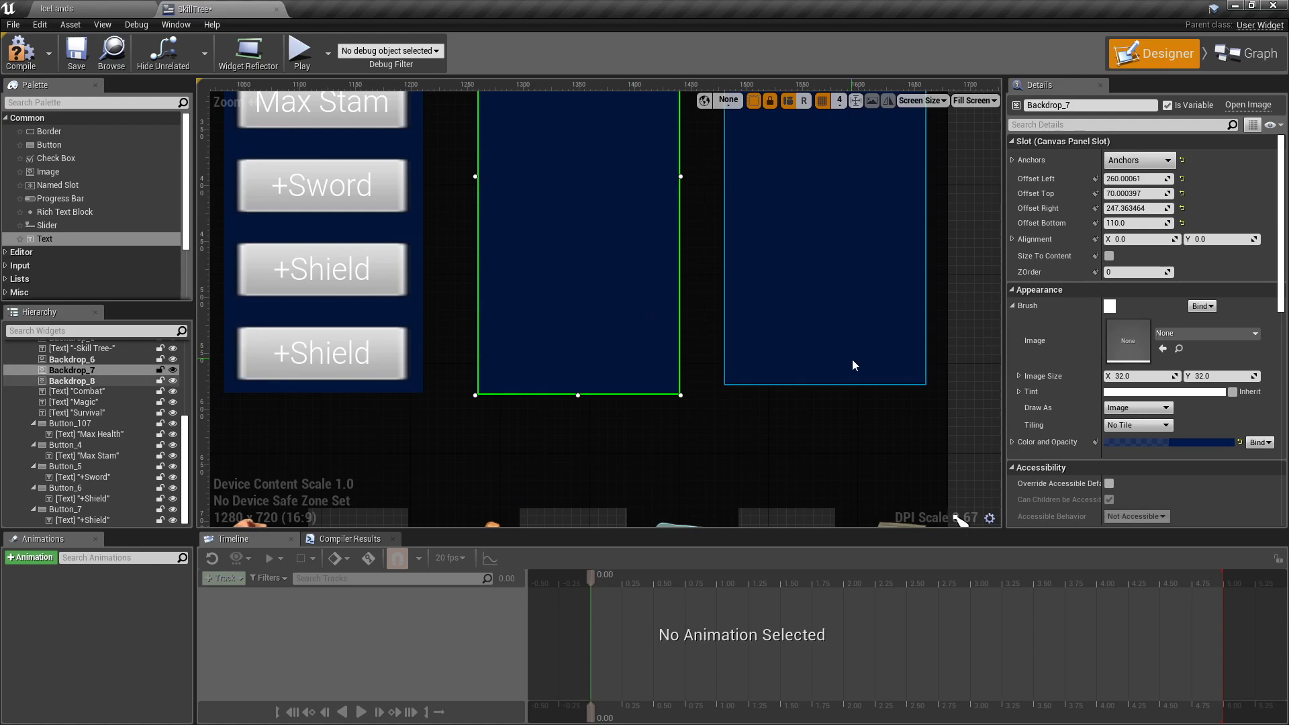
left_click(824, 268)
left_click(1147, 224)
type("110")
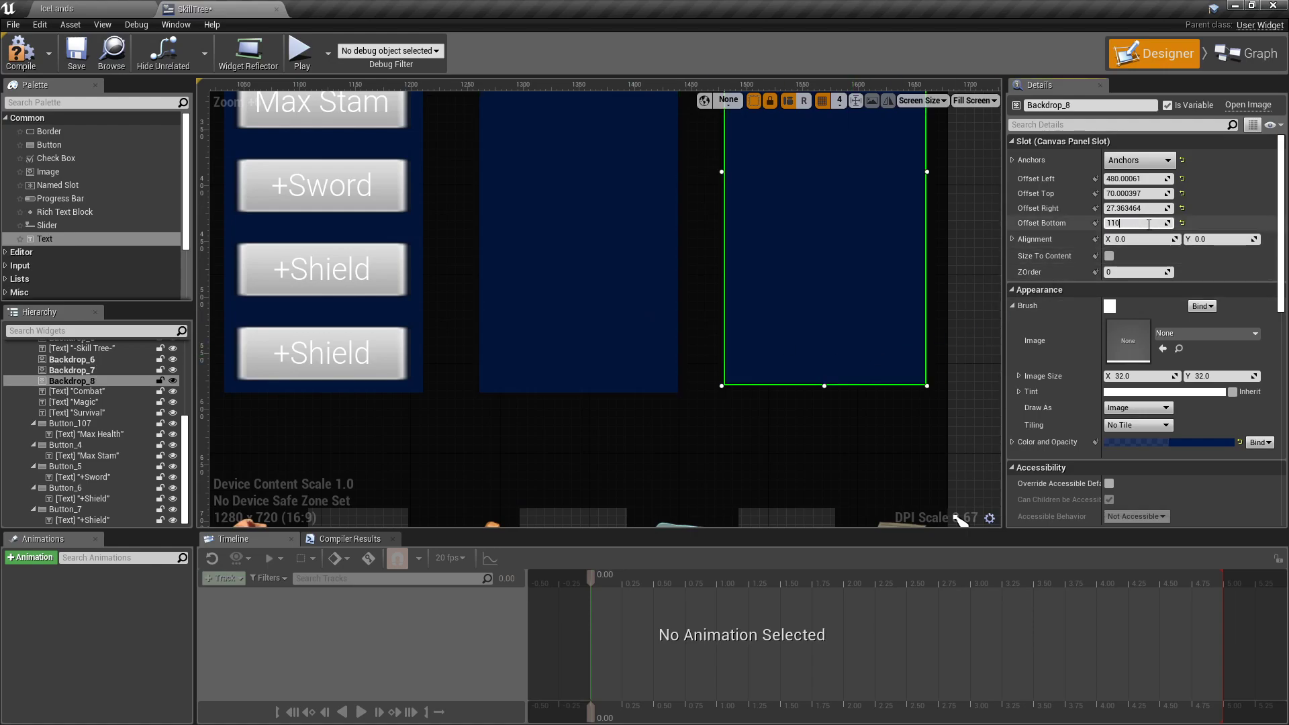
key("Return")
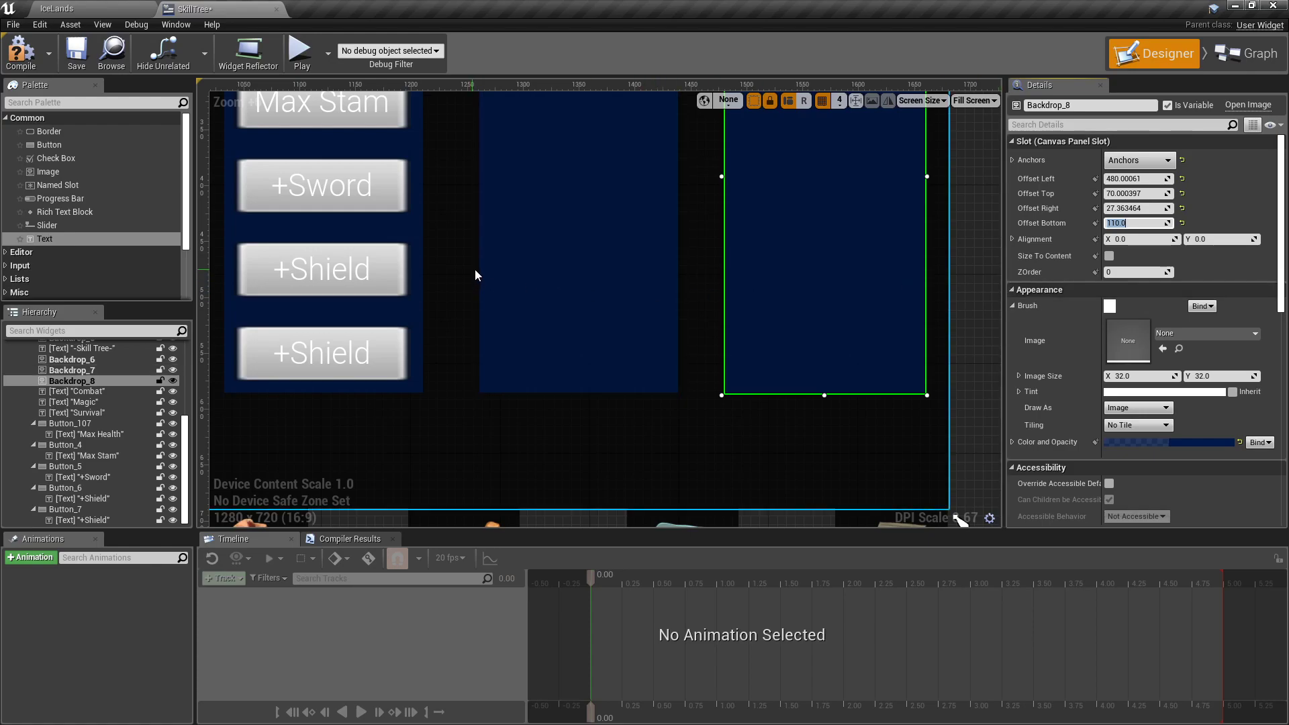
Step: Change the text of the fifth Combat button to "+HPotion"
right_click_drag(474, 269, 579, 302)
scroll(579, 303, "down", 1)
scroll(578, 306, "down", 3)
left_click(498, 360)
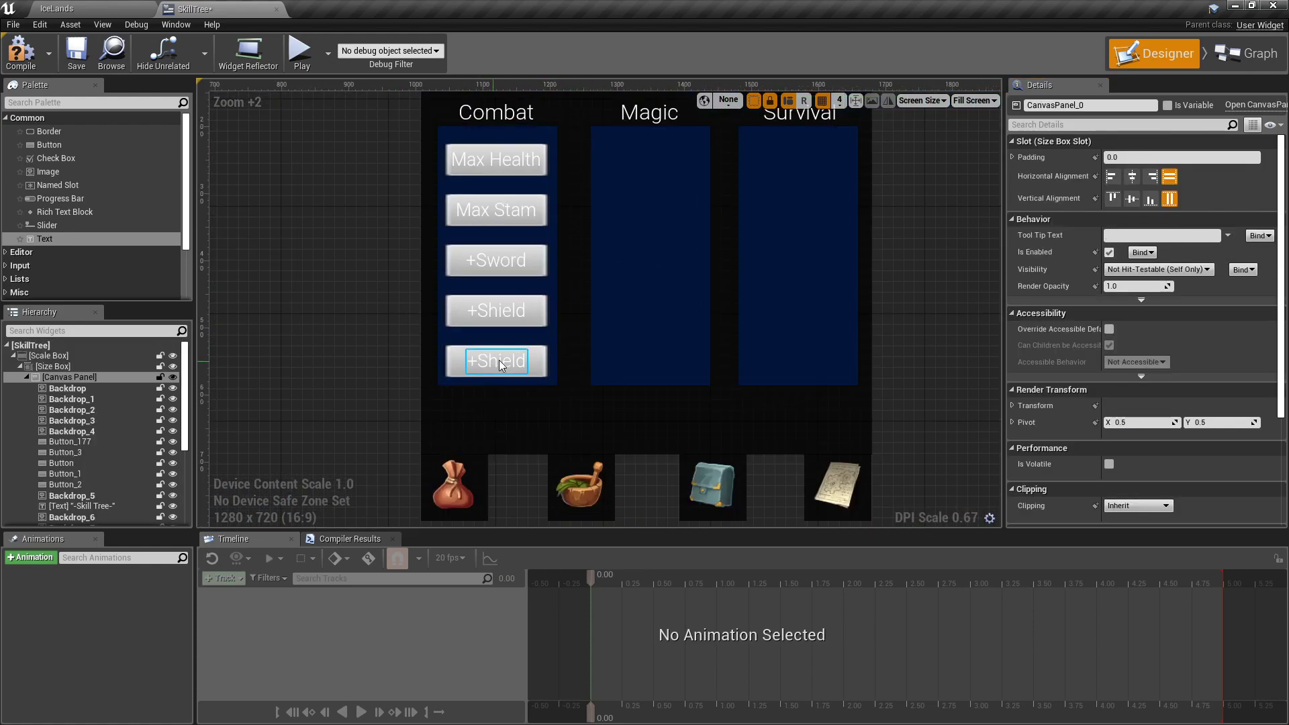
left_click(1033, 236)
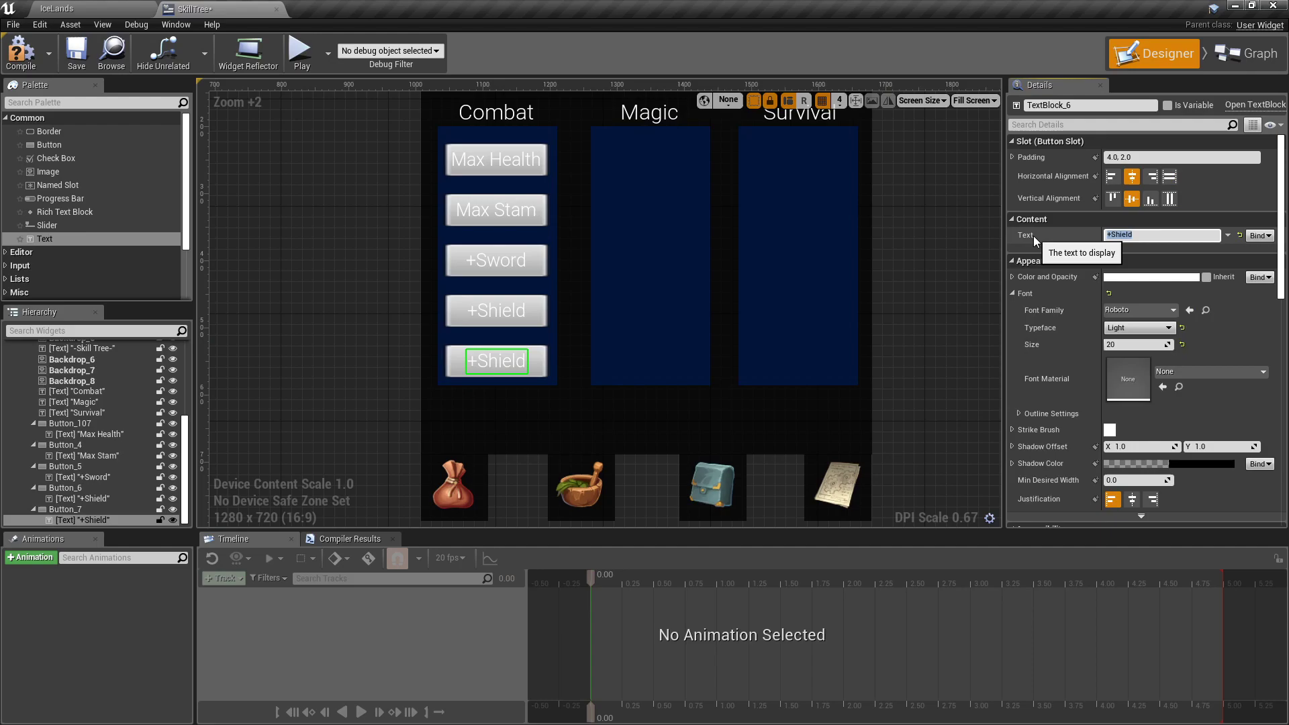
type("+")
type("Potion")
key("BackSpace")
key("BackSpace")
key("BackSpace")
key("BackSpace")
key("BackSpace")
key("BackSpace")
type("HPotion")
key("Return")
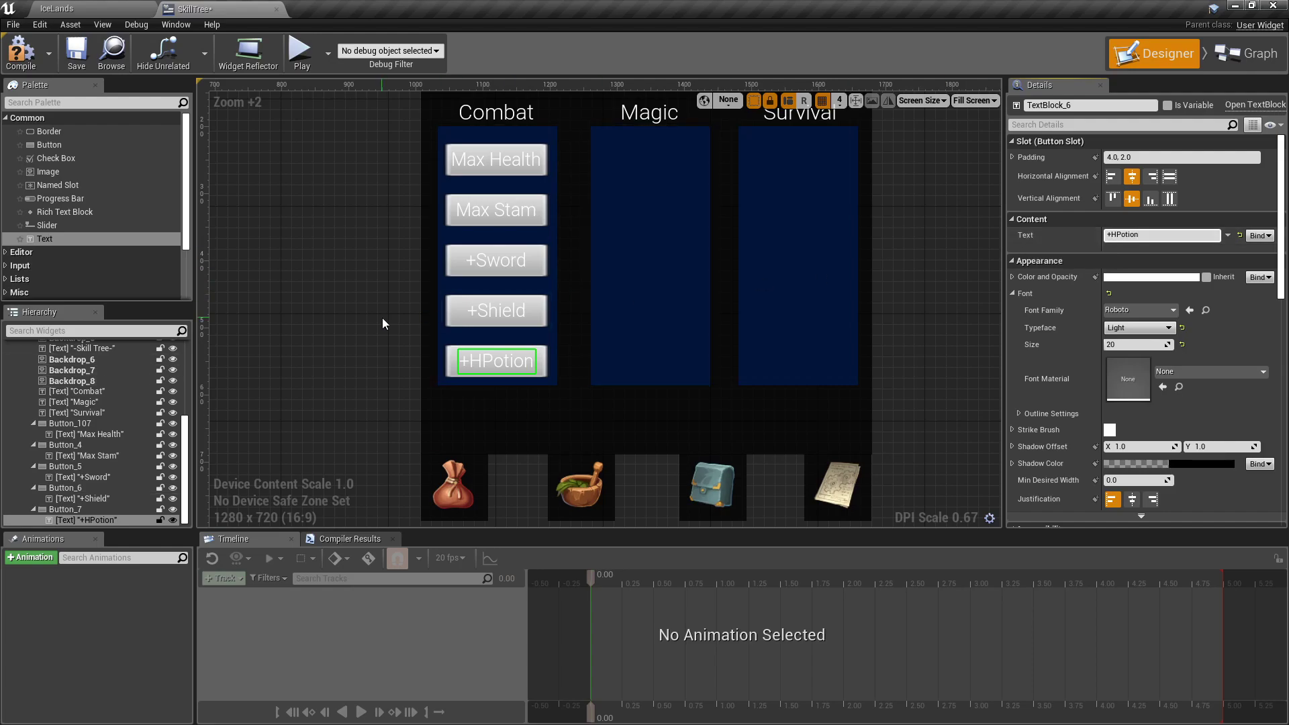
left_click(517, 413)
Step: Duplicate the Combat heading and move the copy below the Combat panel, at Position X 1044 and Position Y 612
scroll(318, 248, "down", 2)
right_click_drag(318, 248, 474, 265)
left_click(621, 141)
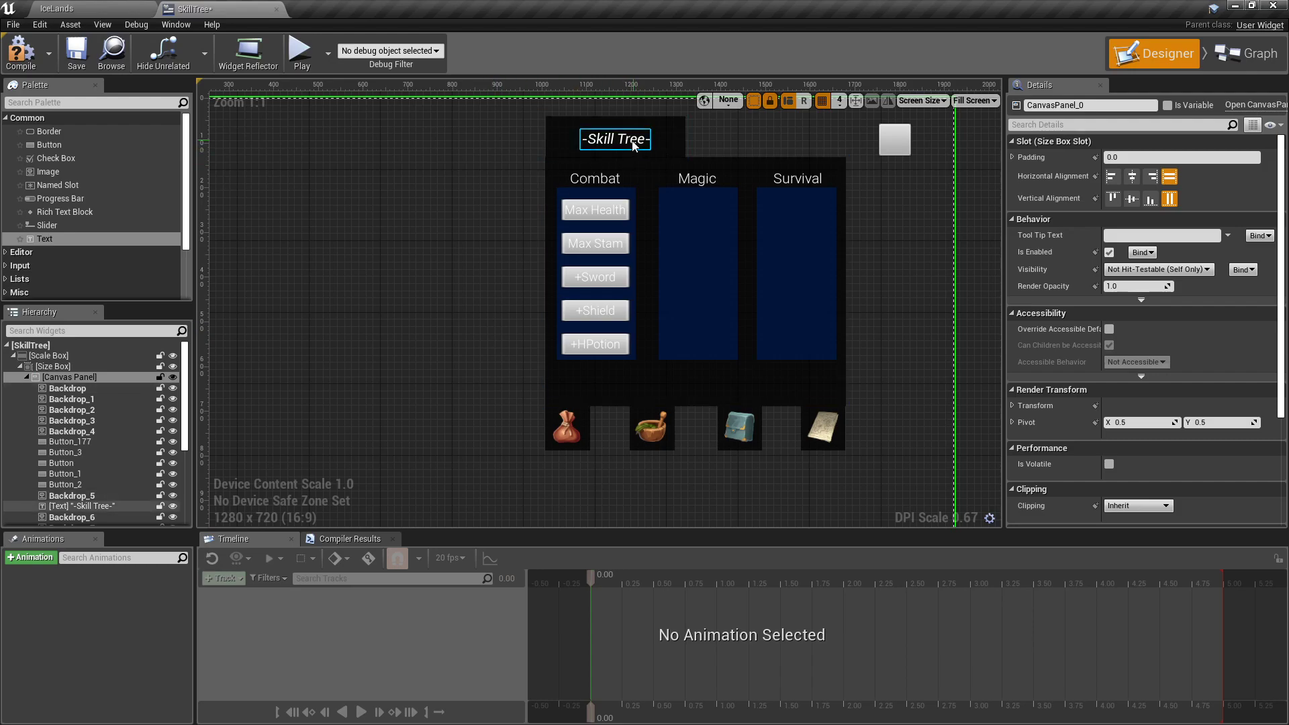
right_click(624, 141)
left_click(589, 180)
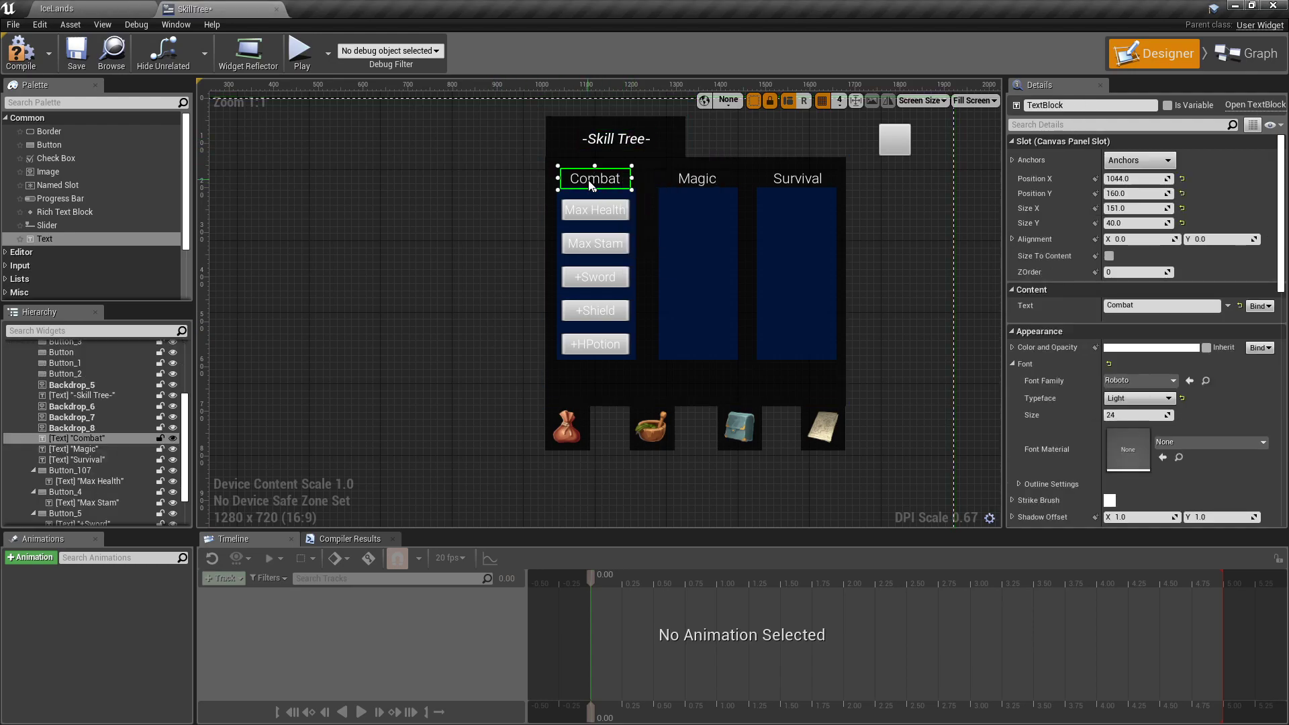
right_click(589, 180)
left_click(641, 243)
scroll(527, 222, "down", 2)
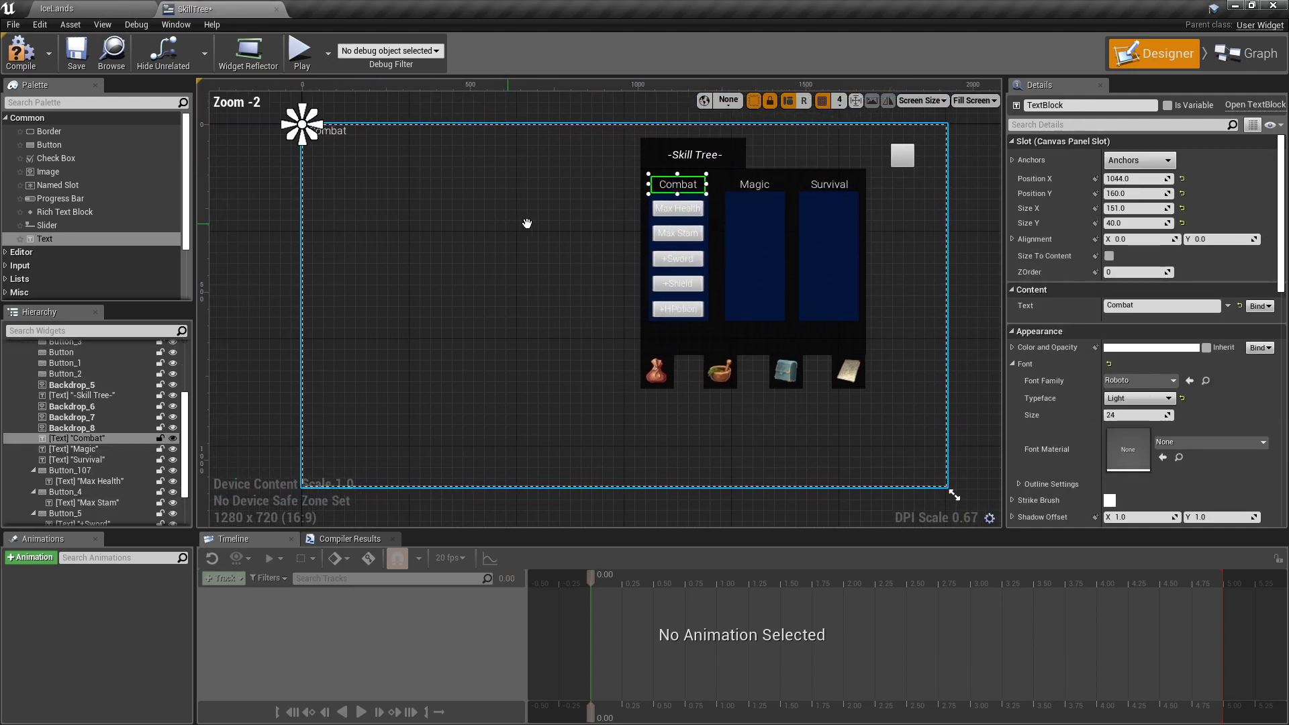
right_click_drag(526, 222, 584, 222)
left_click_drag(739, 178, 741, 338)
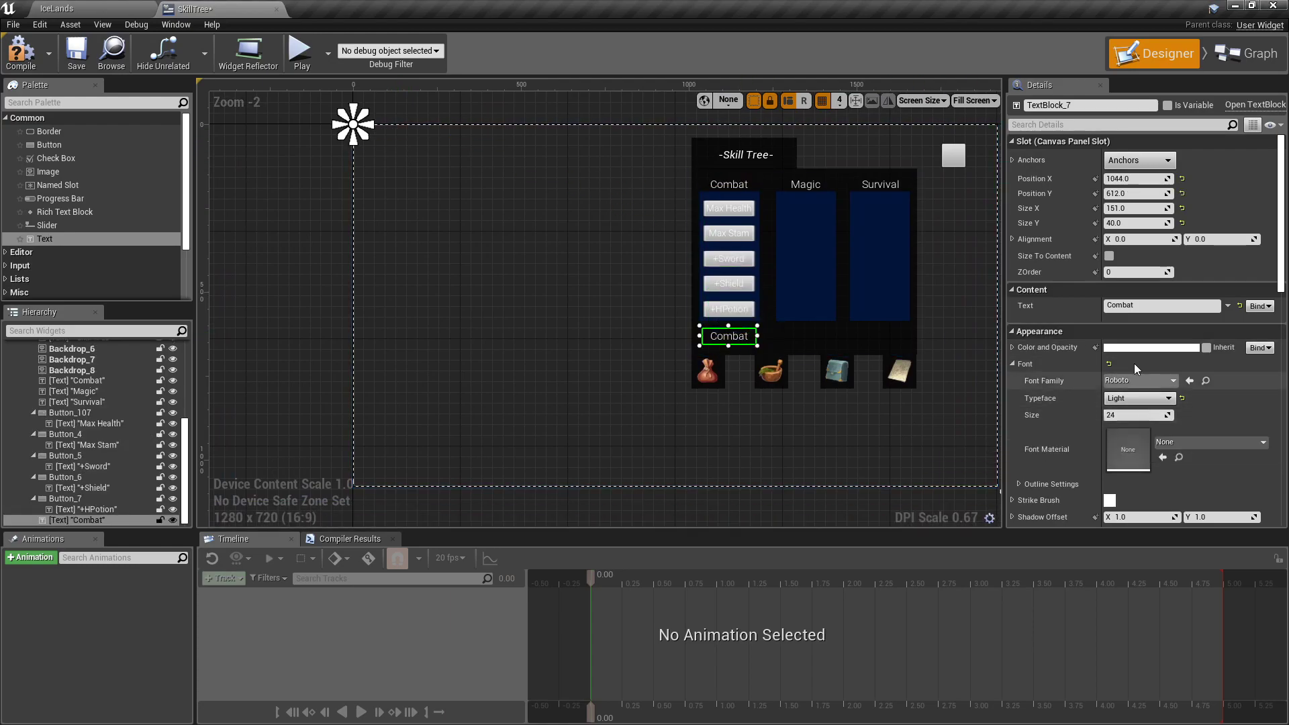
Step: Change the text of the heading below the Combat panel to "Skill Points"
left_click(1142, 305)
type("S")
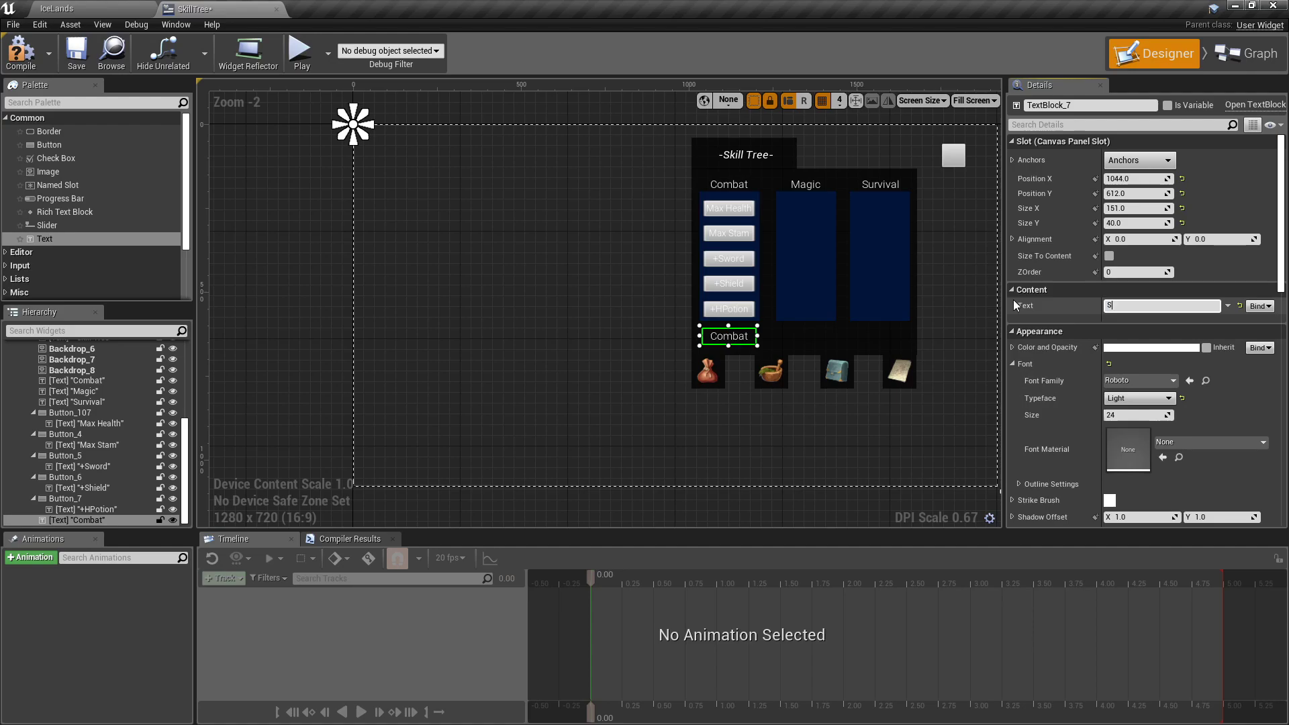
type("kill Points")
key("Return")
Step: Move the Skill Points text slightly down to Position Y 616
scroll(752, 350, "up", 6)
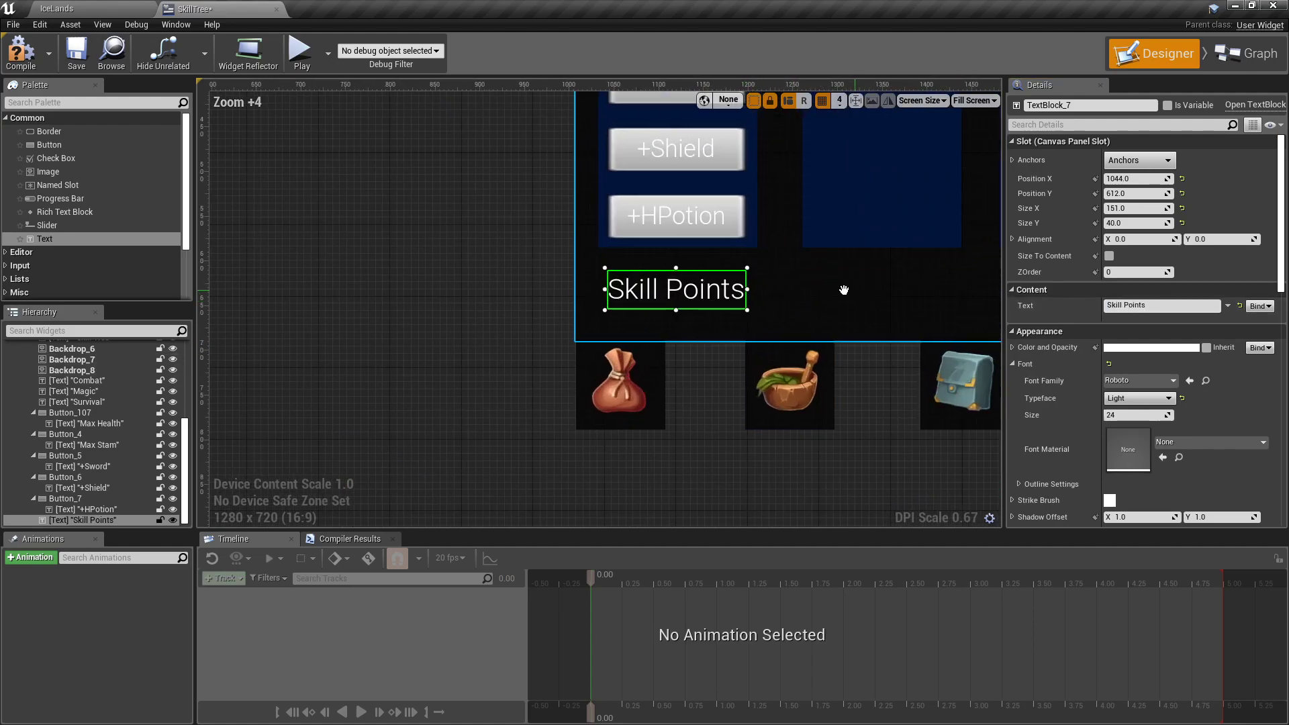
right_click_drag(844, 288, 725, 304)
left_click_drag(615, 313, 614, 319)
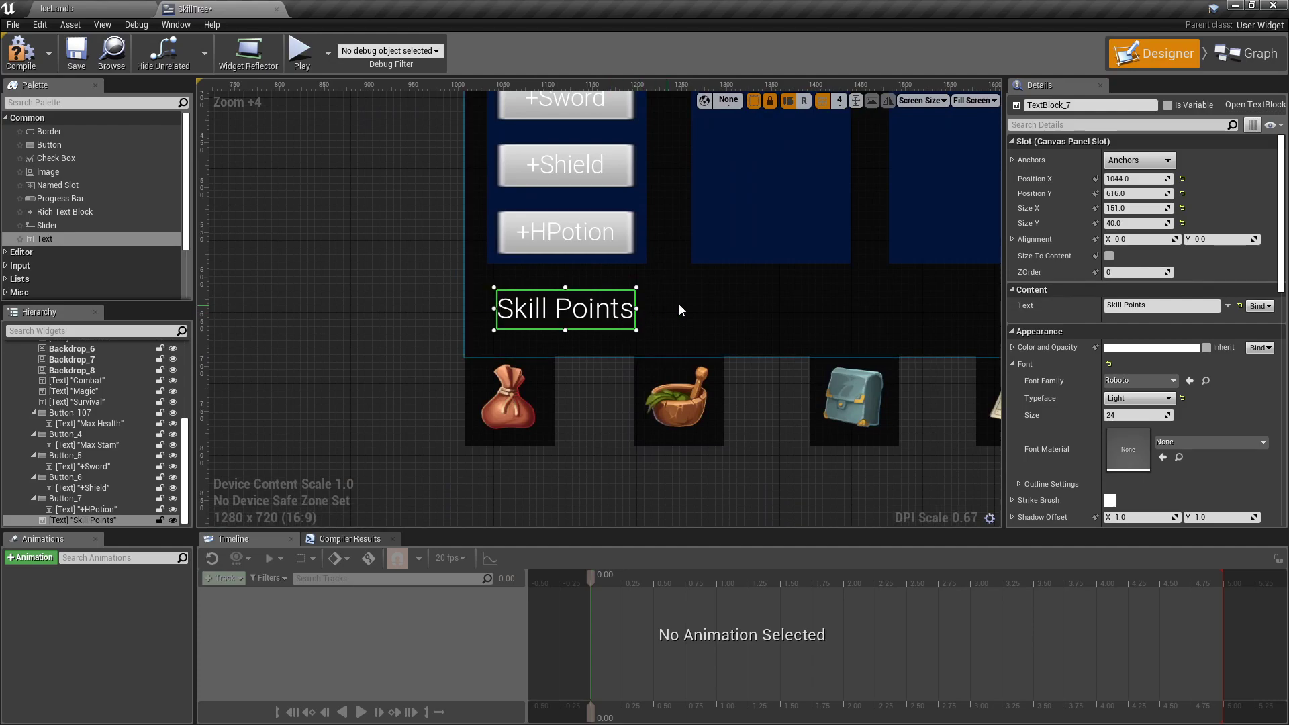
Step: Duplicate the Skill Points text and place the copy below the Survival panel at Position X 1504 and Position Y 616
scroll(681, 308, "down", 3)
right_click(554, 324)
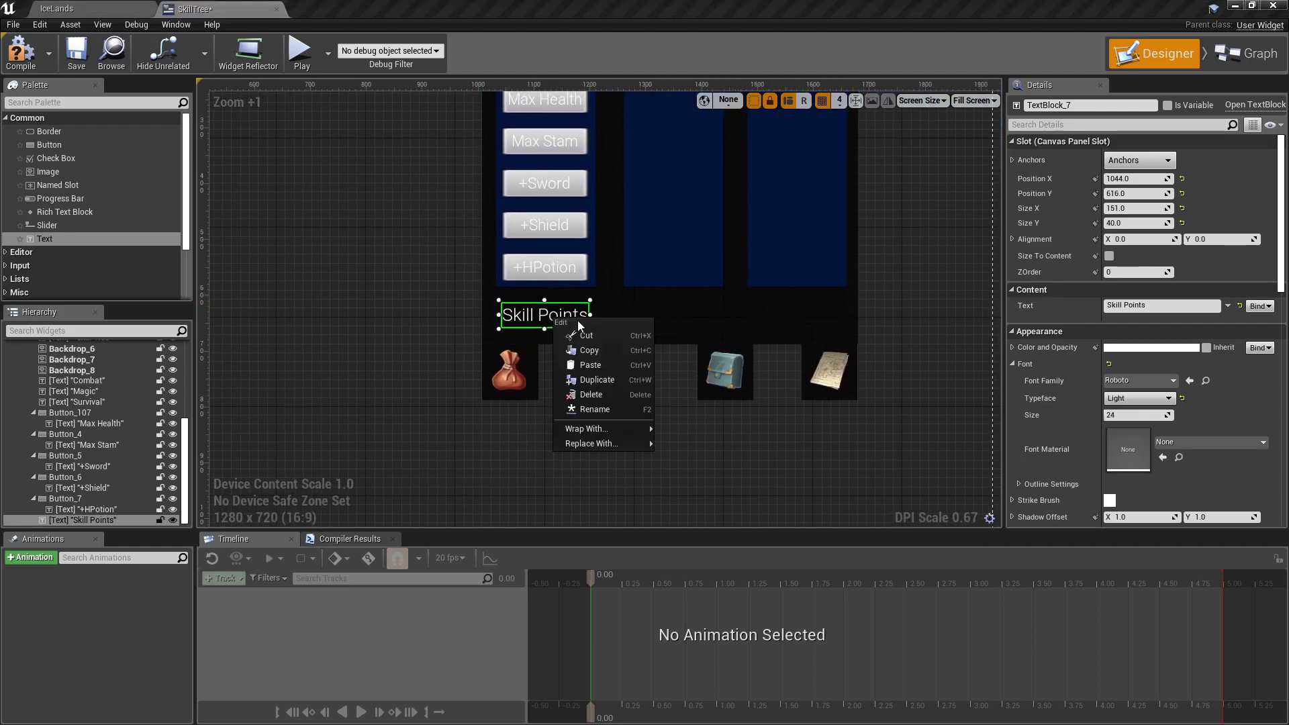
scroll(490, 302, "down", 5)
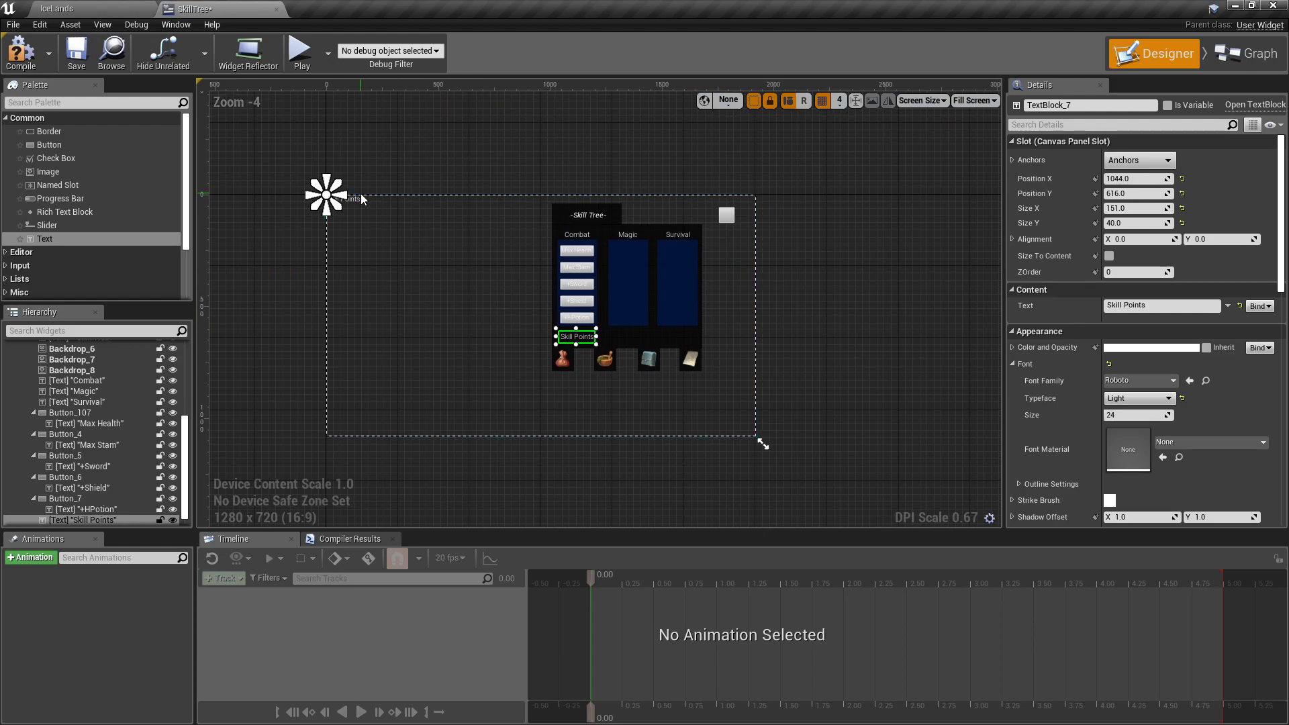
left_click_drag(356, 208, 691, 338)
Step: Change the text of the copy below the Survival panel to "0" and right-justify it
left_click(1162, 305)
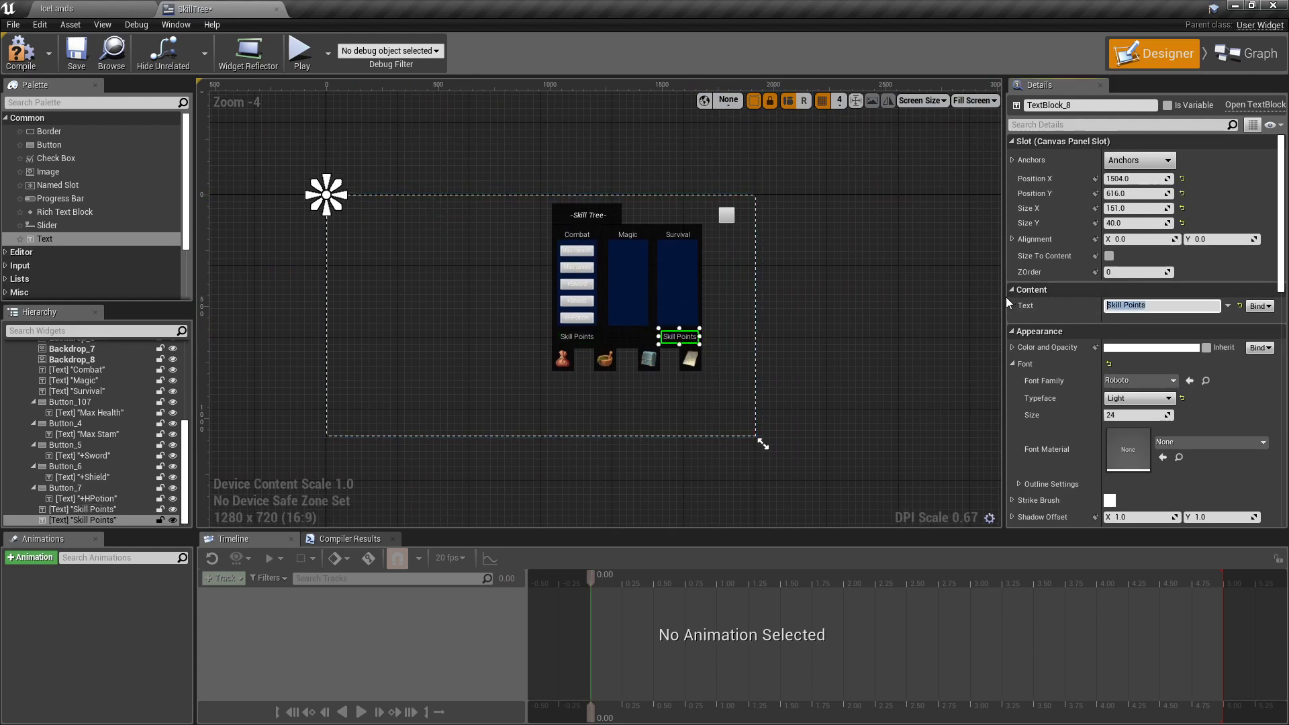
type("0")
scroll(678, 369, "up", 6)
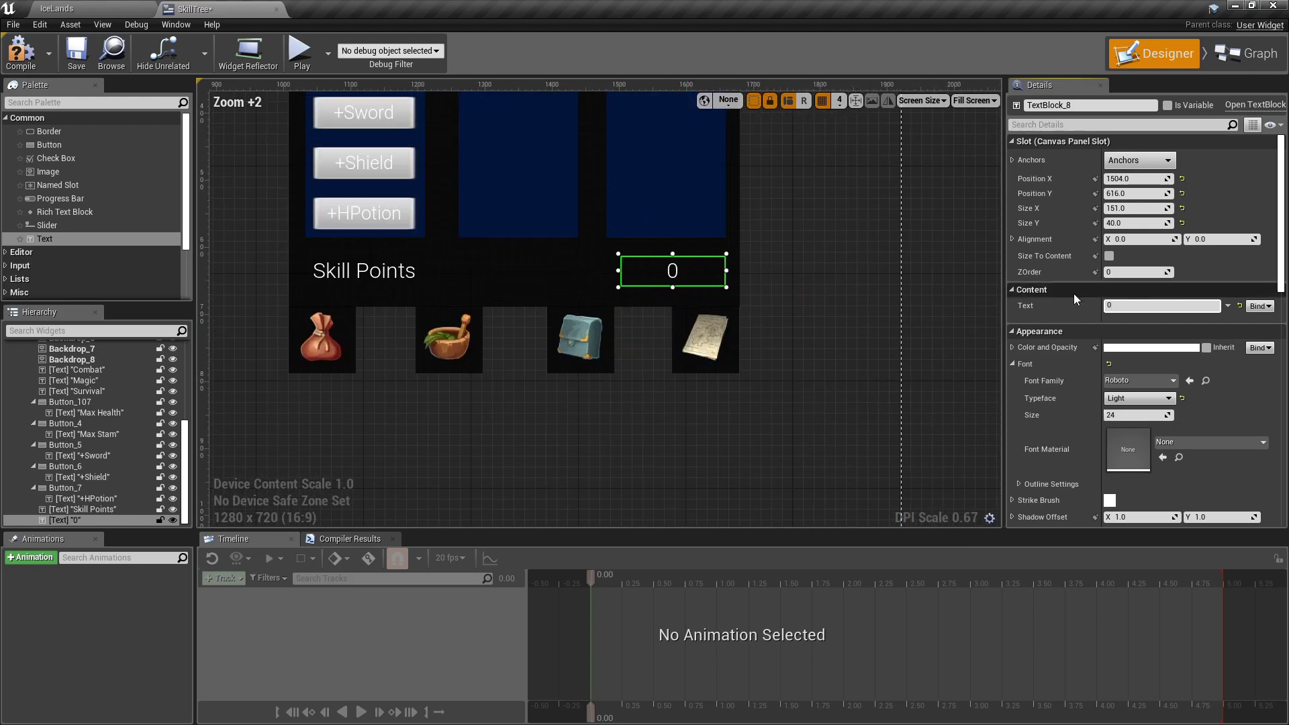
scroll(1108, 336, "down", 4)
left_click(1152, 420)
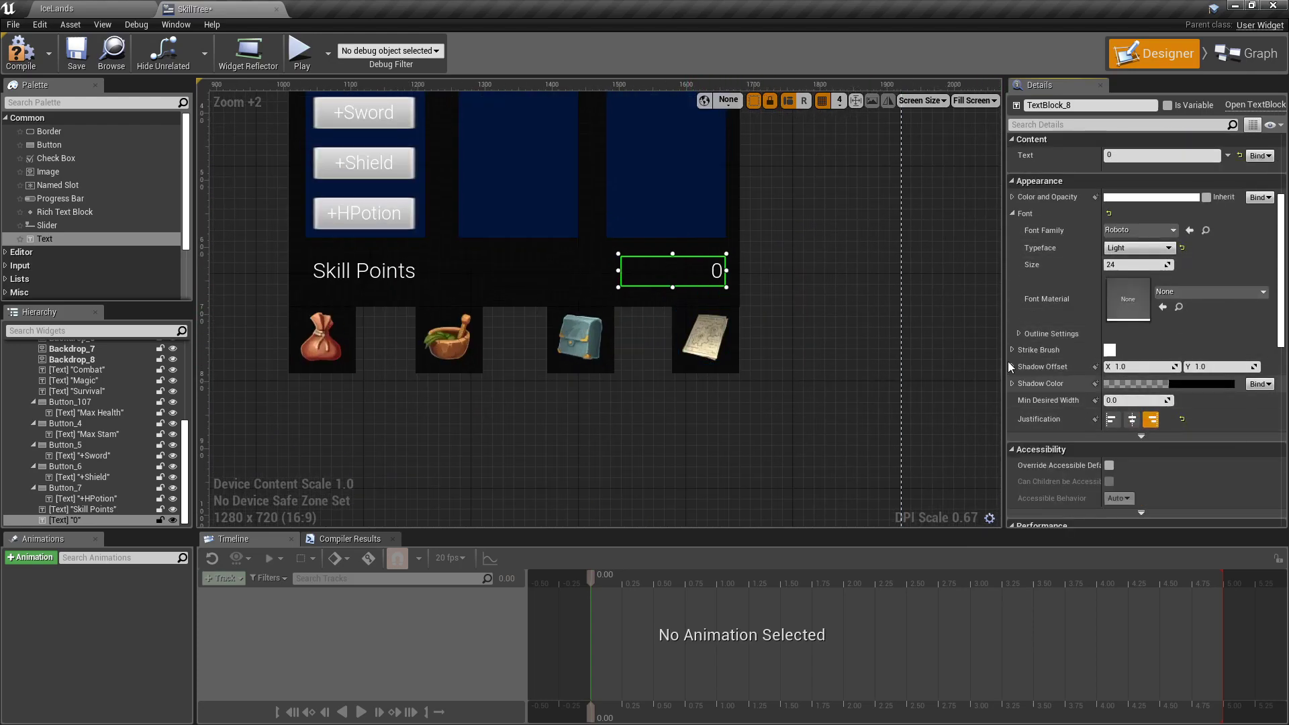
Step: Compare the slot positions of the Skill Points label and its value, and review the overall widget layout
left_click(364, 270)
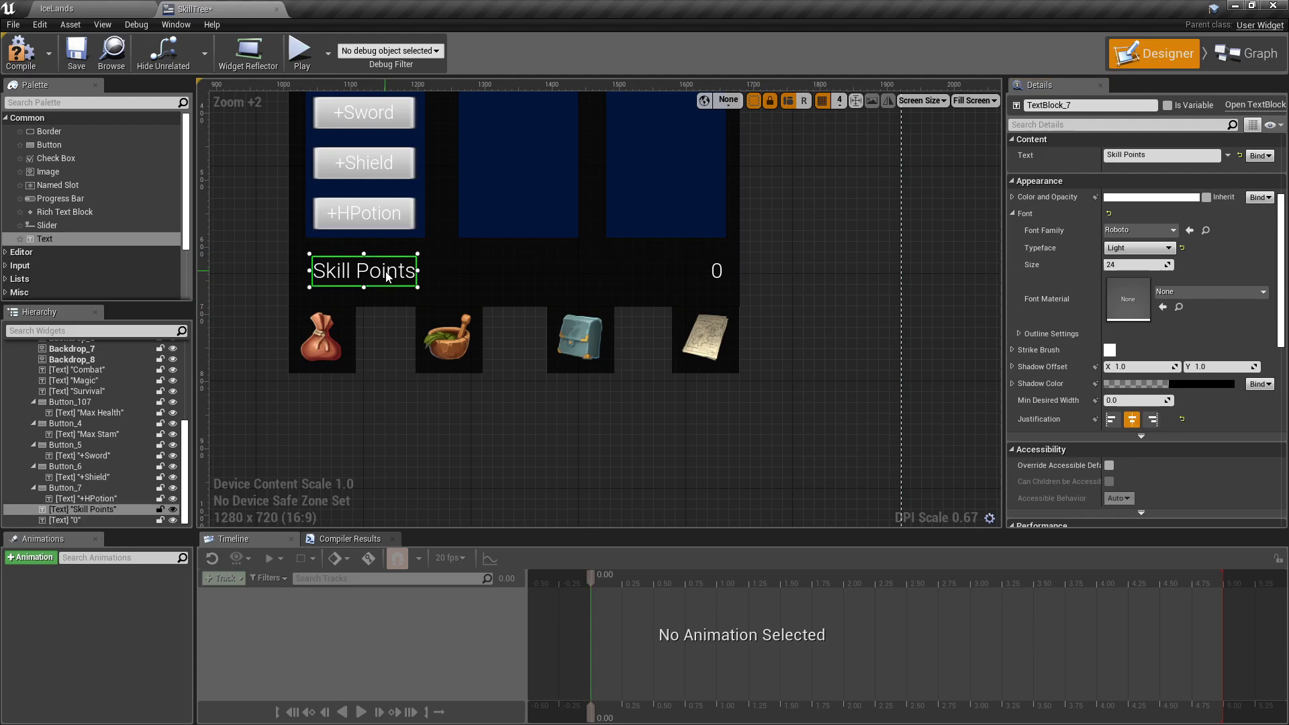
scroll(1005, 286, "up", 1)
scroll(1082, 282, "up", 5)
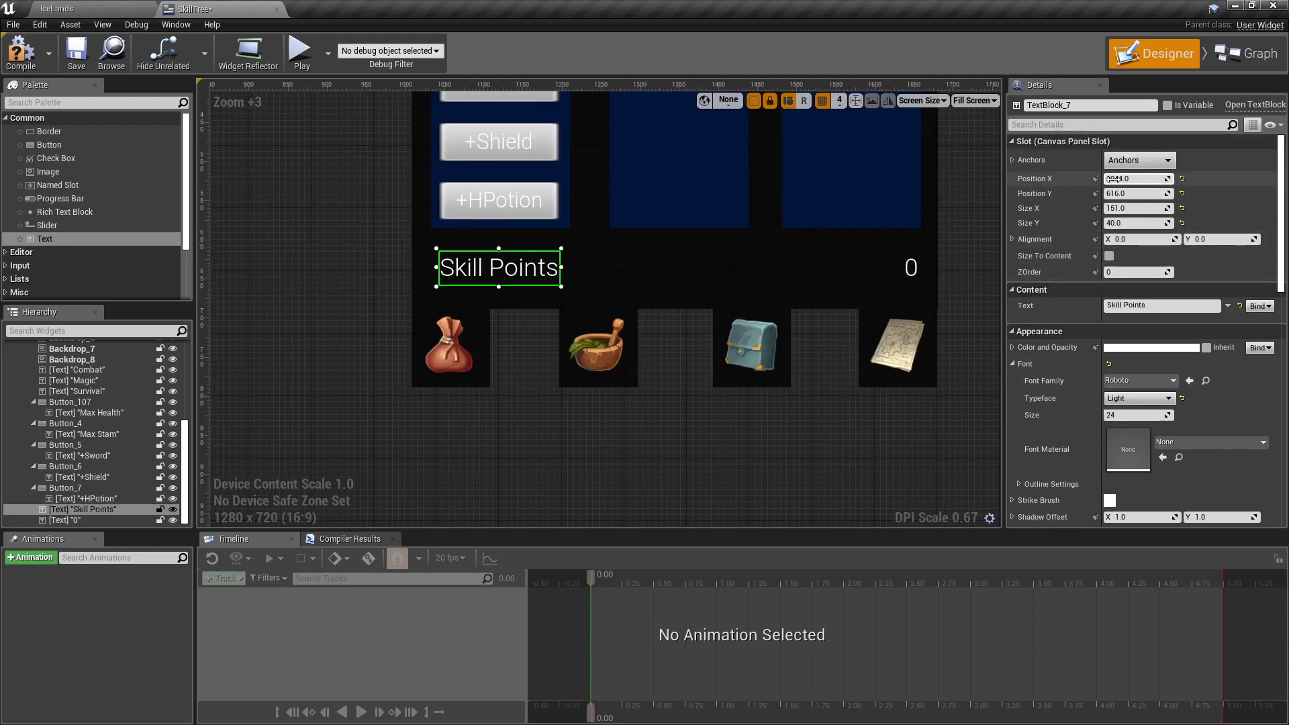
left_click(912, 274)
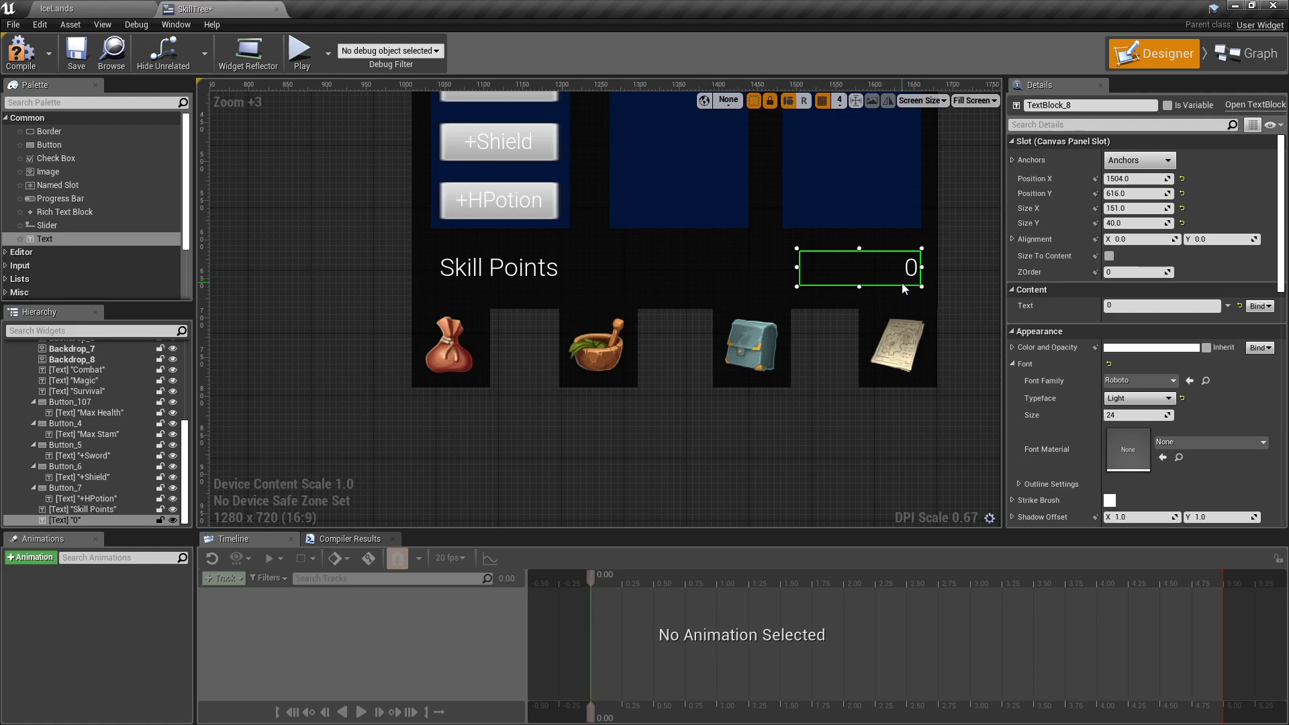
left_click(982, 252)
scroll(982, 252, "down", 4)
right_click_drag(966, 303, 815, 316)
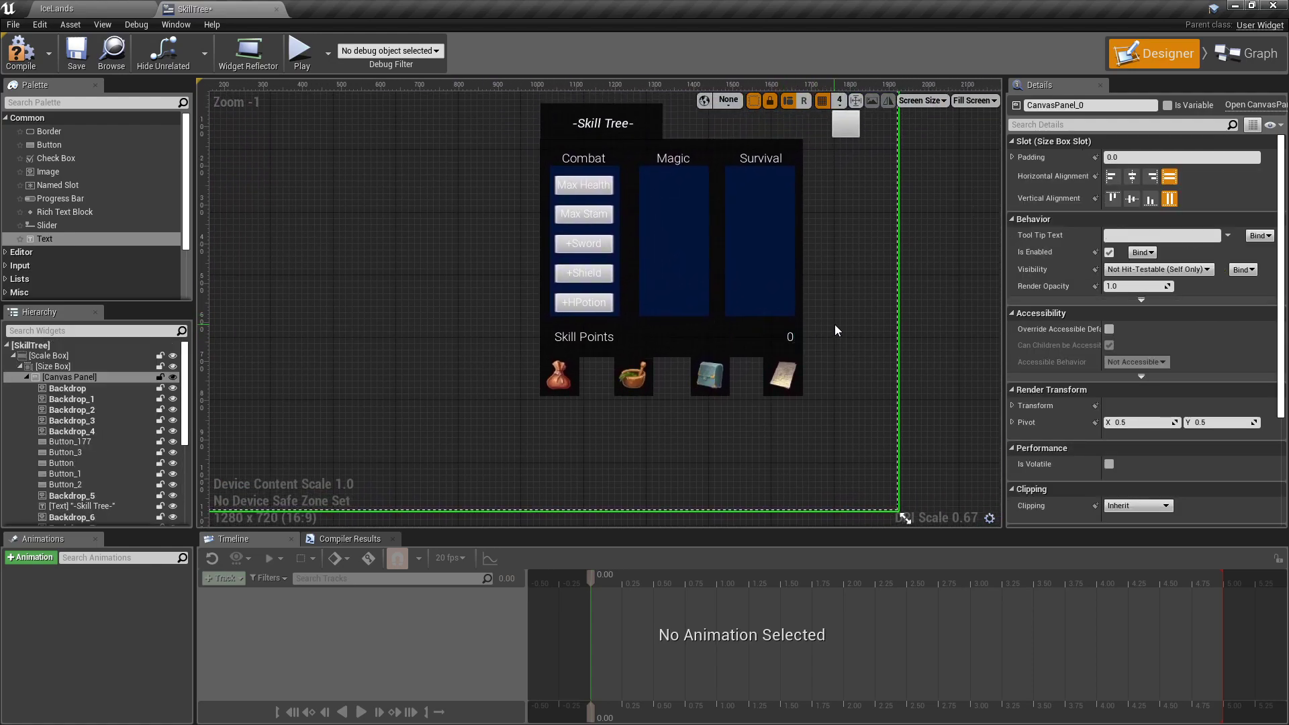
scroll(829, 320, "up", 2)
scroll(781, 321, "down", 2)
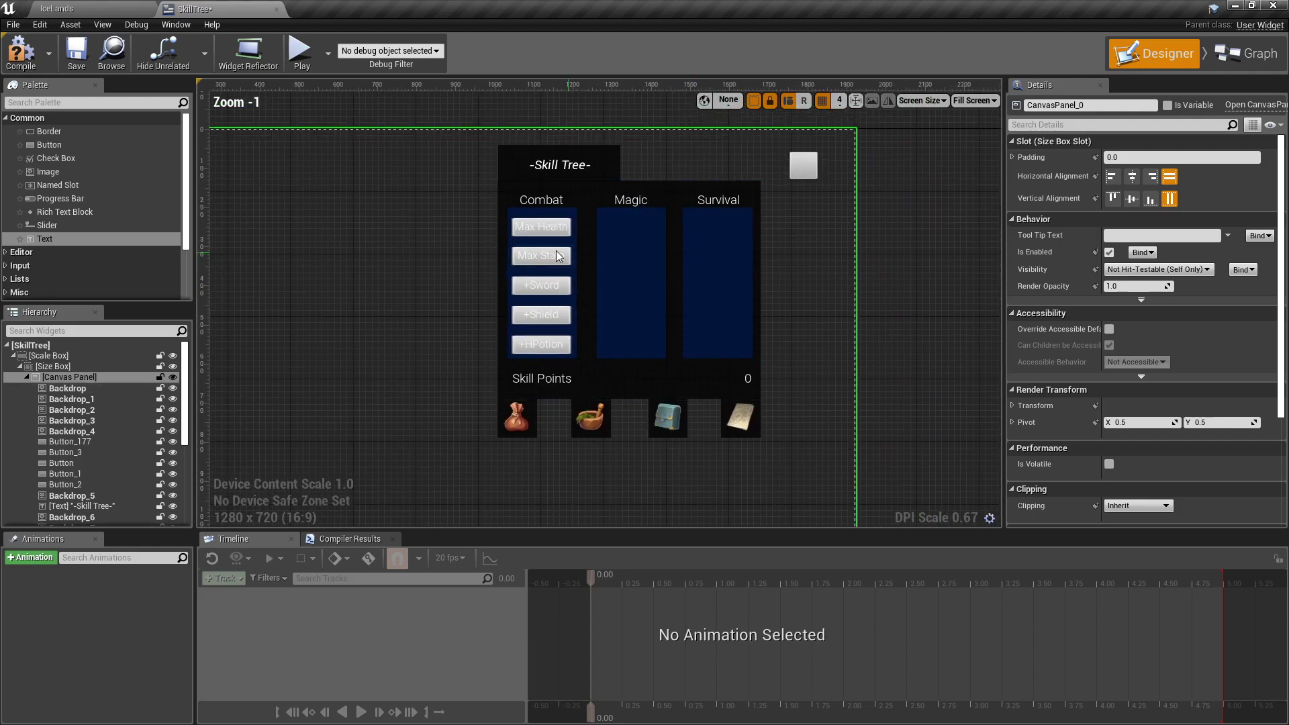
Step: Duplicate the Max Health button and move the copy to the top of the Magic panel, at Position X 1268 and Position Y 228
right_click(571, 233)
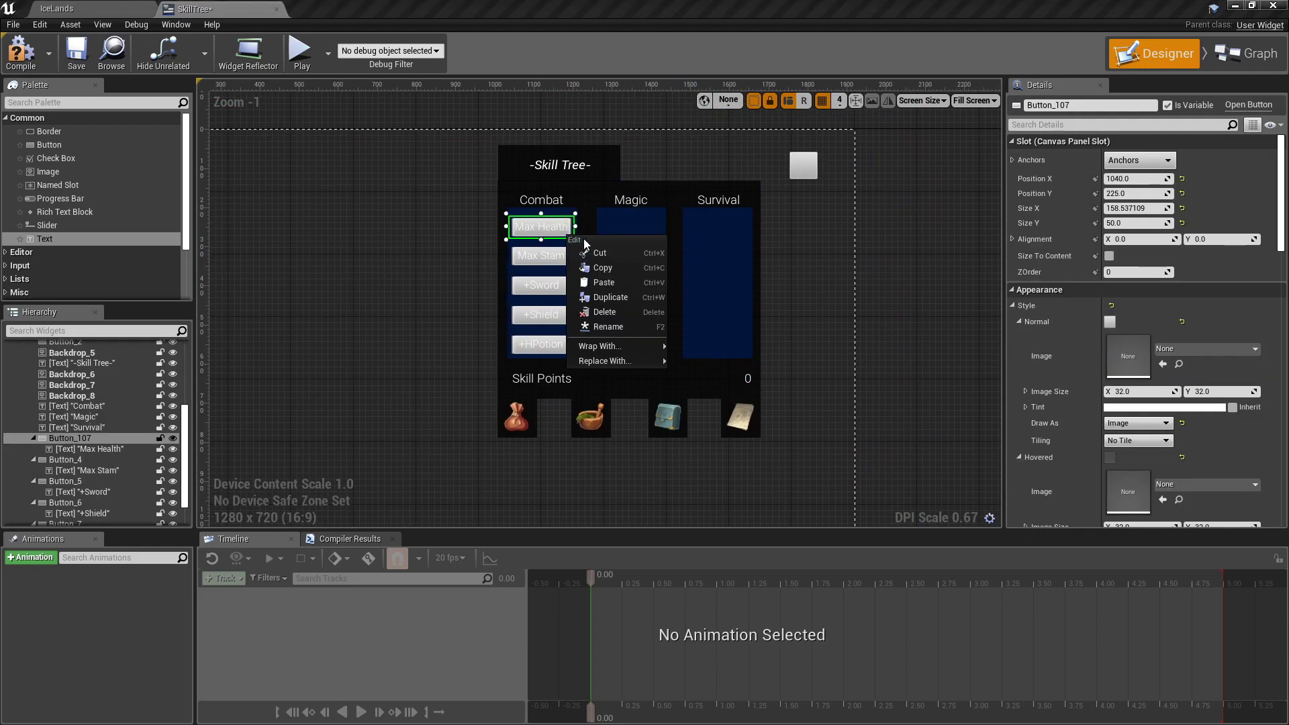
left_click(631, 297)
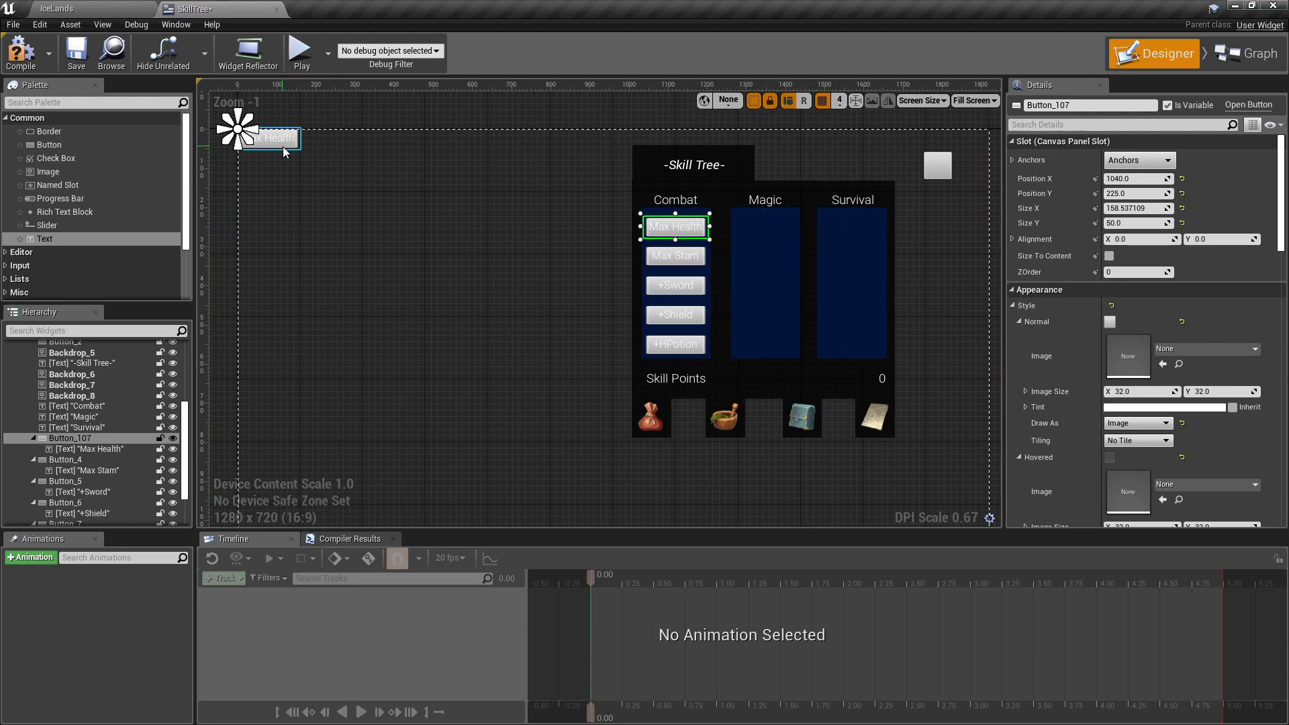
mouse_move(286, 147)
left_mouse_down()
mouse_move(744, 204)
mouse_move(780, 236)
left_mouse_up()
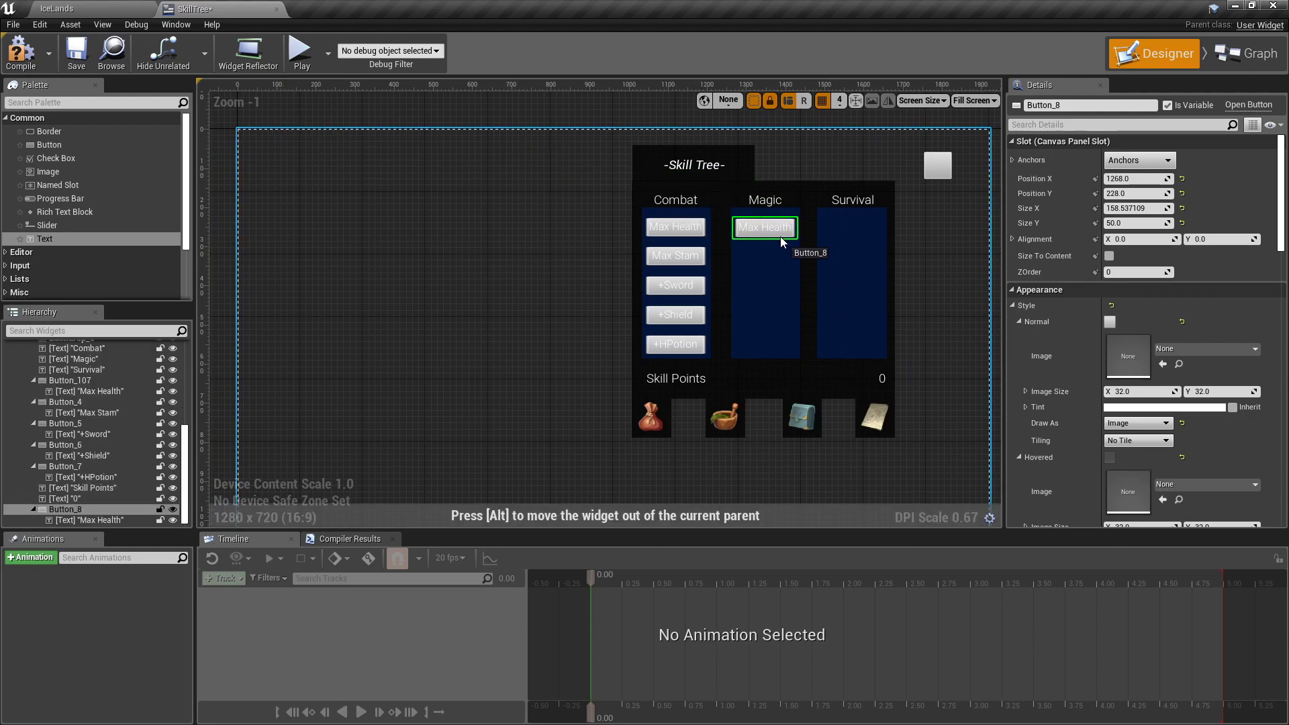
Step: Align the Magic panel's button with the Combat panel's Max Health button by setting its Position Y to 225
scroll(773, 228, "up", 6)
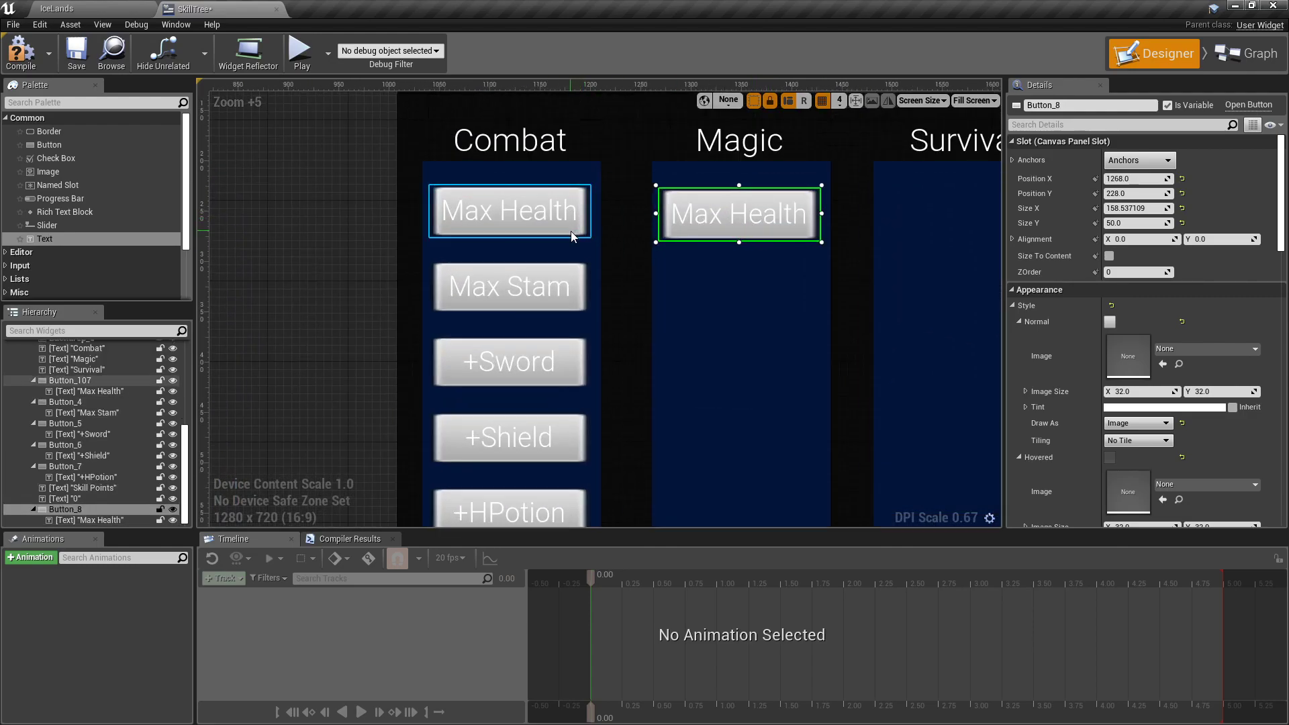
left_click(575, 230)
left_click(789, 236)
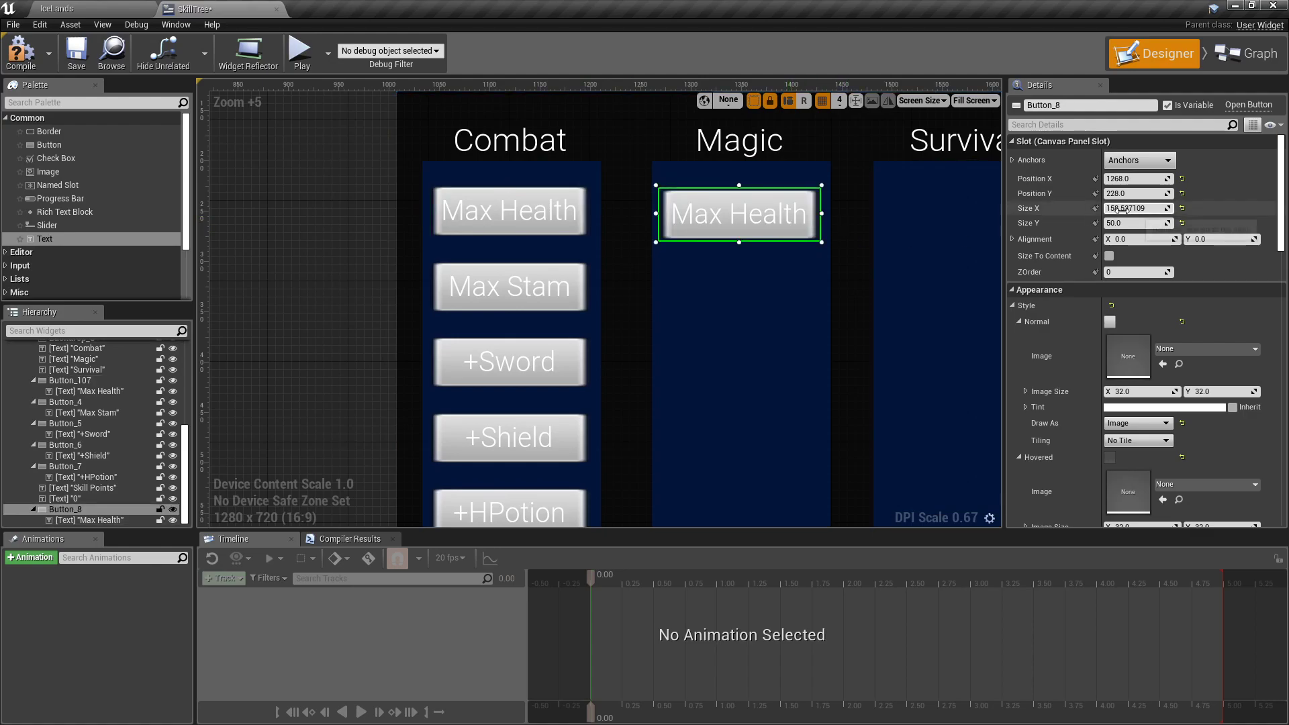
left_click(1140, 195)
type("225")
key("Return")
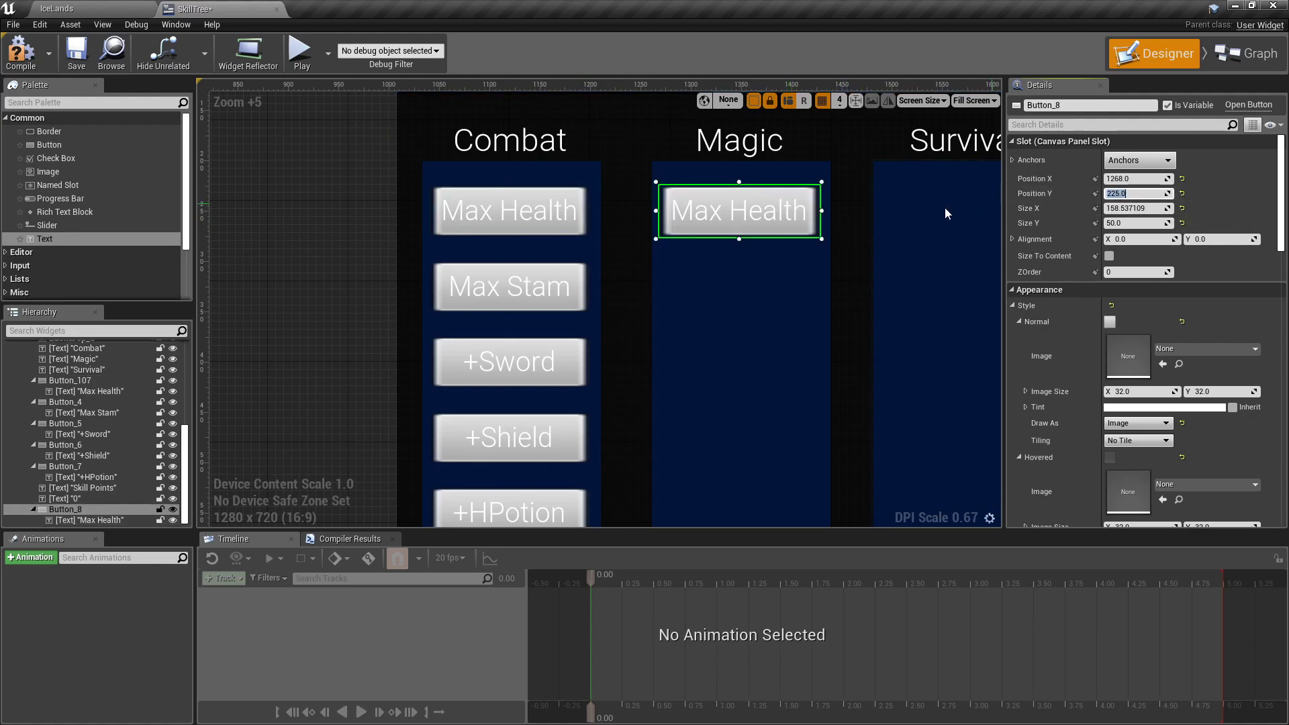
Step: Change the text of the Magic panel's button to "Max Mana"
left_click(788, 214)
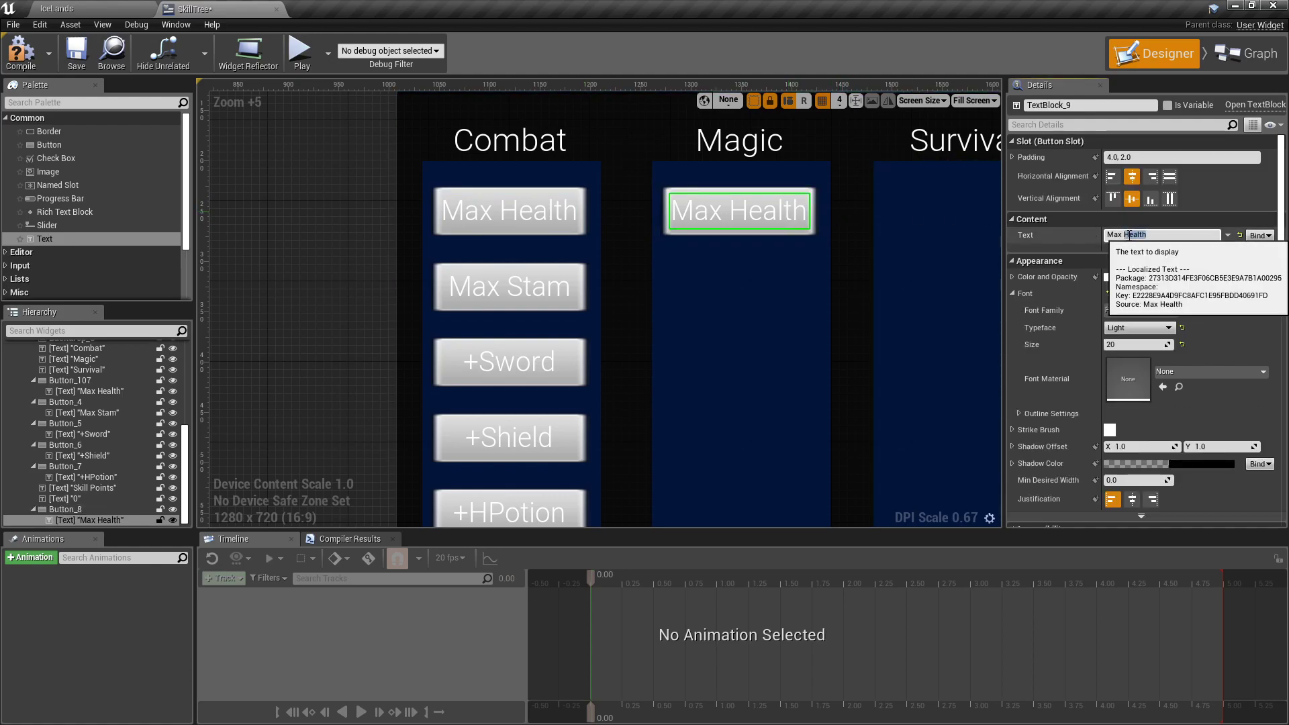
type("Mana")
key("Return")
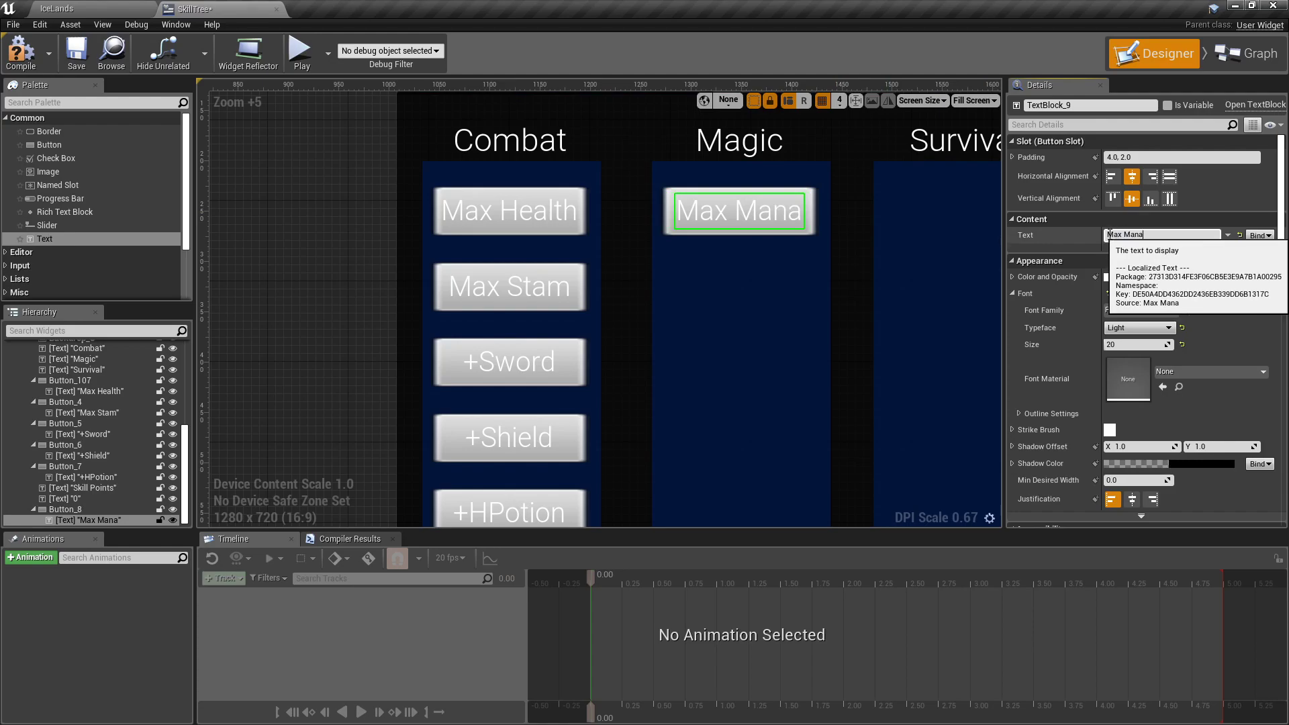
Step: Set the Max Mana button's Position X to 1270 to centre it in the Magic panel
right_click(812, 227)
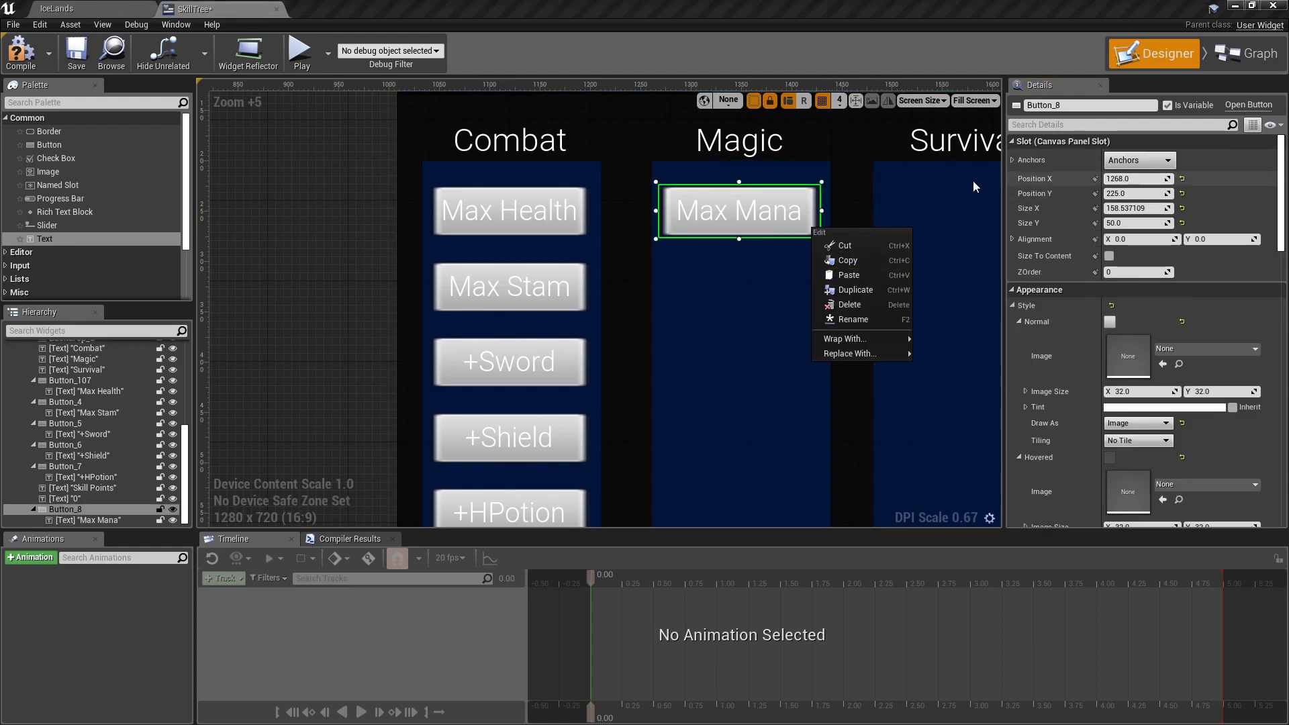
left_click(632, 145)
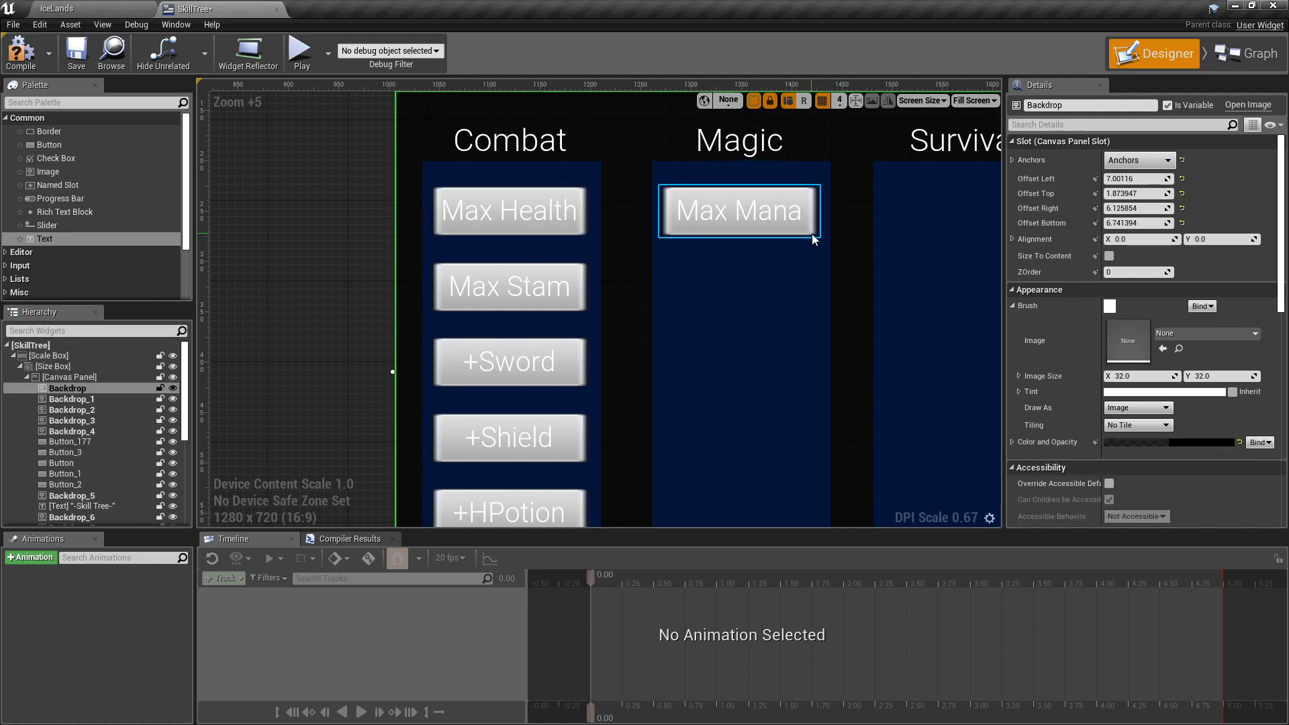
left_click(812, 234)
left_click_drag(1141, 179, 1149, 180)
type("12")
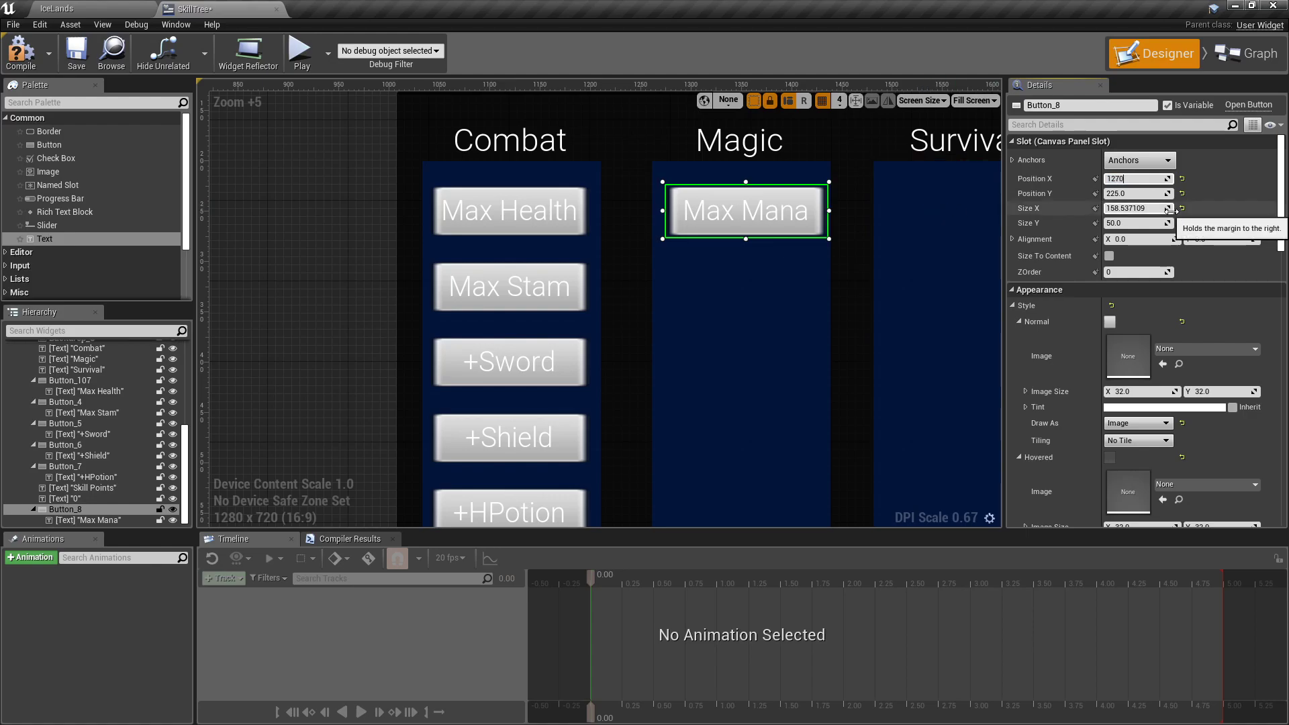
type("70")
key("Return")
left_click(848, 224)
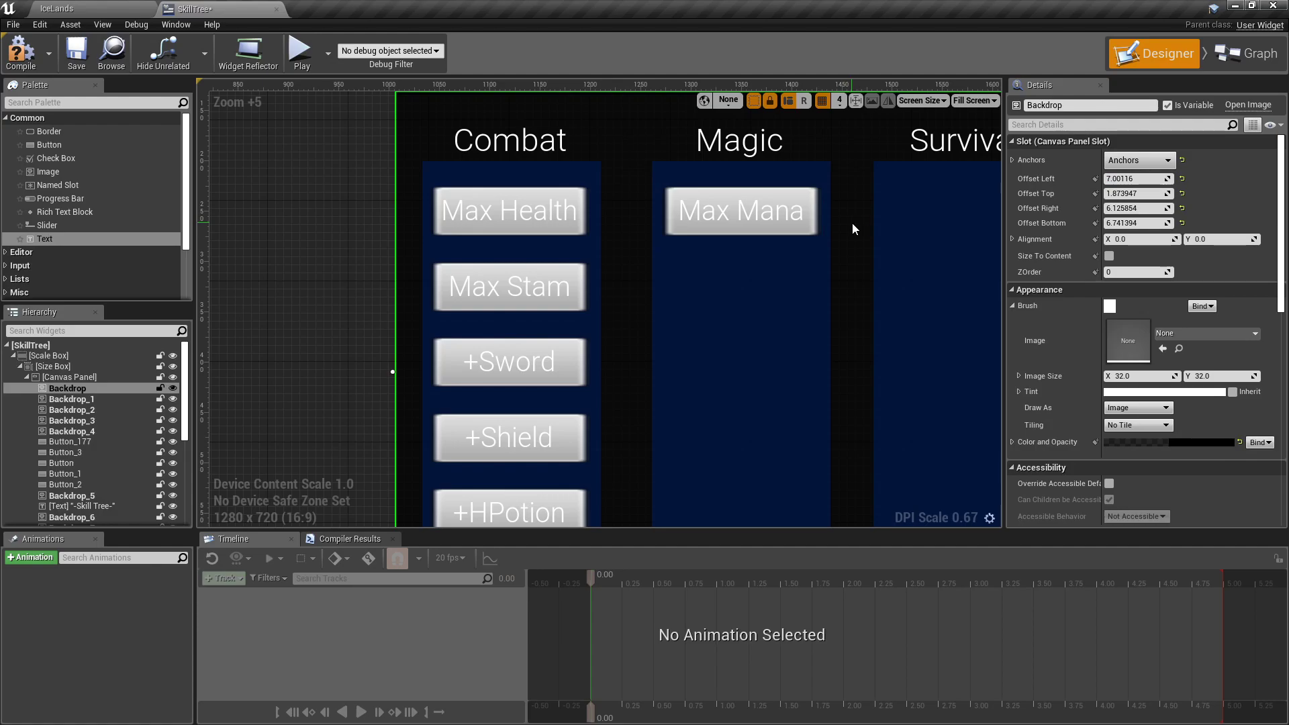
Step: Set the Max Mana button's Position X back to 1268
left_click(812, 228)
left_click(1137, 179)
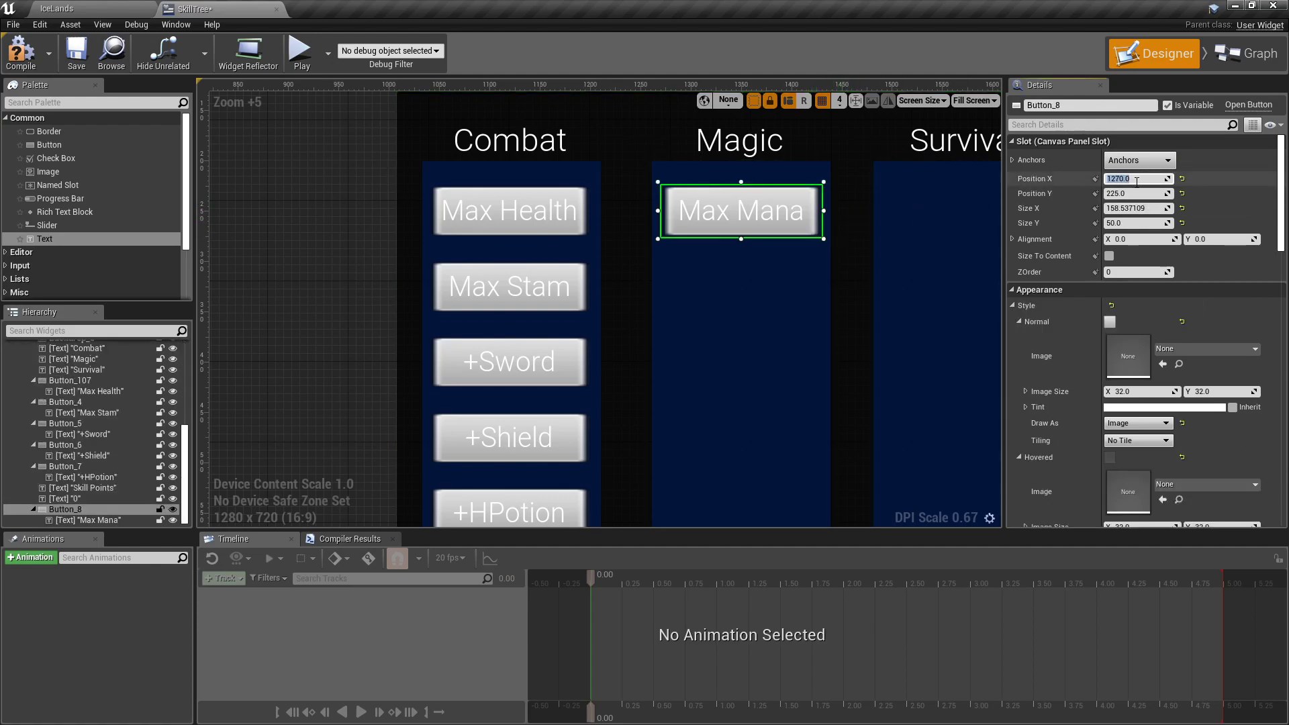
type("1268")
key("Return")
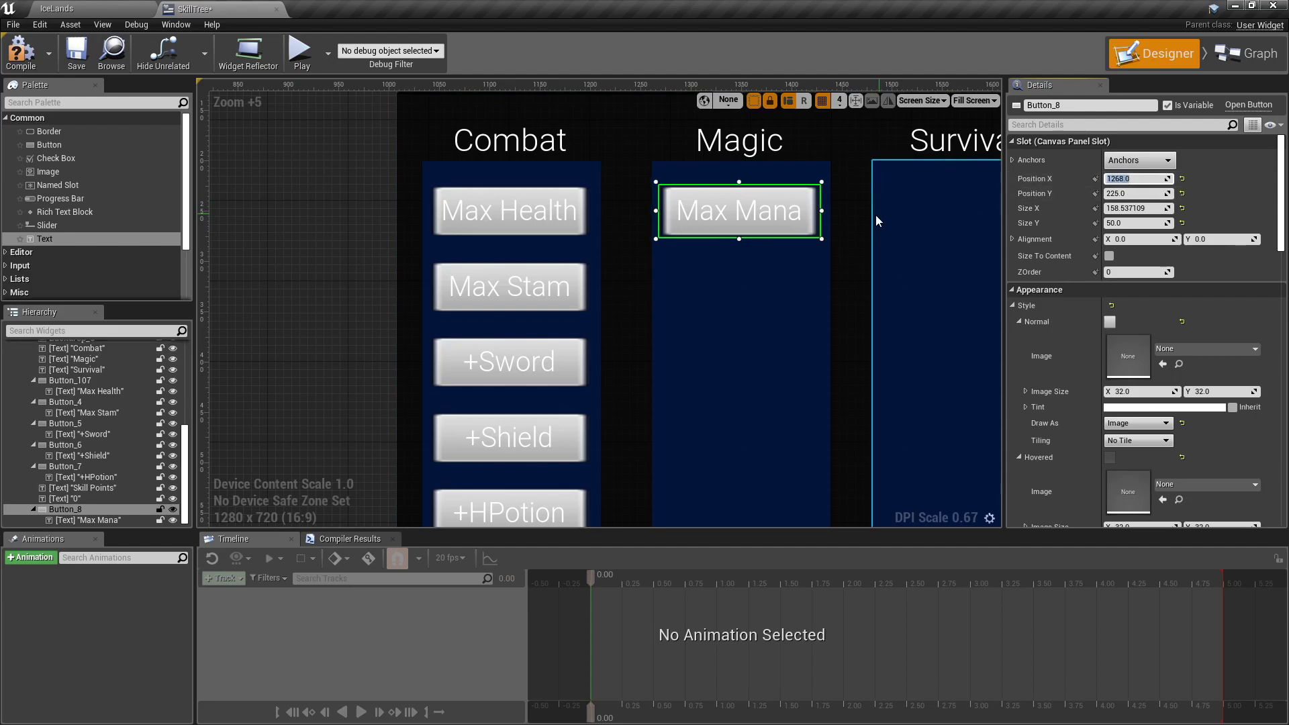
Step: Set the Max Mana button's Position X to 1270
left_click(849, 214)
left_click(811, 233)
left_click(1142, 179)
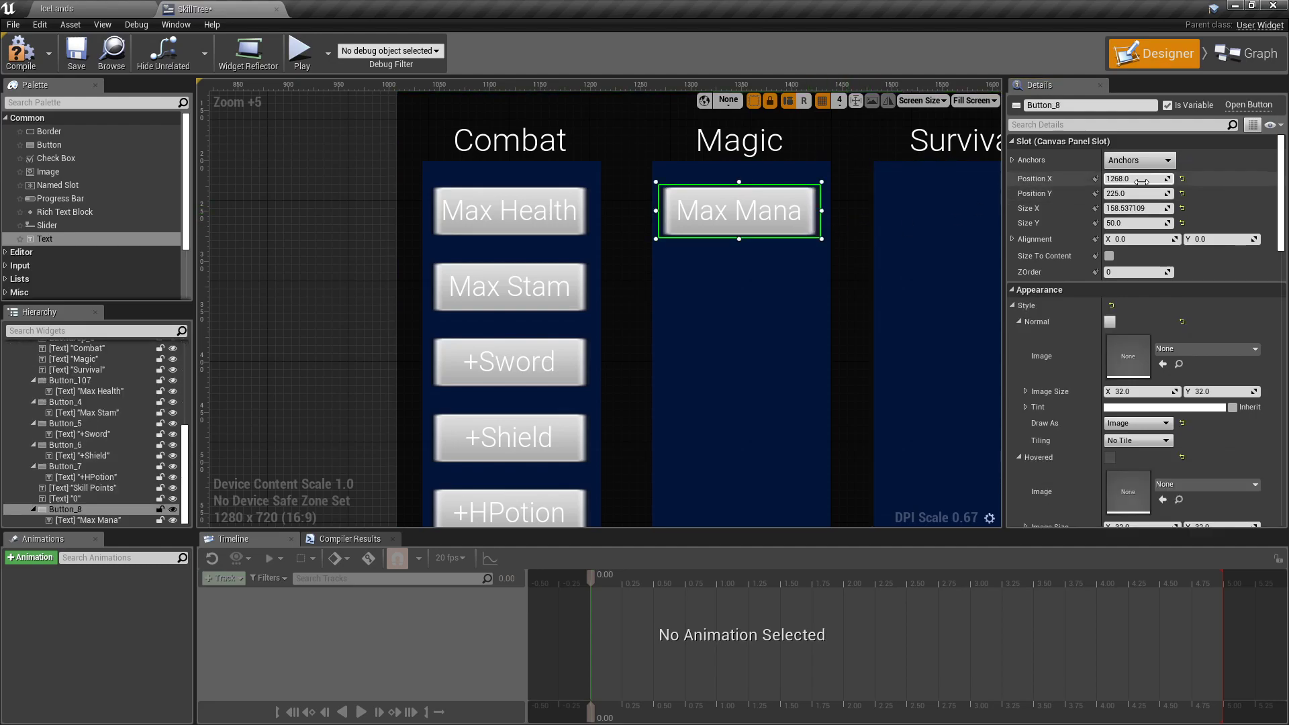
type("1270")
key("Return")
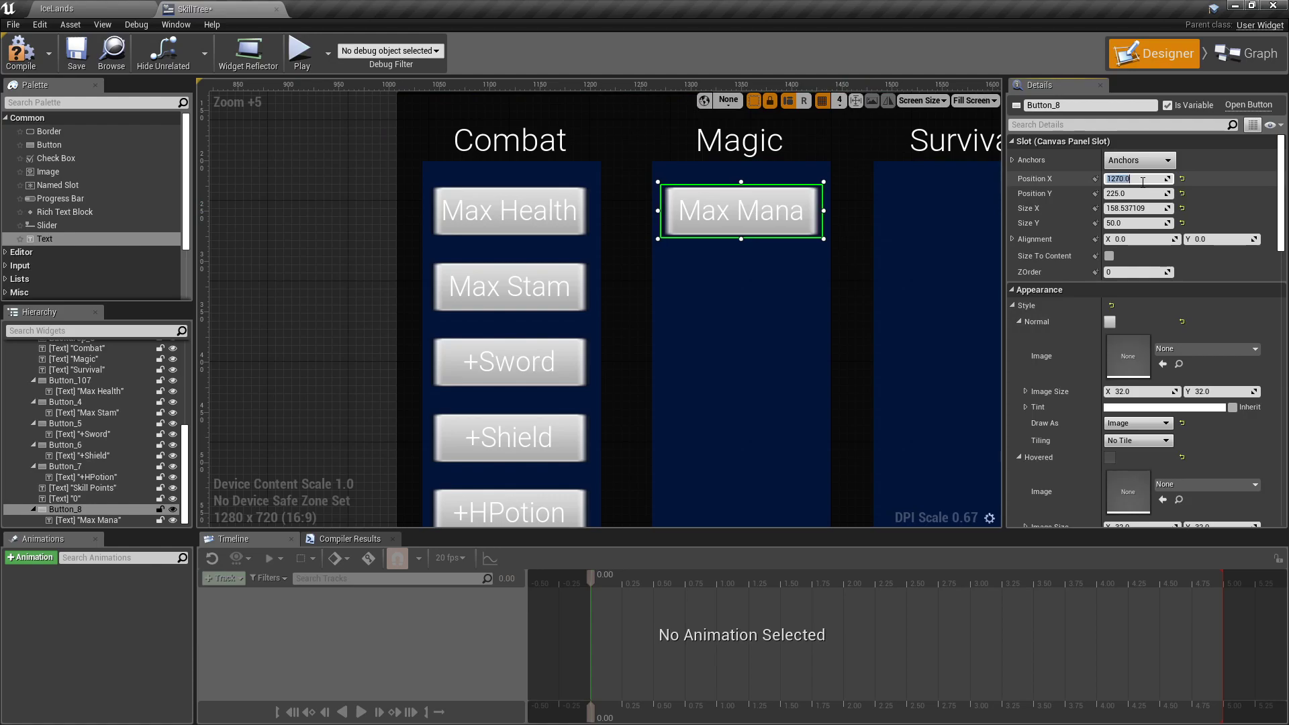
Step: Duplicate the Max Mana button and place the copy at Position X 1270 and Position Y 300, level with Max Stam
right_click(816, 237)
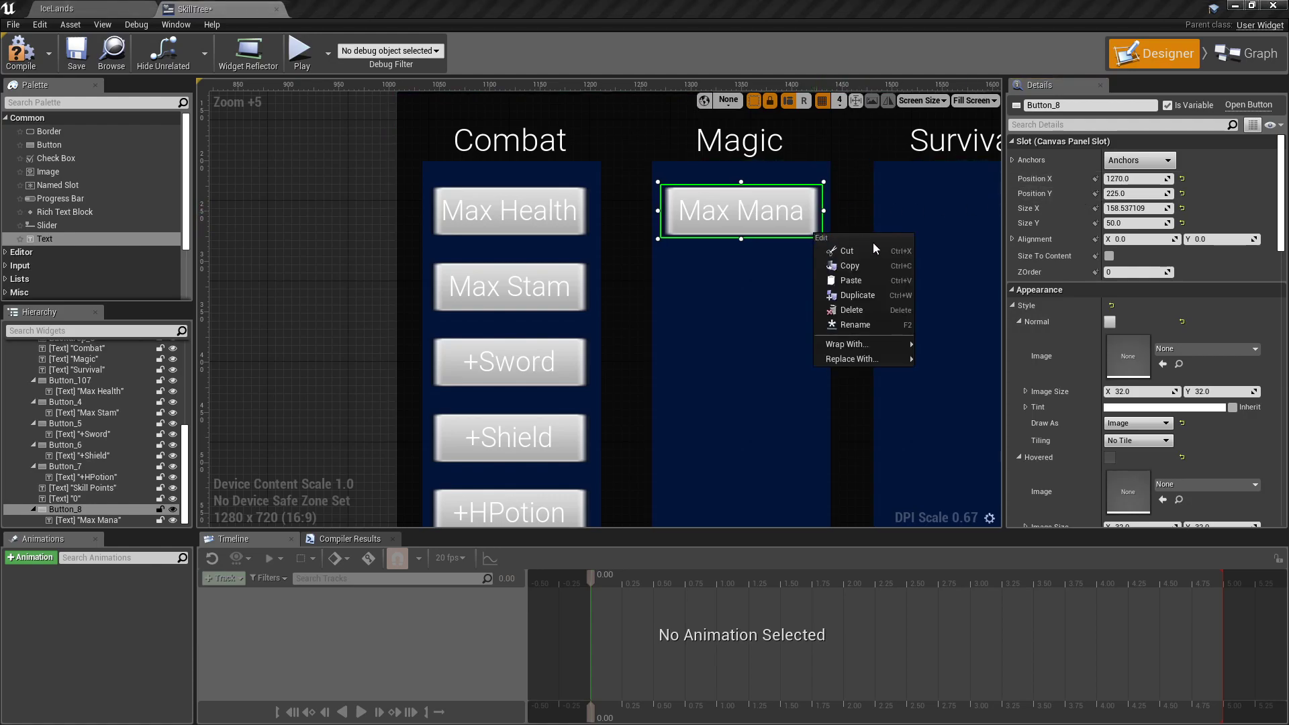
left_click(877, 291)
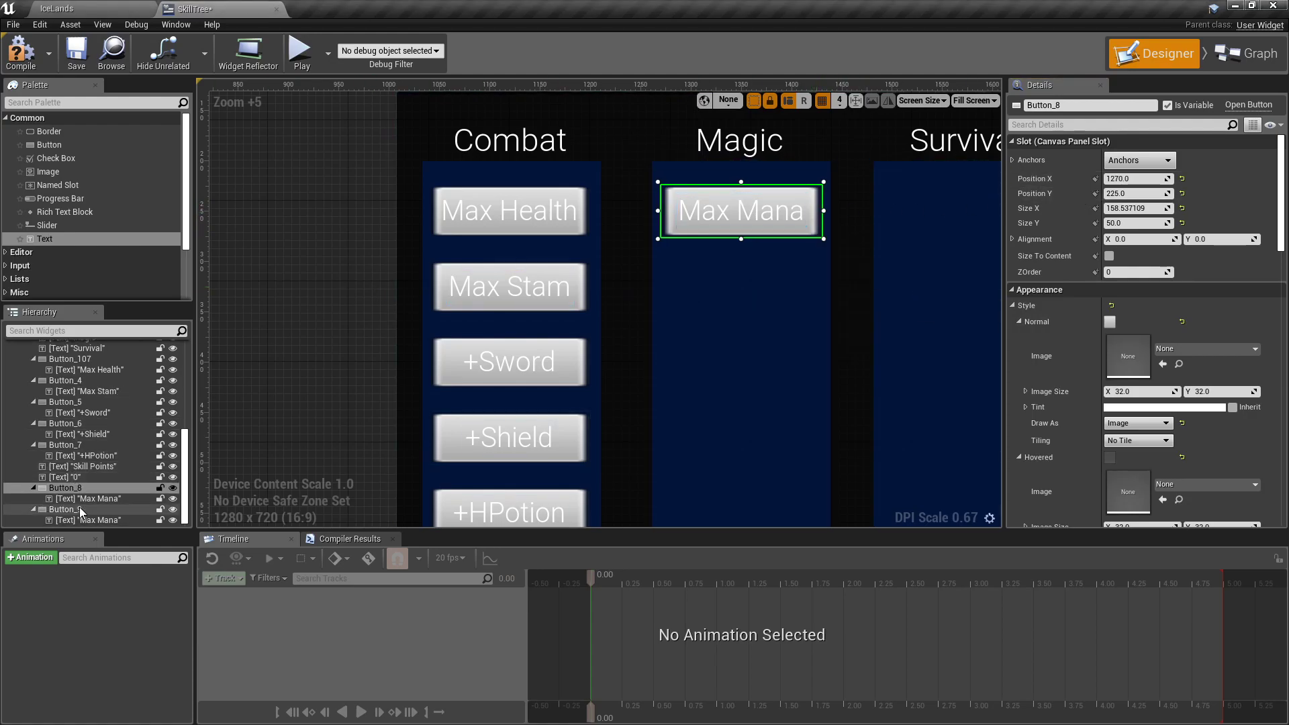
left_click(1128, 180)
type("1270")
left_click(1138, 195)
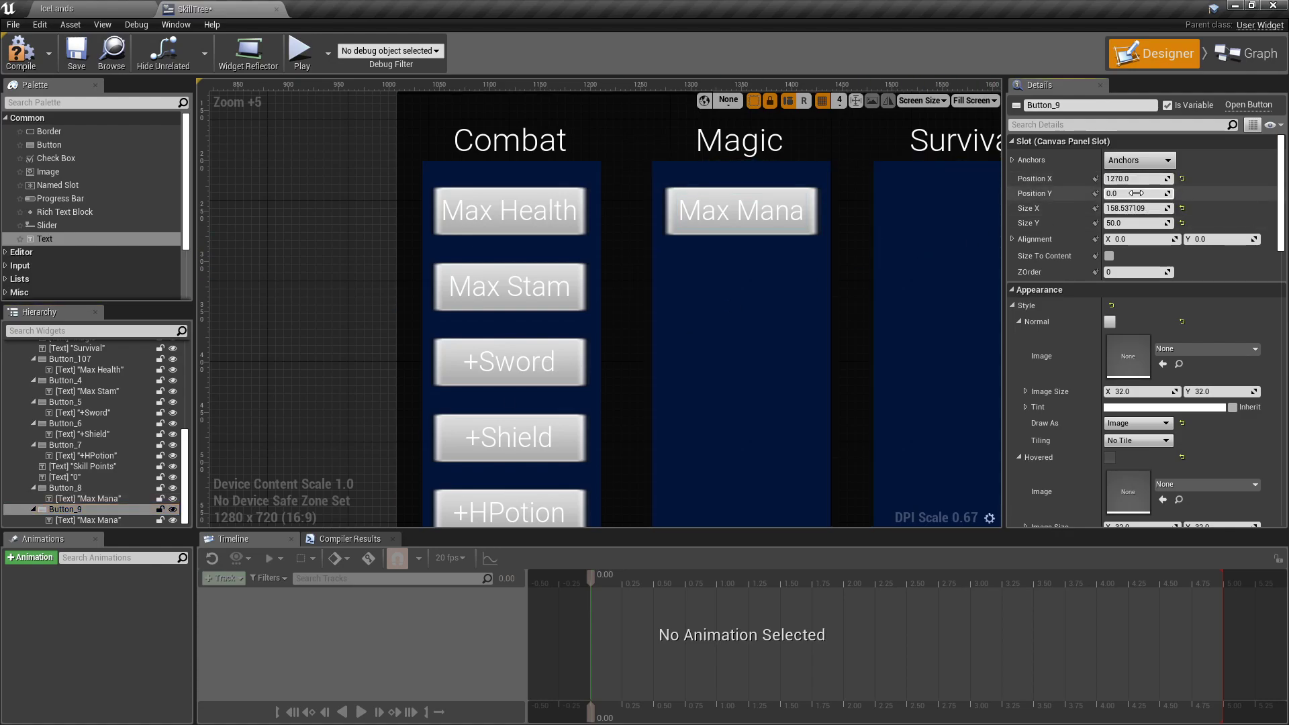
type("3")
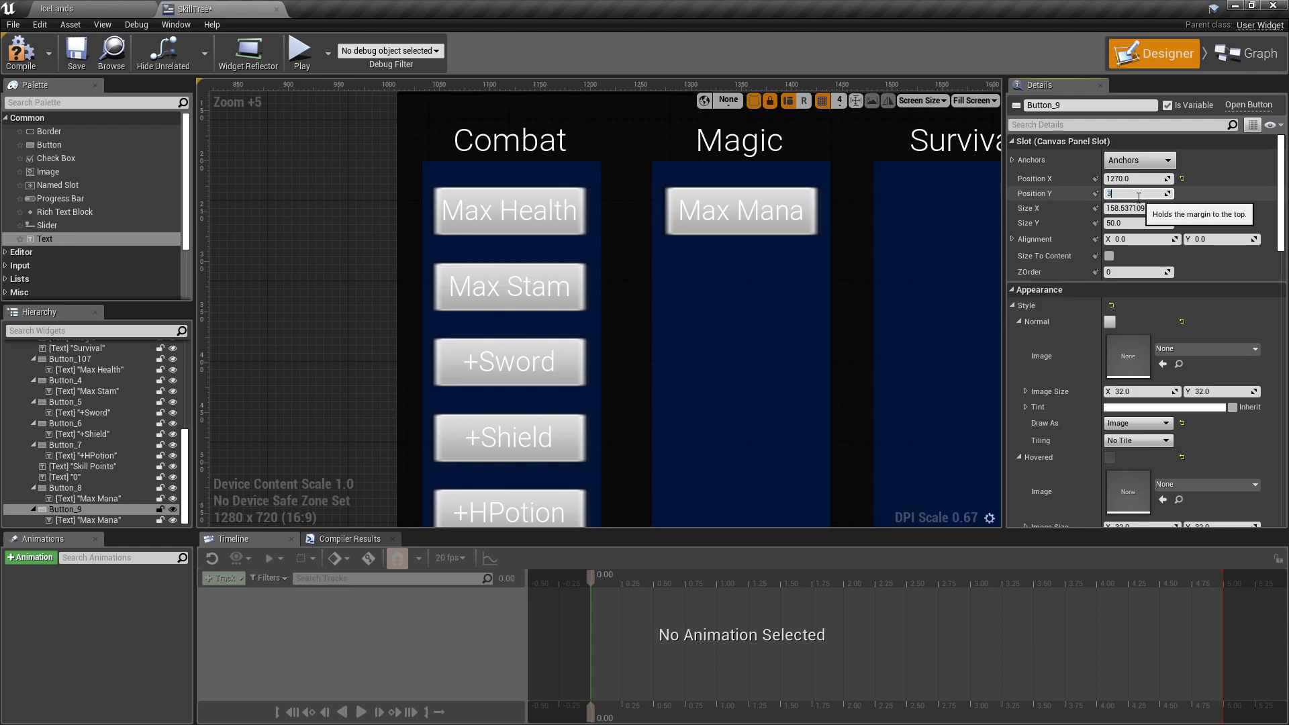
type("00")
key("Return")
left_click(569, 308)
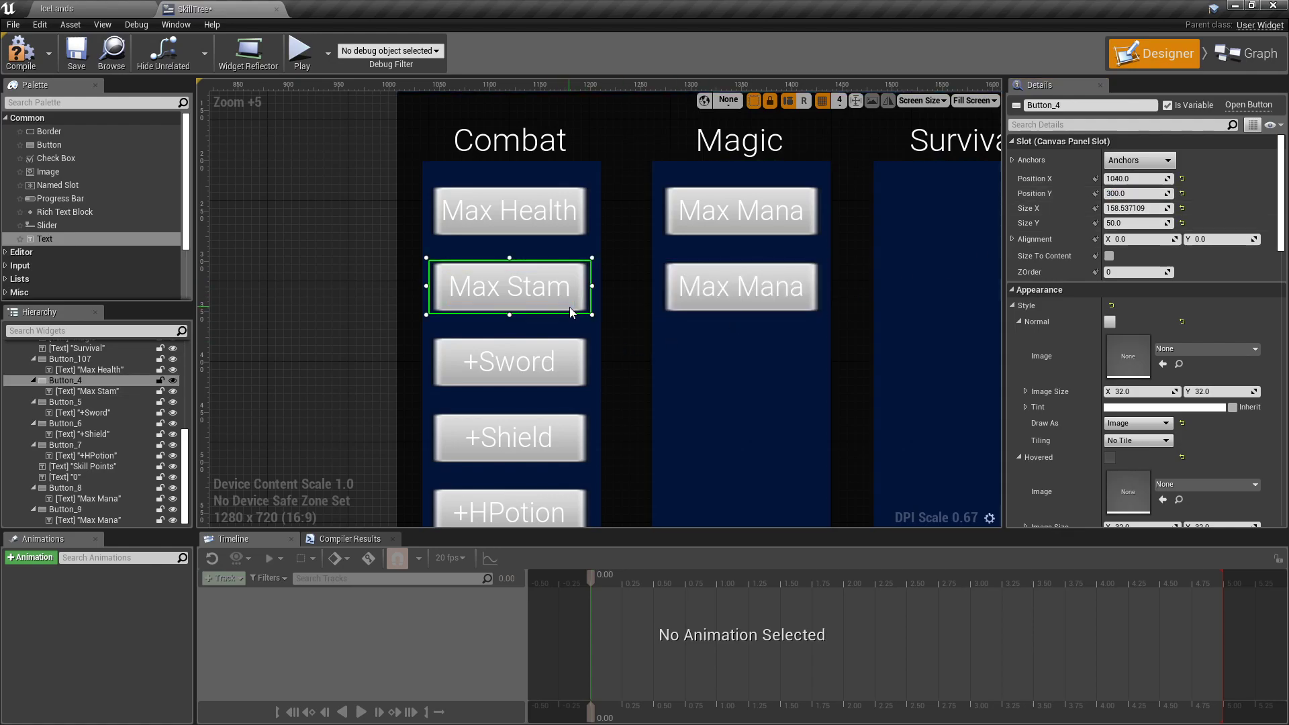
Step: Change the label of the second button in the Magic panel to FireballCost
left_click(783, 291)
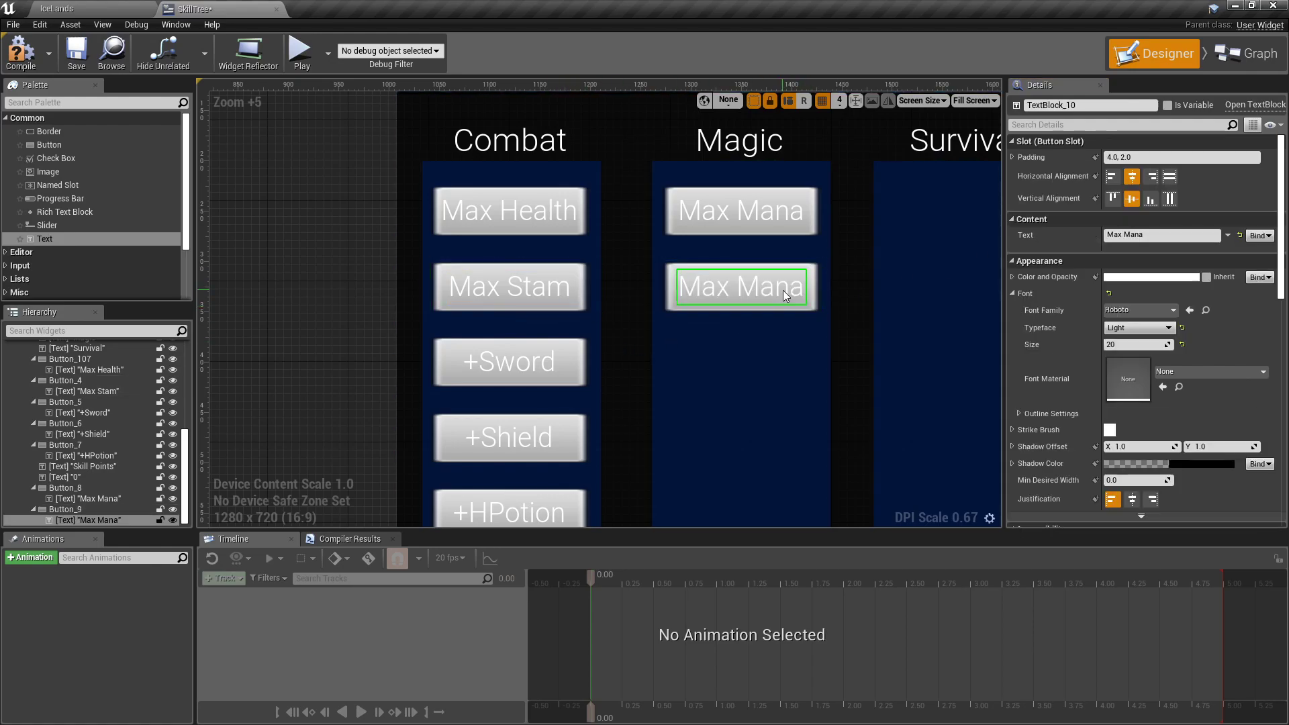
left_click(1171, 236)
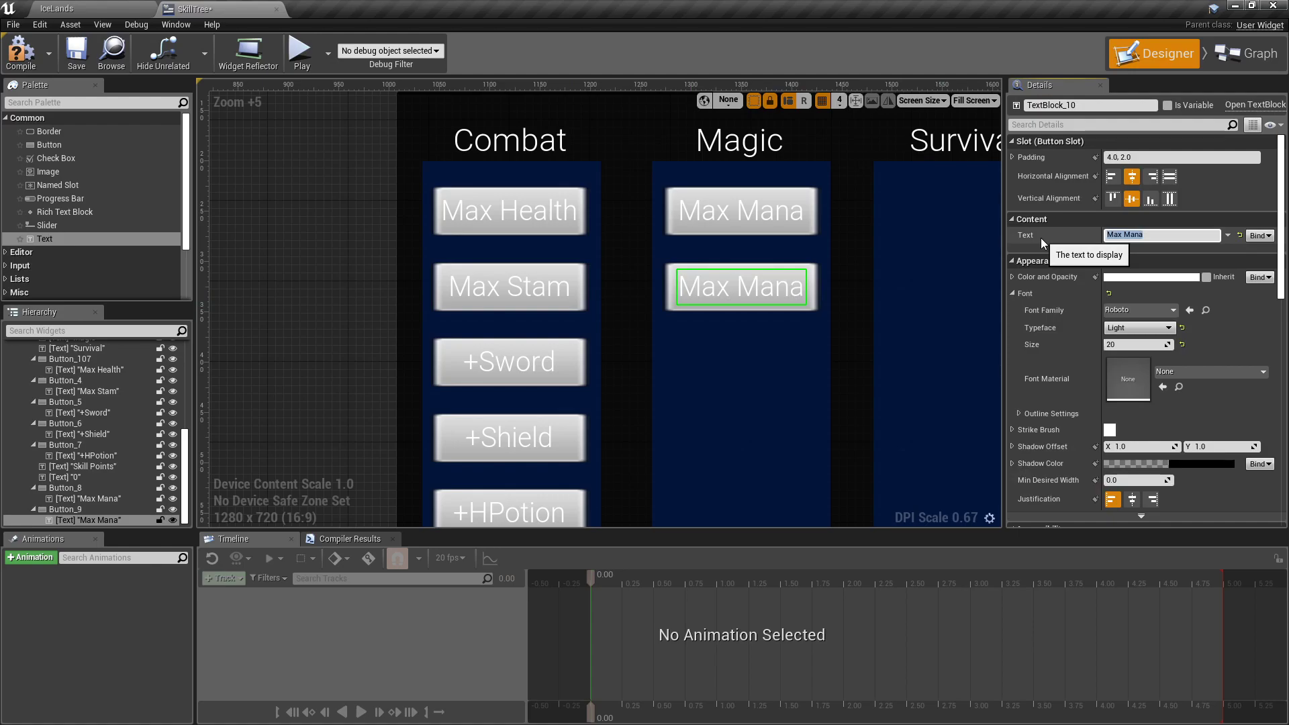
type("Fireball")
key("Return")
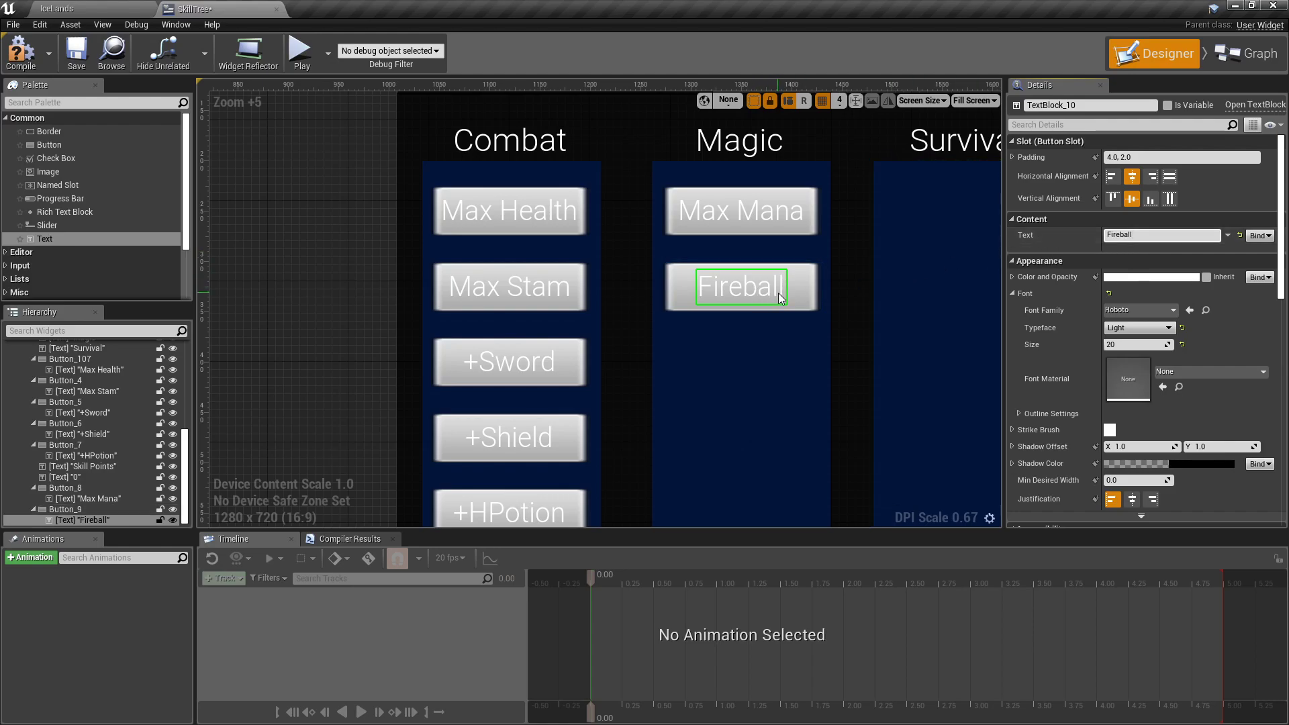
type("Cost")
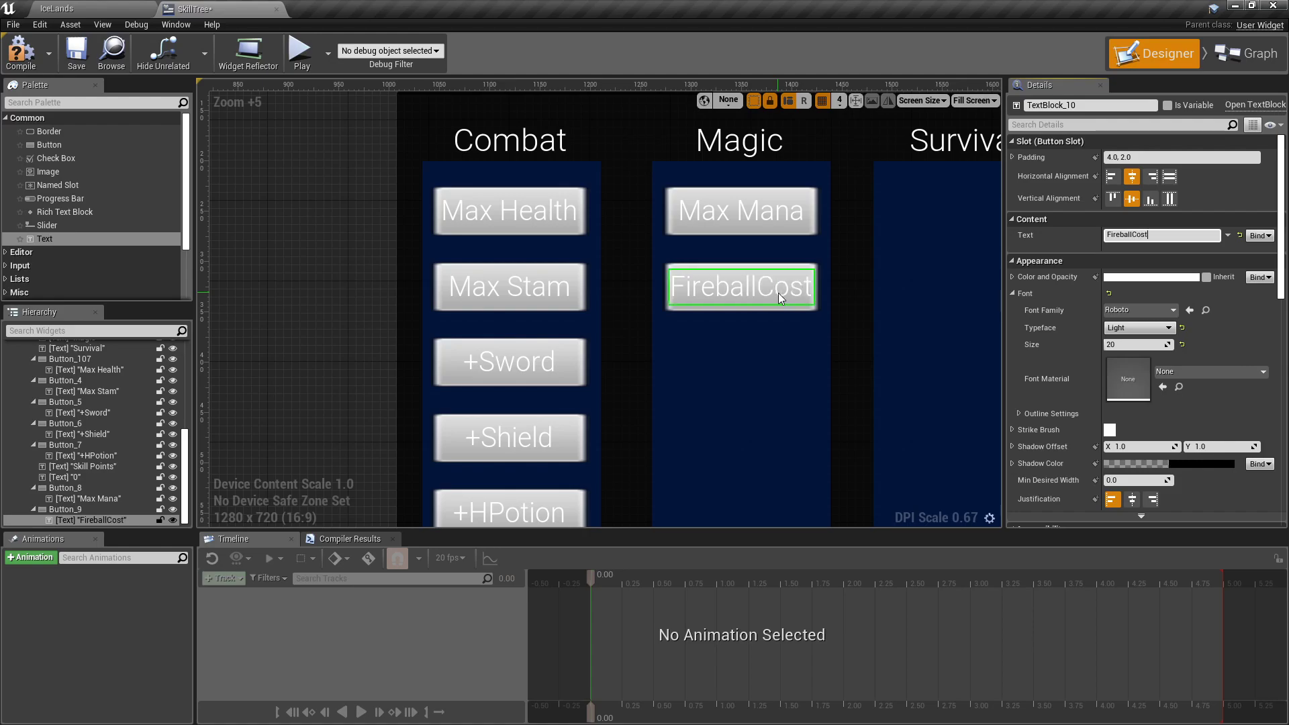
left_click(639, 299)
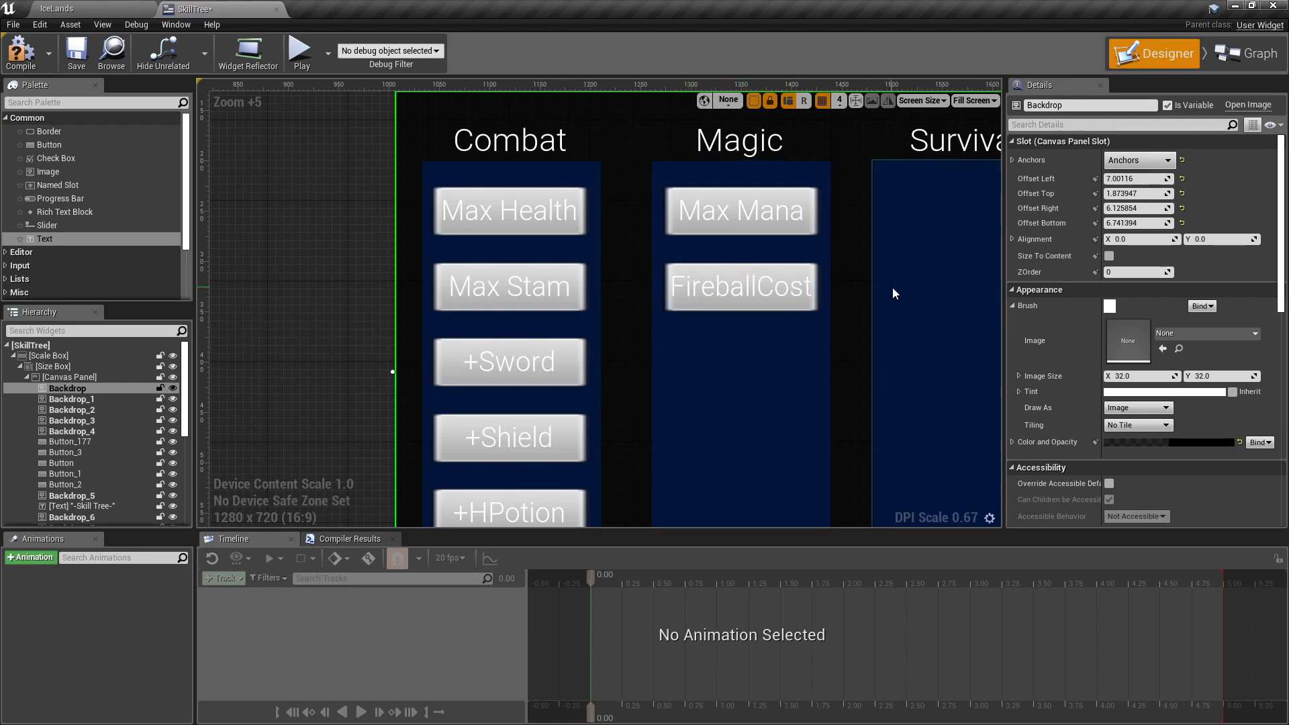
Step: Duplicate the FireballCost button and place the copy at Position X 1270 and Position Y 375, level with +Sword
right_click(807, 309)
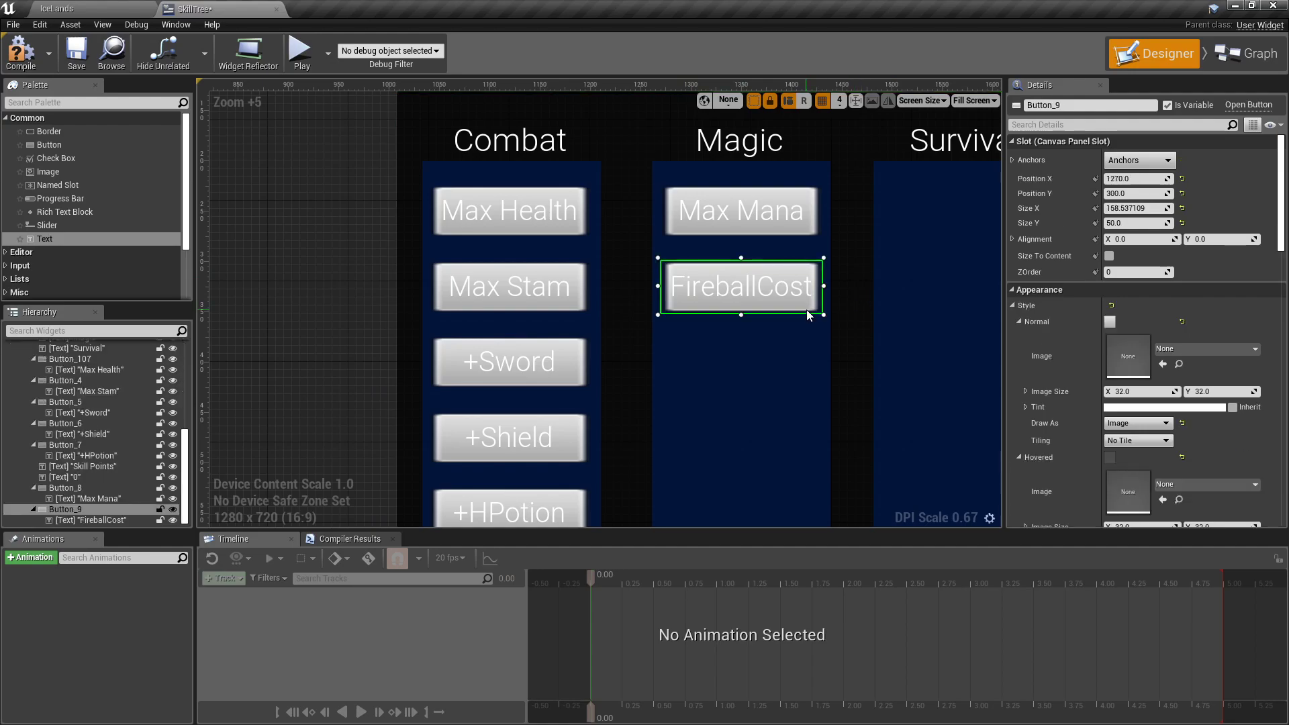
key("ctrl+d")
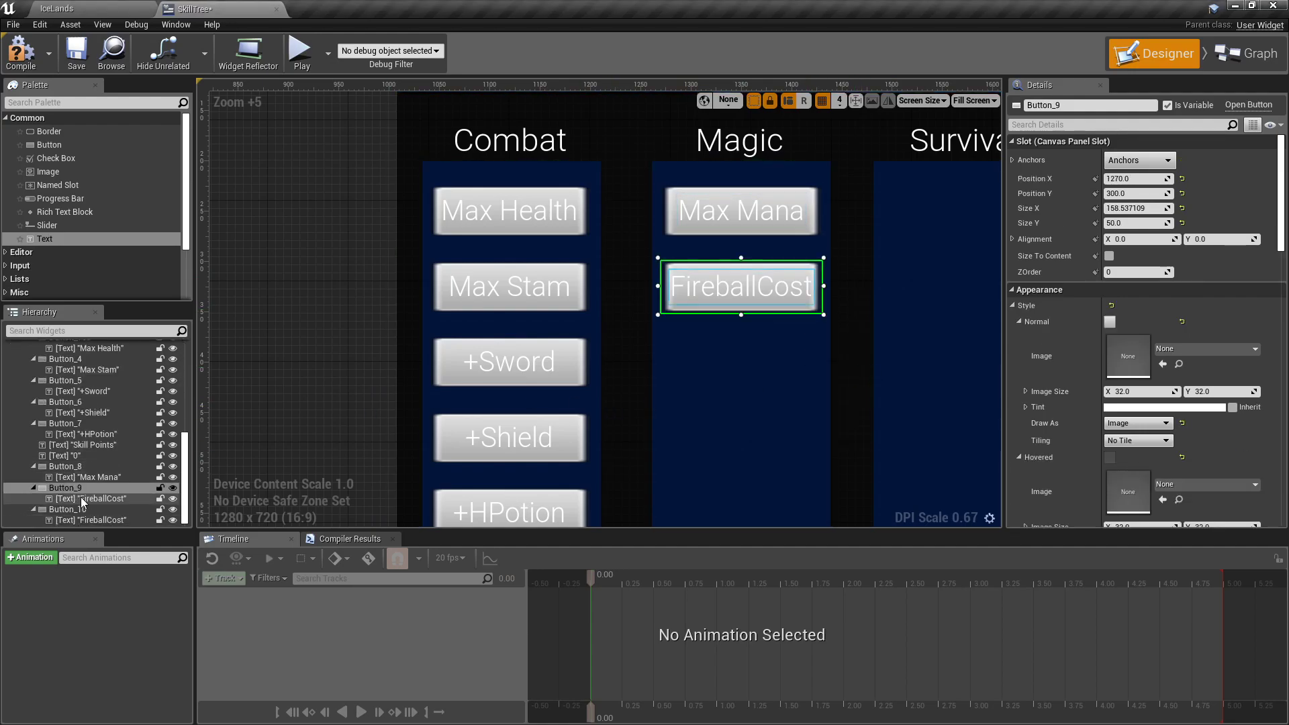
left_click(1142, 178)
type("1")
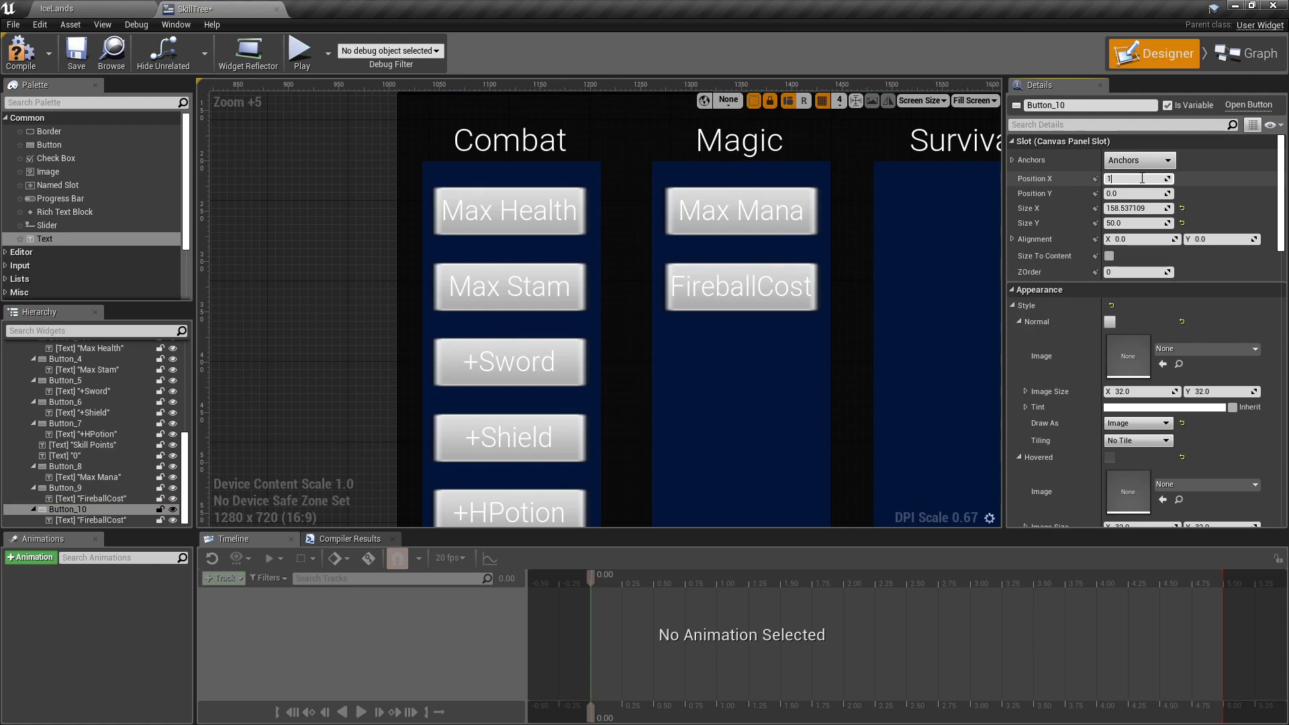
type("270")
left_click(1136, 194)
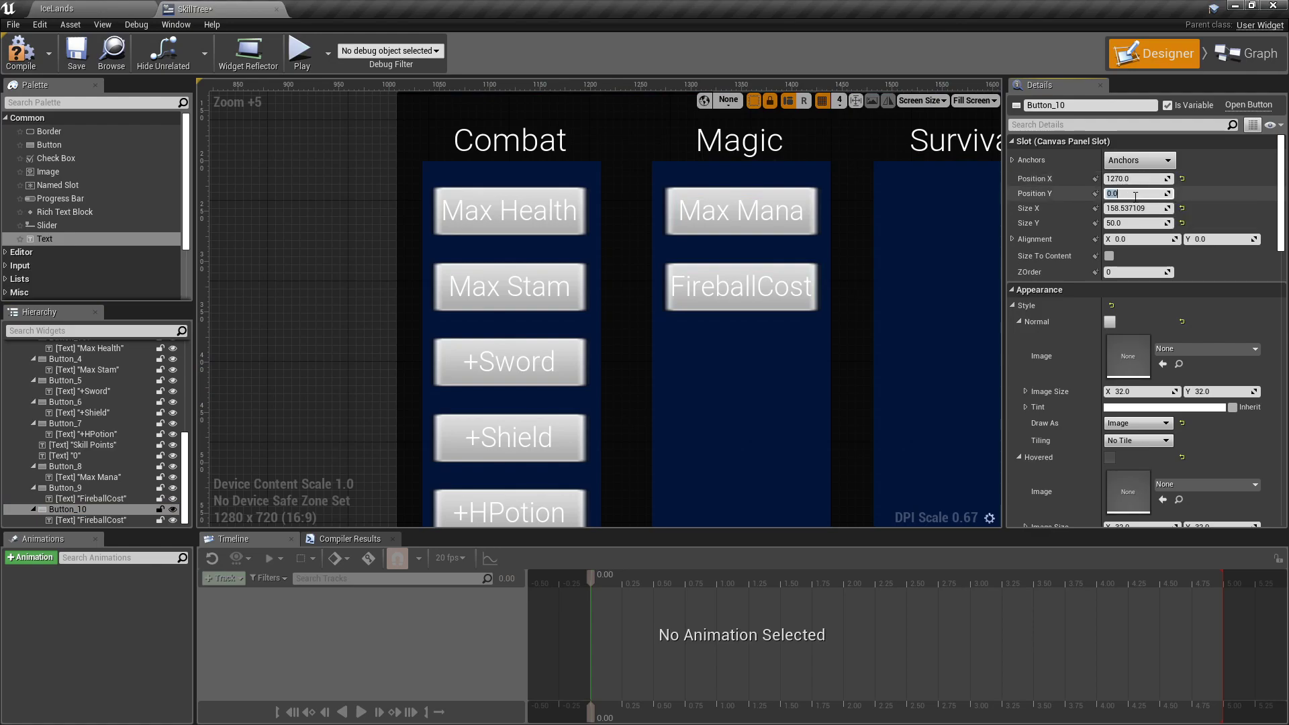
type("375")
key("Return")
Step: Change the label of the third button in the Magic panel to IceCost
left_click(745, 364)
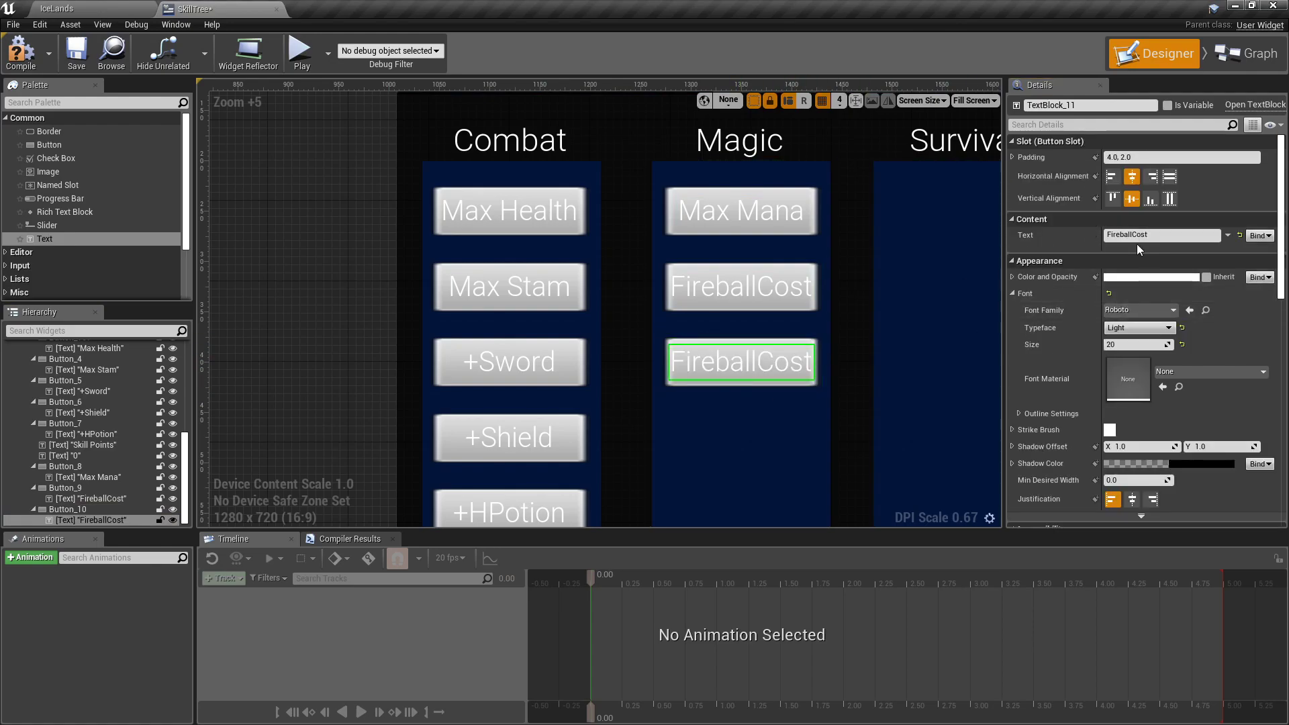
left_click_drag(1130, 233, 1058, 243)
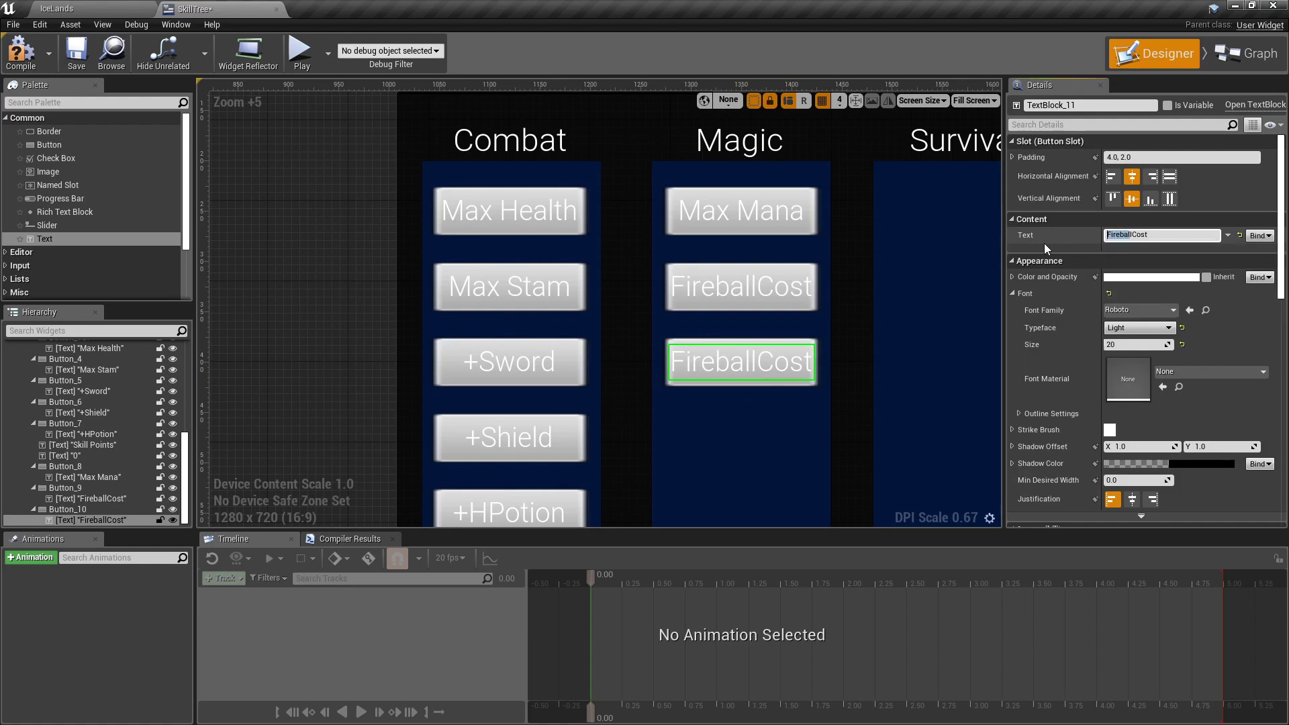
key("BackSpace")
type("IceSpike")
key("Return")
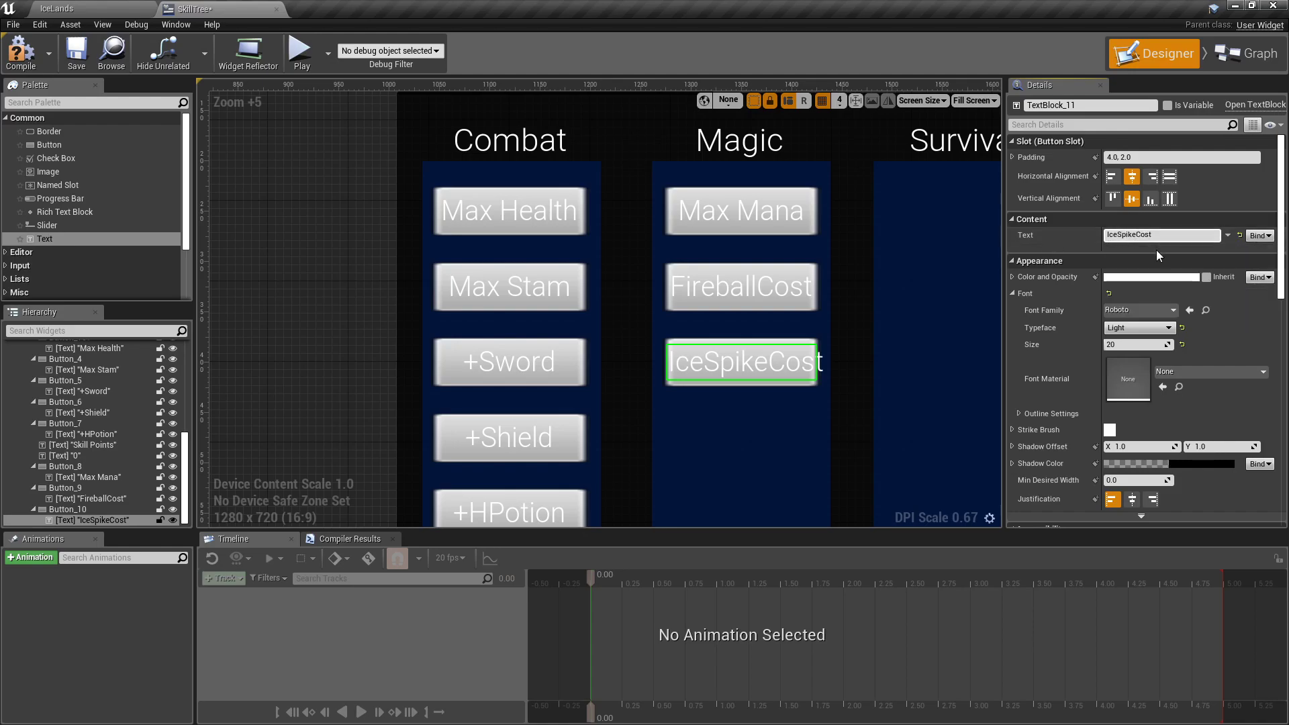
key("Return")
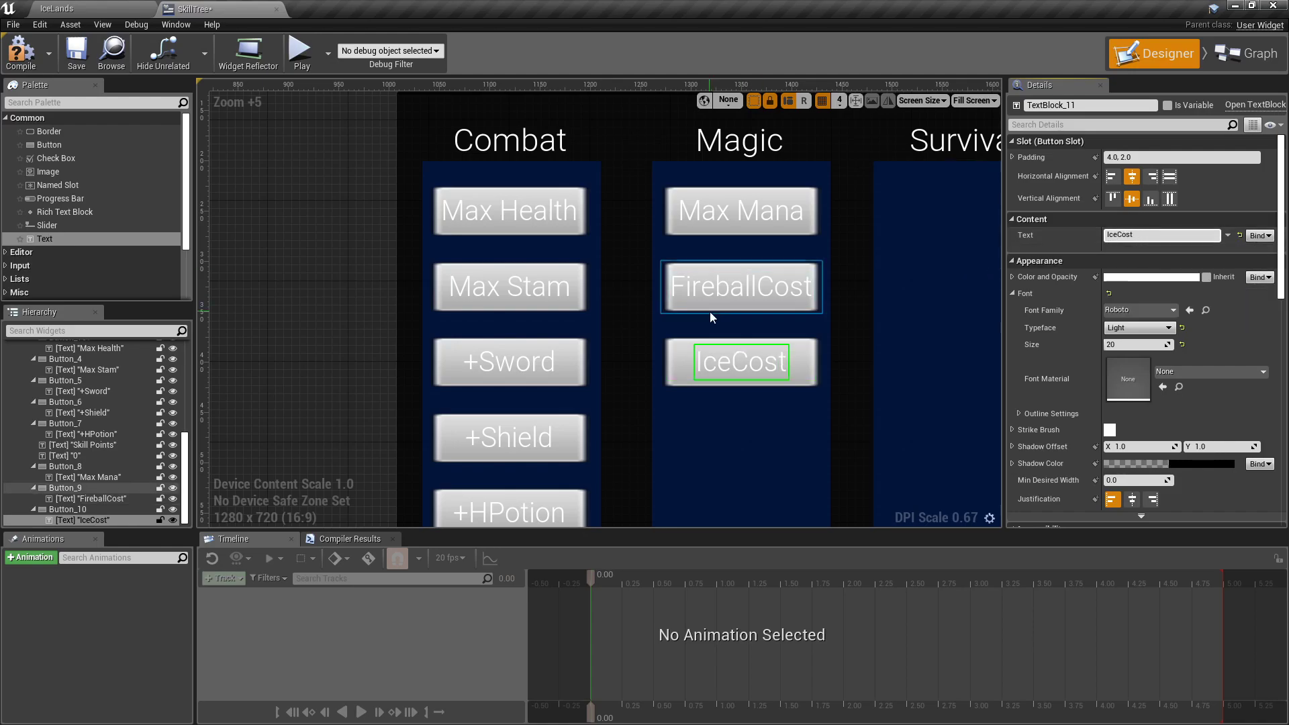
left_click(785, 334)
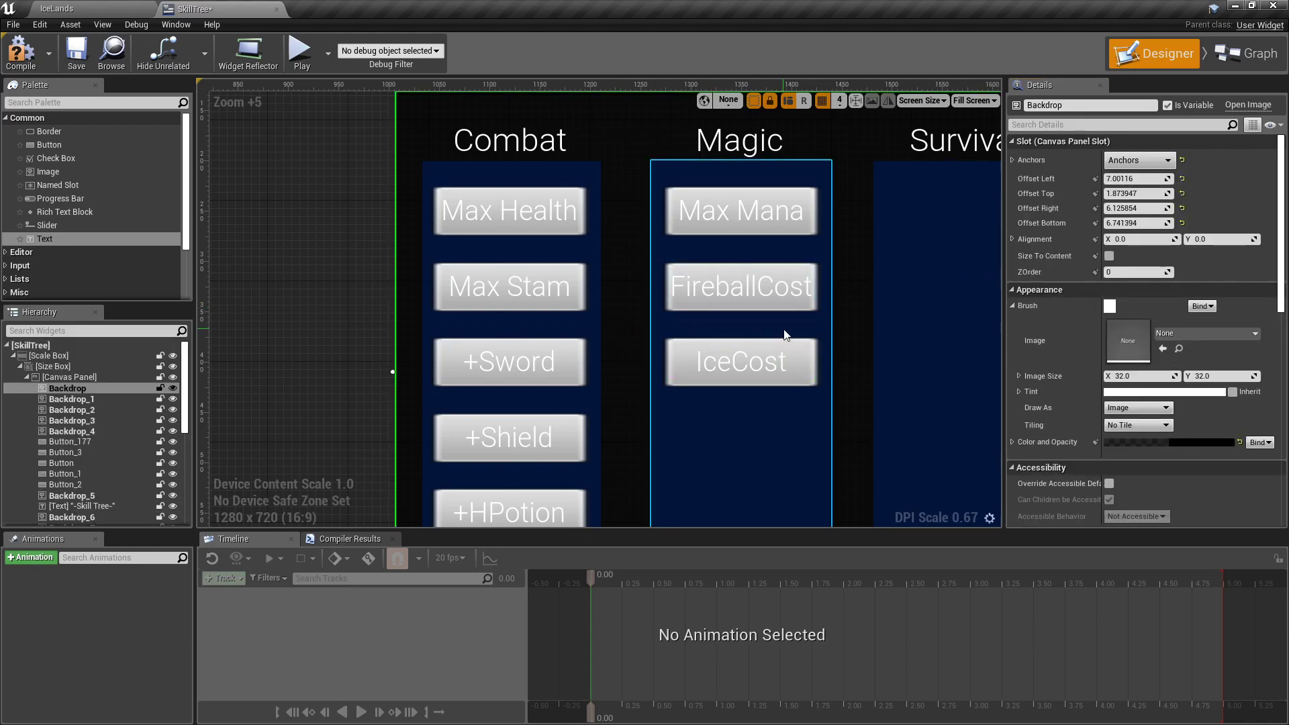
Step: Duplicate the IceCost button and place the copy at Position X 1270 and Position Y 425
right_click(811, 356)
left_click(900, 381)
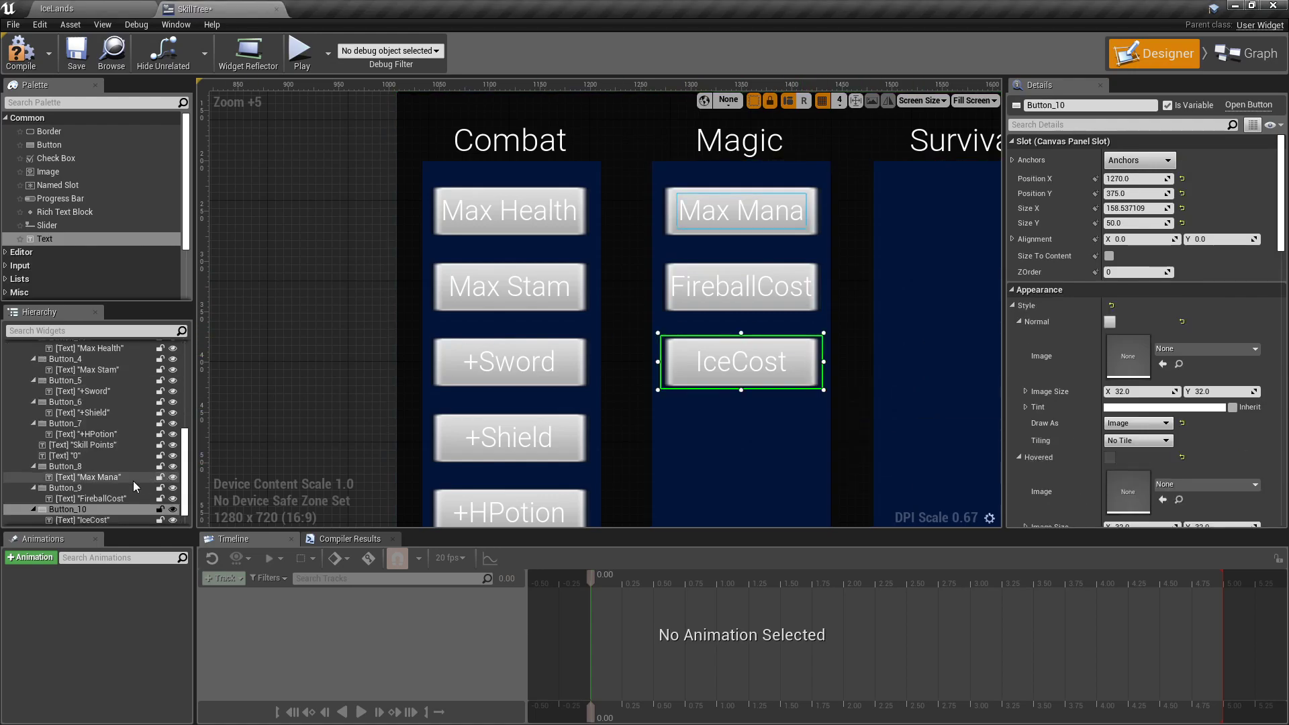
key("ctrl+v")
left_click(1147, 179)
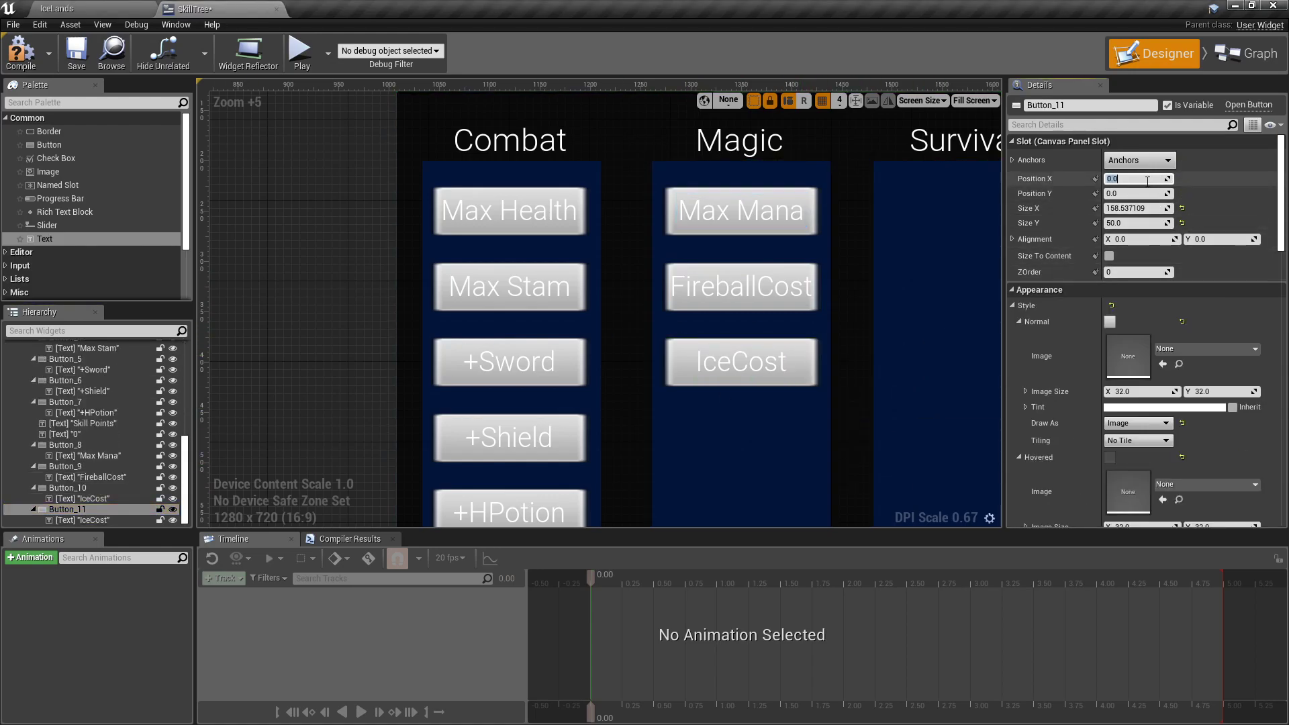
key("Tab")
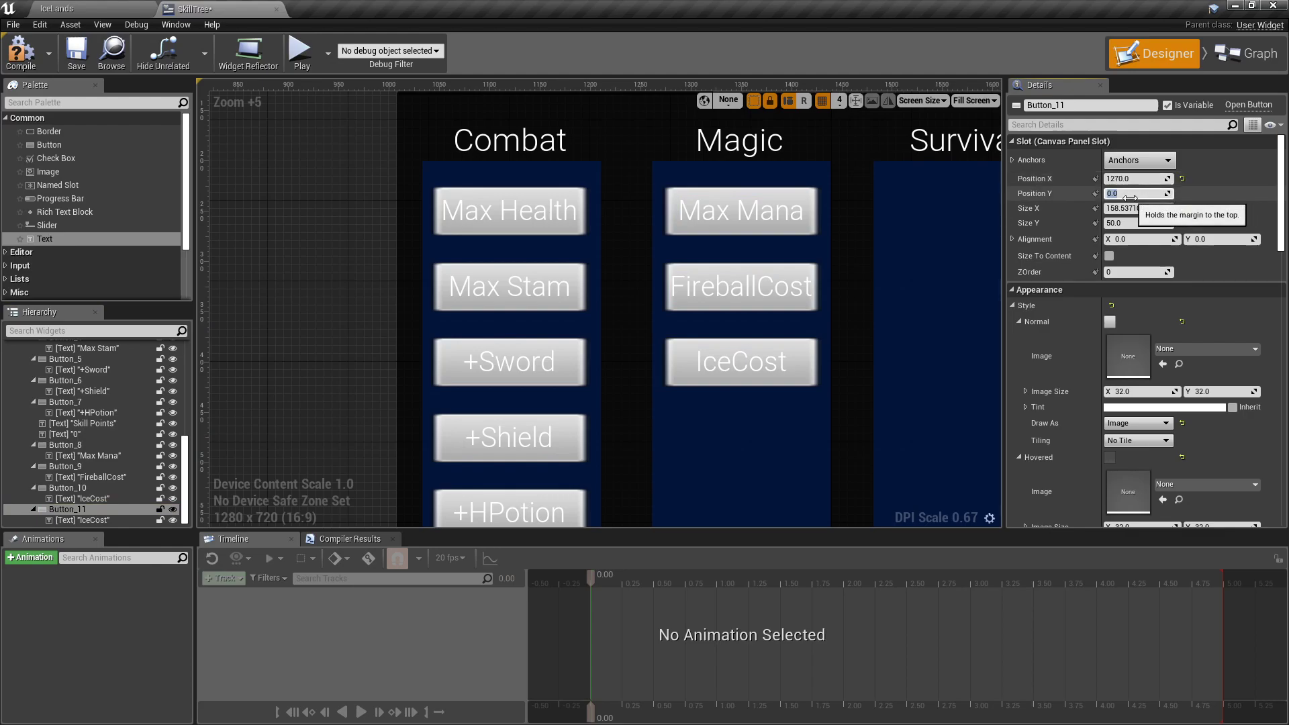
type("4")
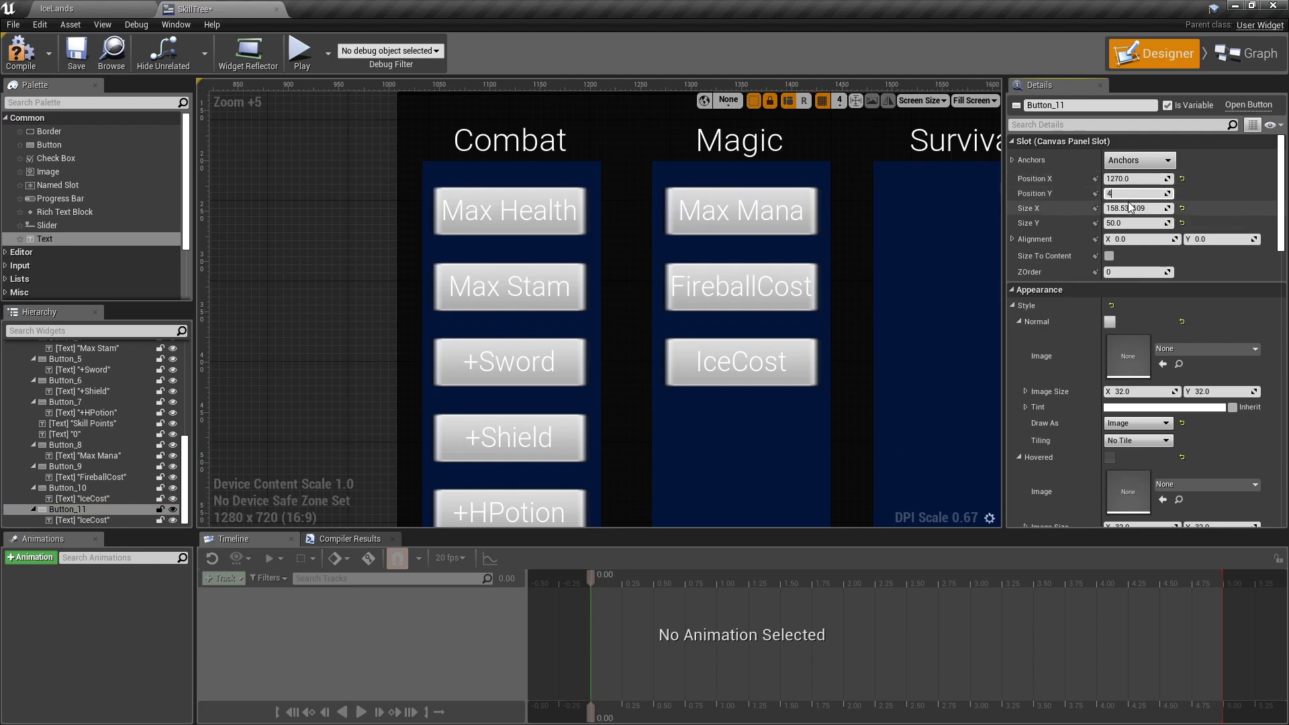
type("25")
key("Return")
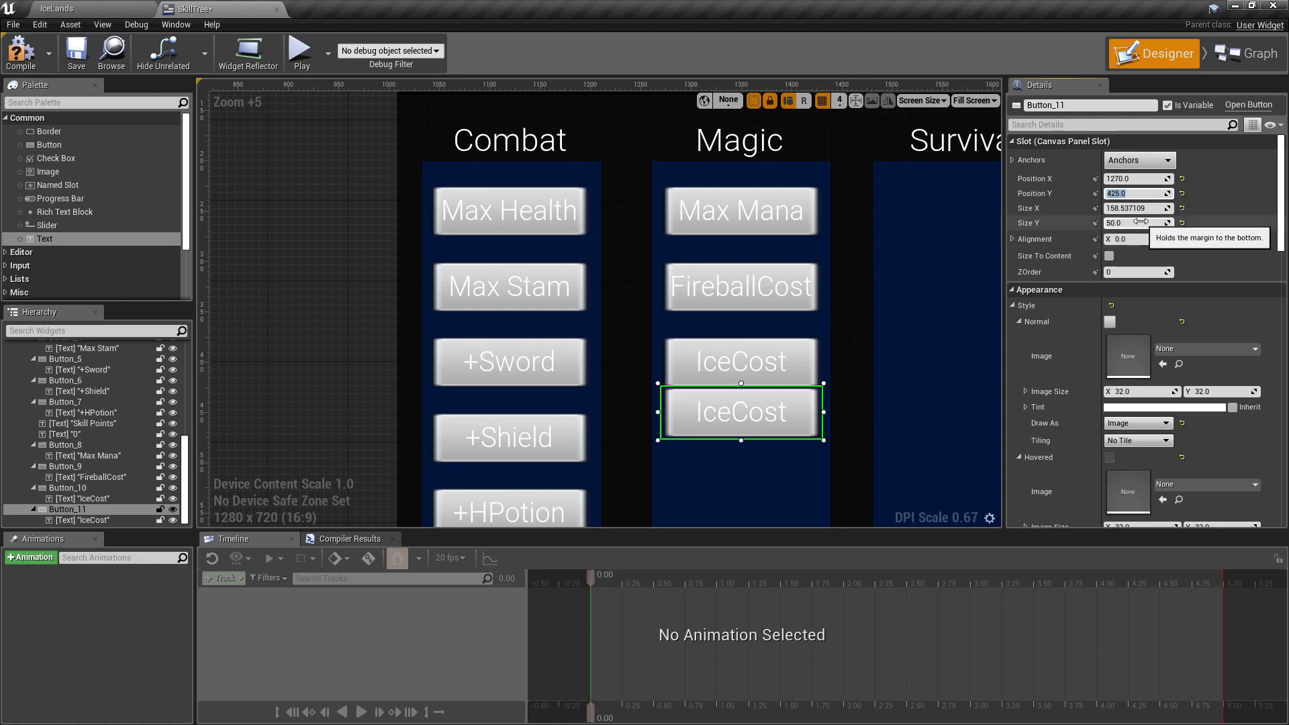
Step: Set the lower IceCost button's Position Y to 450 to match the +Shield button
left_click(580, 428)
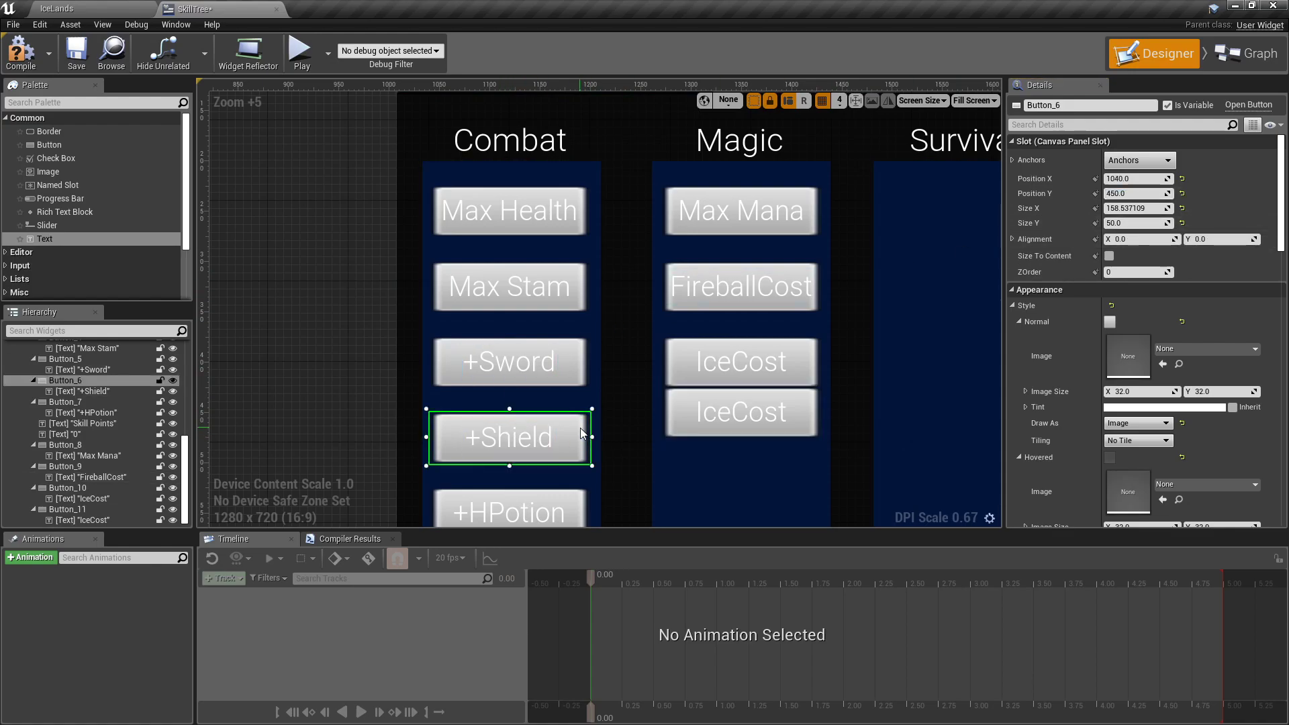
left_click(811, 396)
left_click(1144, 194)
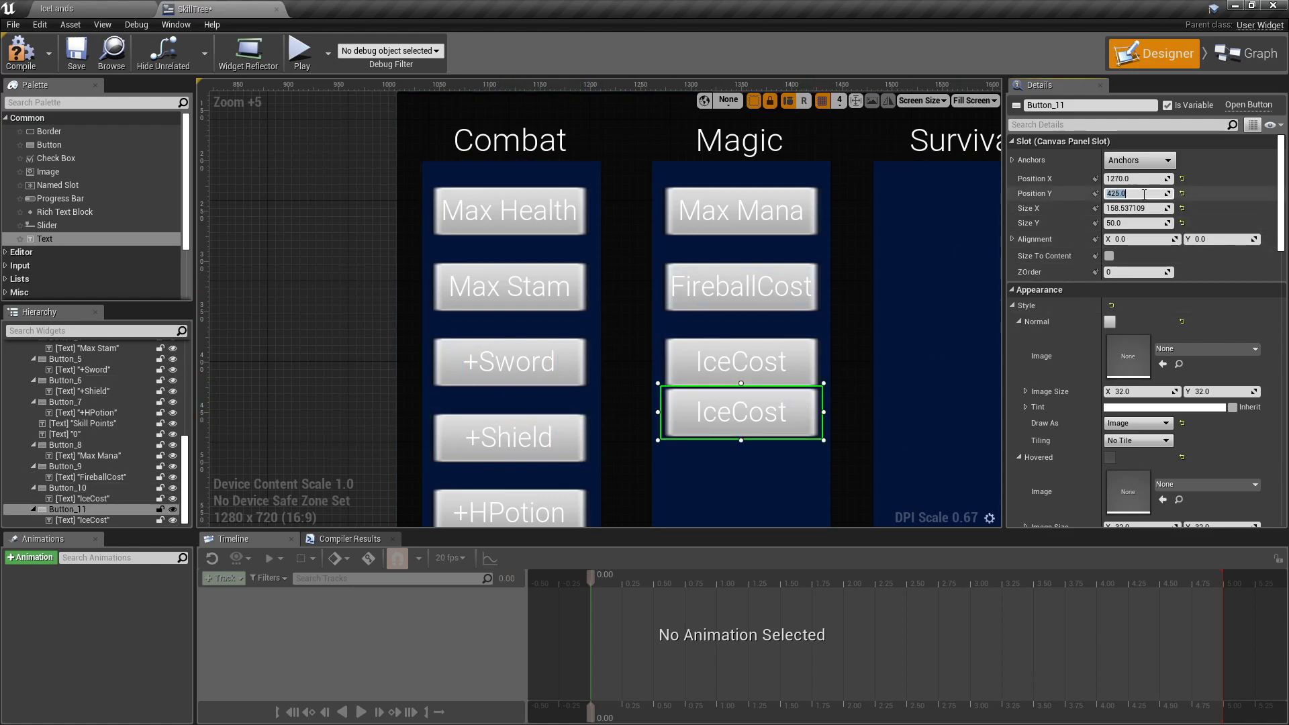
type("450")
key("Return")
Step: Change the label of the fourth button in the Magic panel to HealAmount
right_click_drag(741, 455, 727, 395)
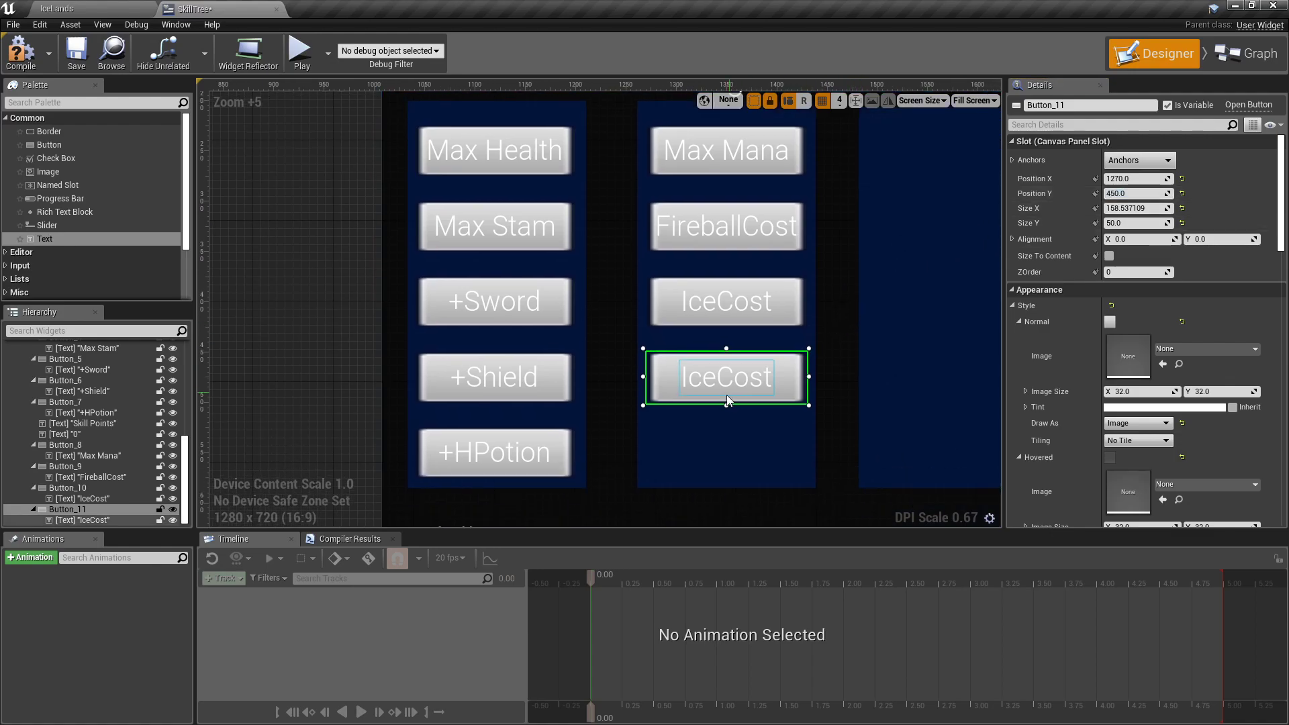
left_click(720, 382)
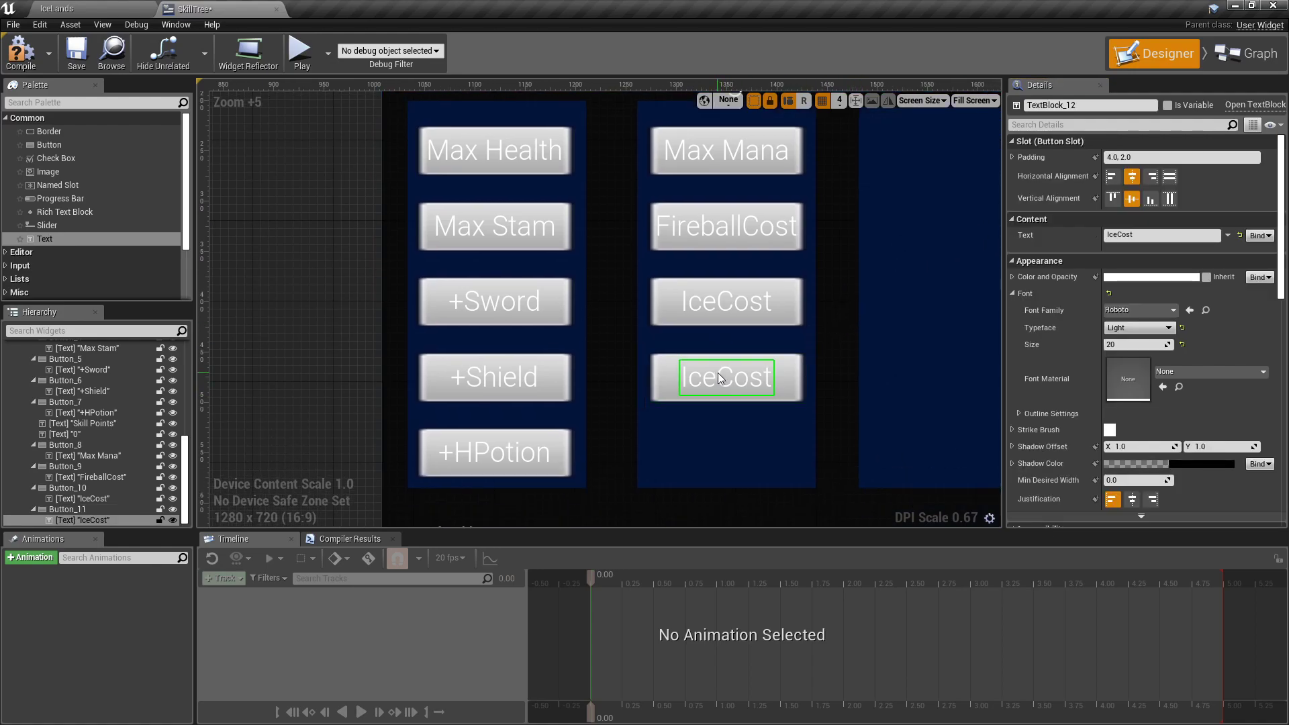
left_click(1141, 235)
type("Heal")
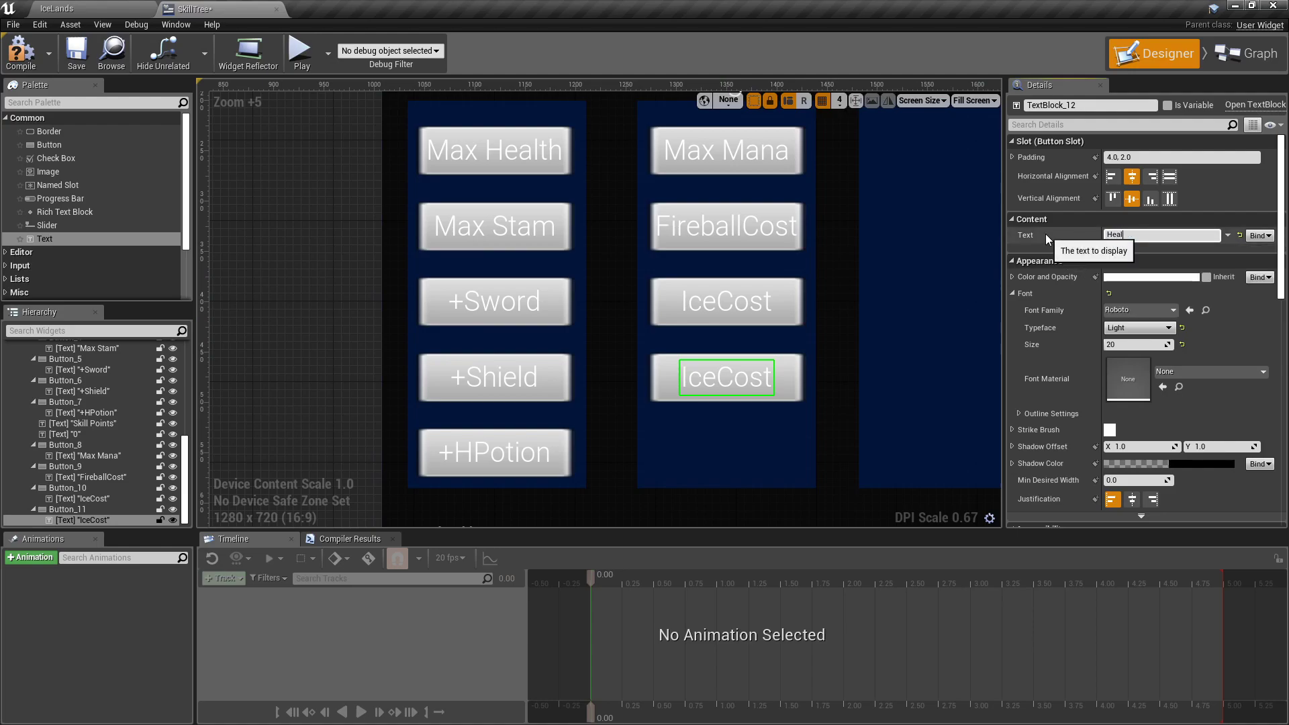
type("Amount")
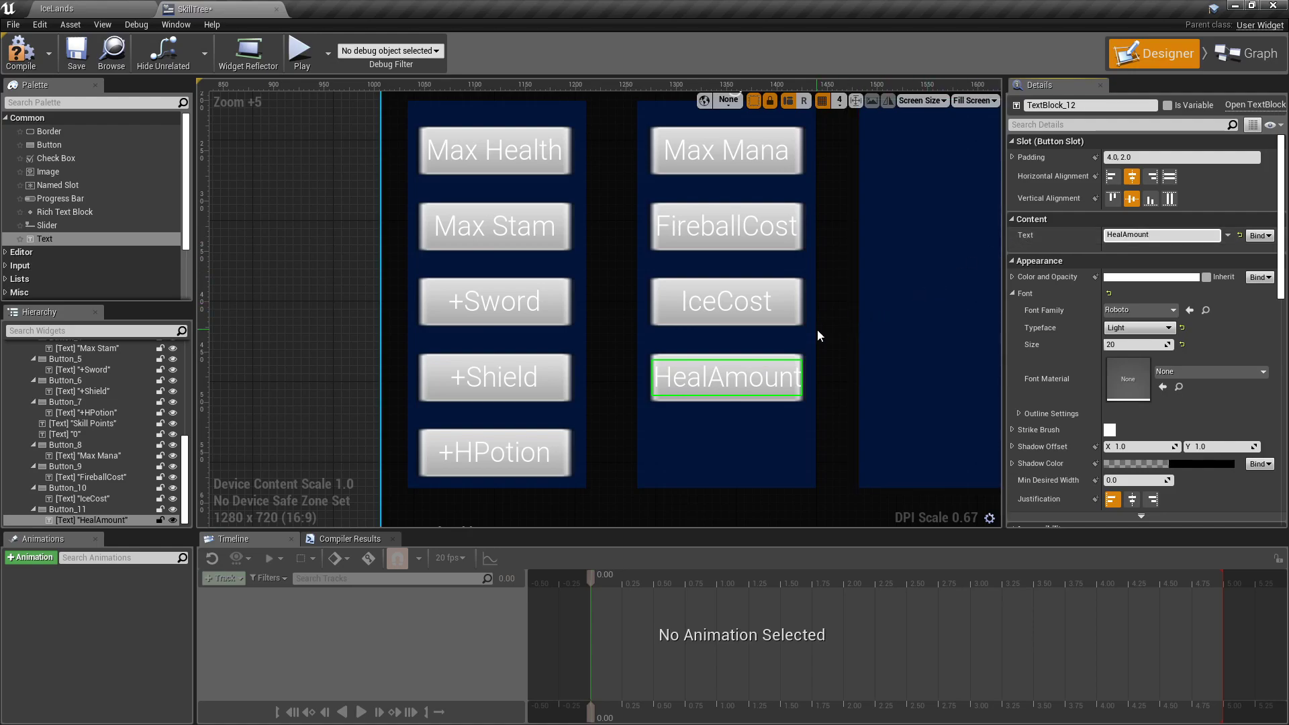
left_click(842, 377)
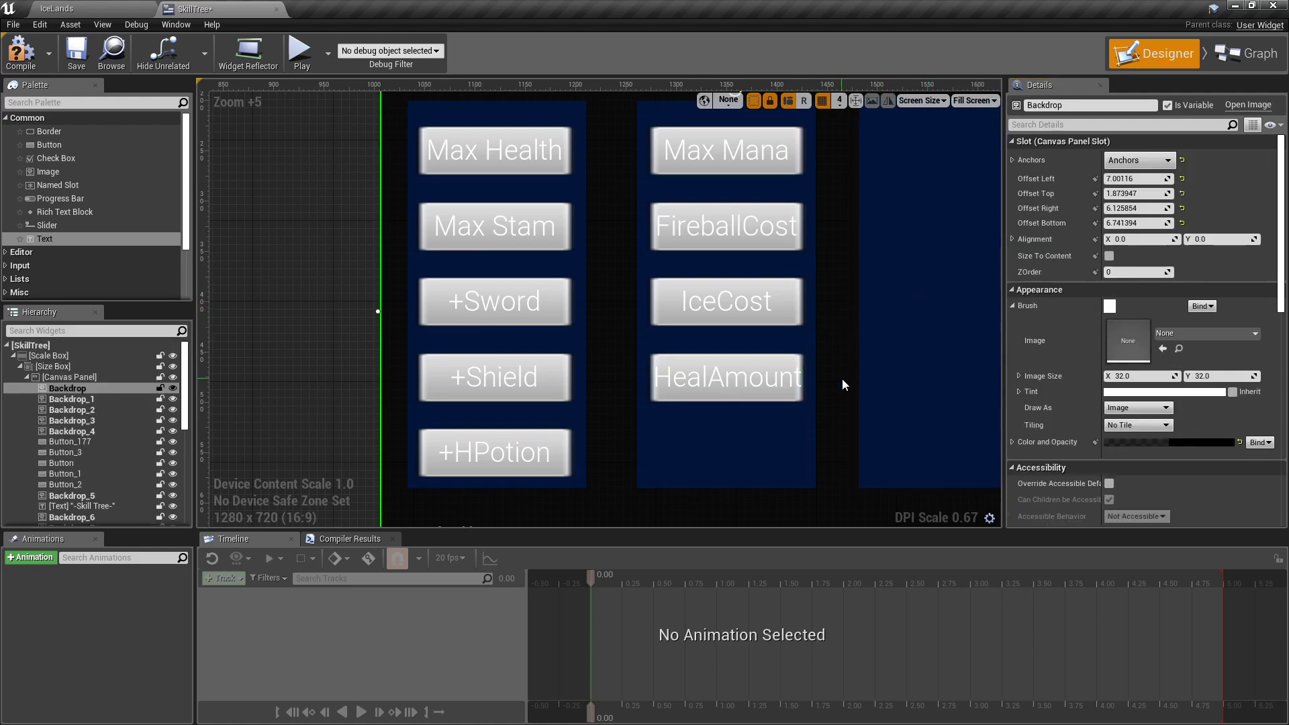
Step: Duplicate the HealAmount button and place the copy at Position X 1270, vertically level with the +HPotion button
left_click(794, 396)
right_click(795, 397)
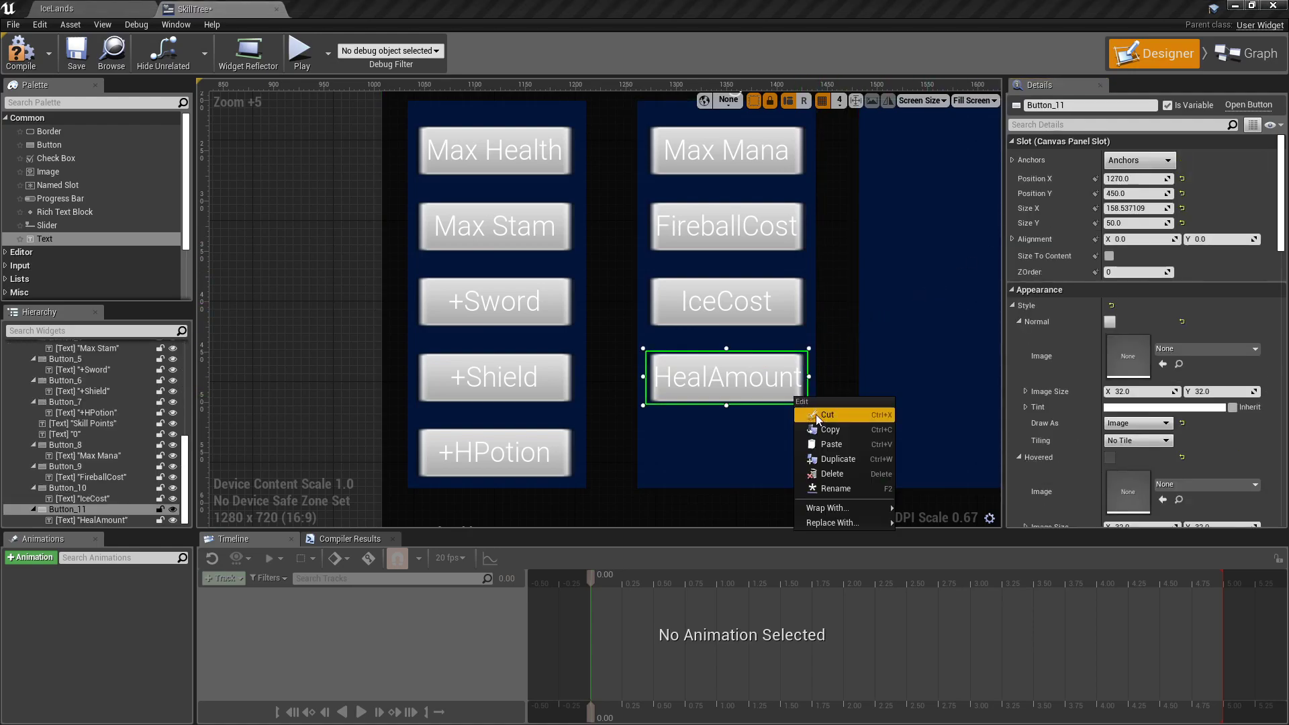
left_click(848, 458)
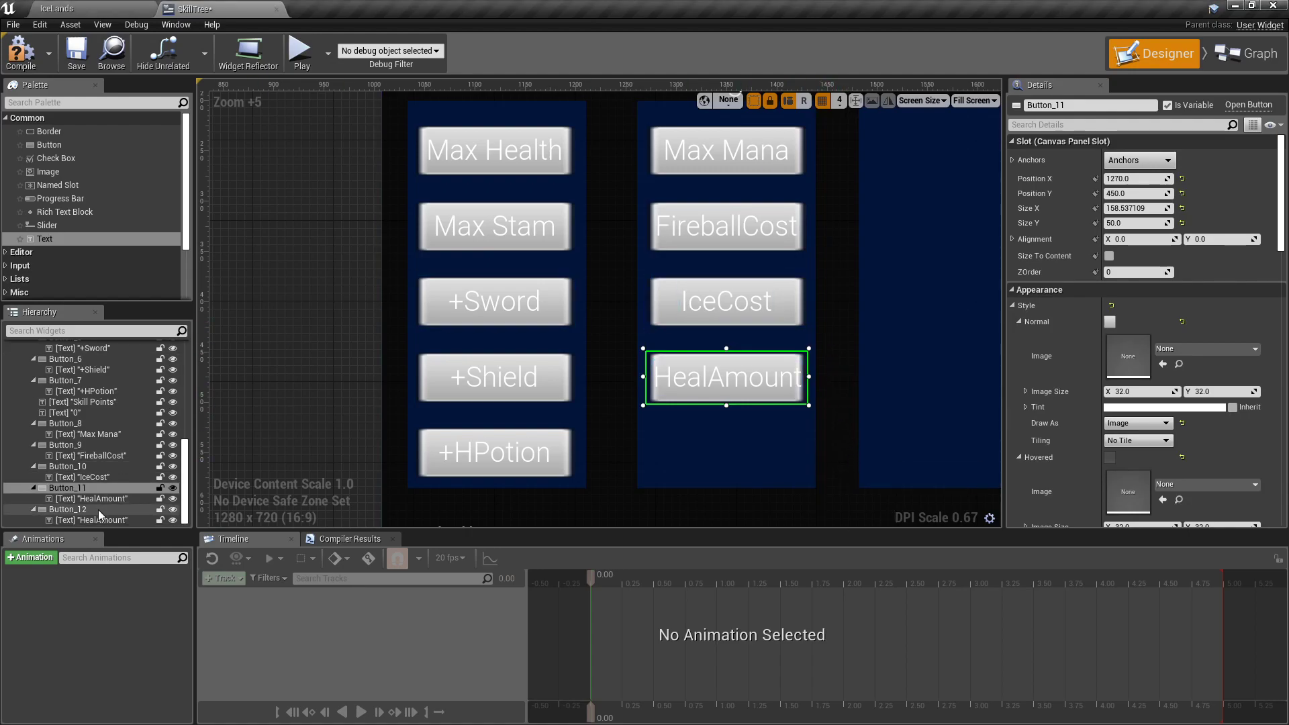
left_click(98, 509)
left_click(1129, 179)
type("10")
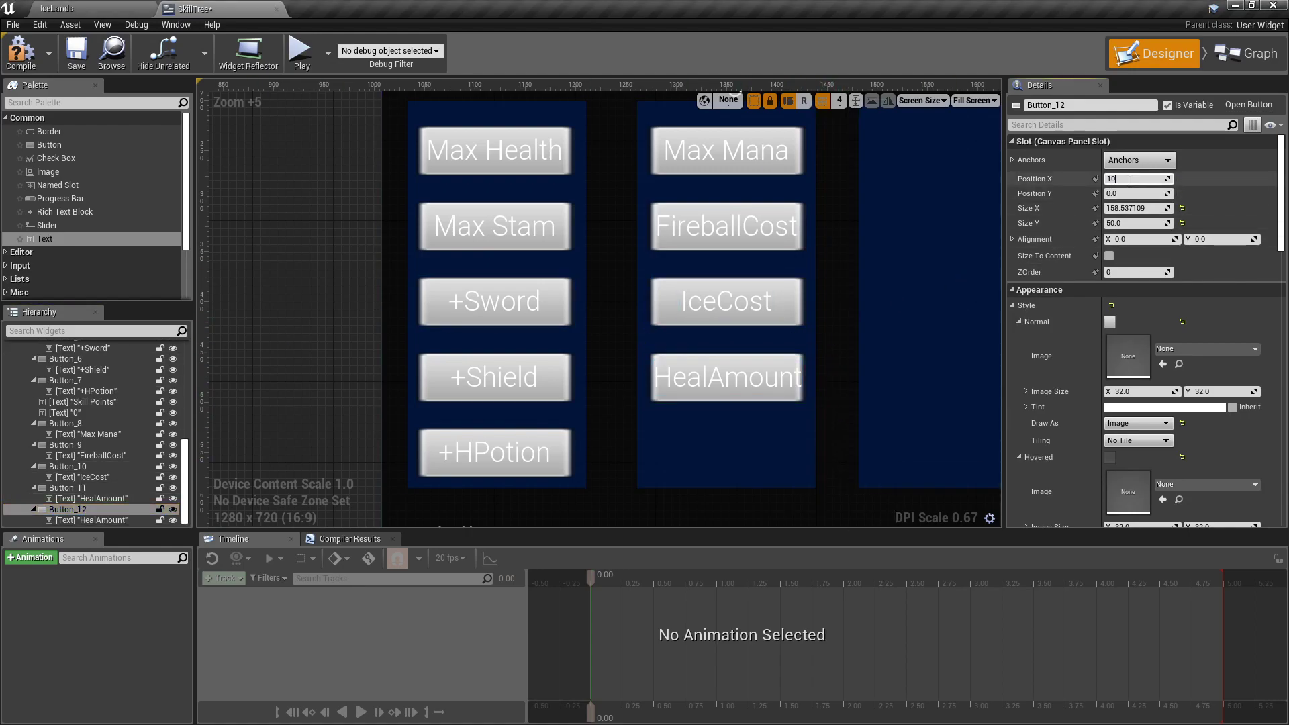
type("70")
key("Tab")
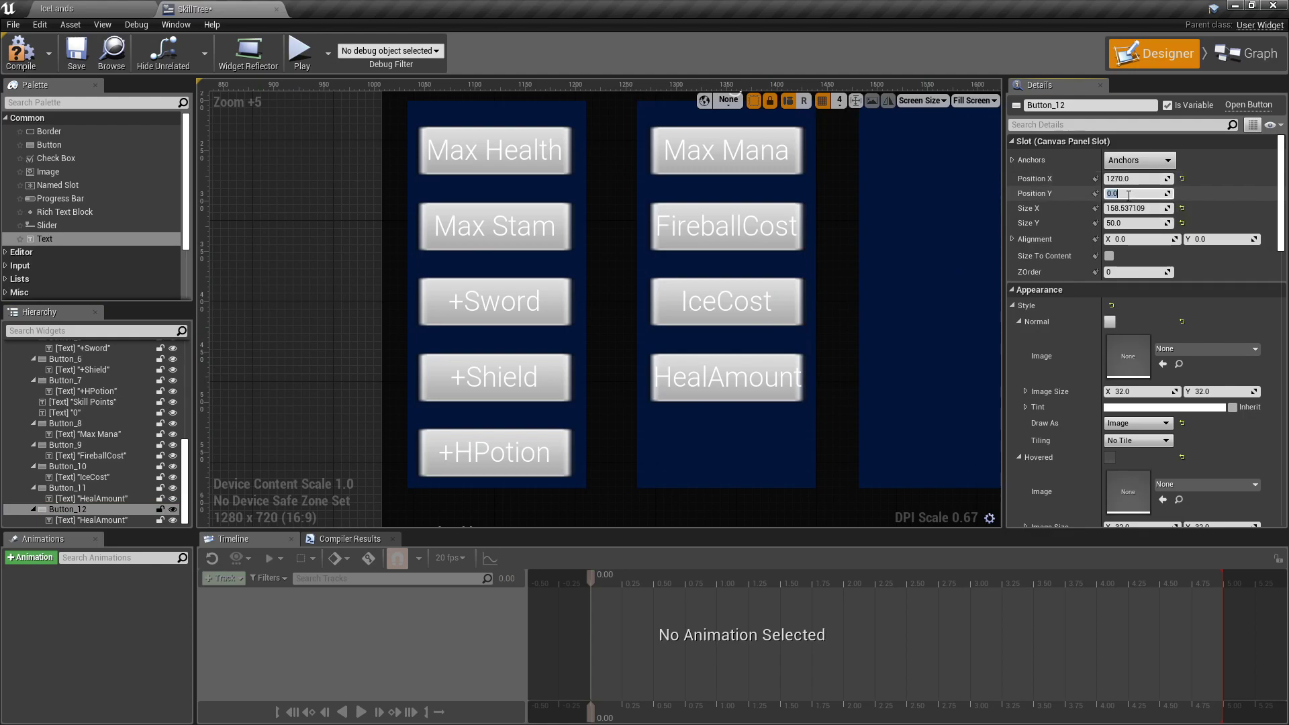
left_click(749, 403)
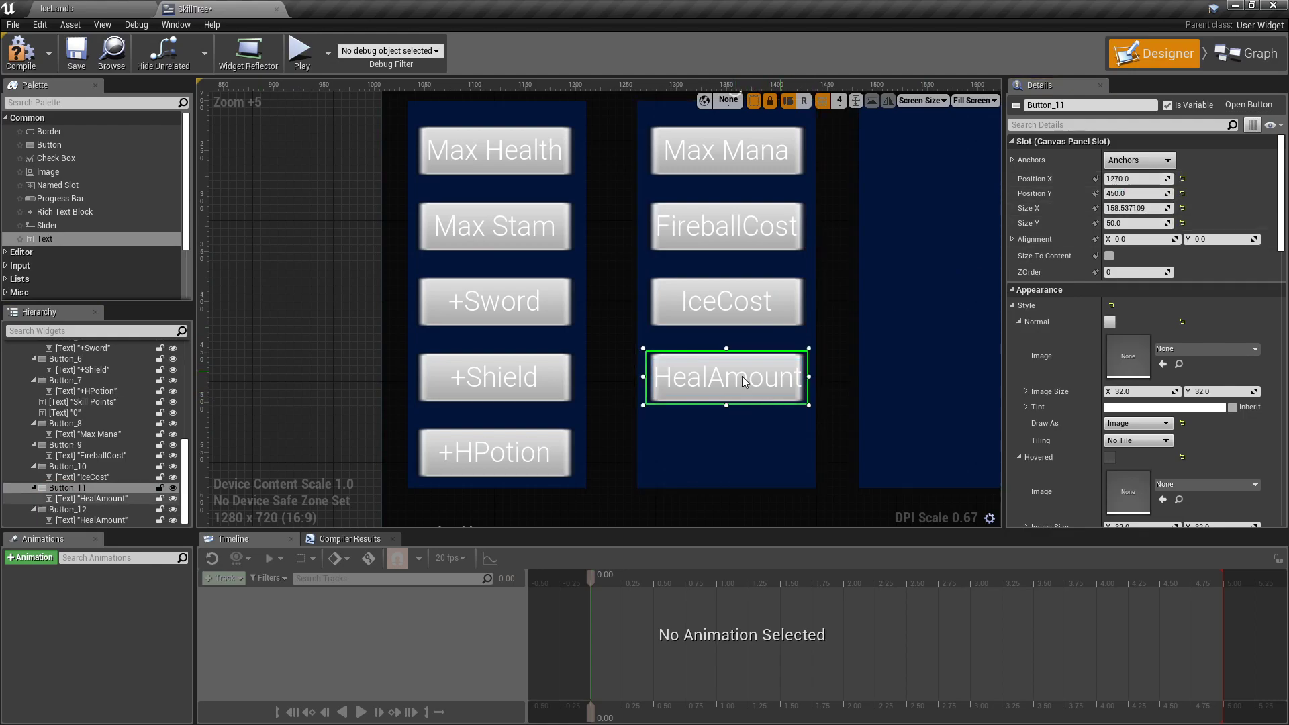
left_click(112, 509)
left_click(1134, 194)
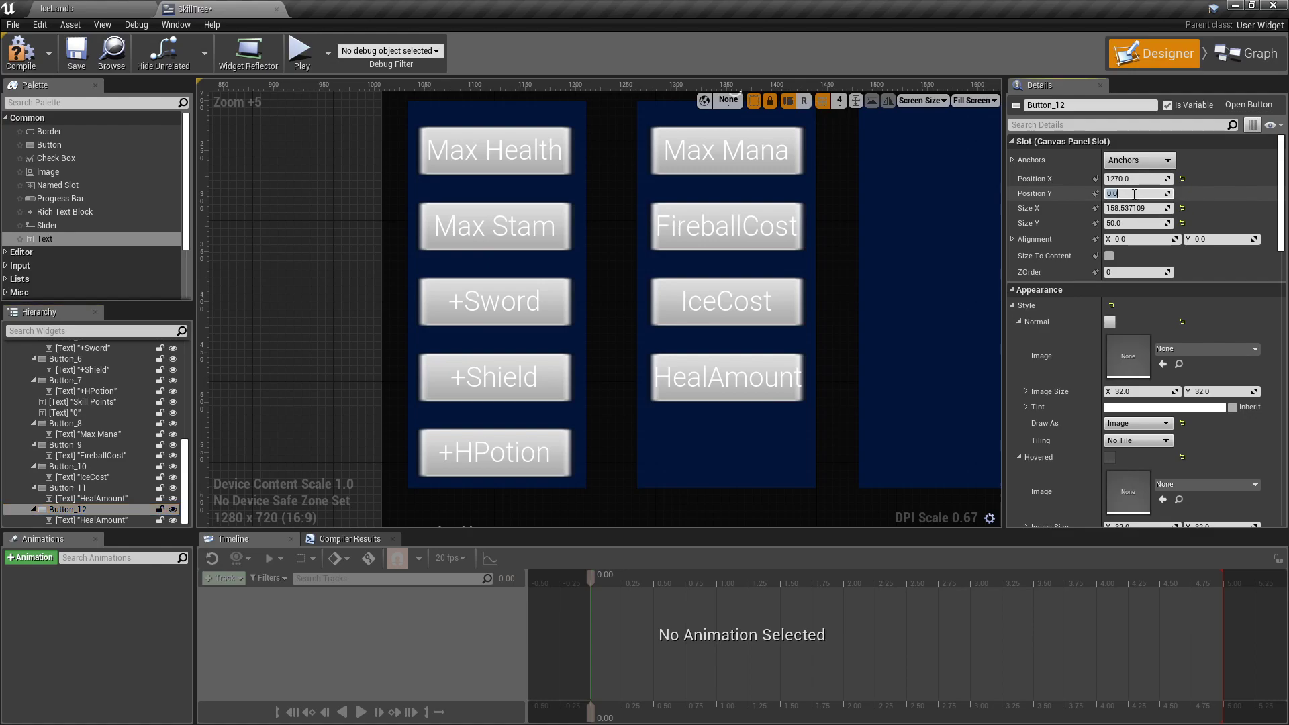
key("Return")
Step: Change the label of the fifth button in the Magic panel to +MPotency
left_click(727, 452)
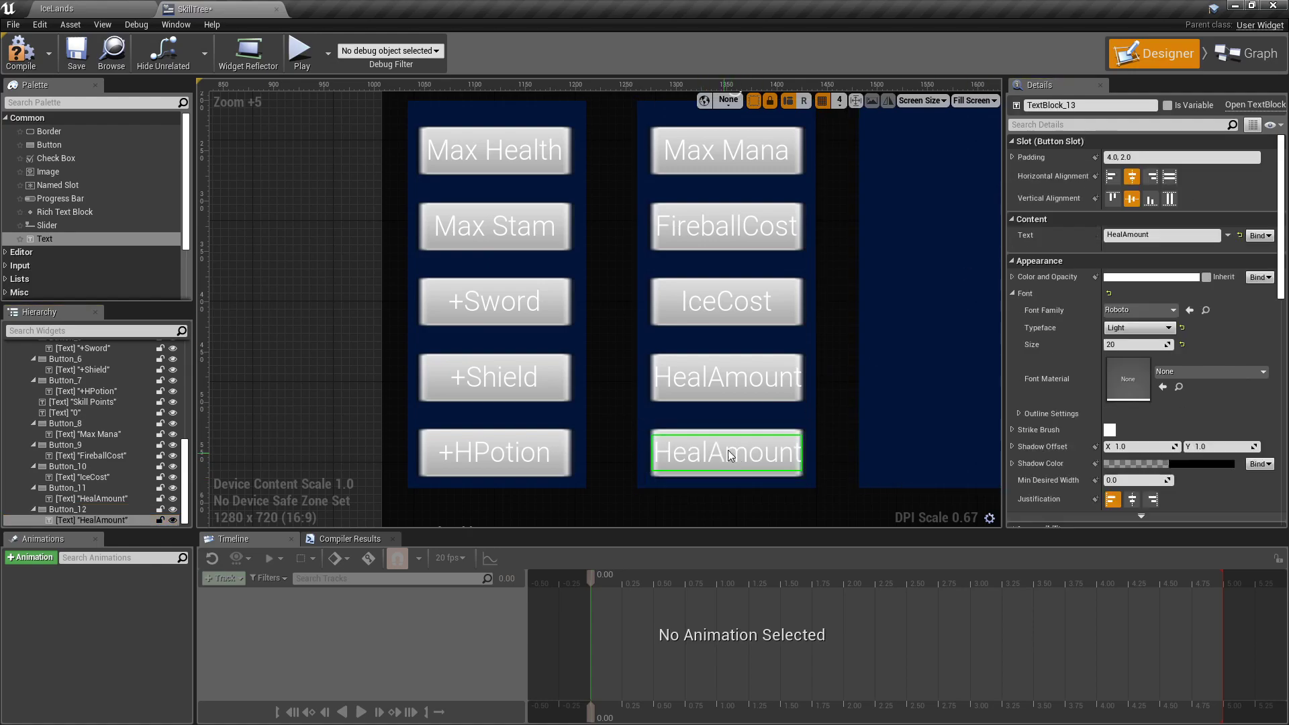
left_click(1120, 234)
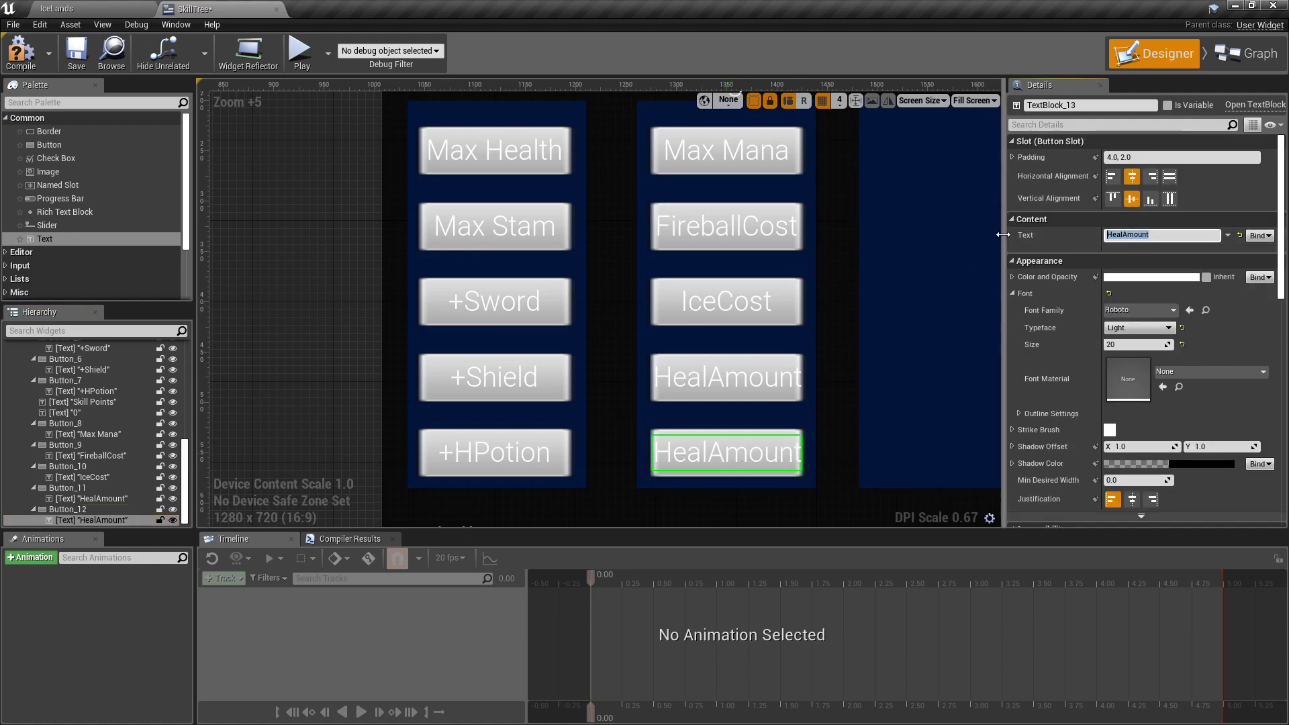
type("+MPotency")
key("Return")
scroll(893, 279, "down", 4)
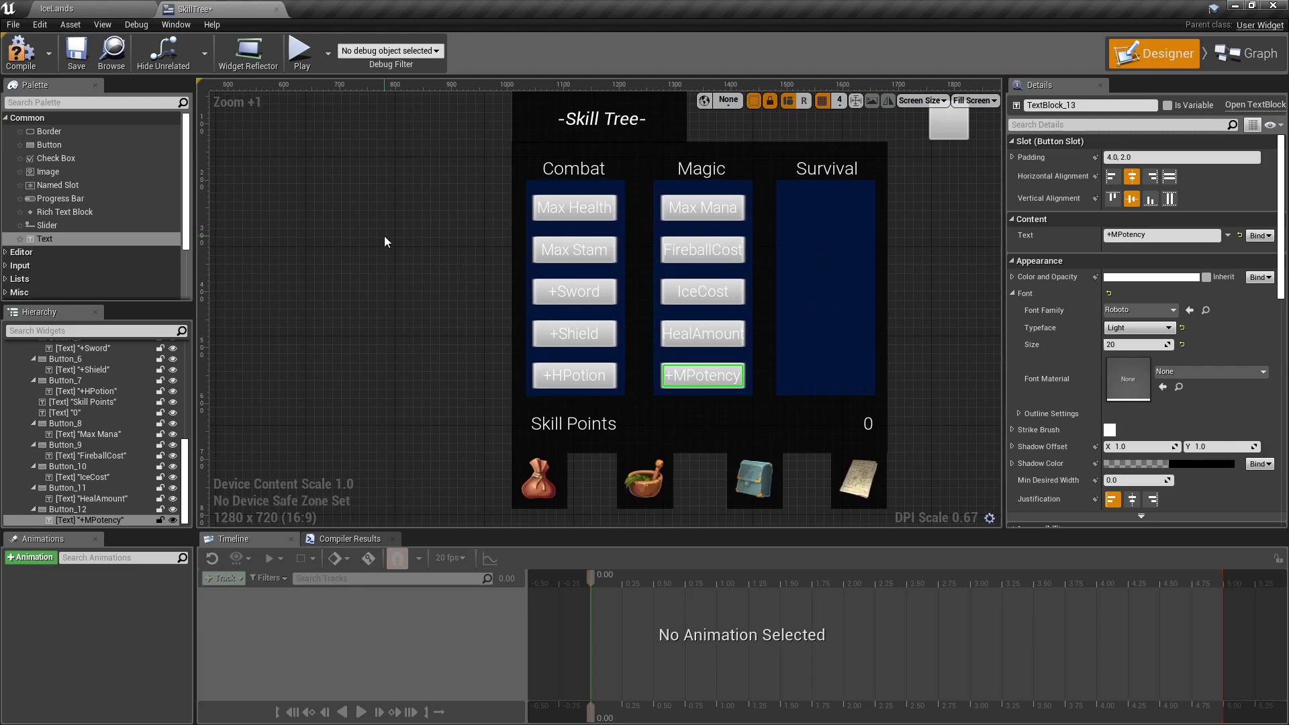
Step: Duplicate the Max Mana button and move the copy to the top of the Survival panel
left_click(746, 215)
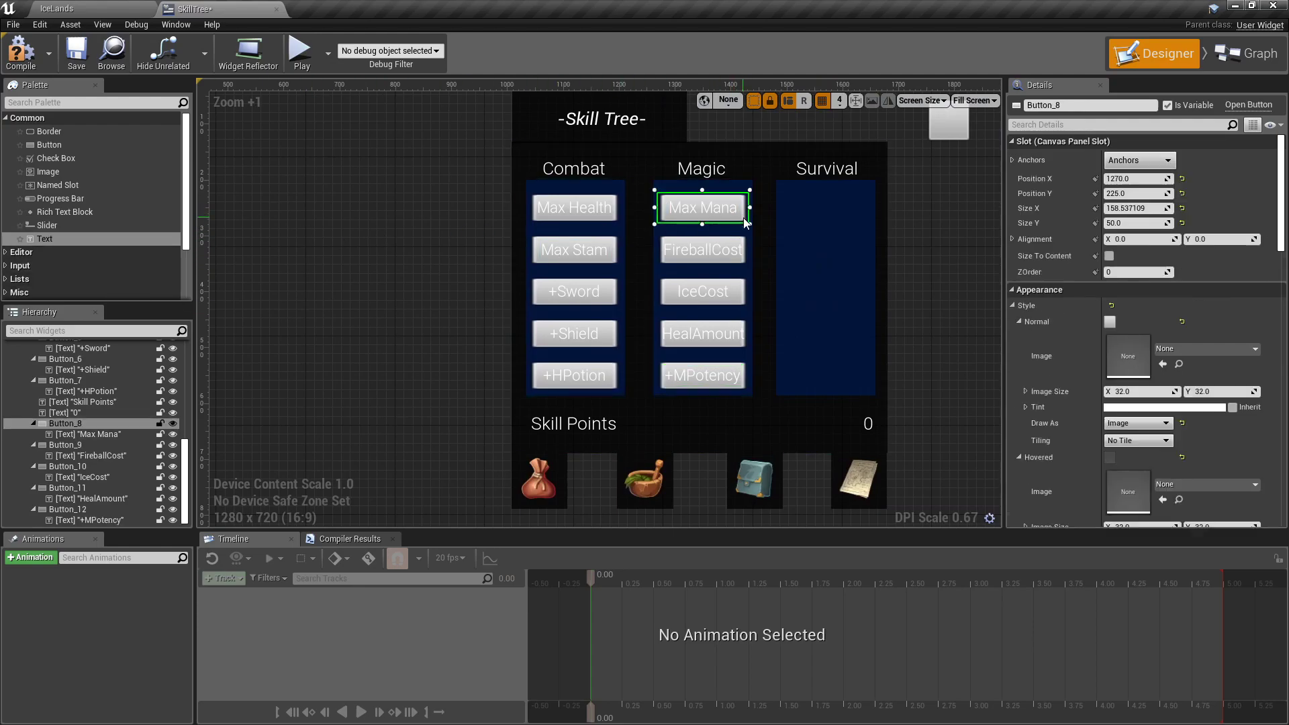
right_click(745, 216)
left_click(785, 280)
scroll(481, 238, "down", 2)
left_click_drag(230, 115, 921, 232)
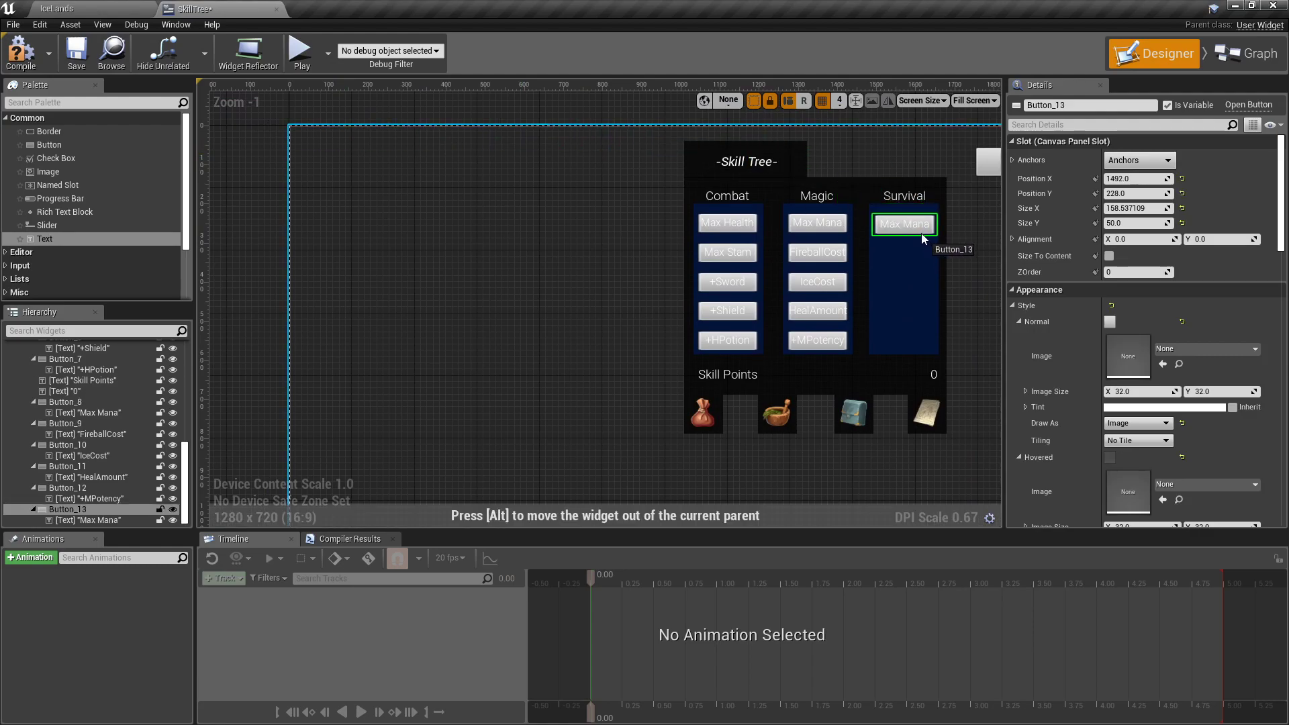
key("Left")
Step: Set the Survival panel button's Position Y to 225 and Position X to 1490
scroll(921, 233, "up", 6)
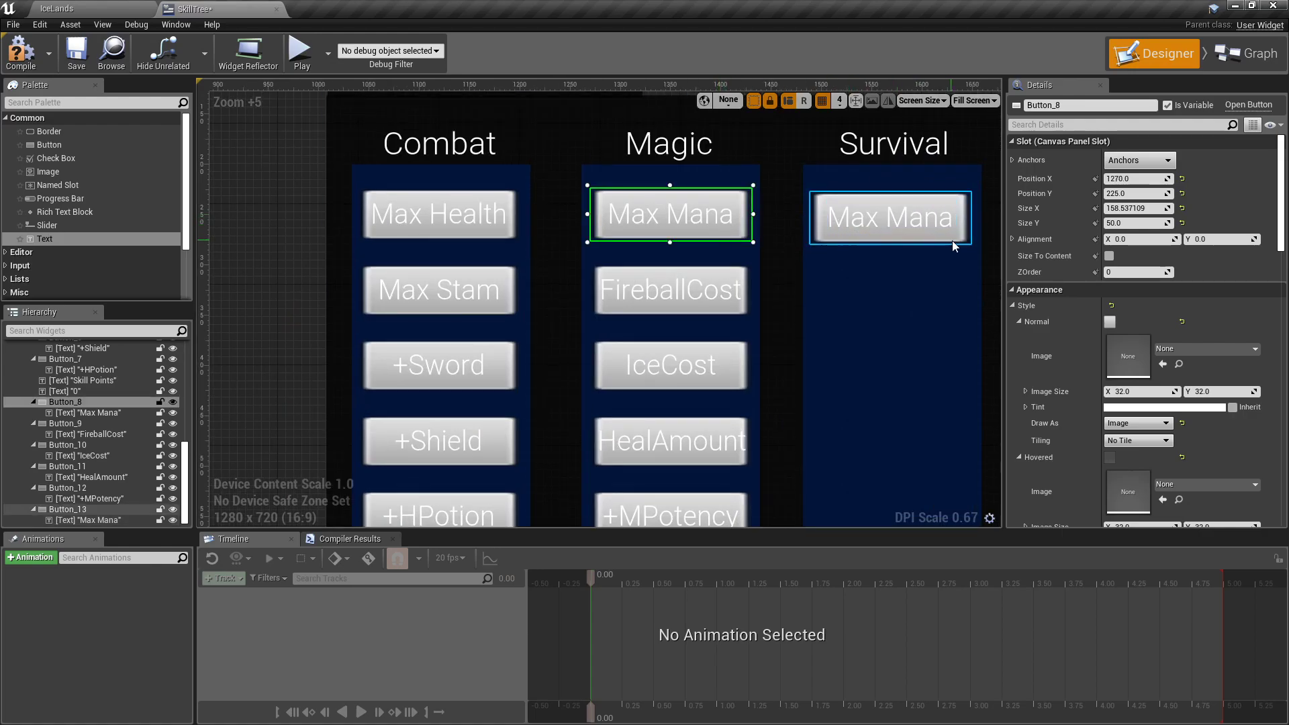
left_click(1135, 194)
type("225")
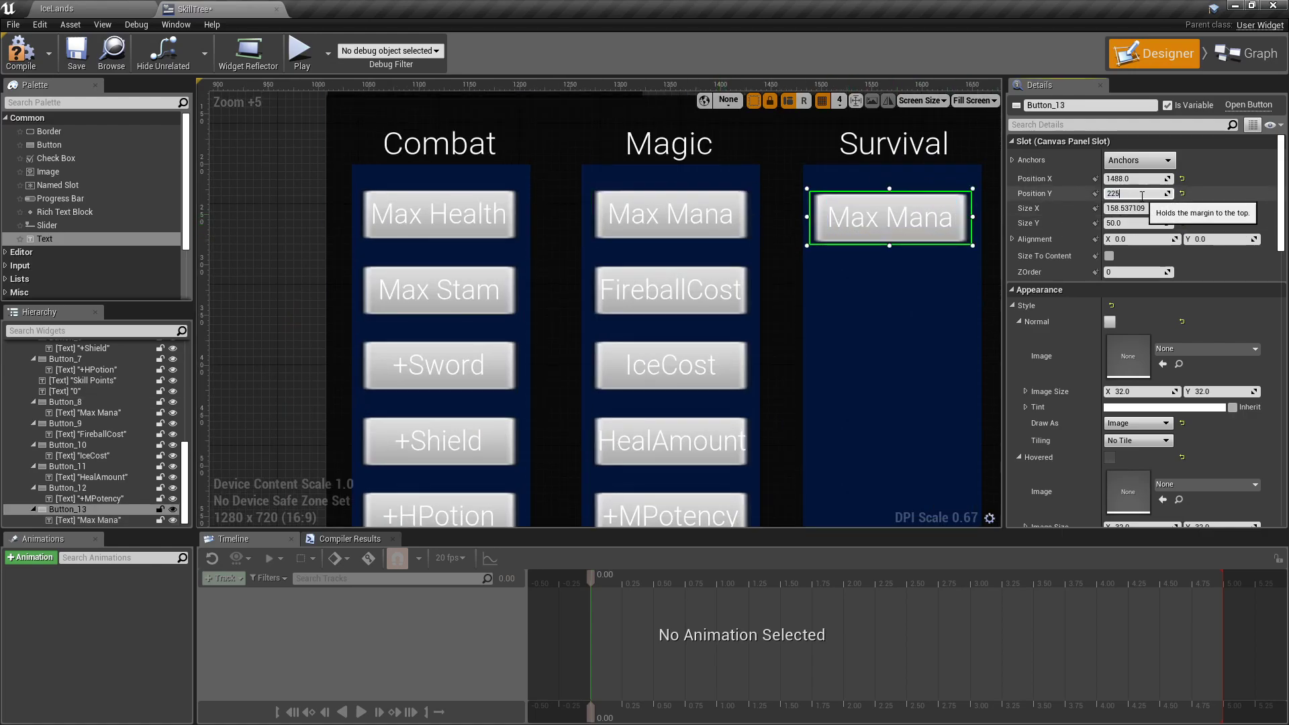
key("Return")
right_click_drag(993, 227, 863, 228)
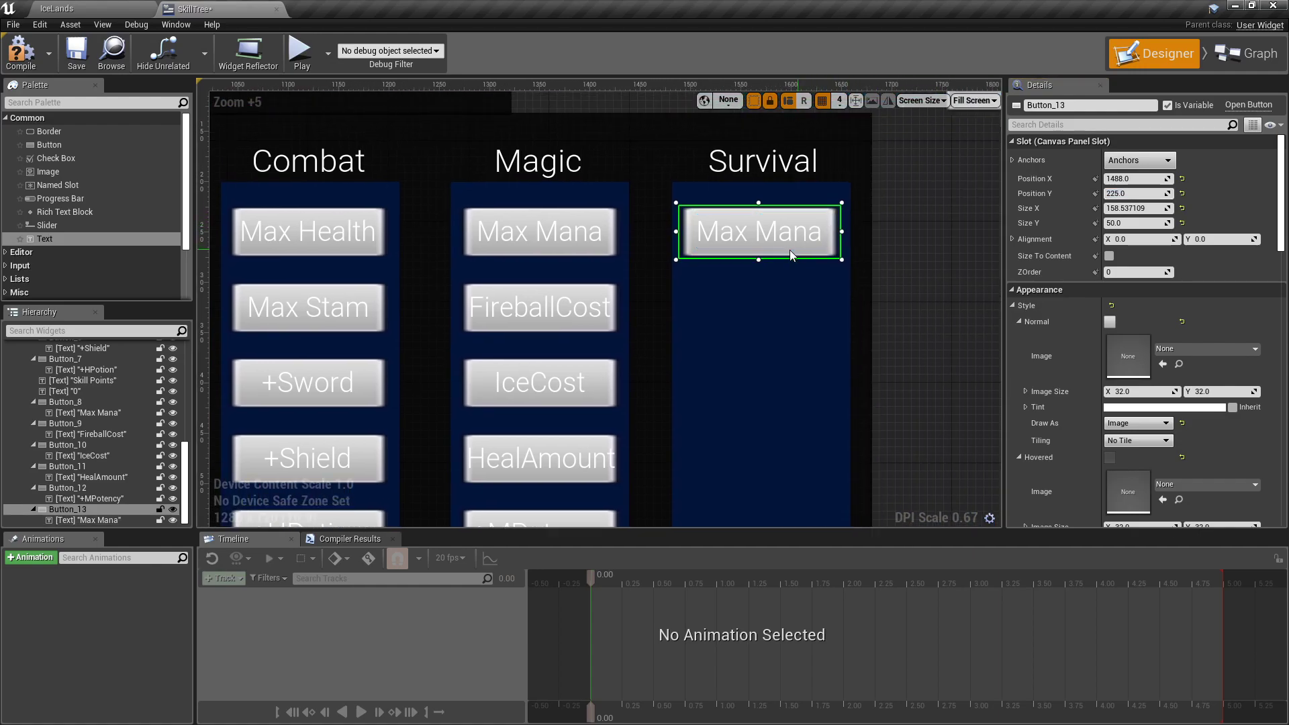
scroll(675, 249, "up", 5)
left_click(1134, 178)
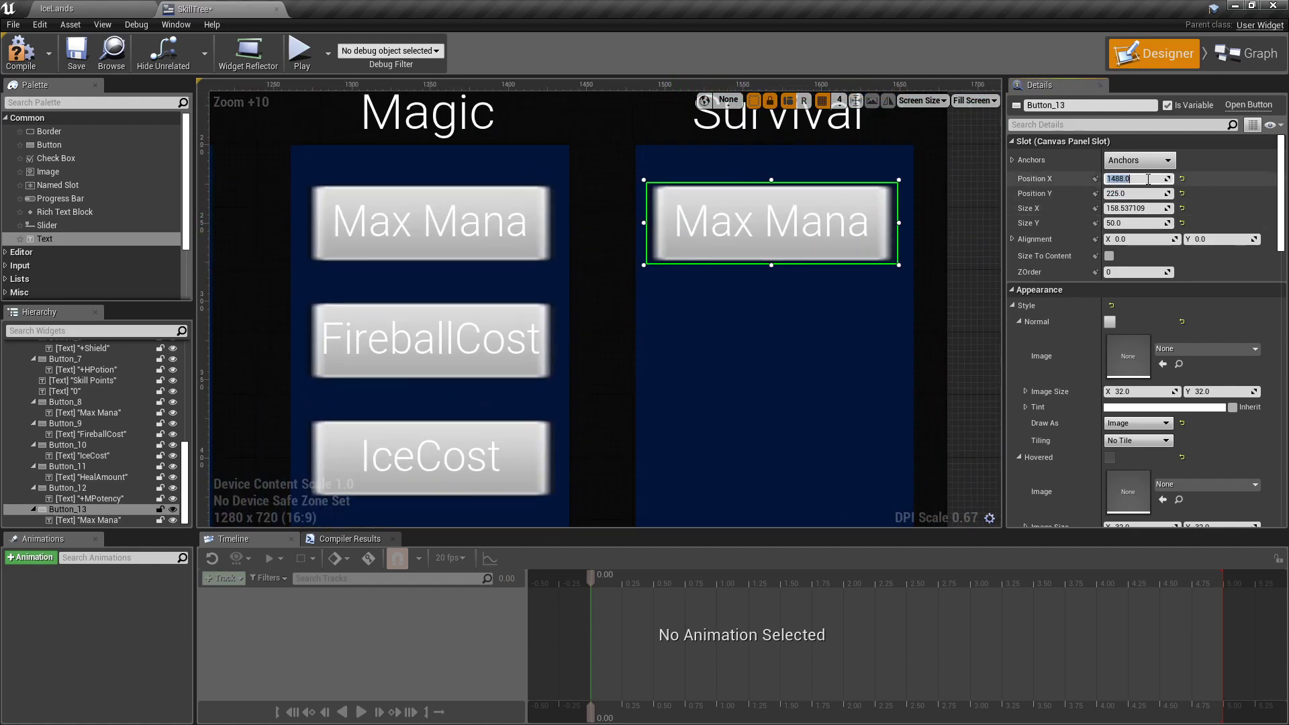
type("149")
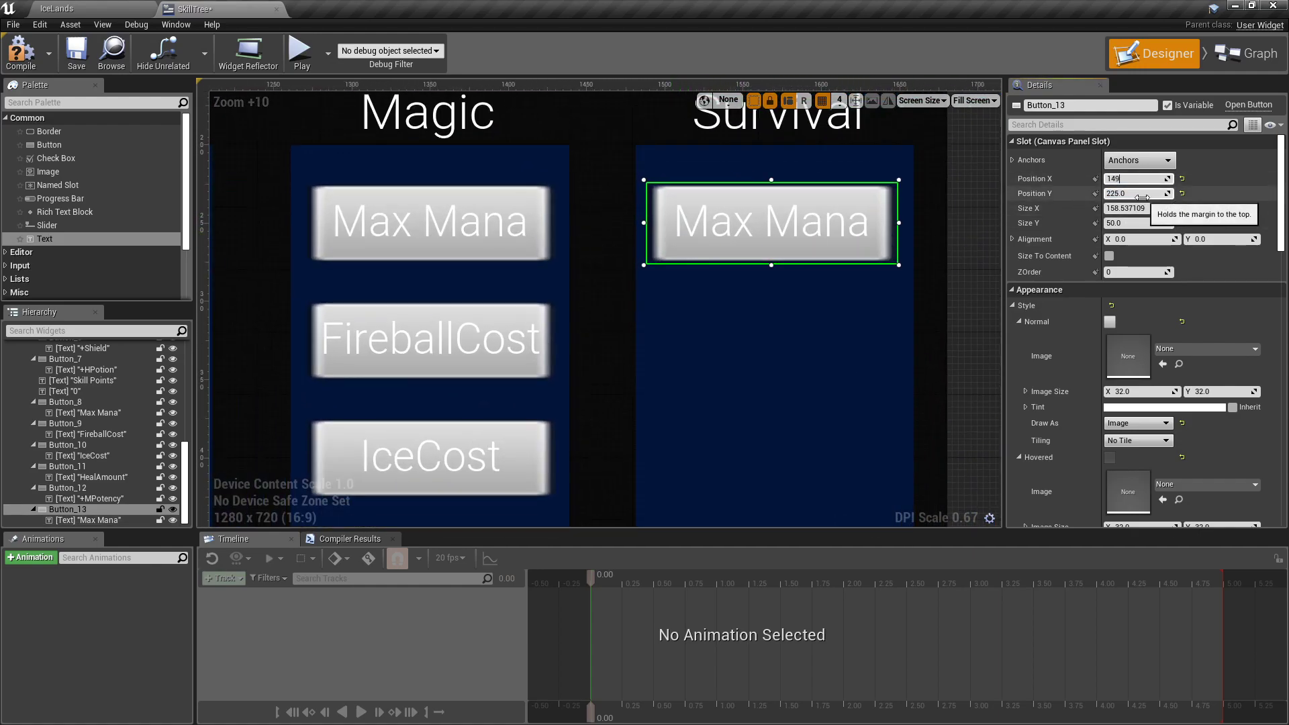
type("0")
key("Return")
left_click(969, 235)
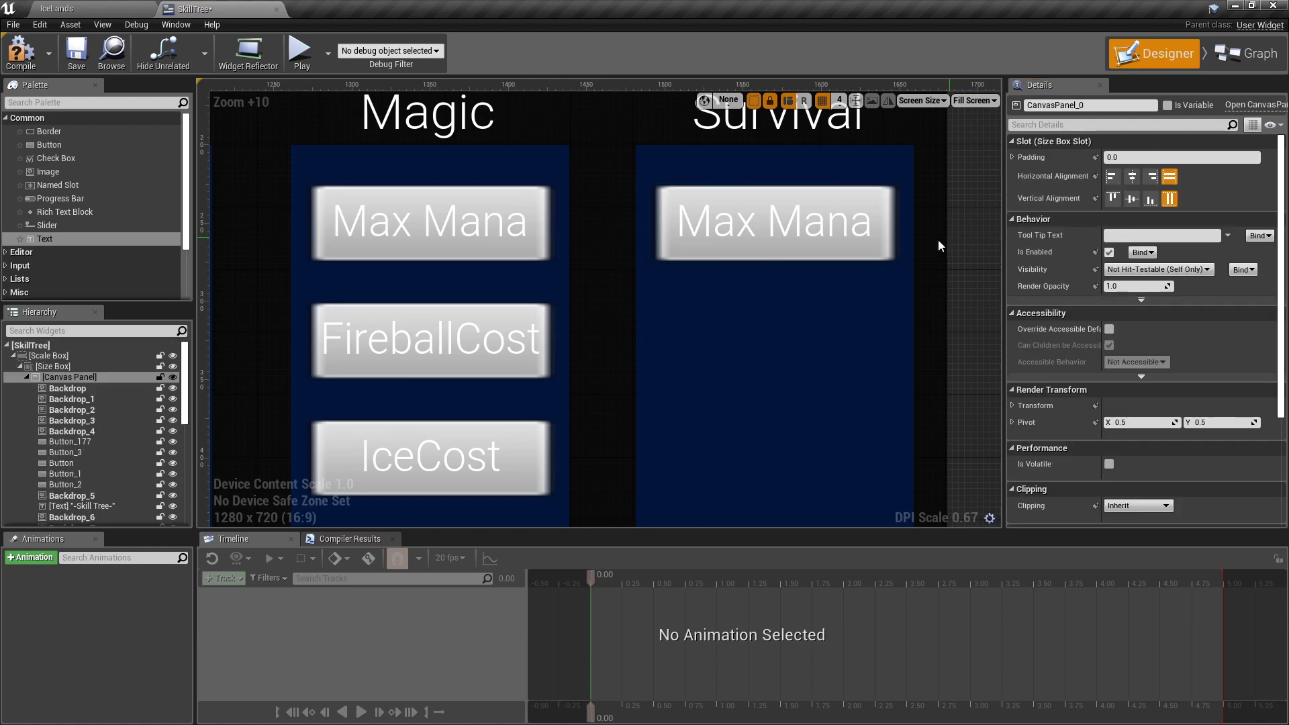
Step: Change the label of the first button in the Survival panel to HungerDrain
left_click(878, 251)
left_click(836, 224)
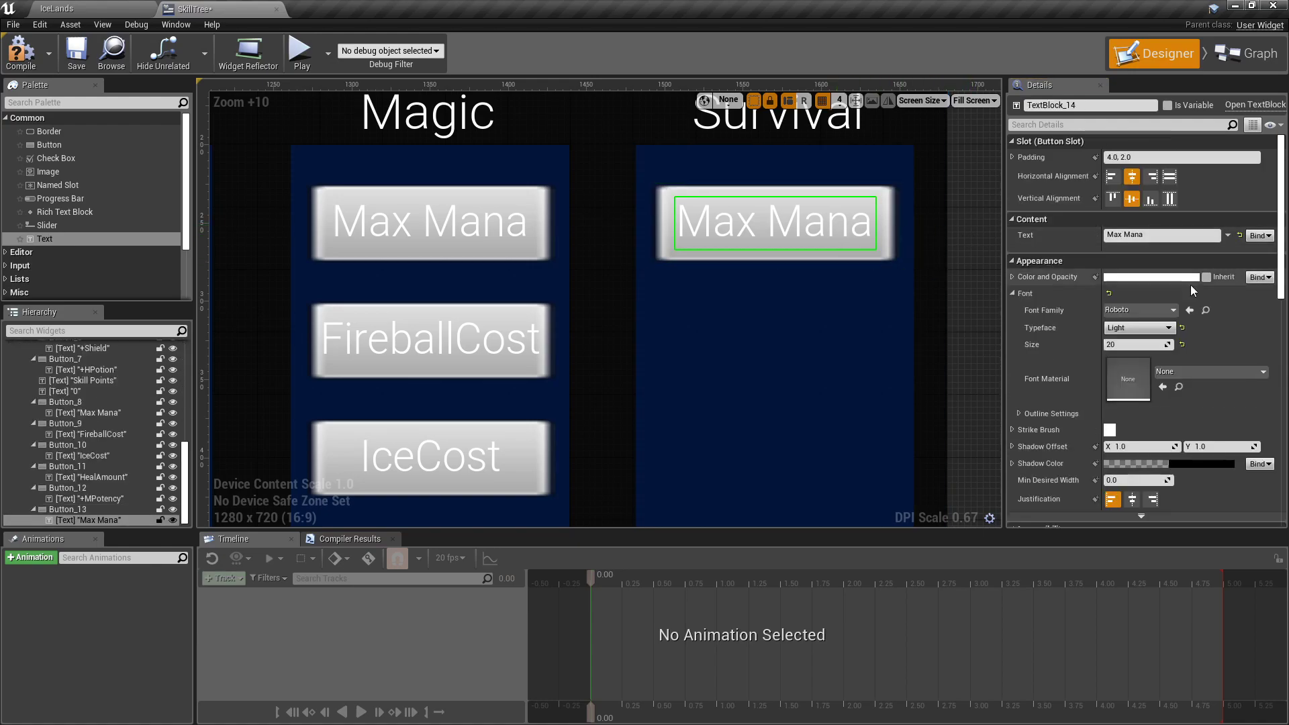
left_click(1134, 234)
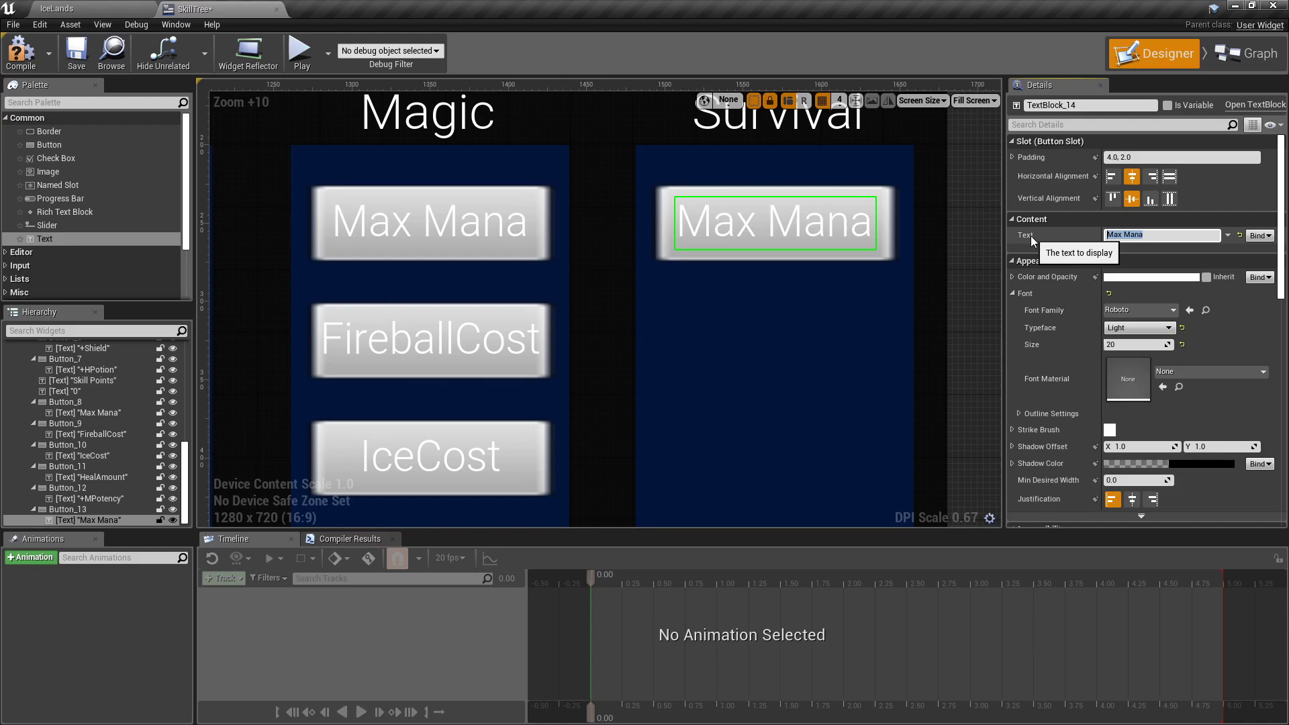
type("HungerDrain")
left_click(987, 242)
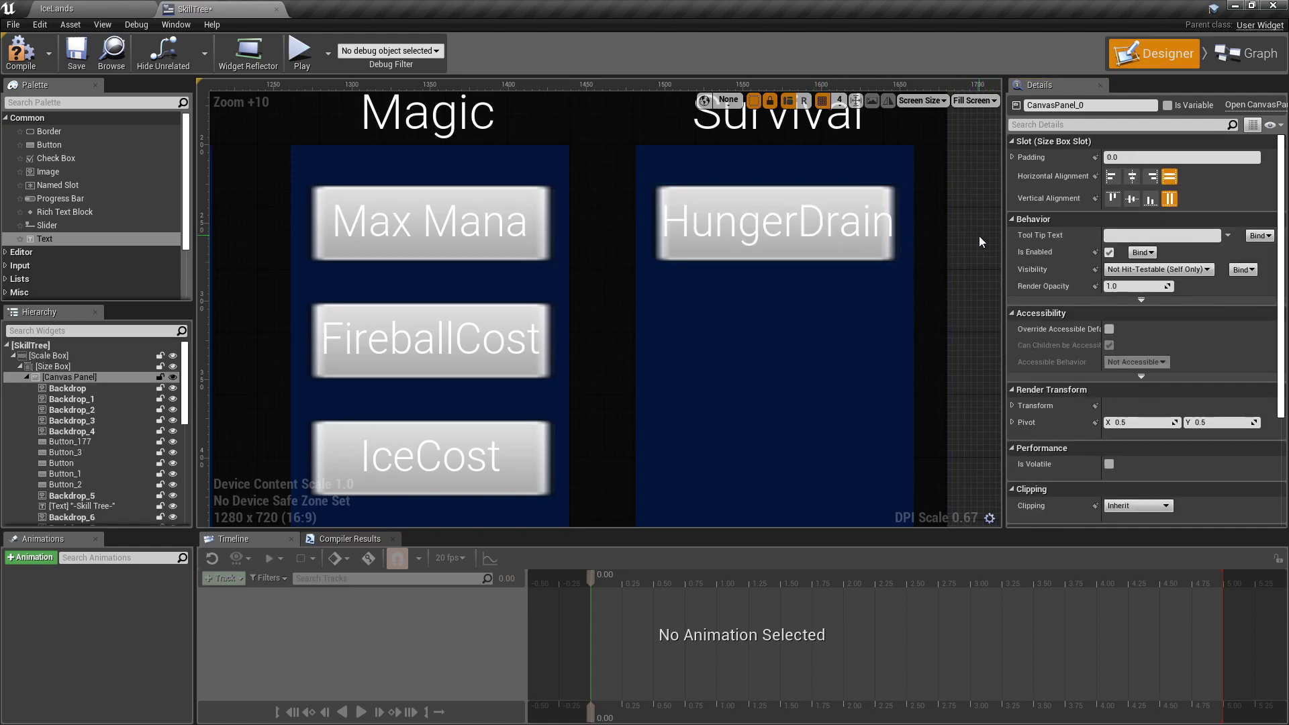
Step: Duplicate the HungerDrain button and place the copy at Position X 1490 and Position Y 300
right_click_drag(979, 235, 907, 235)
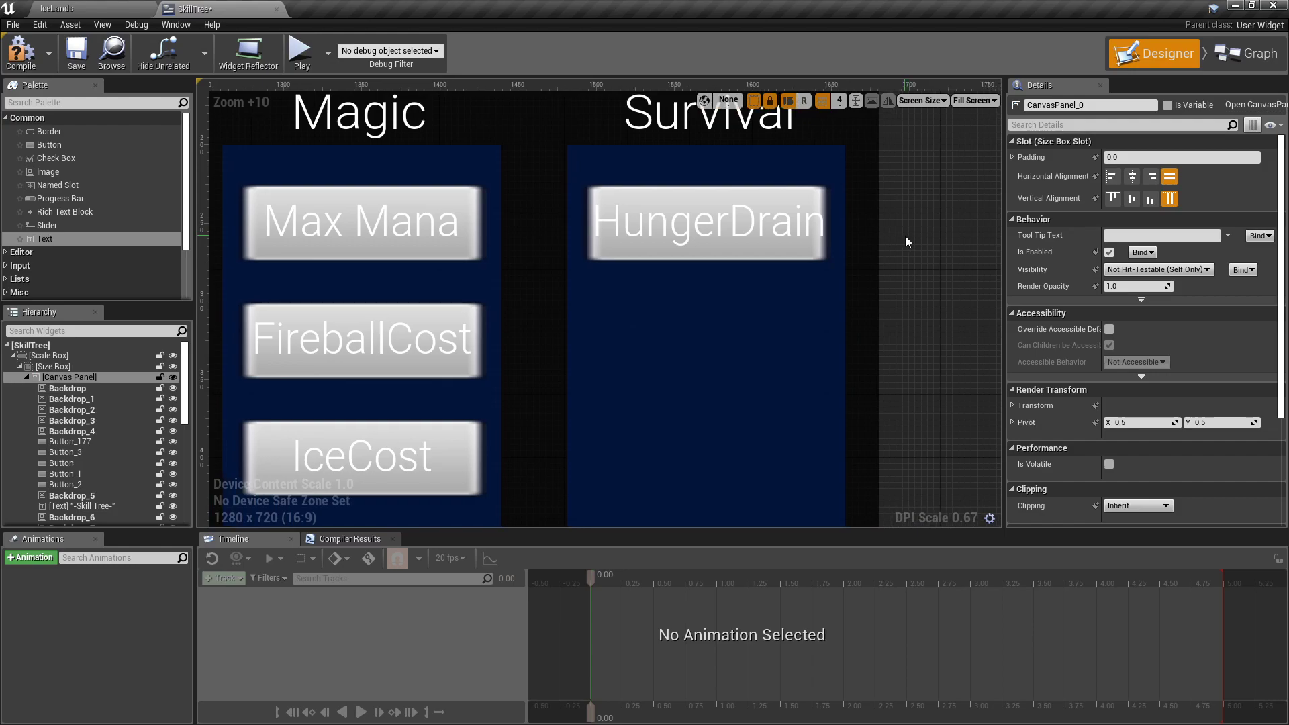
left_click(796, 257)
right_click(795, 256)
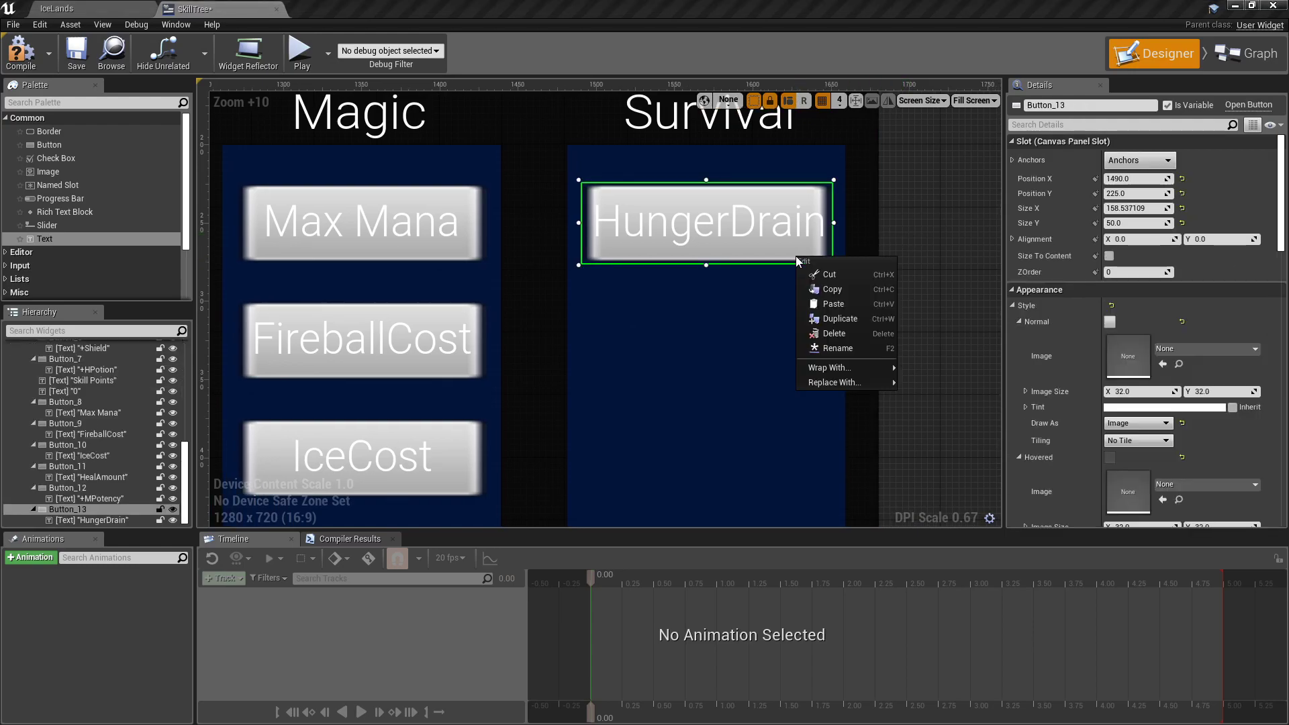
left_click(852, 315)
scroll(119, 463, "down", 1)
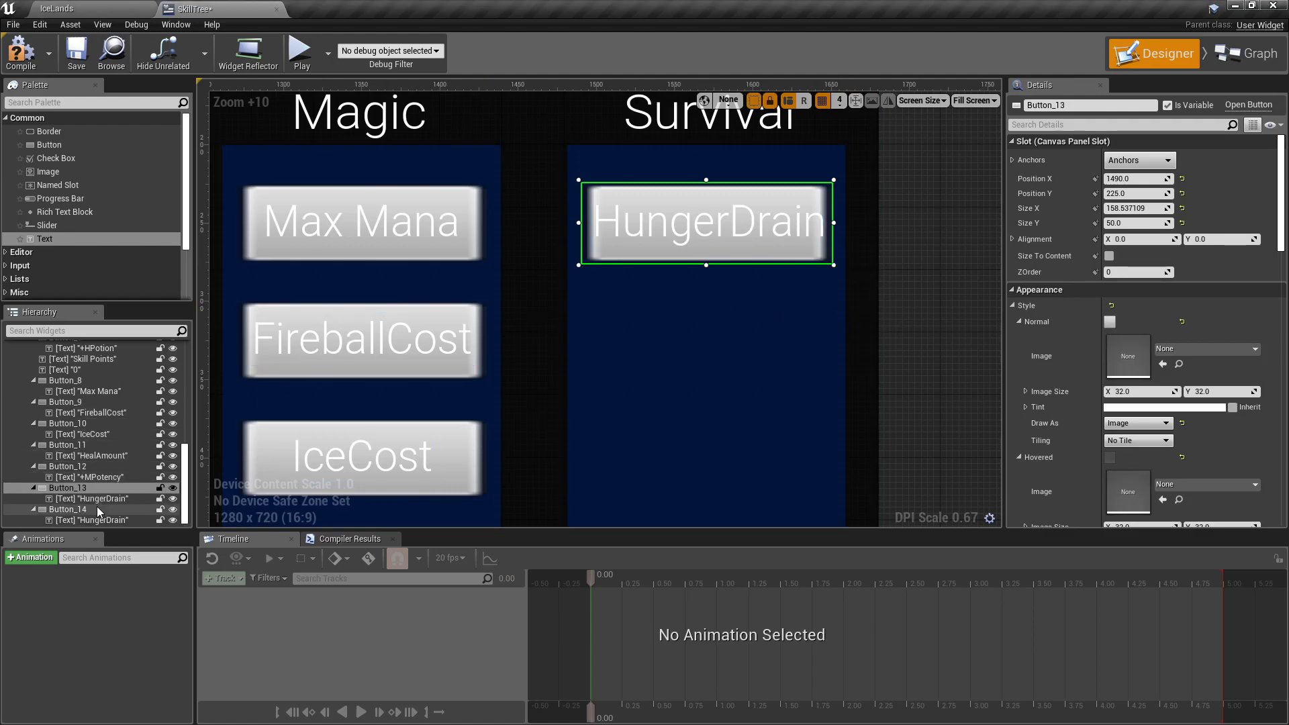
left_click(97, 509)
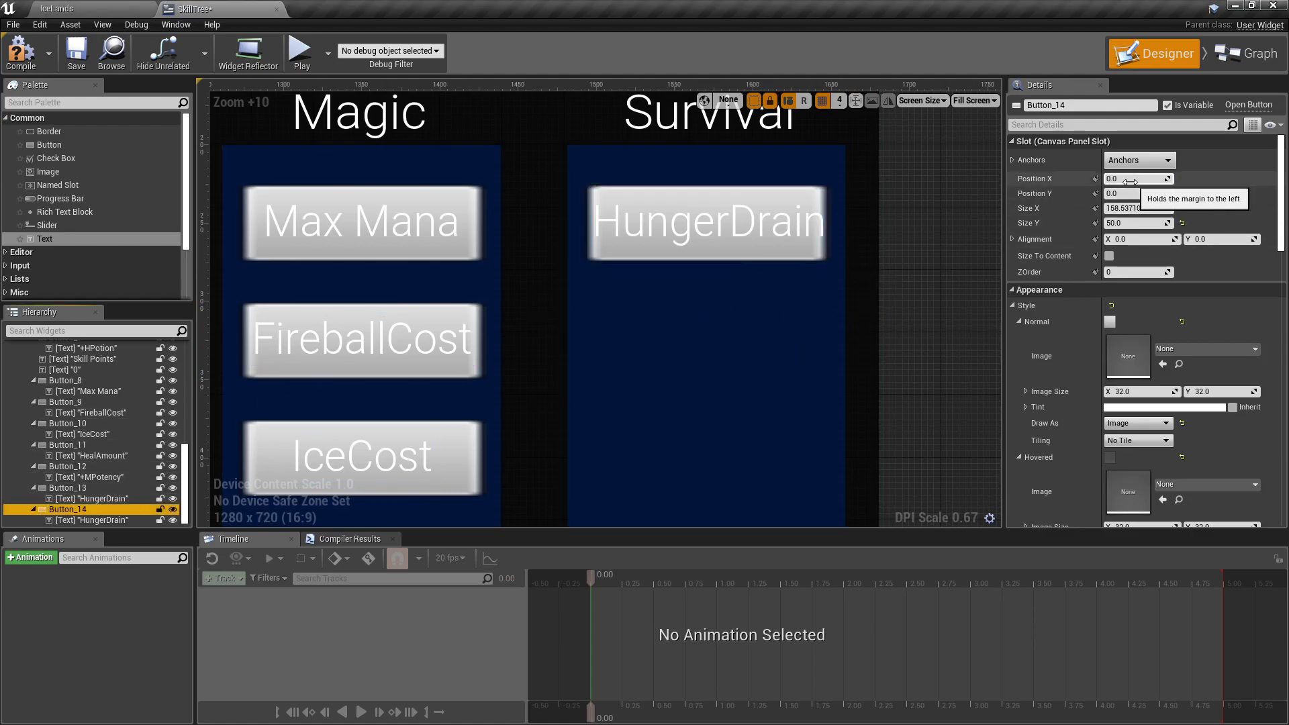
left_click(800, 257)
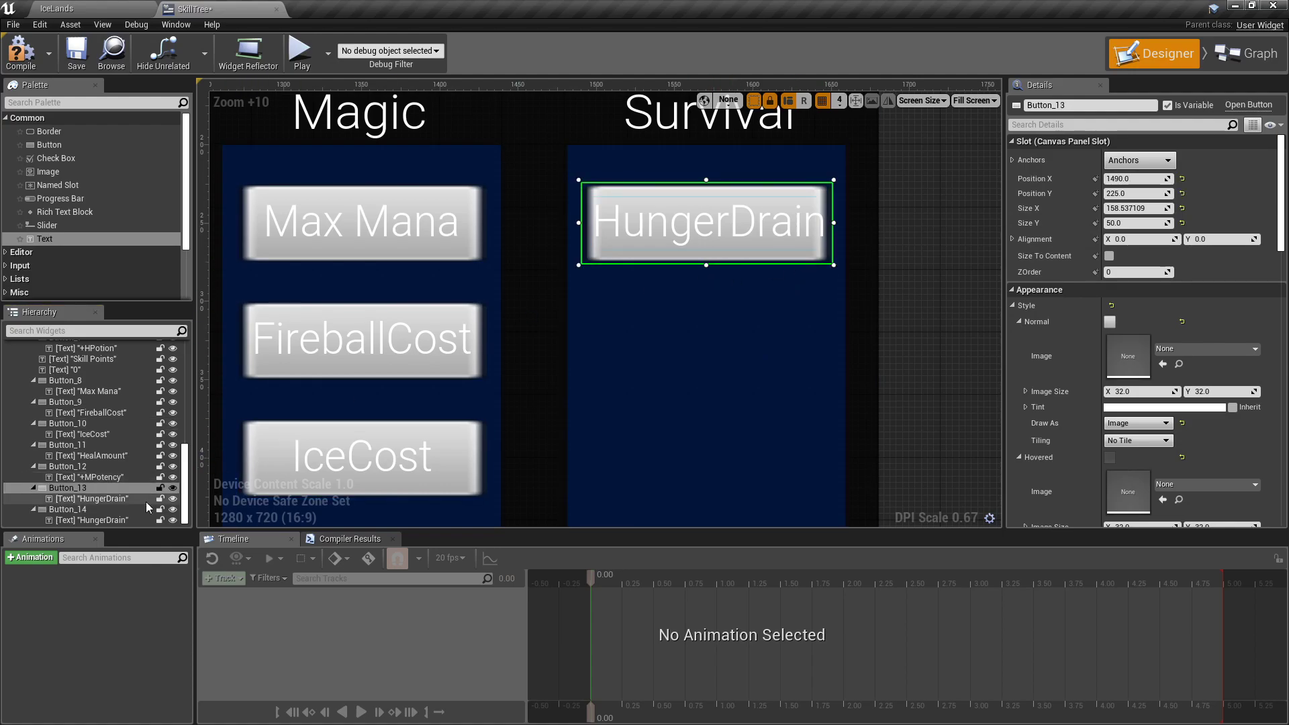
left_click(93, 511)
left_click(1138, 180)
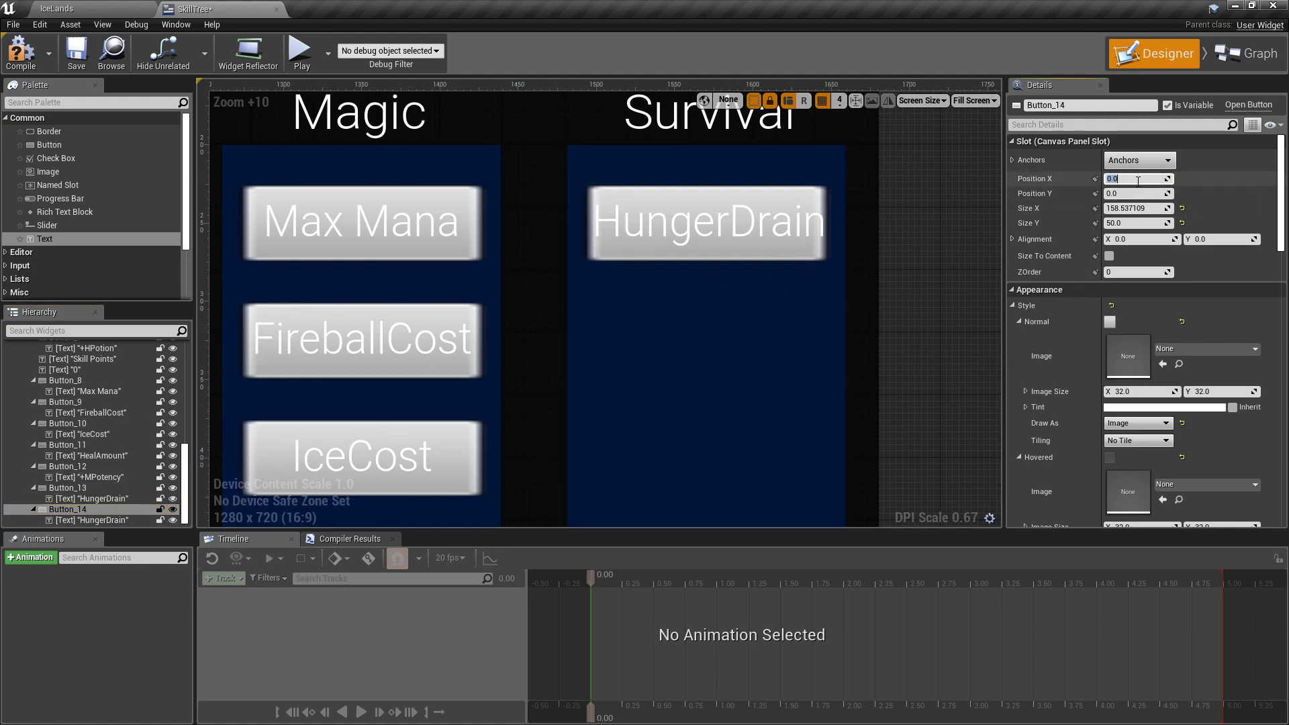
left_click(1130, 195)
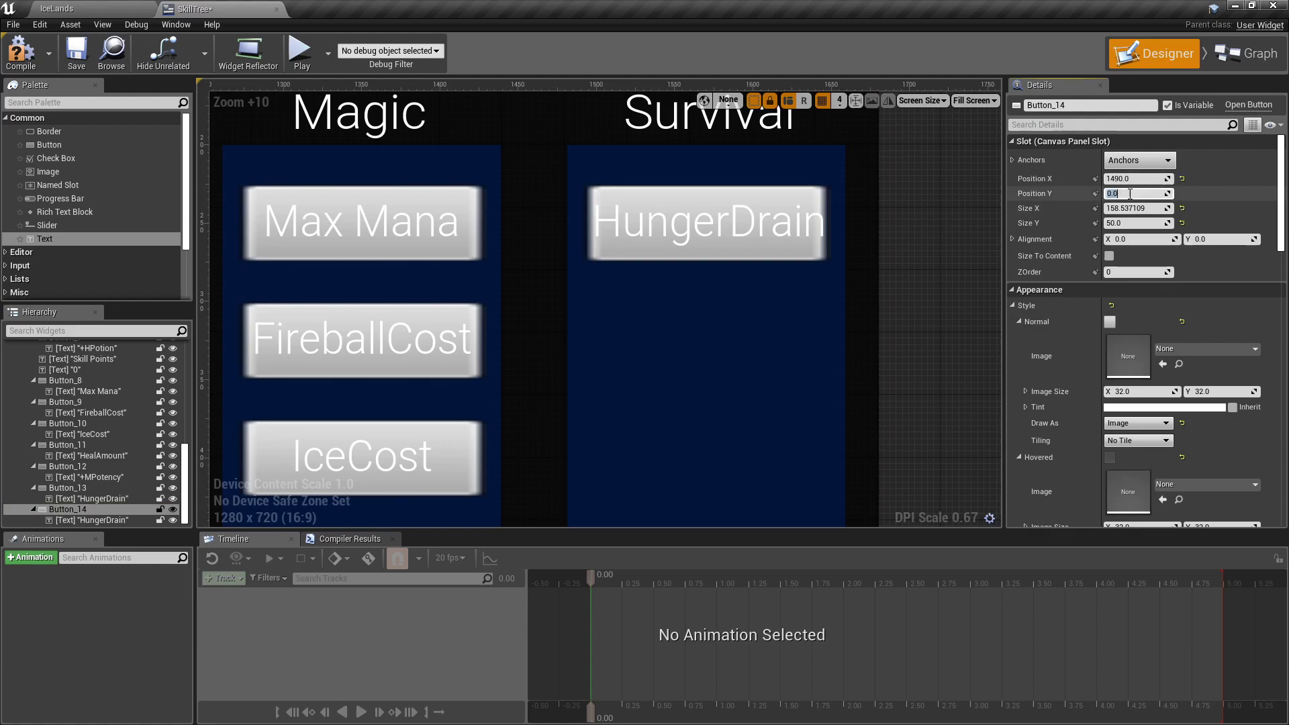
type("300")
key("Return")
Step: Change the label of the second button in the Survival panel to +Meat
left_click(697, 351)
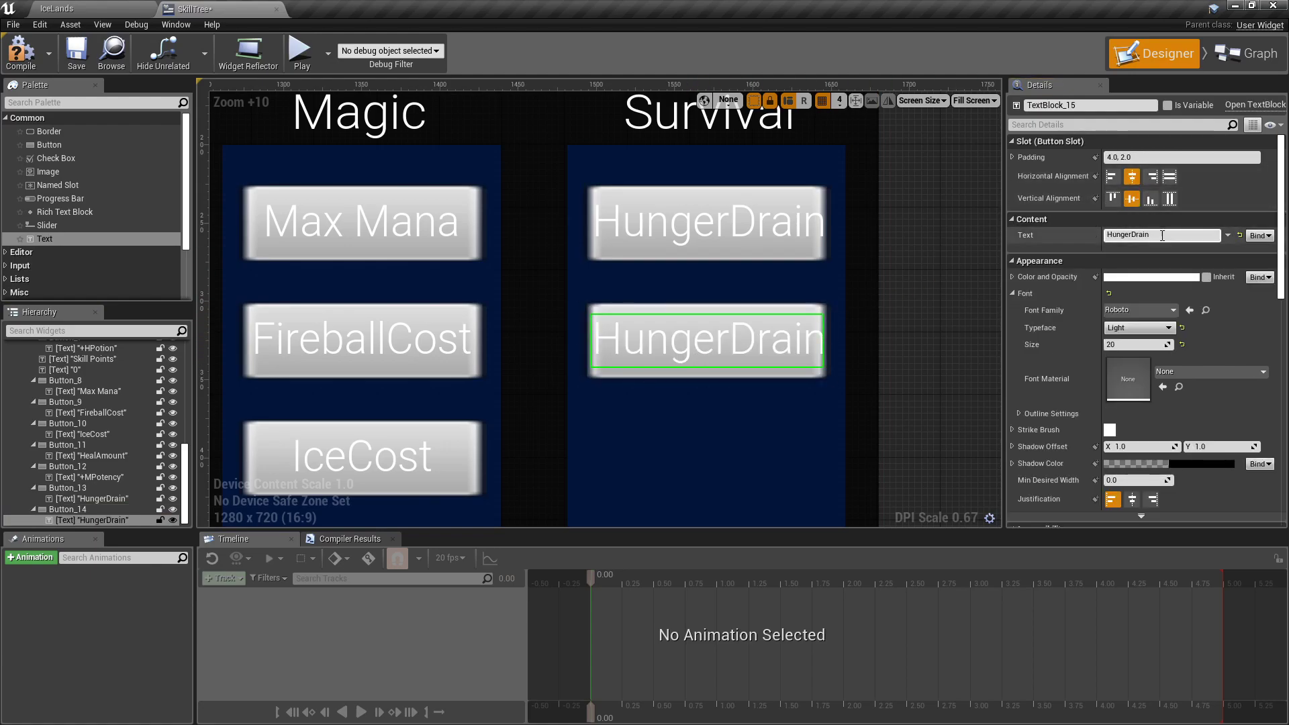
left_click(1142, 234)
type("+")
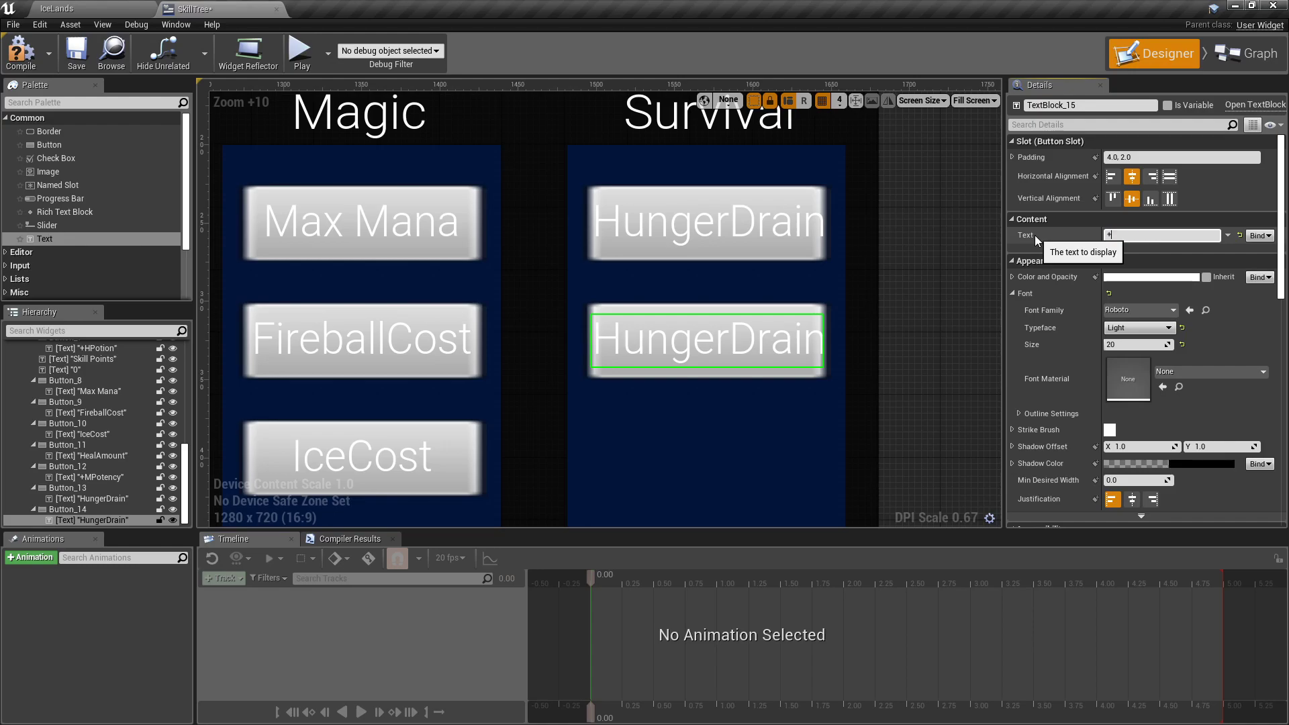
type("Meat")
key("Return")
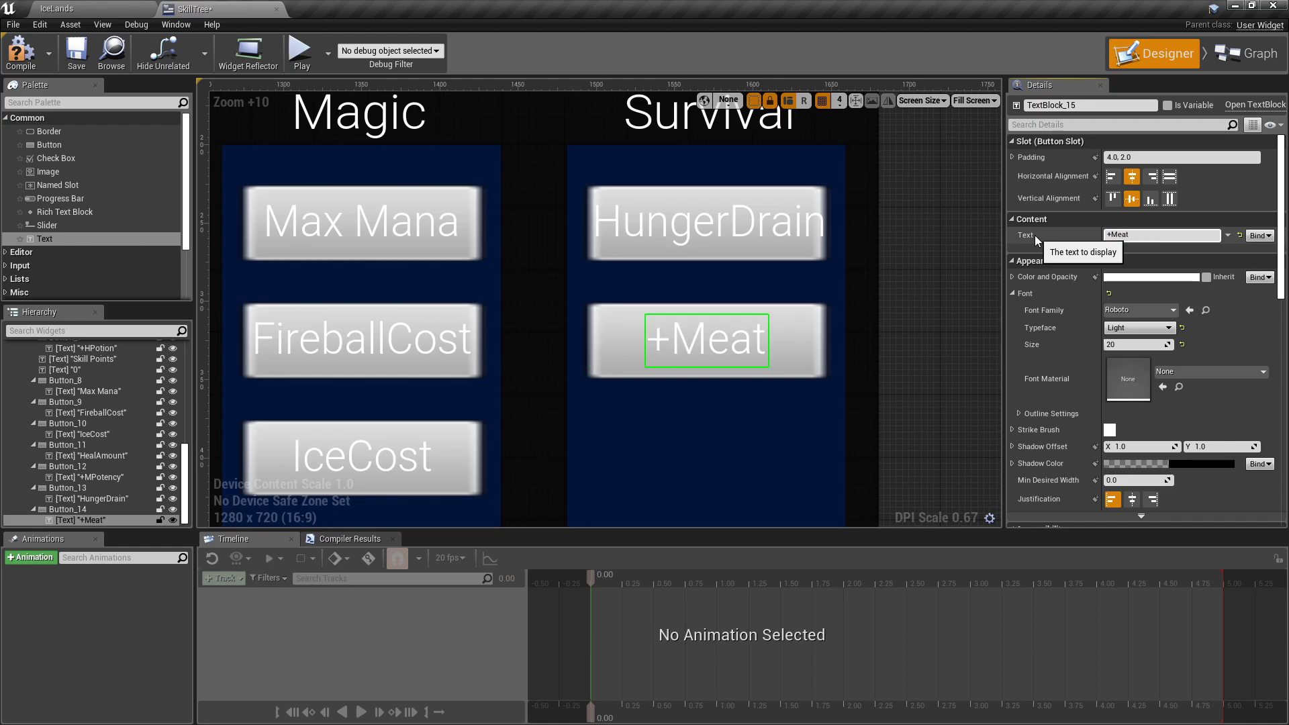
Step: Duplicate the +Meat button and place the copy at Position X 1490 and Position Y 375
right_click_drag(930, 288, 912, 220)
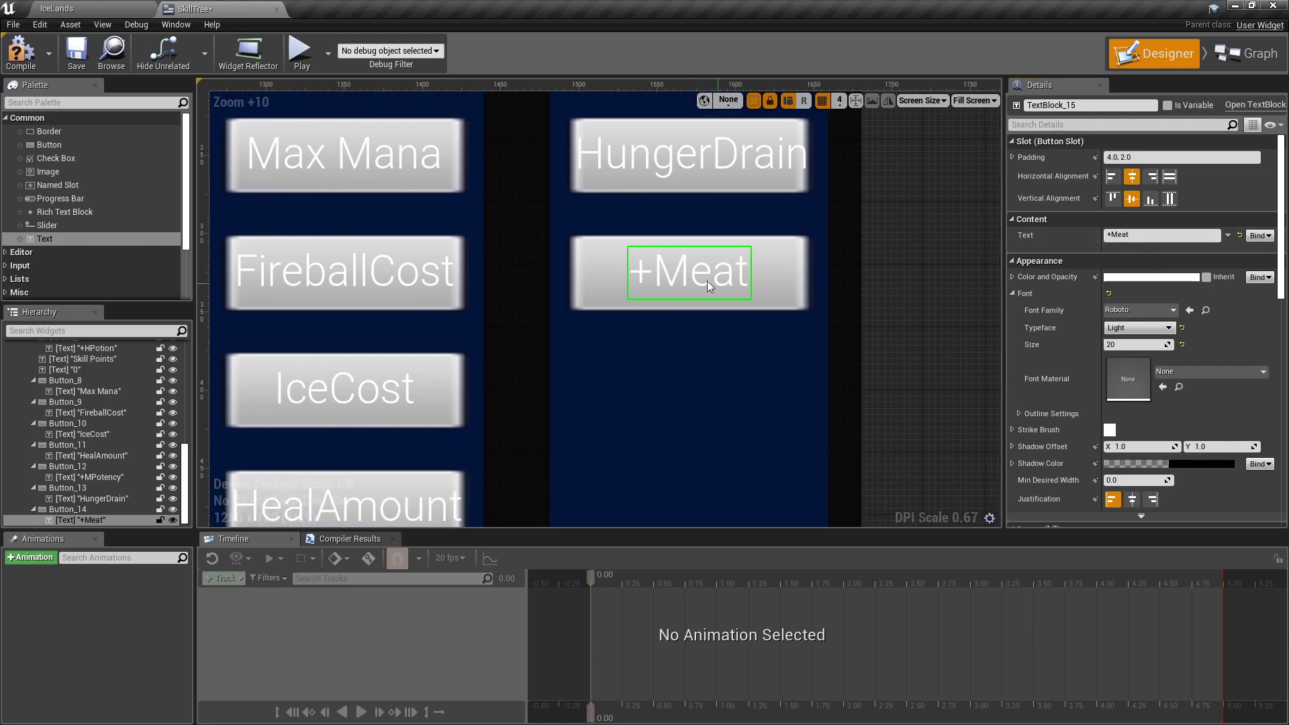
right_click(798, 280)
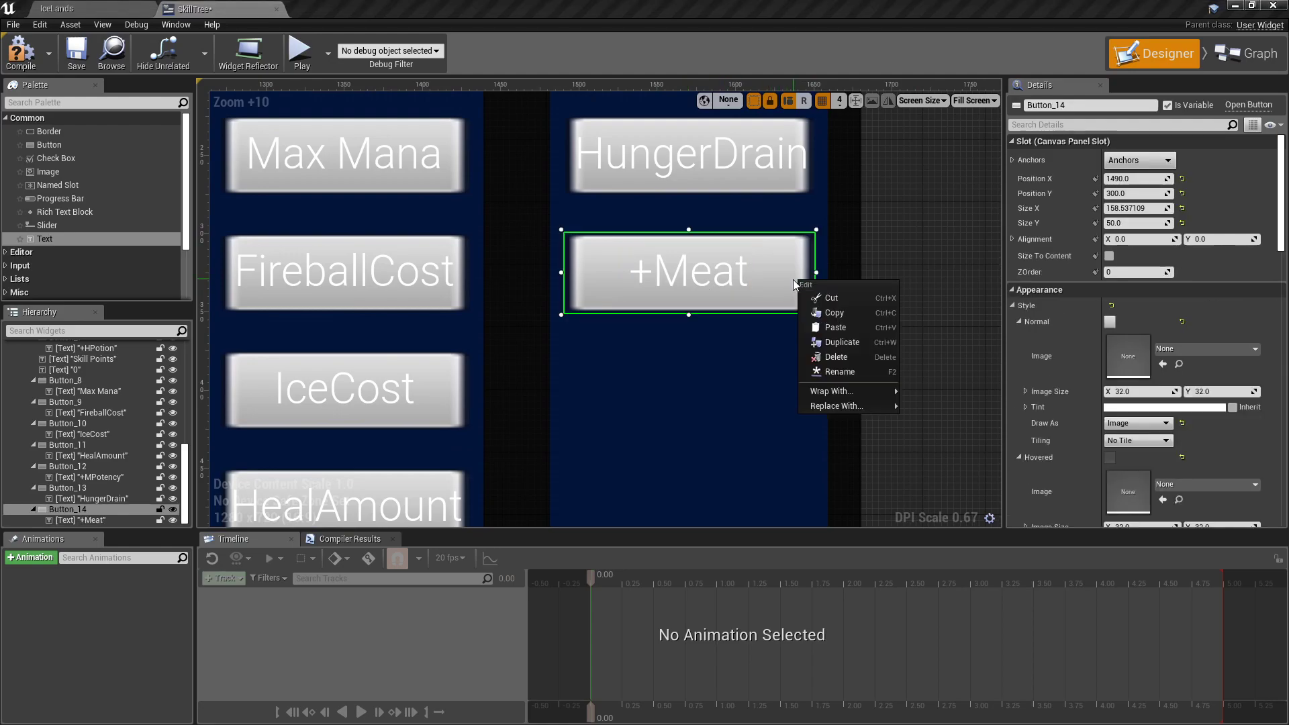
left_click(851, 341)
key("ctrl+d")
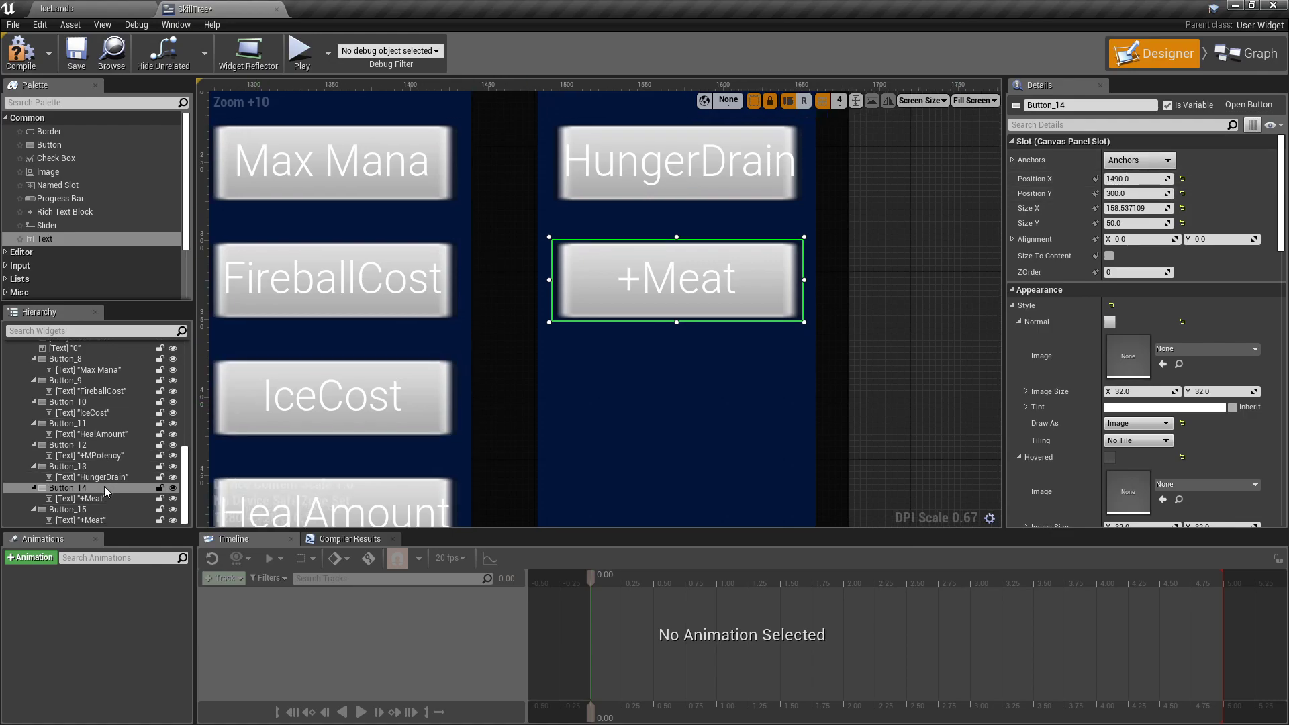
left_click(1136, 179)
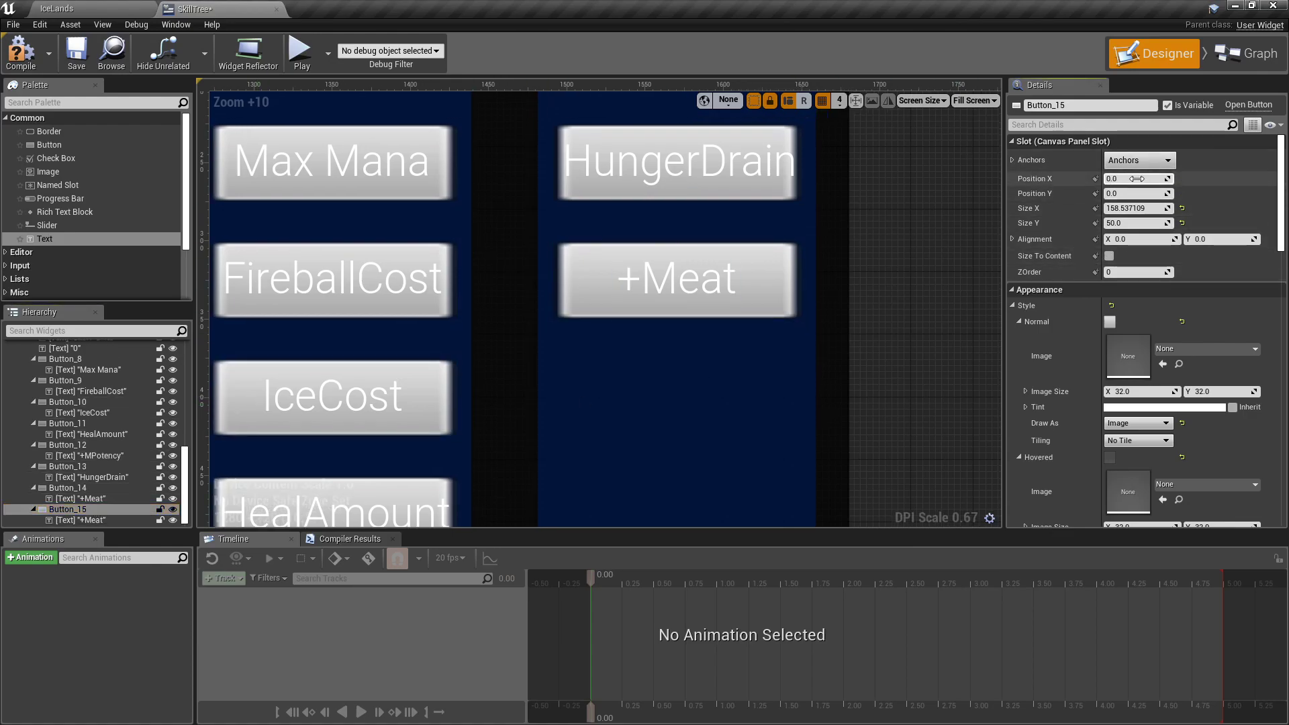
key("Tab")
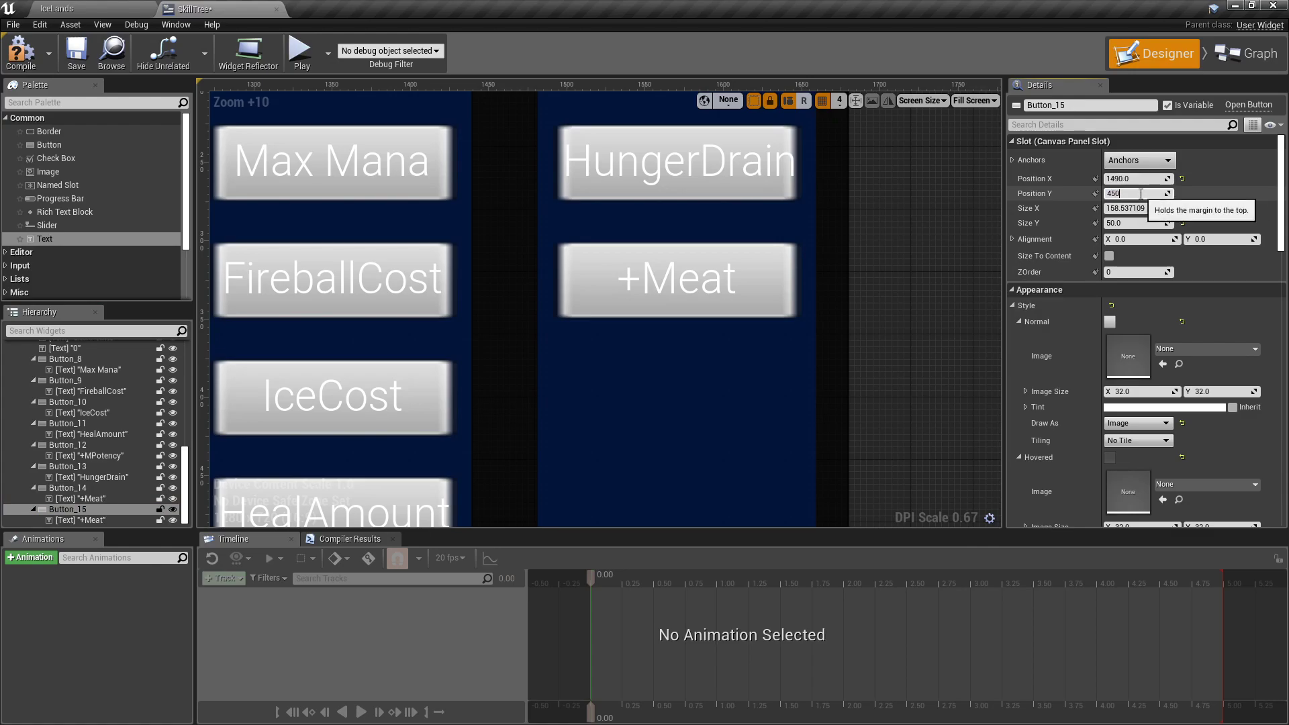
key("Return")
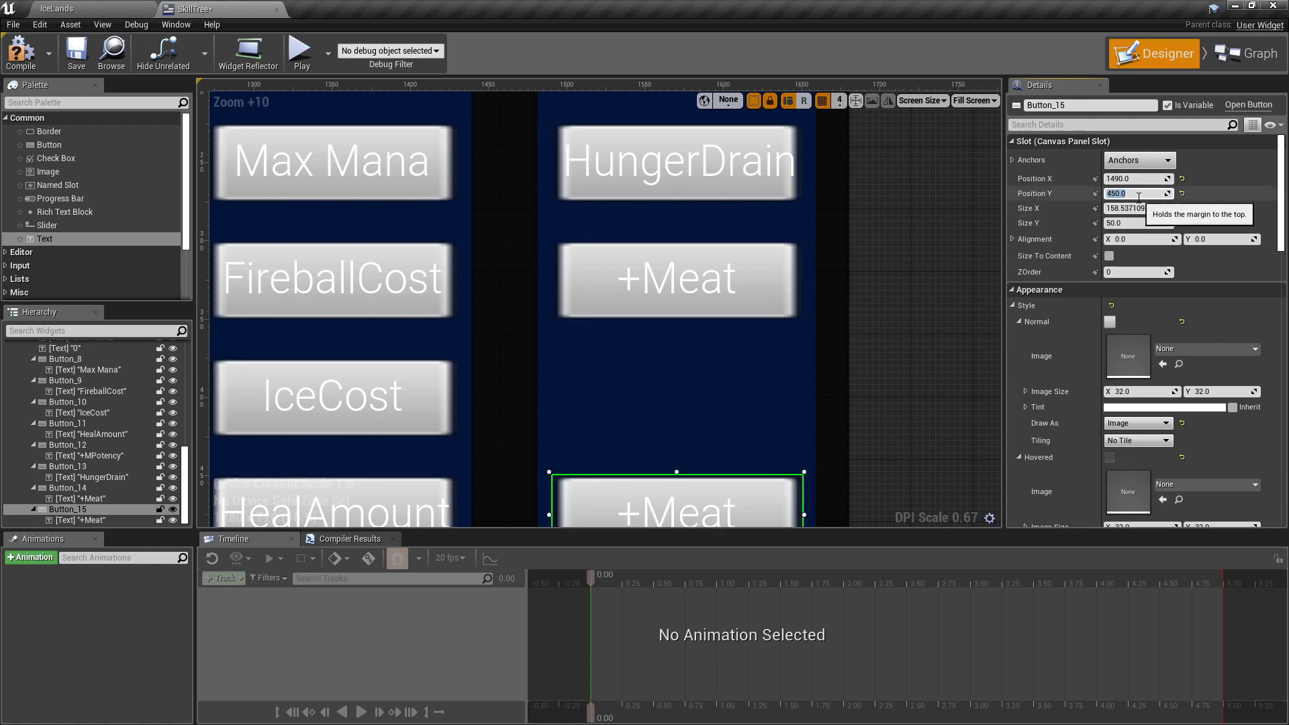
type("375")
key("Return")
Step: Change the label of the third button in the Survival panel to +Plant
left_click(739, 384)
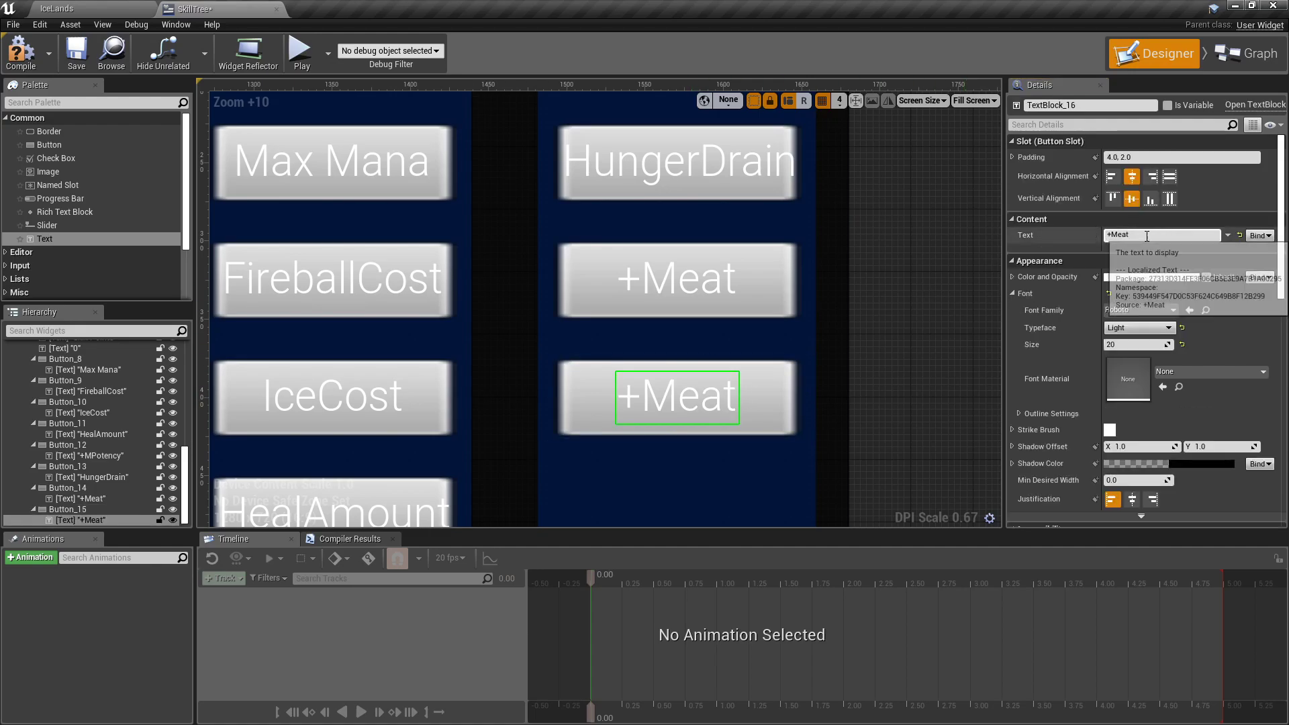
left_click(1111, 235)
key("BackSpace")
type("+")
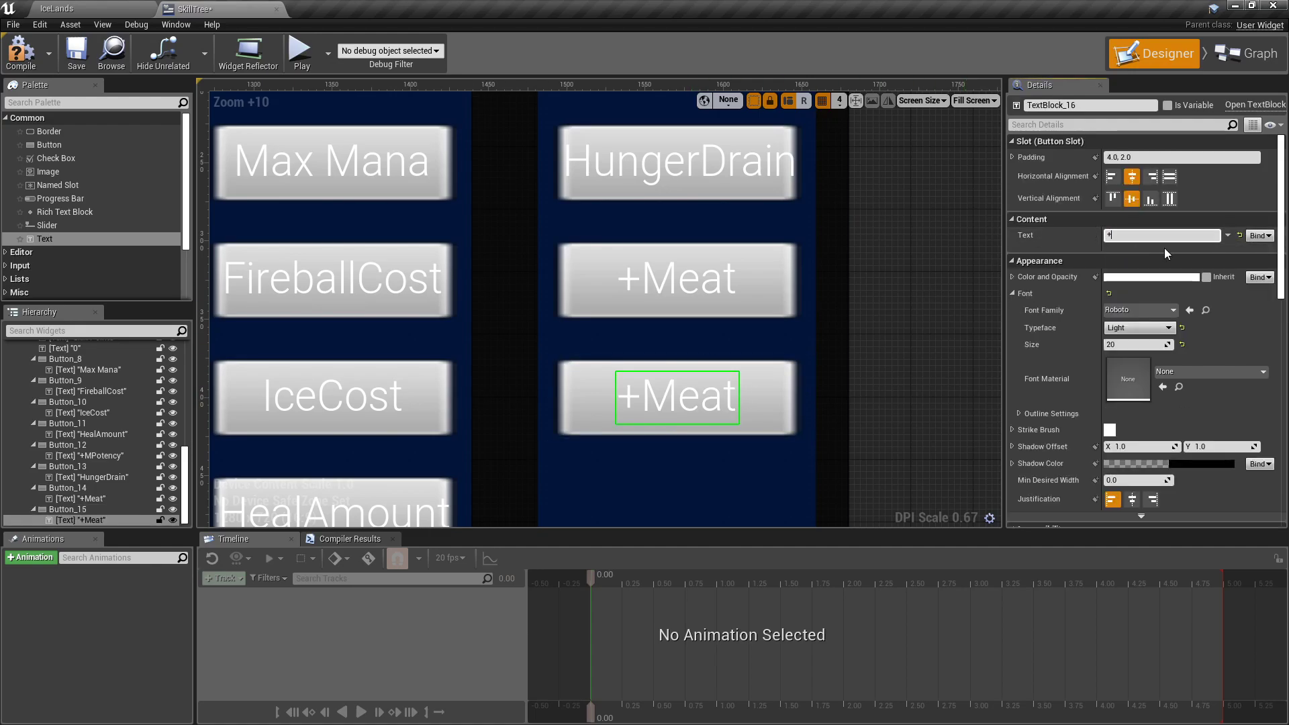
type("Plant")
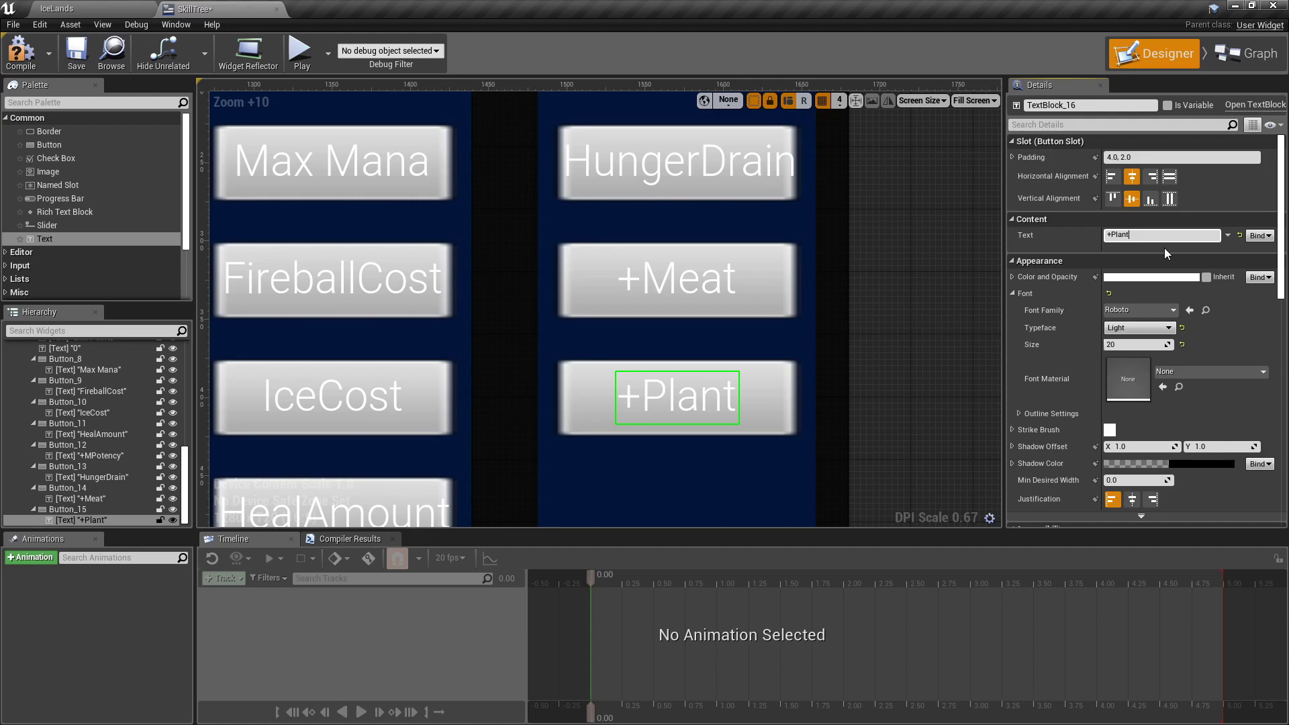
Step: Duplicate the +Plant button and place the copy at Position X 1490 and Position Y 450
right_click_drag(920, 374, 921, 282)
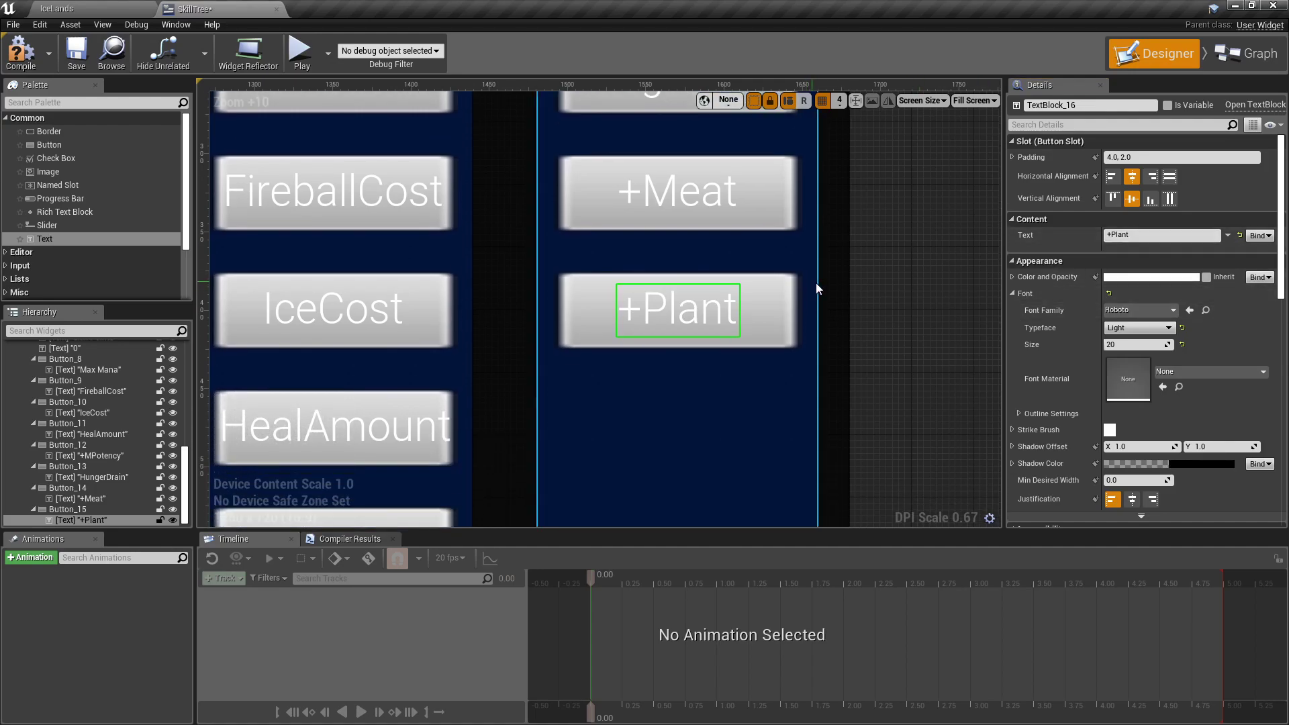
left_click(776, 313)
right_click(777, 313)
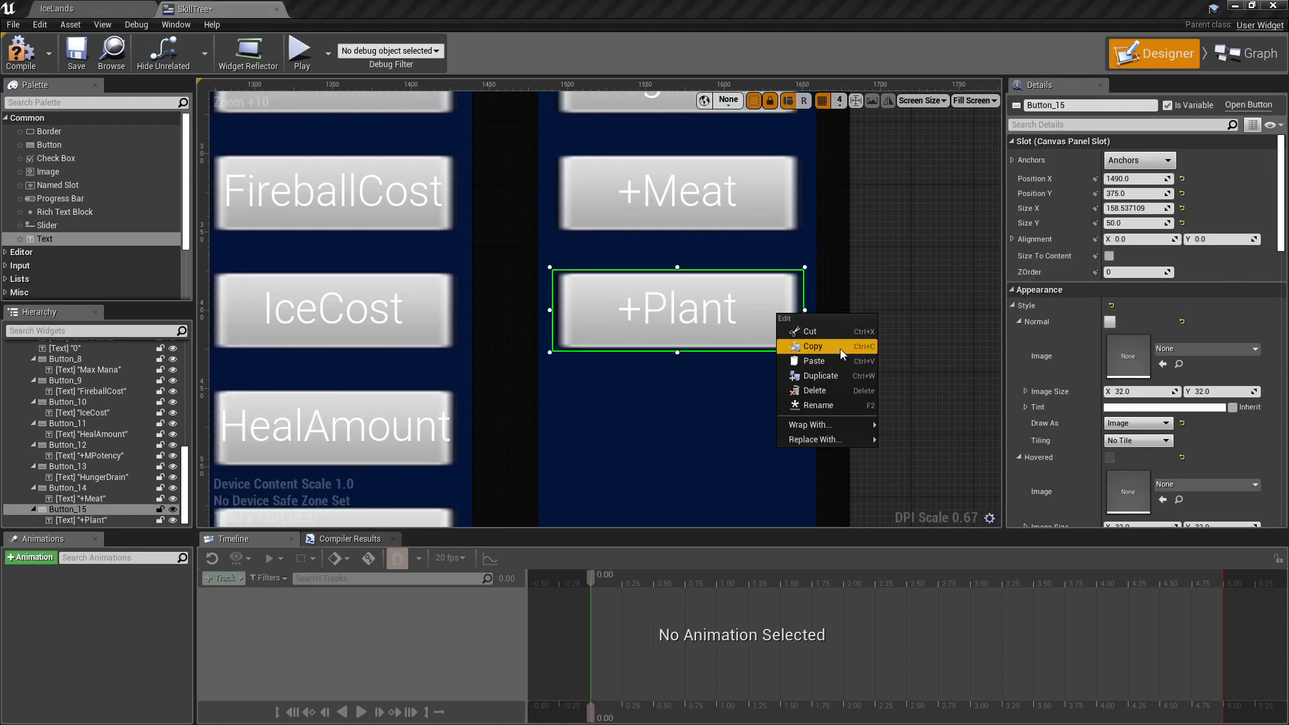
left_click(844, 376)
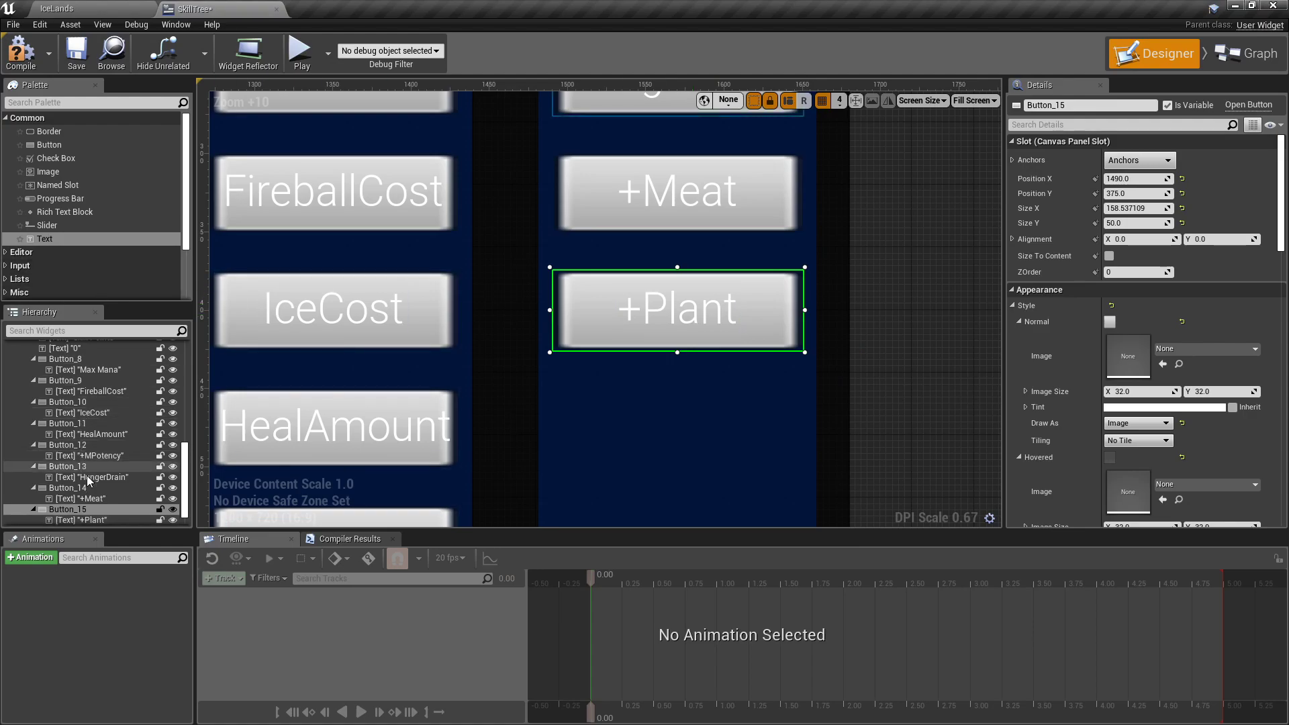
scroll(95, 503, "down", 1)
left_click(95, 511)
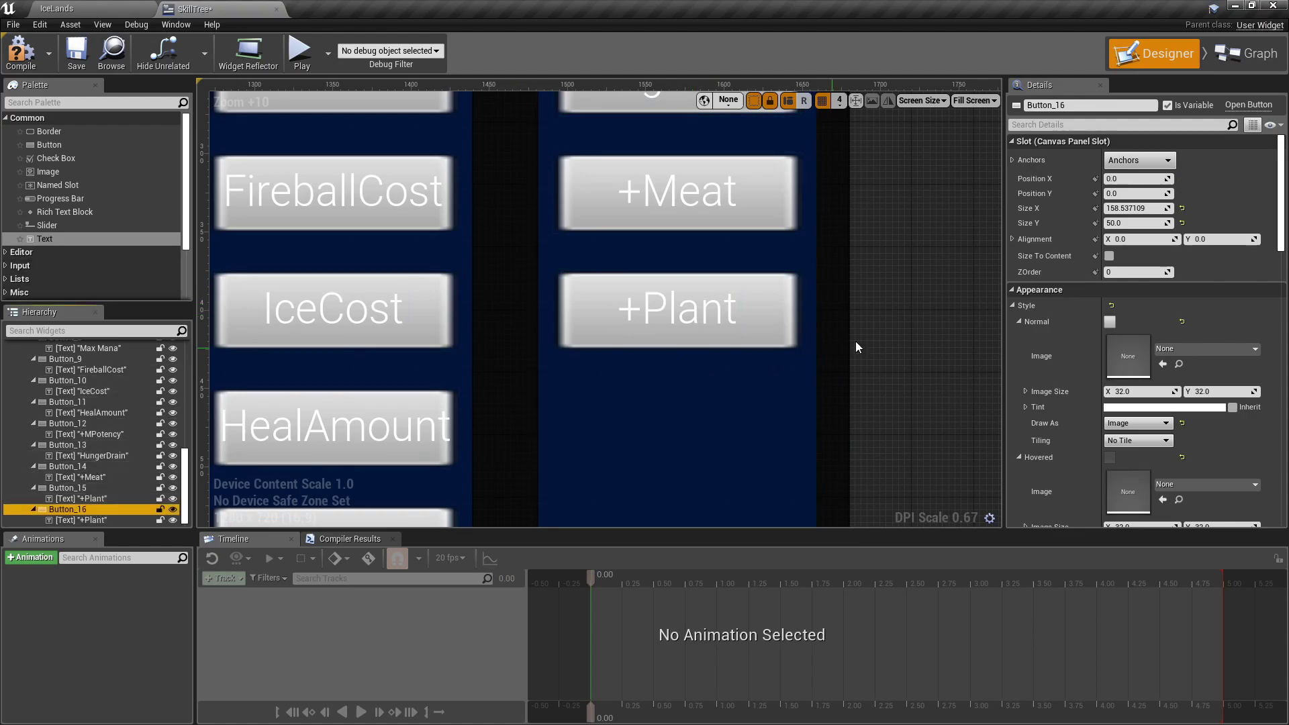
left_click(1143, 180)
type("1490")
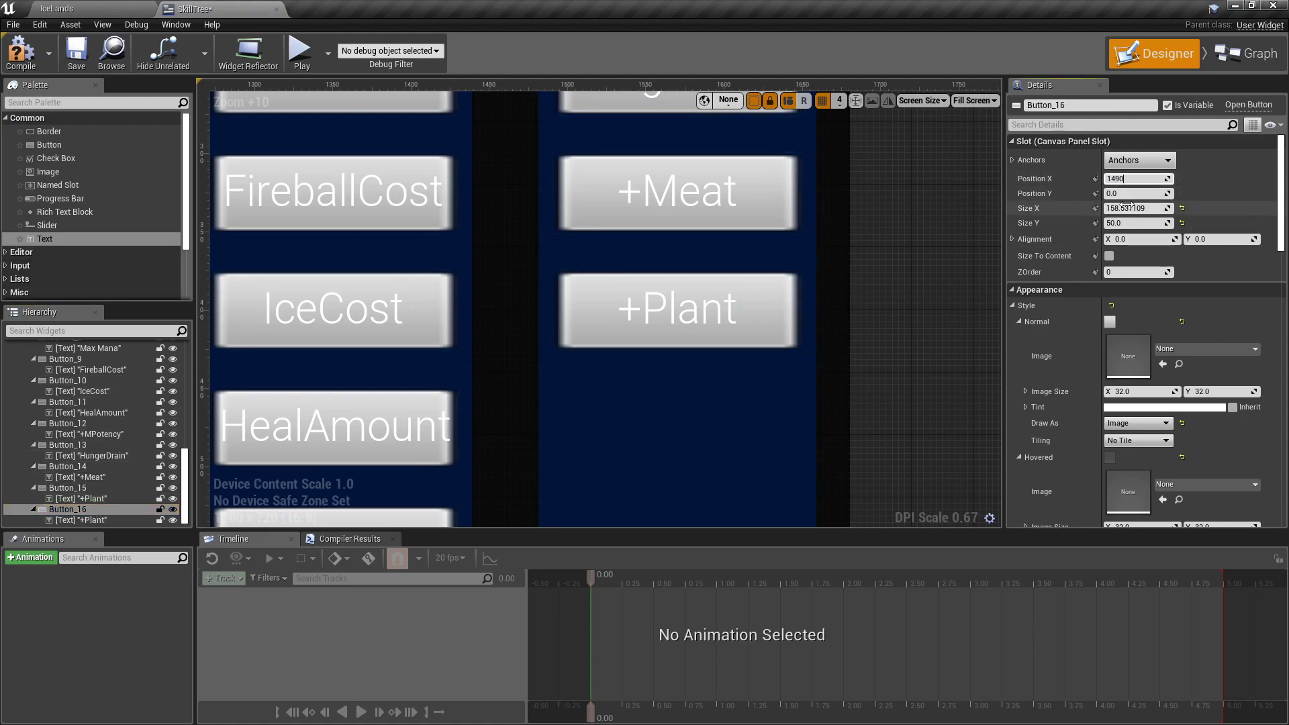
left_click(1141, 194)
type("450")
key("Return")
Step: Change the label of the fourth button in the Survival panel to +Ore
scroll(893, 336, "down", 2)
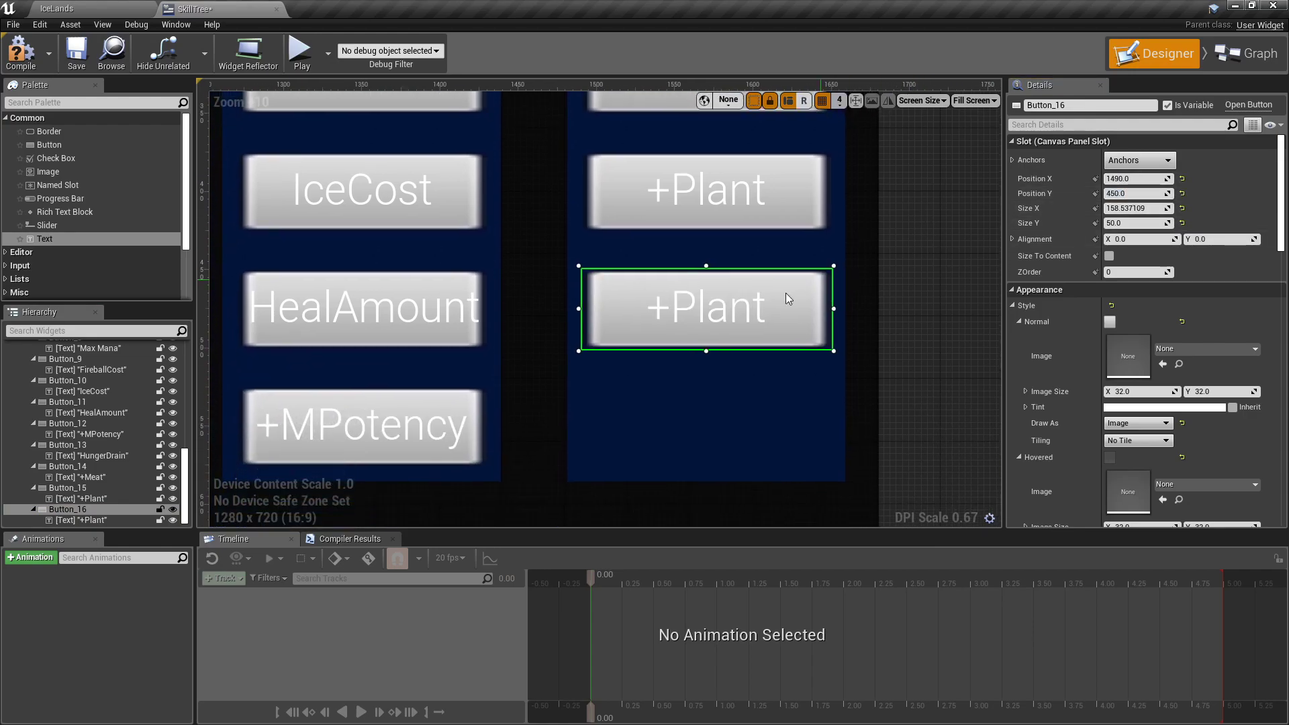
left_click(772, 299)
left_click(1130, 235)
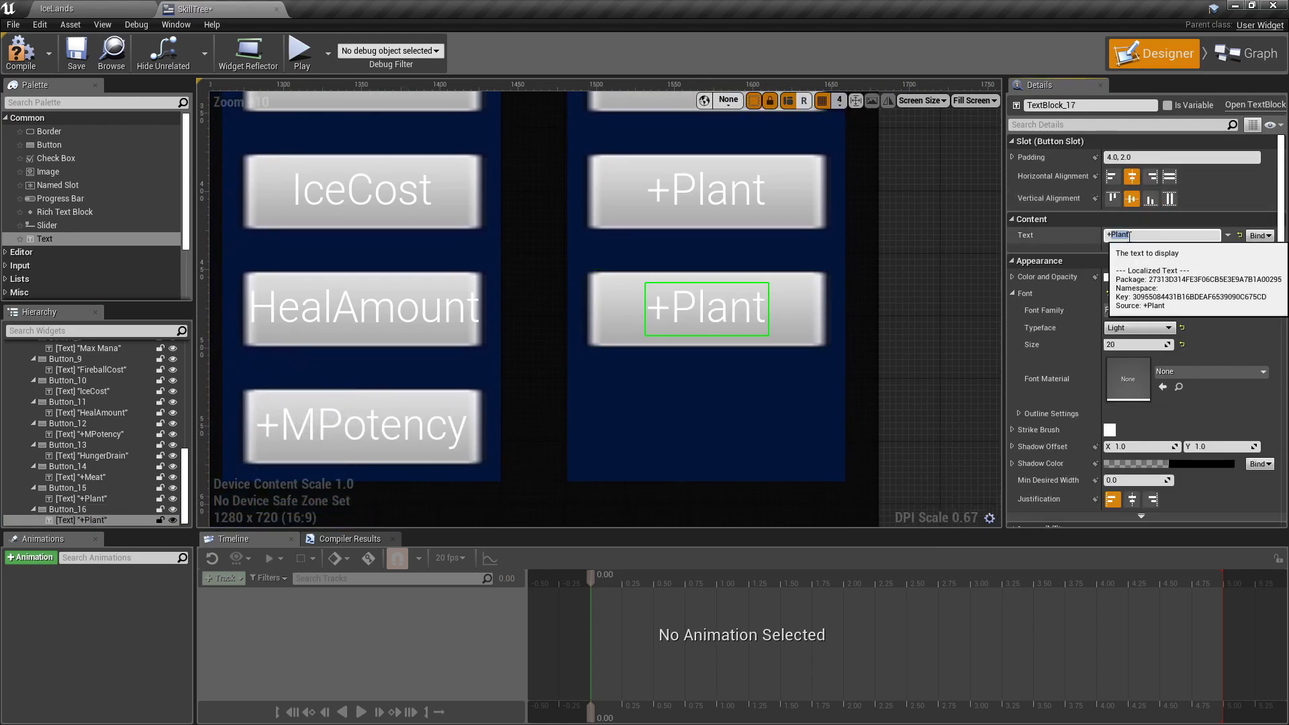
type("+Ore")
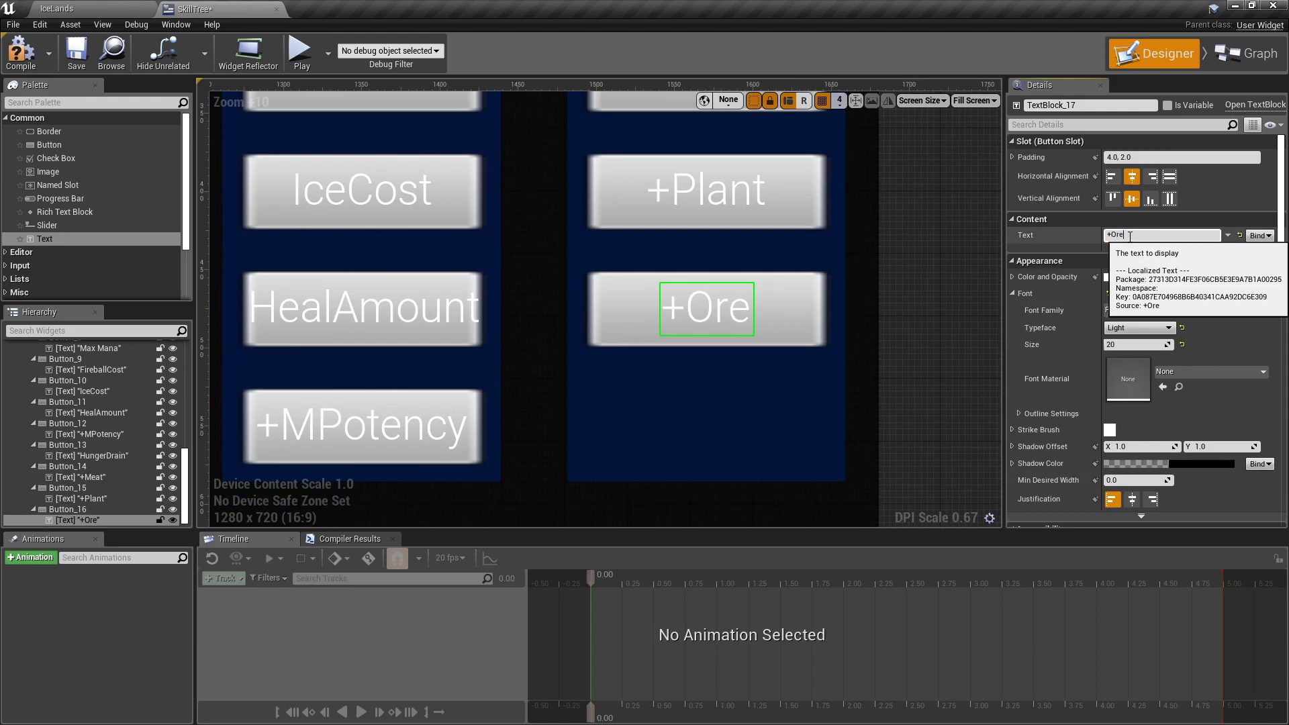
Step: Duplicate the fourth Survival button and place the copy below it at Position X 1490, level with the +MPotency button
right_click(811, 304)
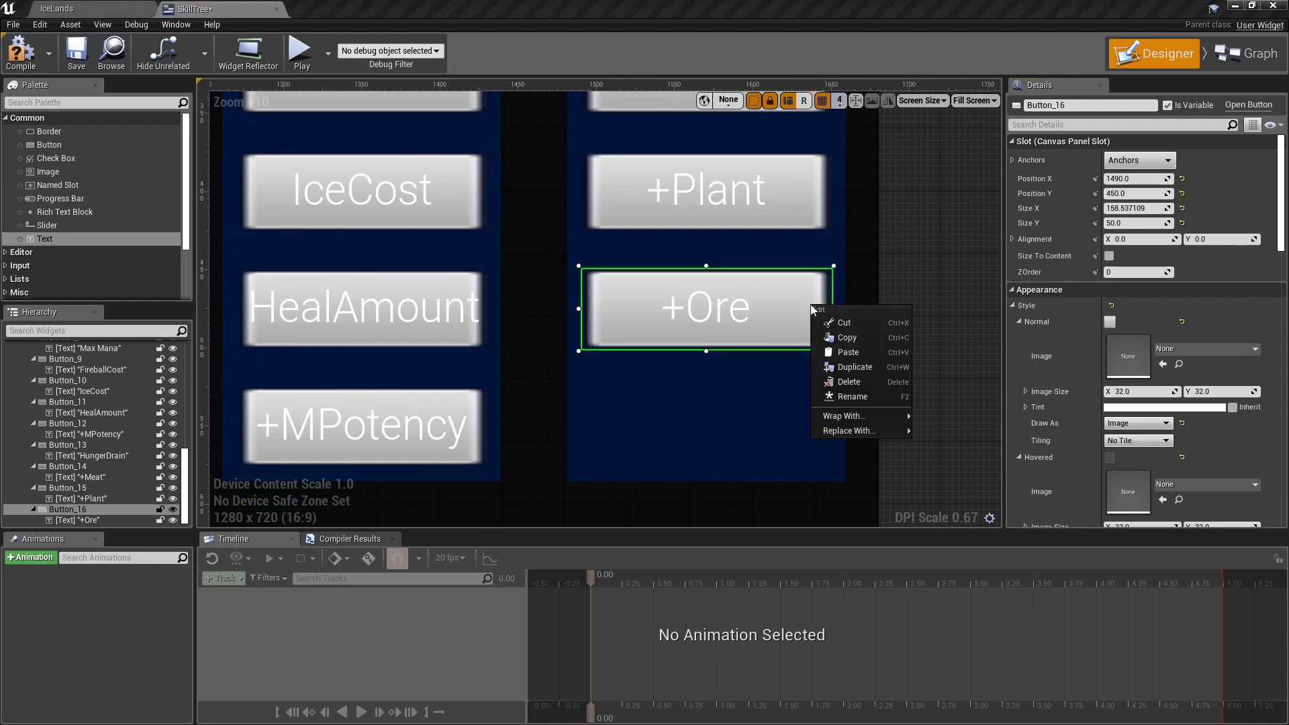
left_click(851, 367)
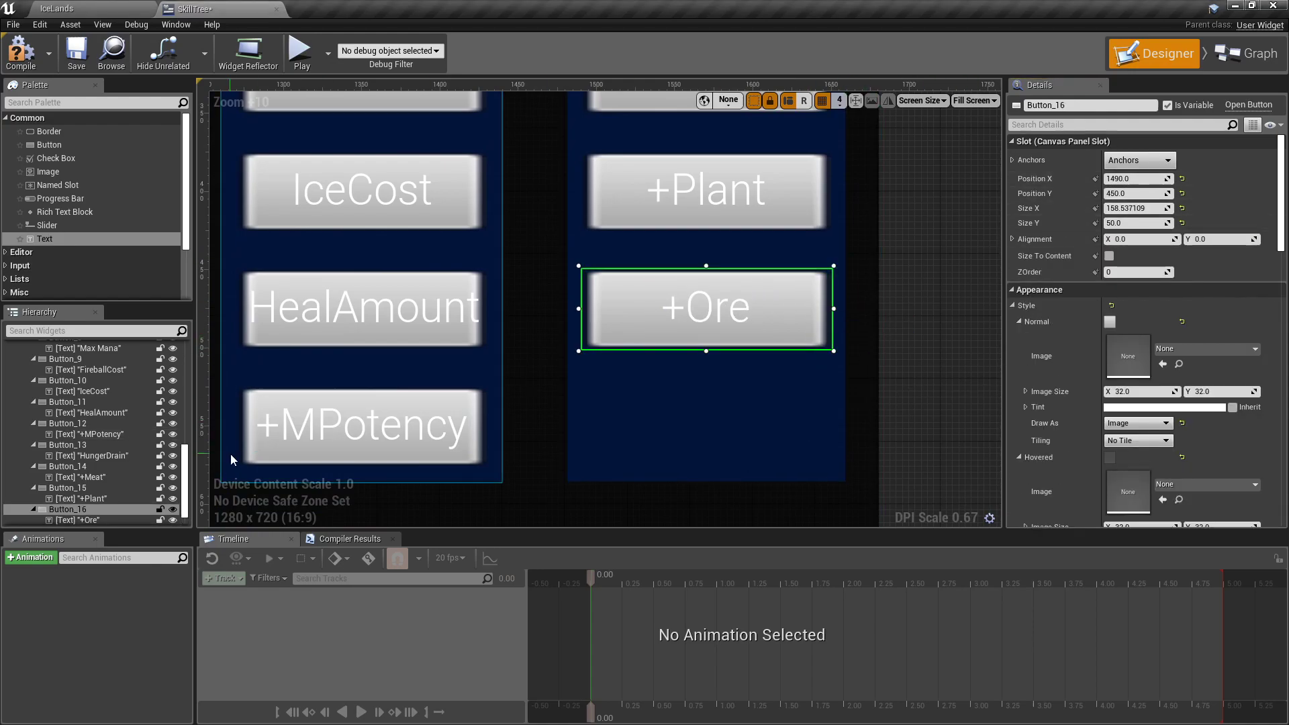
left_click(92, 508)
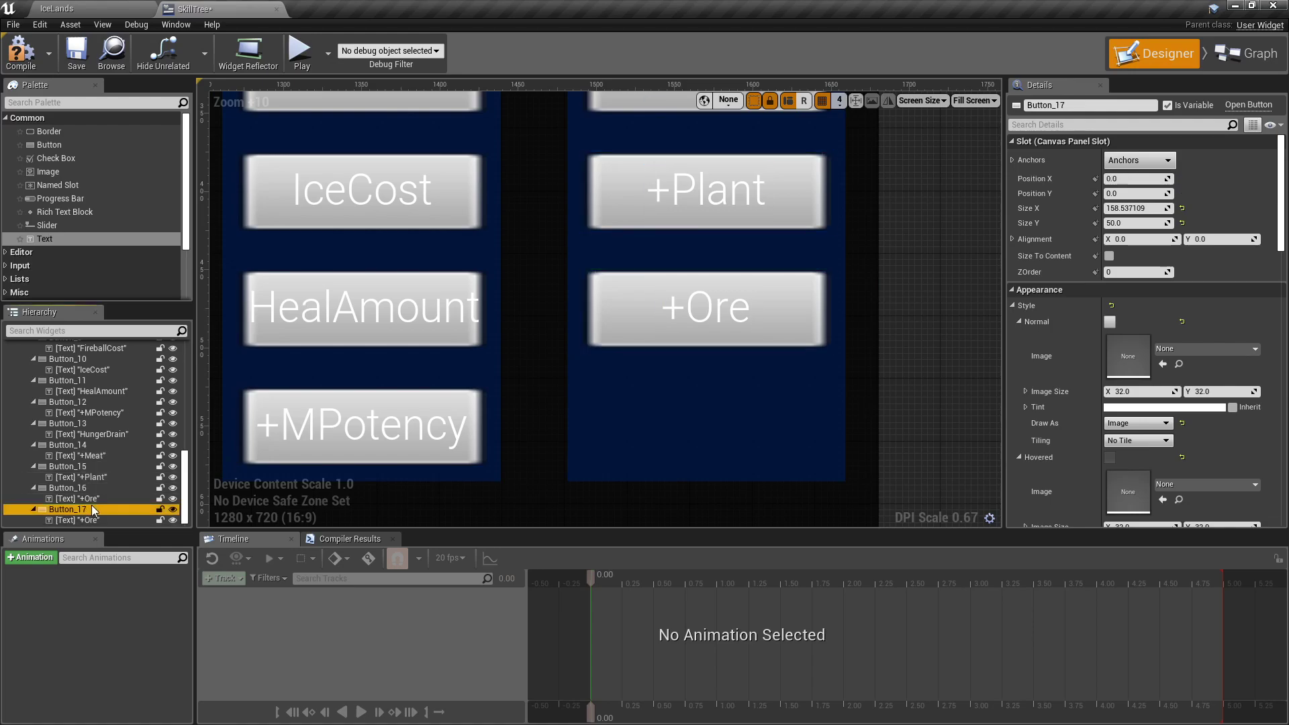
left_click(1161, 178)
type("1490")
key("Return")
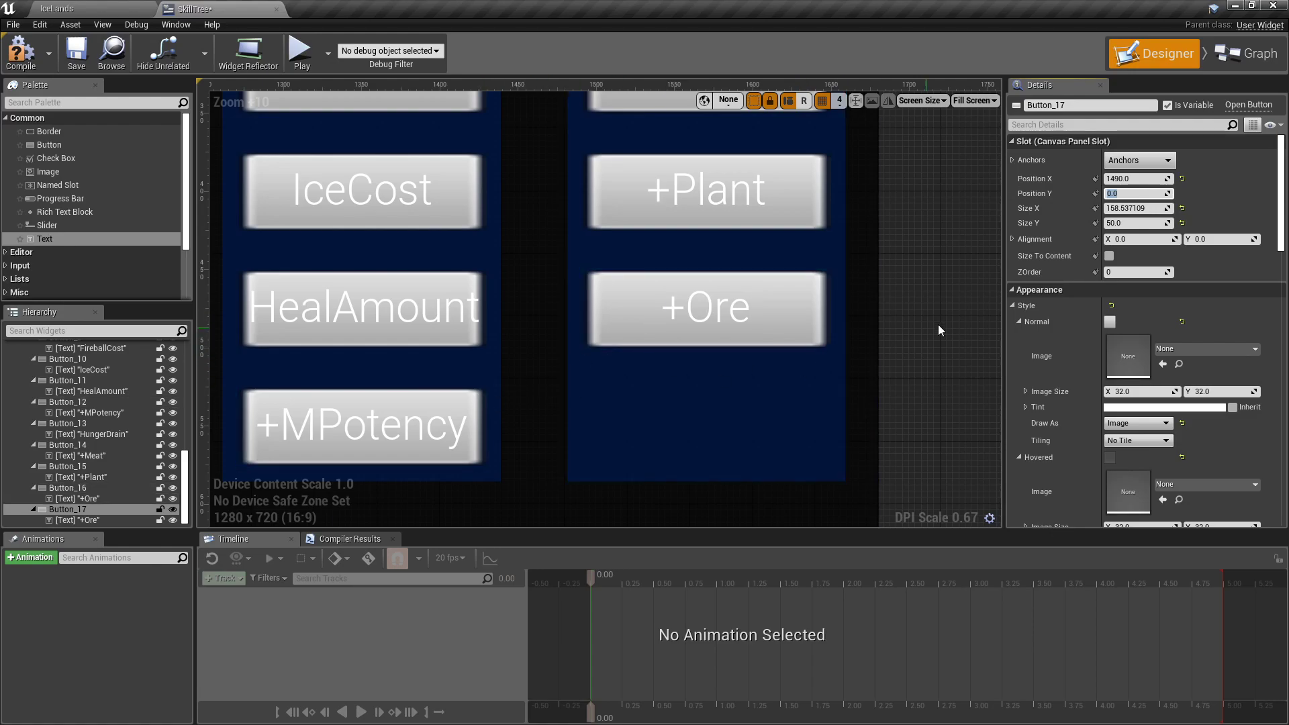
type("52")
key("Return")
Step: Change the label of the fifth button in the Survival panel to +Leather
left_click(702, 439)
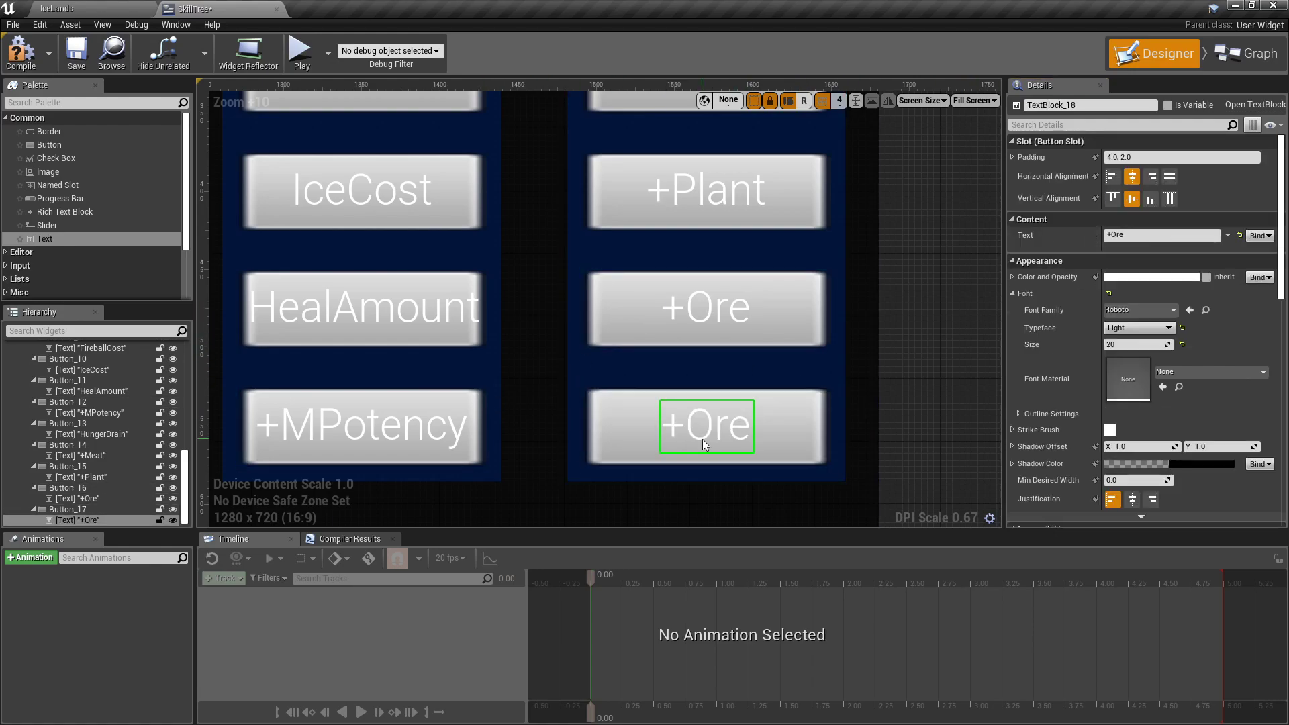
double_click(1117, 235)
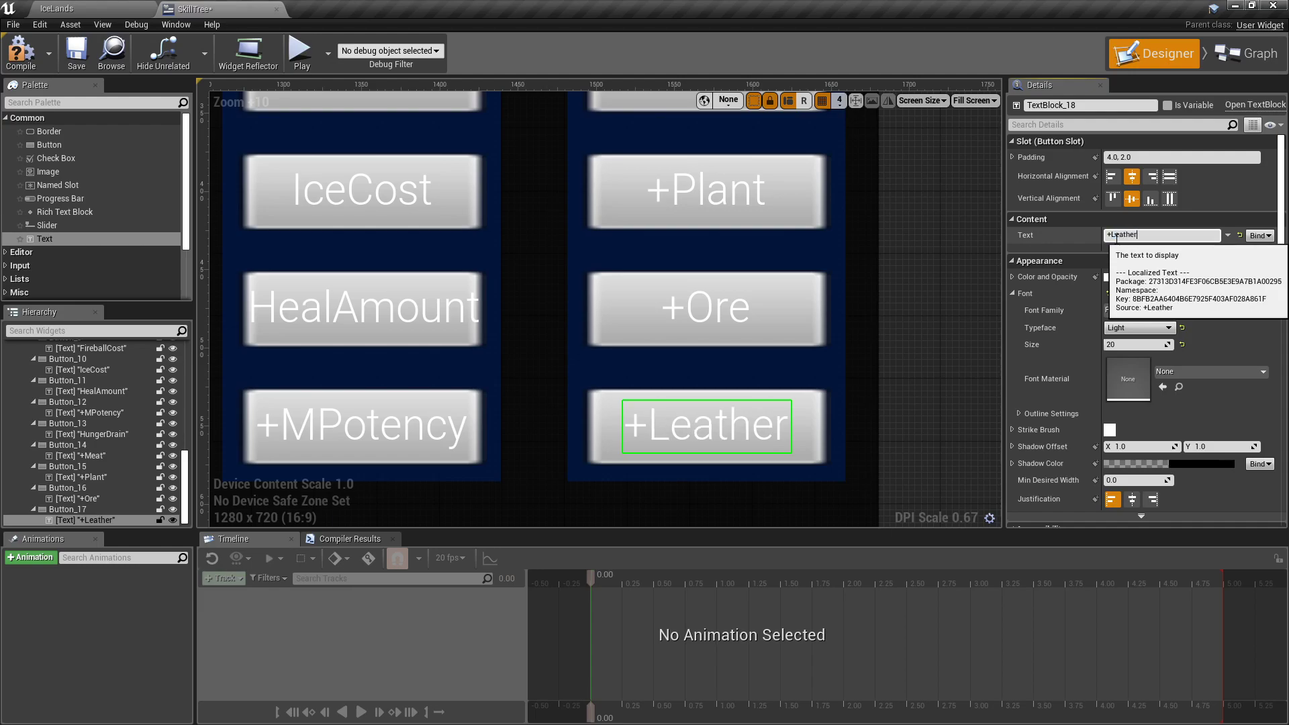
scroll(919, 289, "down", 2)
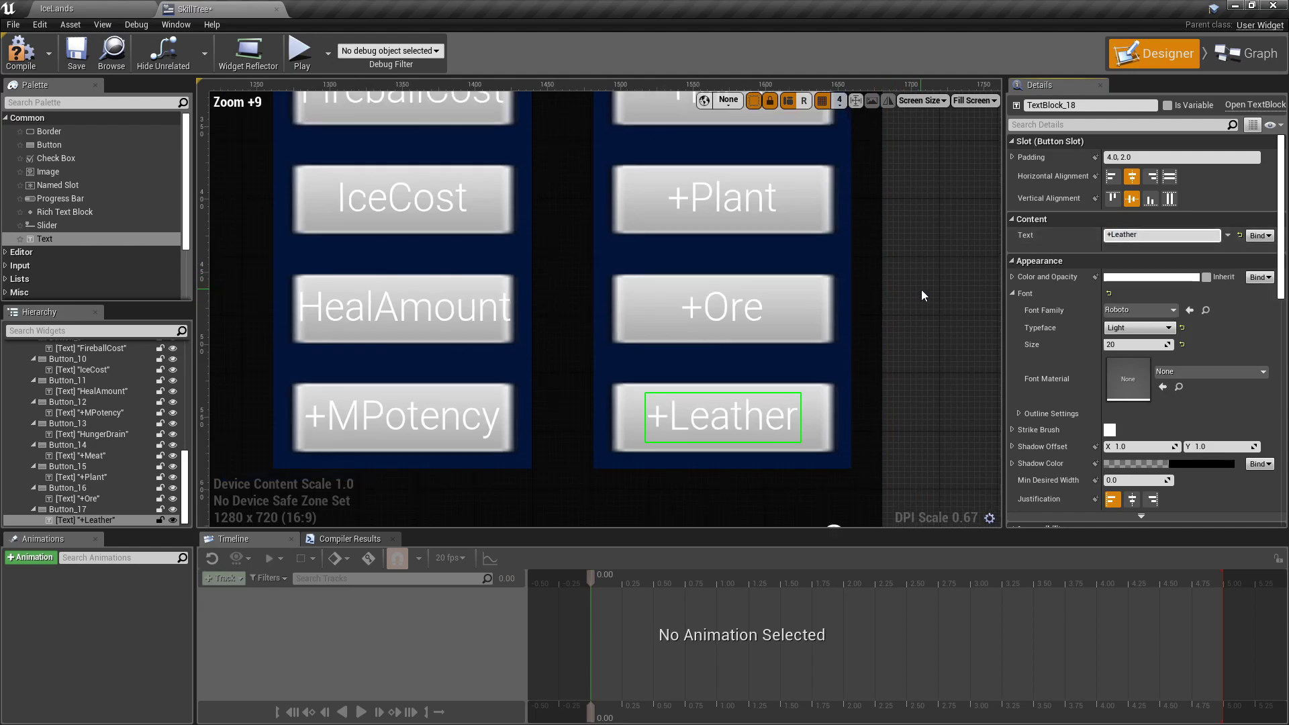
Step: Relabel the fifth Survival button +Ore and the fourth one +Leather
right_click_drag(913, 287, 815, 275)
scroll(867, 292, "down", 1)
scroll(815, 275, "down", 1)
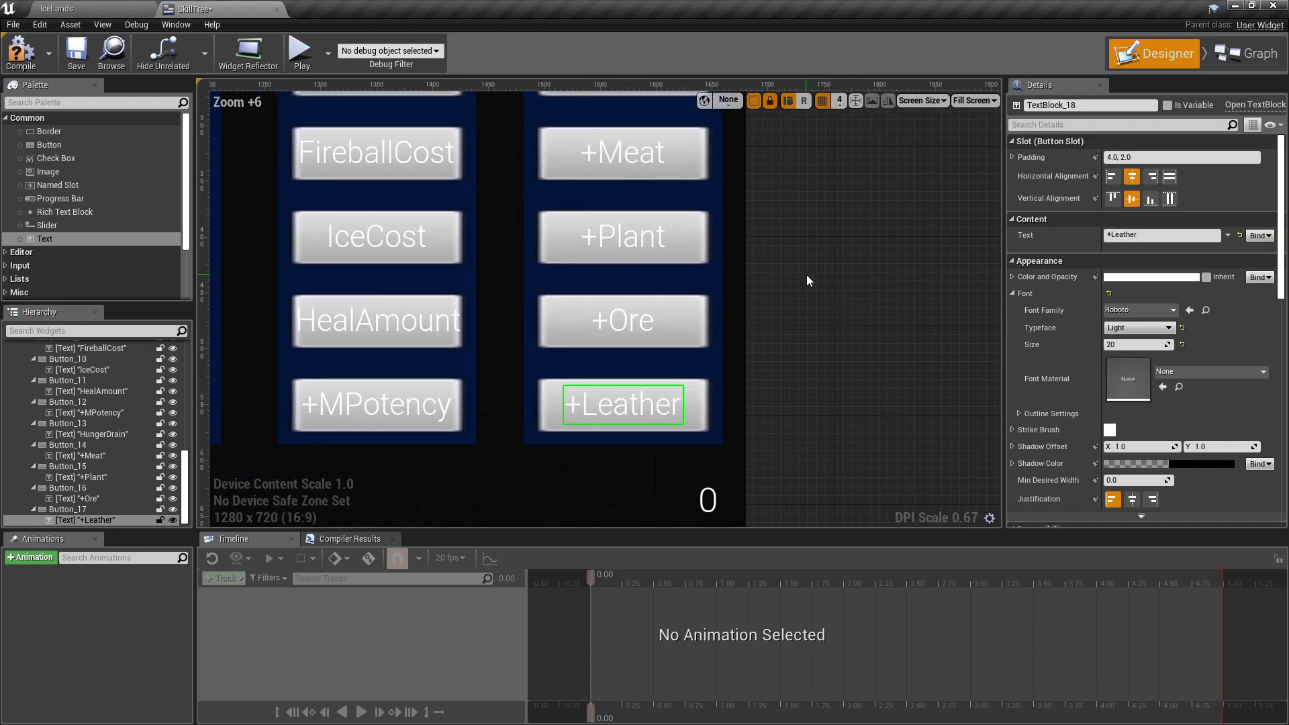
double_click(1113, 235)
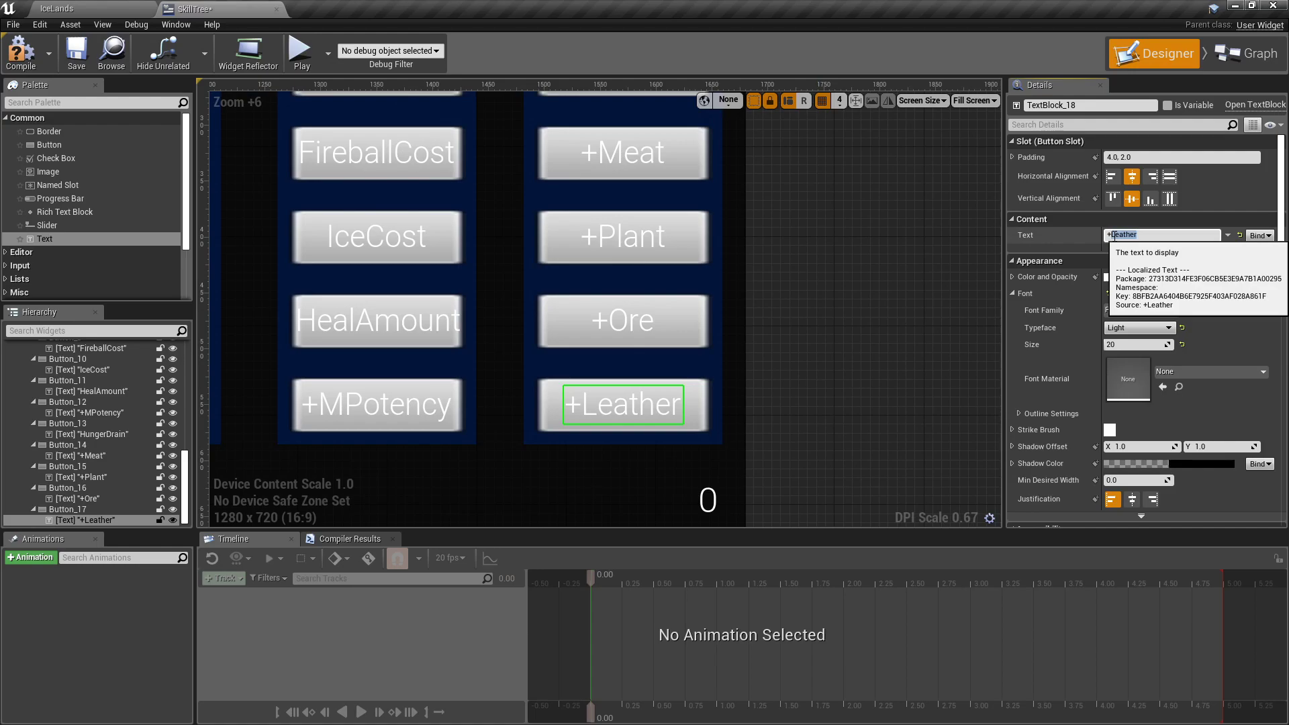
type("Ore")
key("Return")
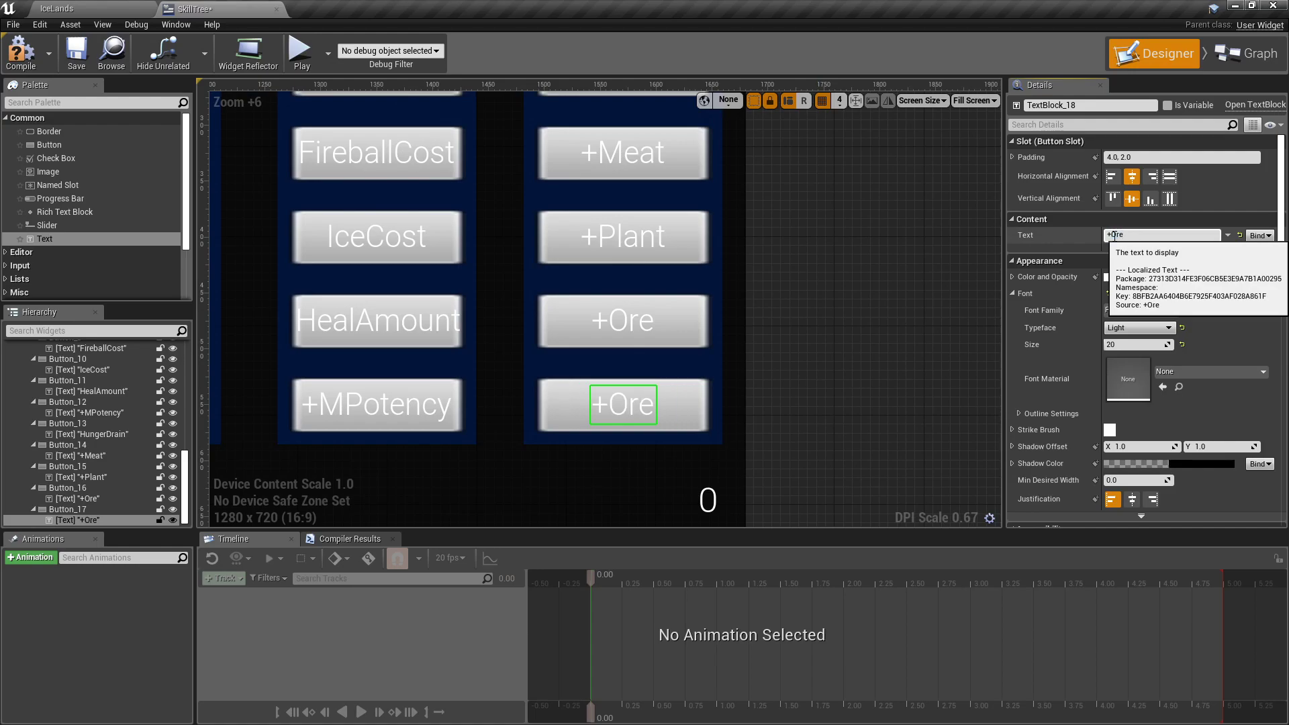
left_click(639, 327)
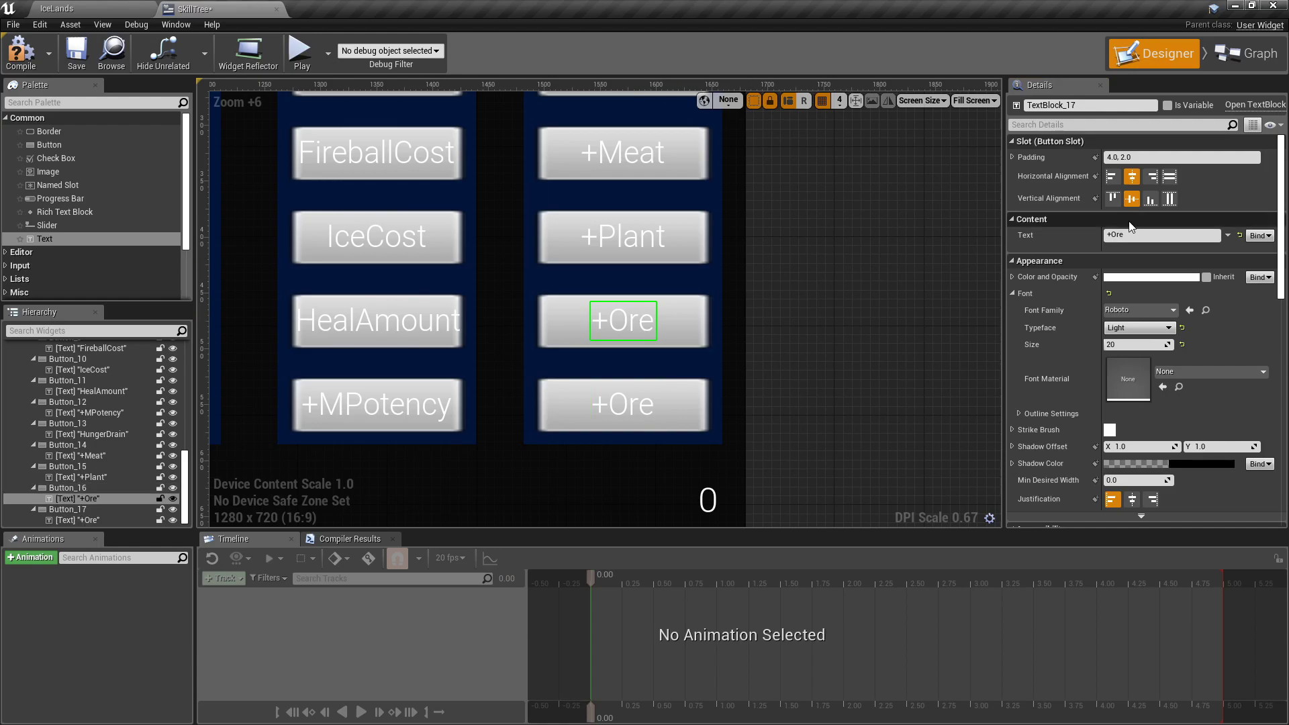
left_click(1113, 235)
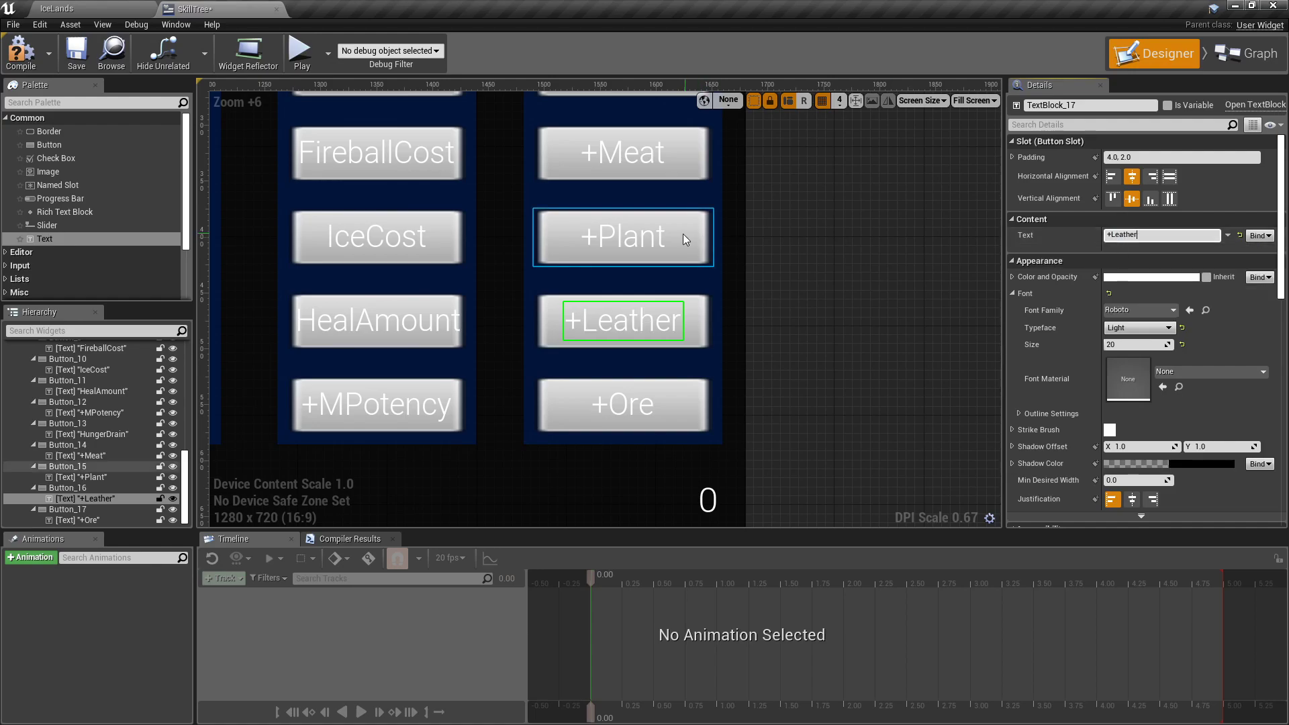
Step: Swap the labels of the second and third Survival buttons so they read +Plant and +Meat
right_click_drag(648, 163, 657, 225)
left_click(657, 225)
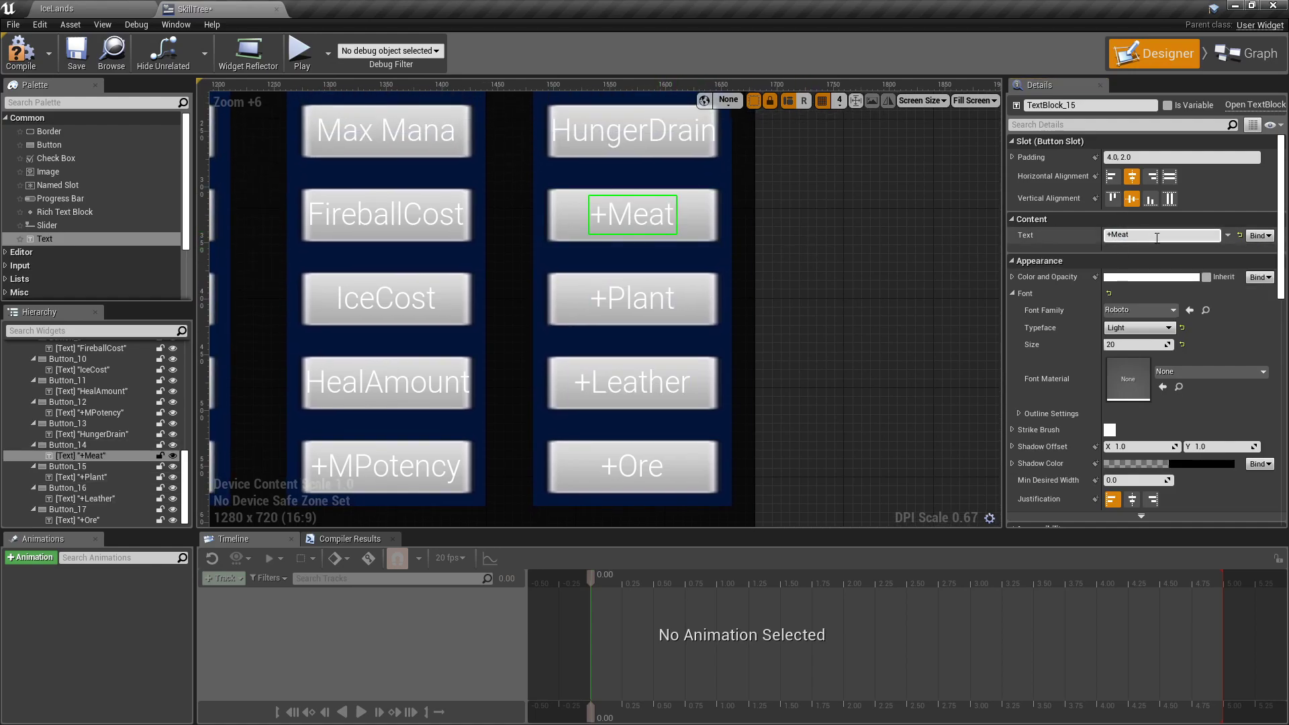
left_click(1113, 235)
left_click(633, 299)
left_click(1126, 234)
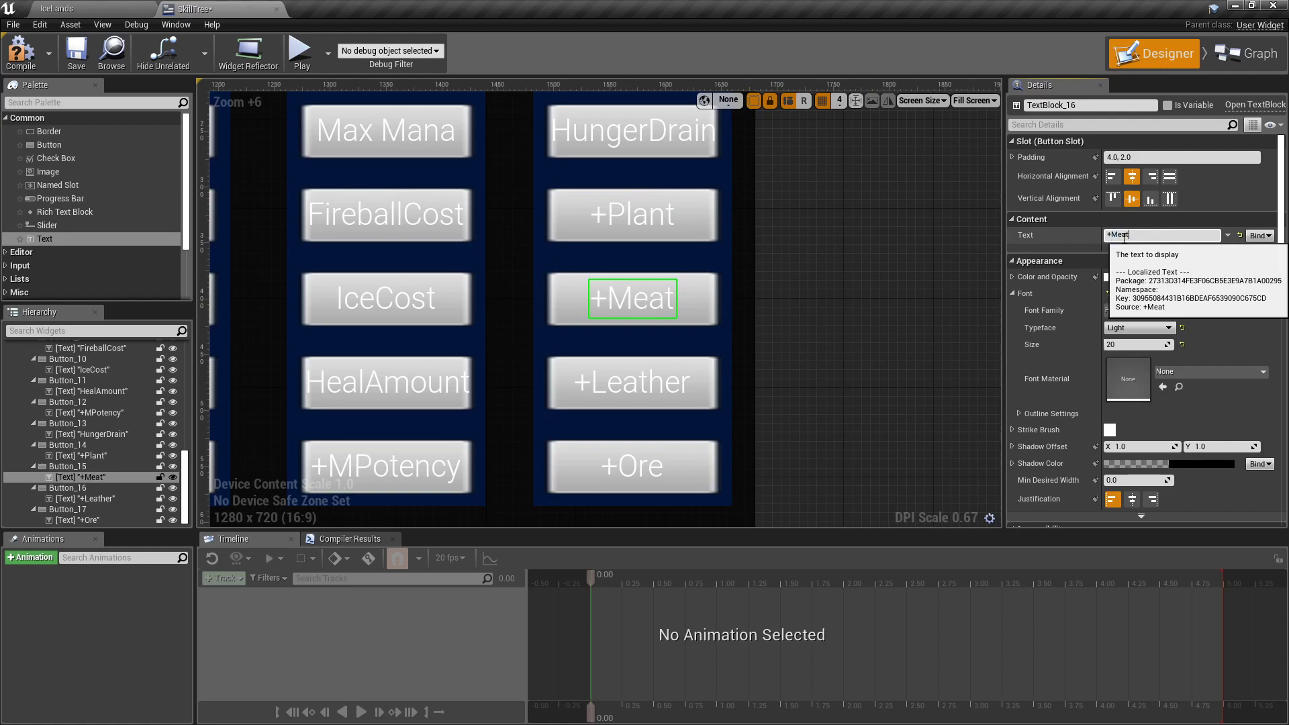
type("+Meat")
Step: Set the -Skill Tree- title's font size to 30, move it to Position X 1072 and Position Y 64, and compile the widget
scroll(816, 292, "down", 3)
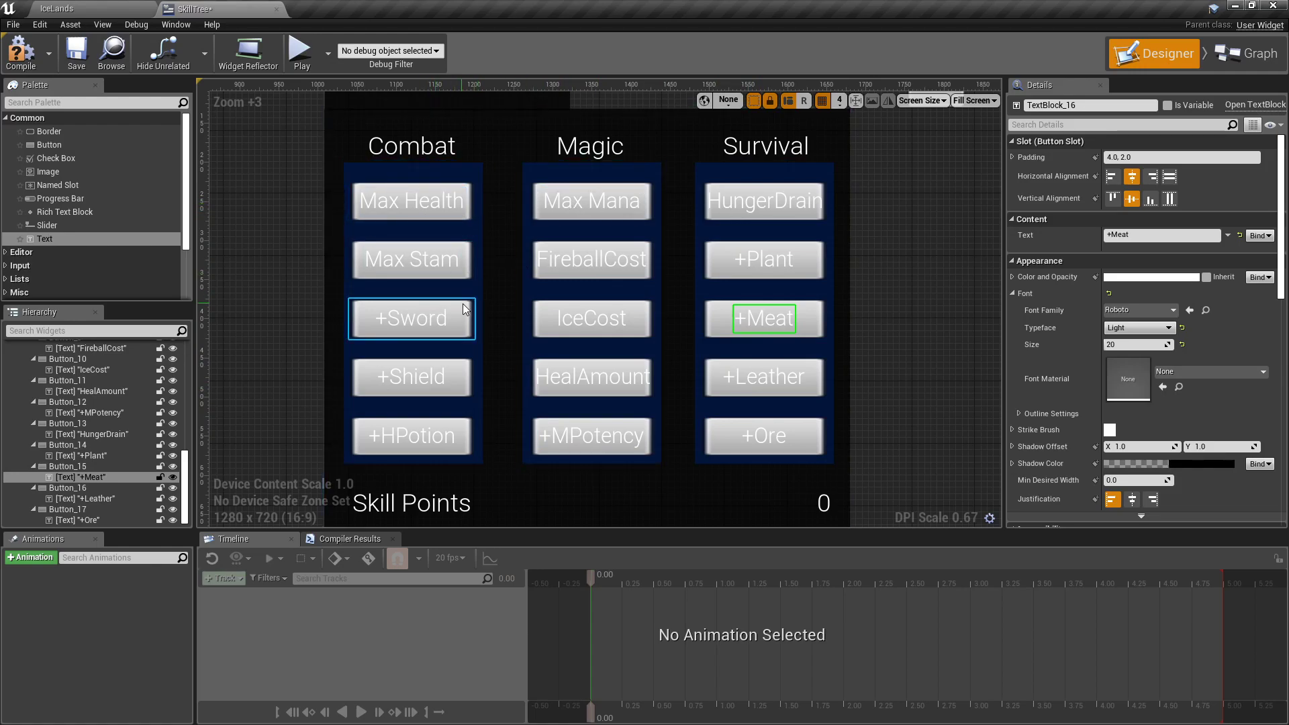
right_click_drag(276, 271, 413, 246)
scroll(362, 245, "down", 1)
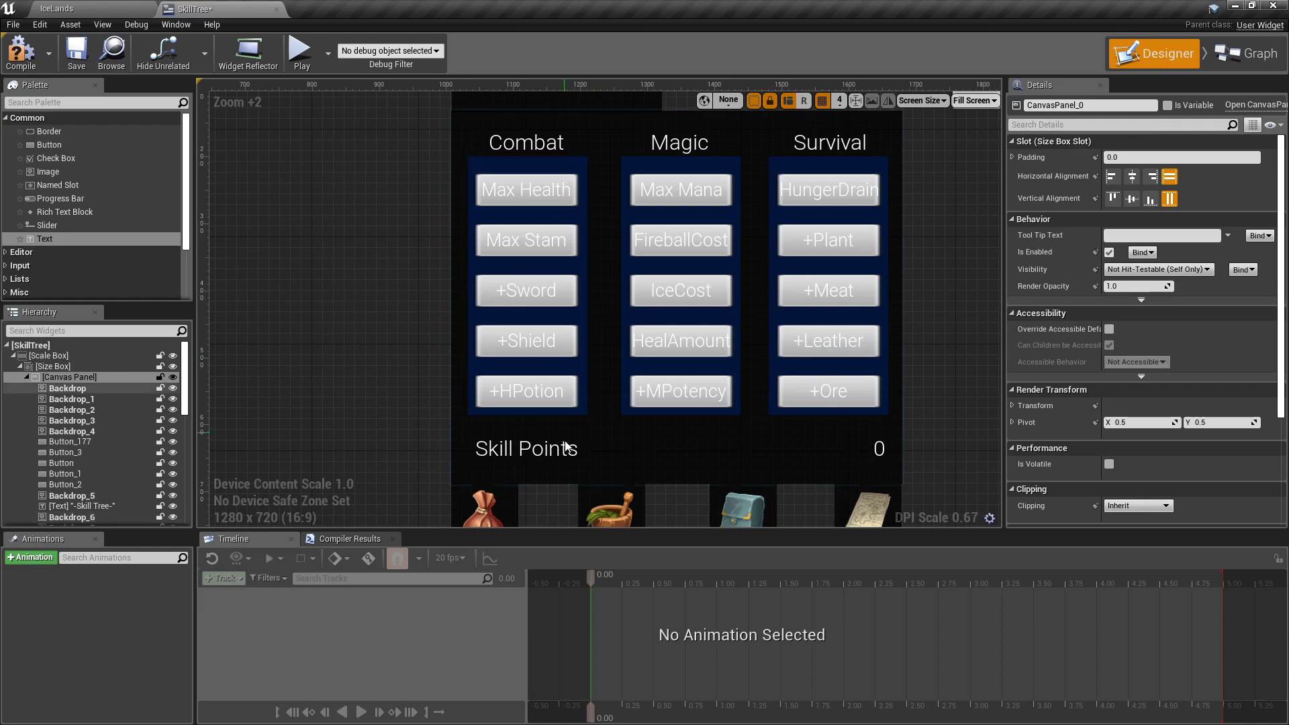
scroll(363, 265, "down", 2)
right_click_drag(394, 265, 444, 255)
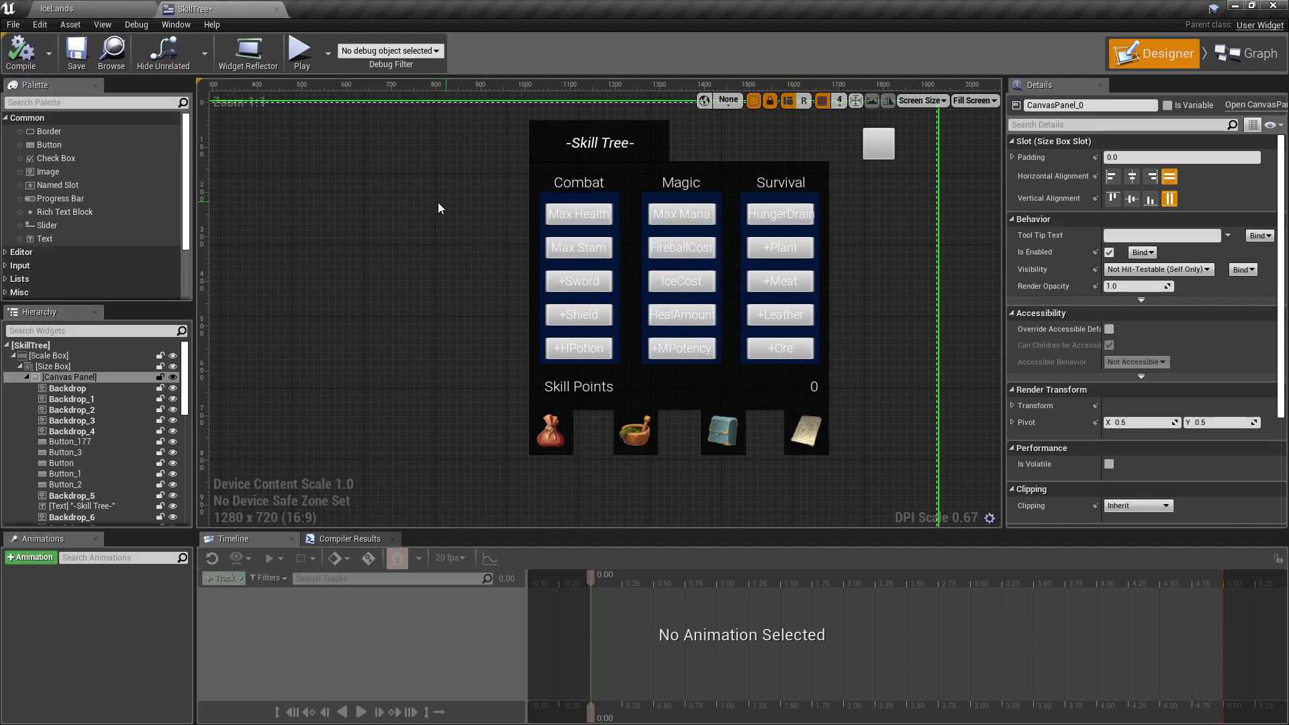
left_click(656, 165)
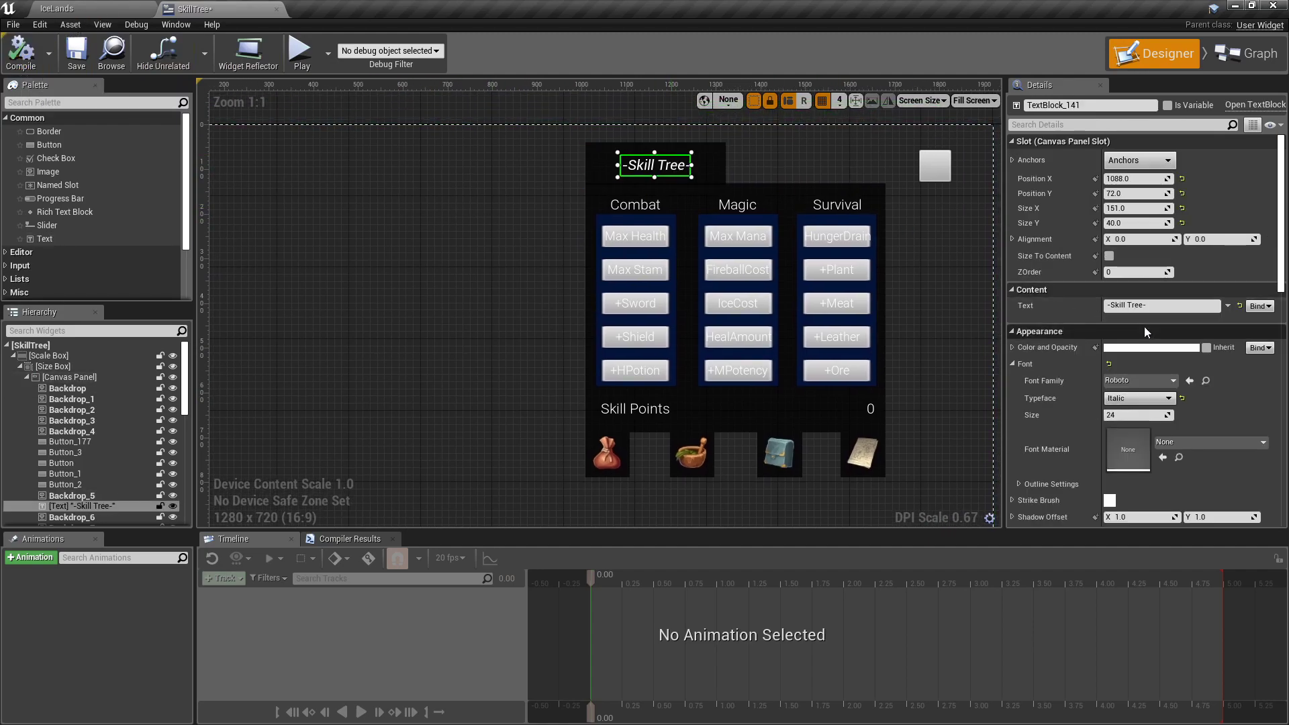
left_click(1133, 415)
type("30")
key("Return")
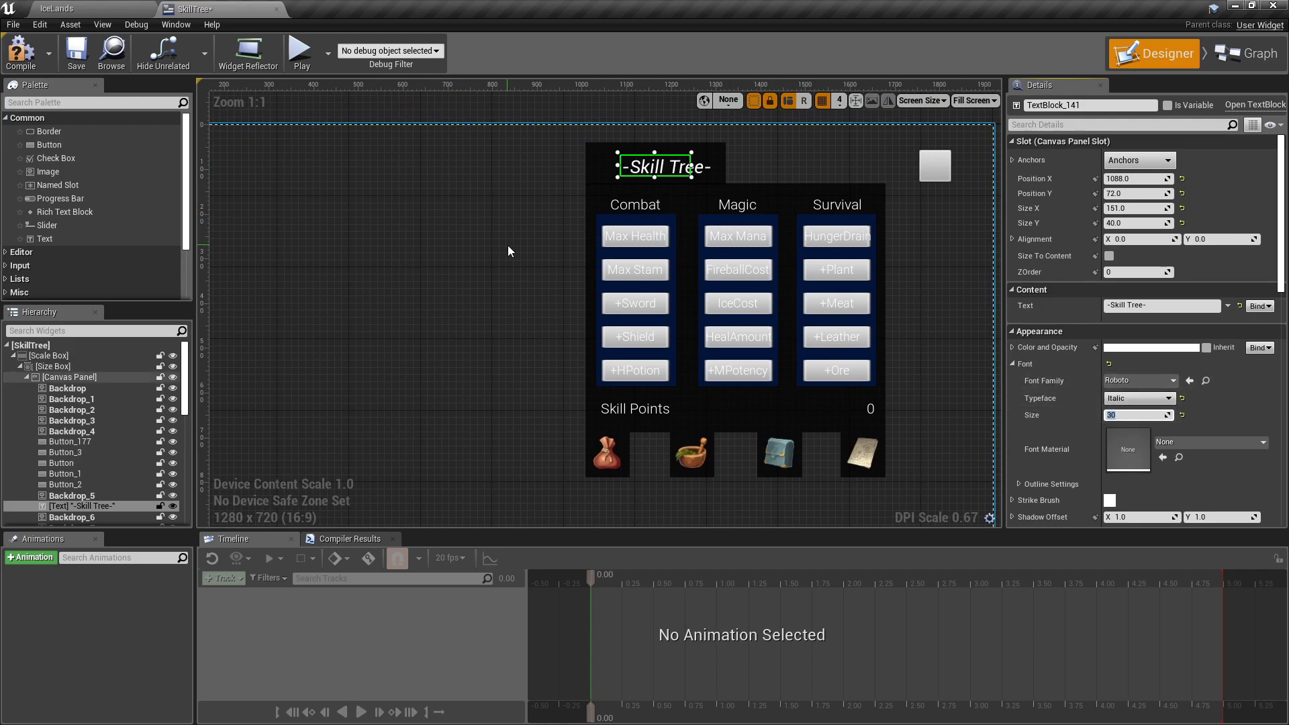
left_click_drag(668, 175, 661, 171)
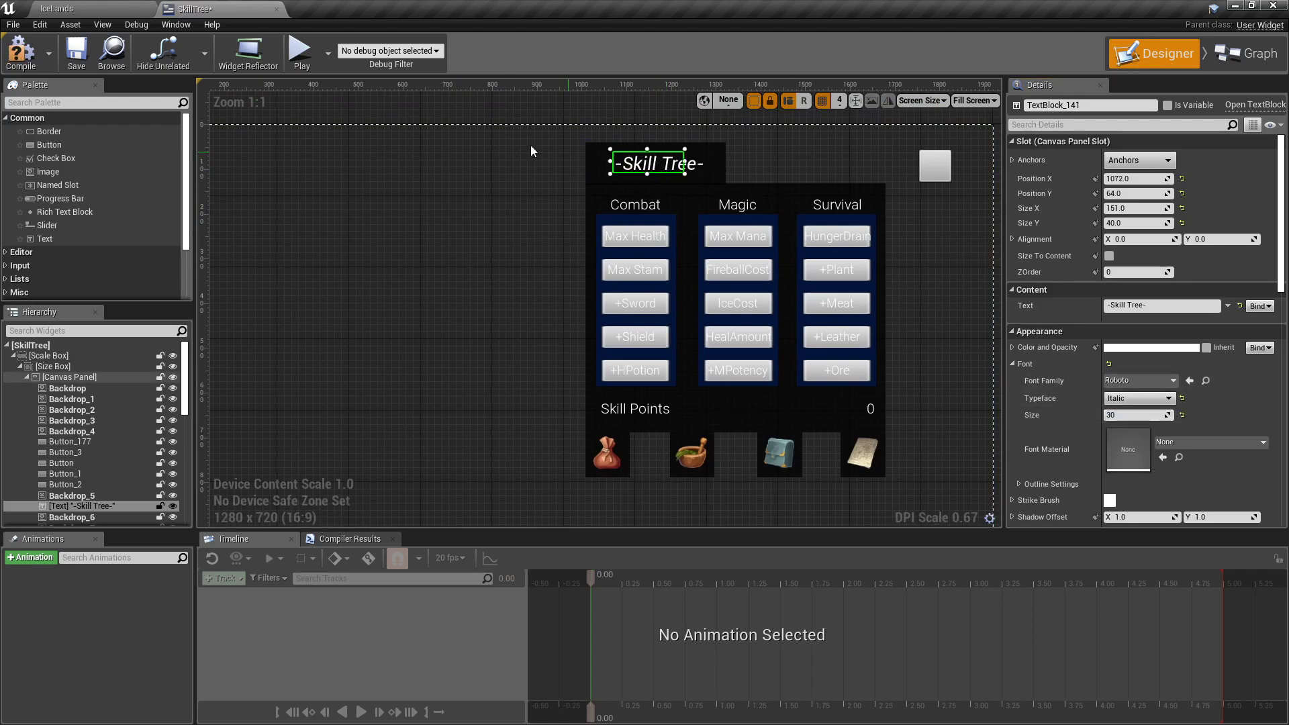
left_click(32, 56)
Step: Open the InventoryScreen widget from the HUDElements folder and check the font settings of its -Inventory- title
left_click(56, 8)
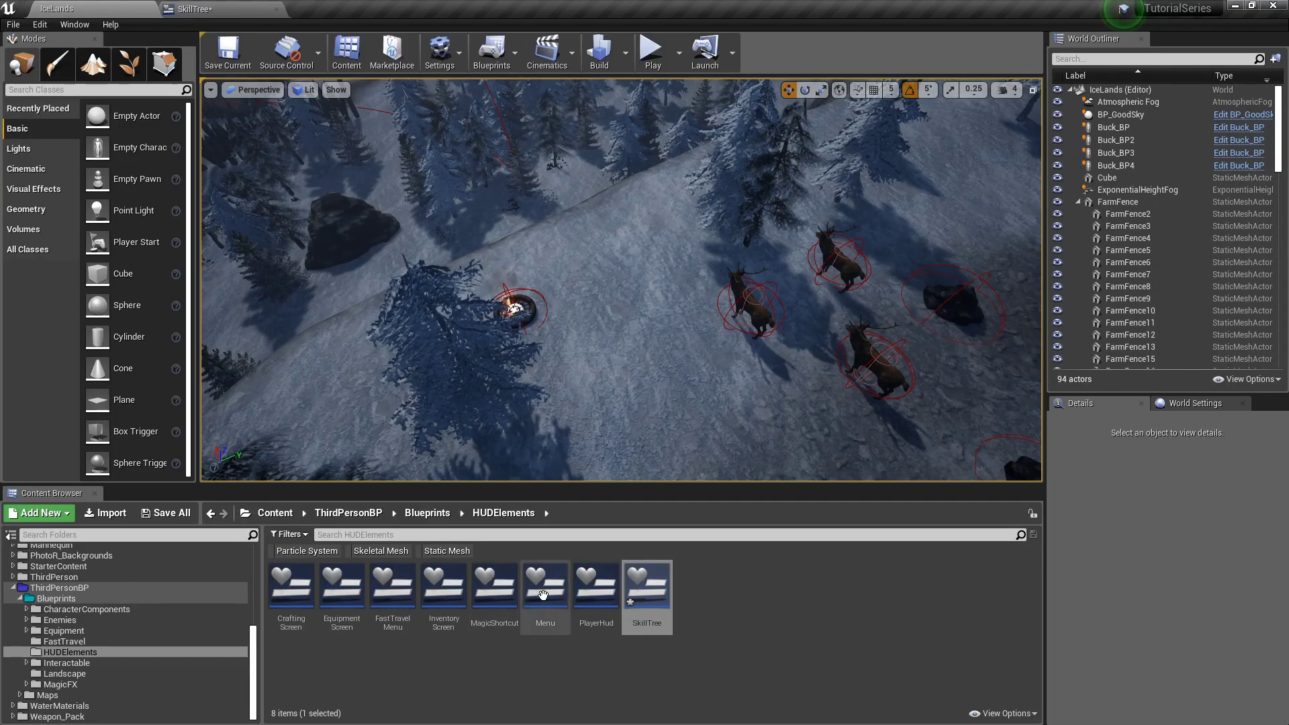
double_click(443, 586)
left_click(674, 169)
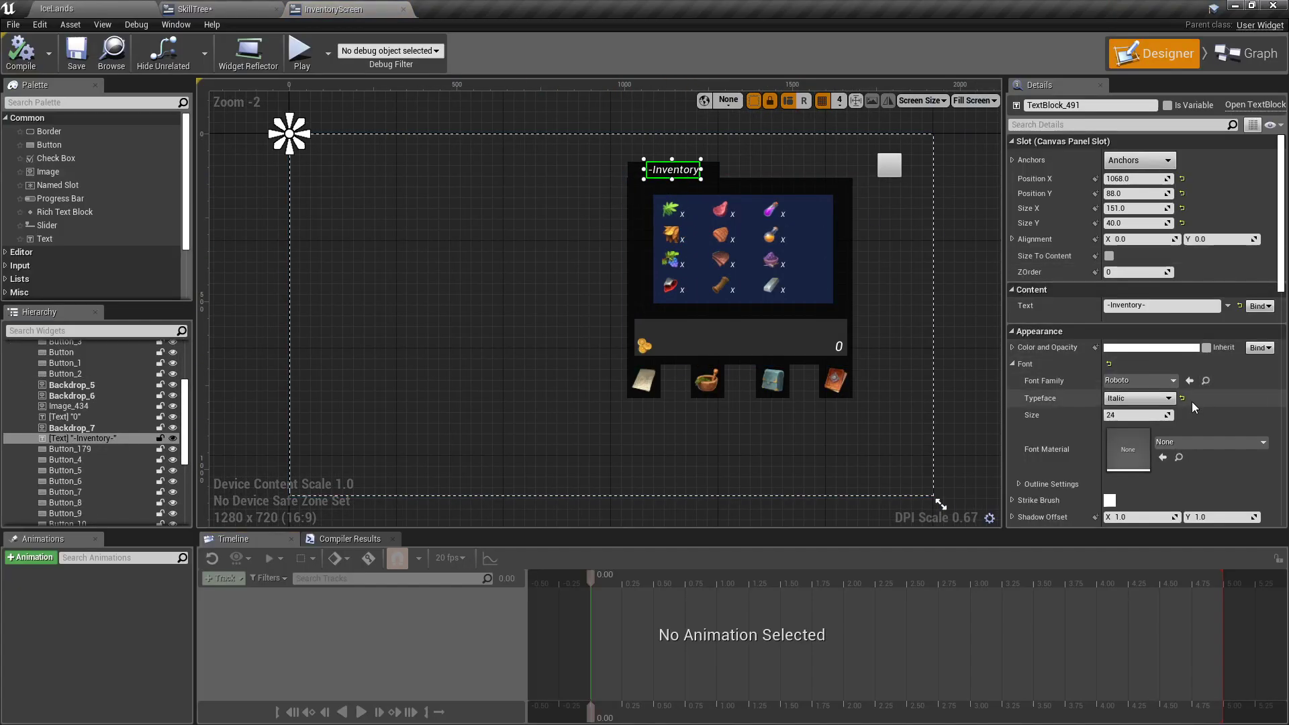
Step: Return to the SkillTree widget and set the -Skill Tree- title's font size to 24
left_click(229, 9)
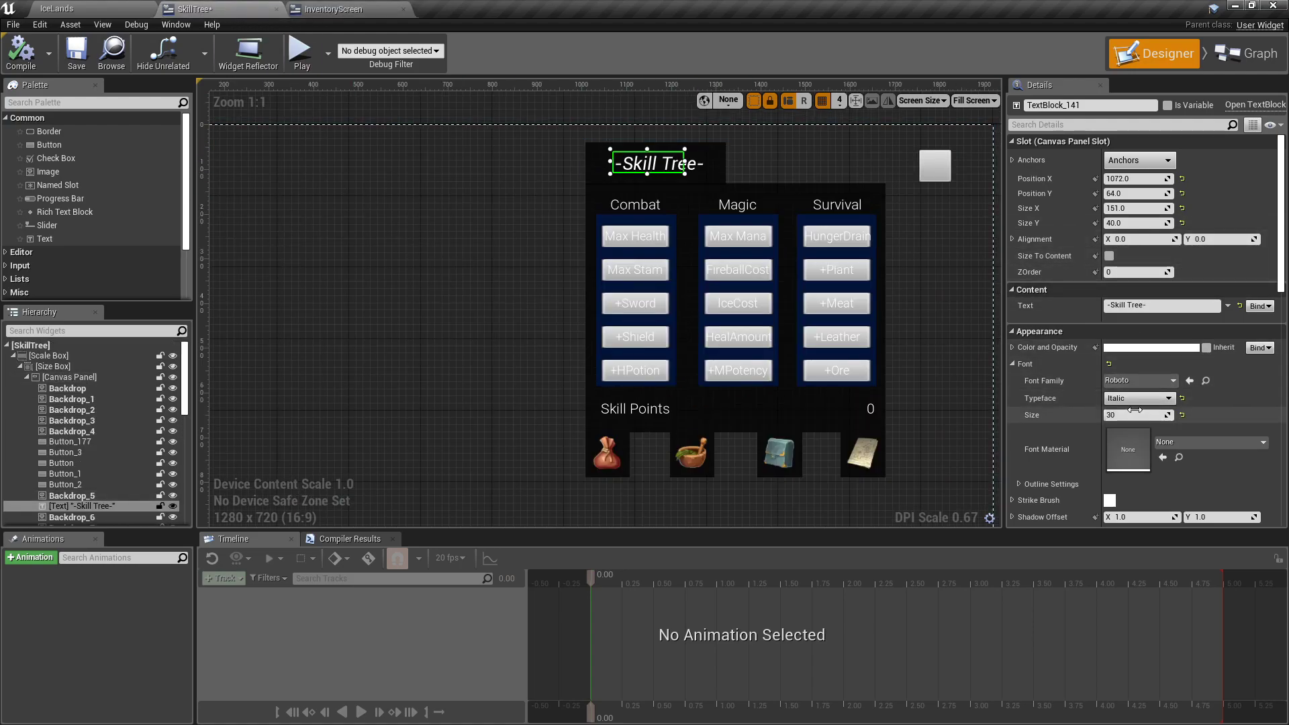
key("BackSpace")
type("24")
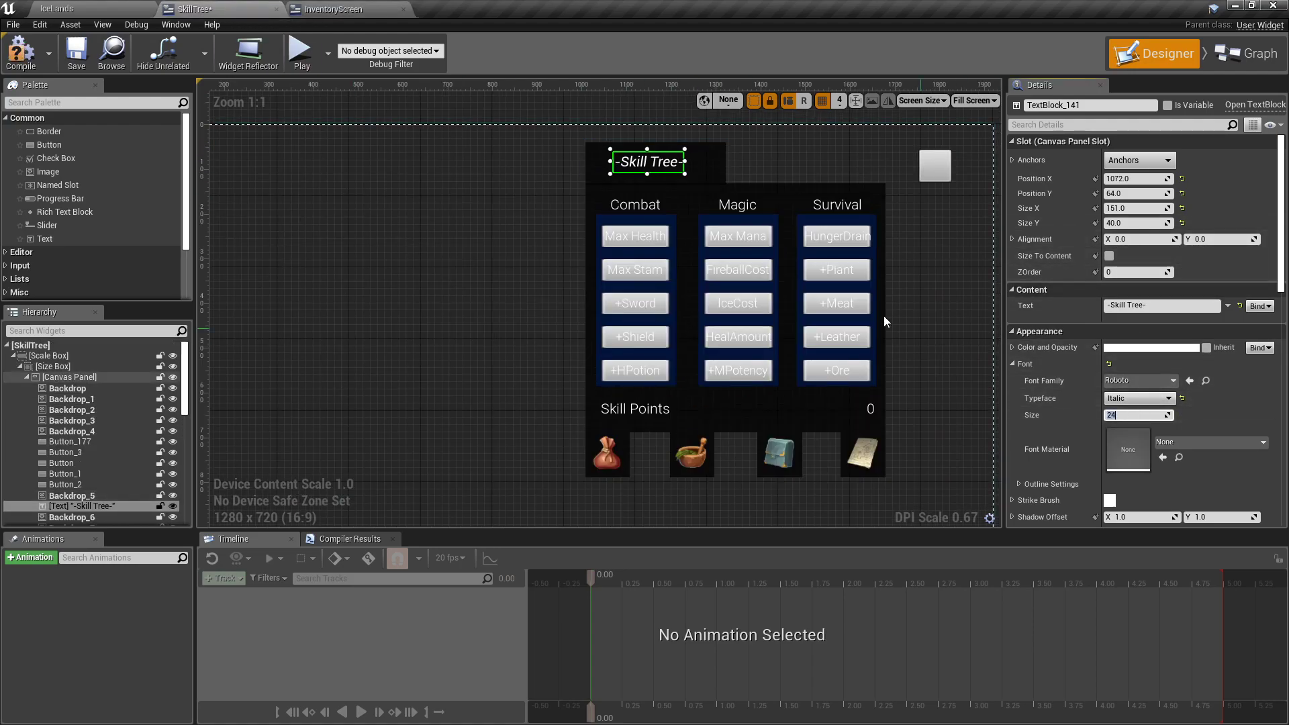
key("Return")
Step: Reposition the -Skill Tree- title so it sits centred on its header backdrop
scroll(655, 173, "up", 5)
left_click_drag(634, 173, 647, 186)
left_click(578, 129)
left_click_drag(576, 129, 581, 192)
left_click(668, 176)
Step: Compile the SkillTree widget and switch back to the IceLands level
scroll(833, 178, "down", 6)
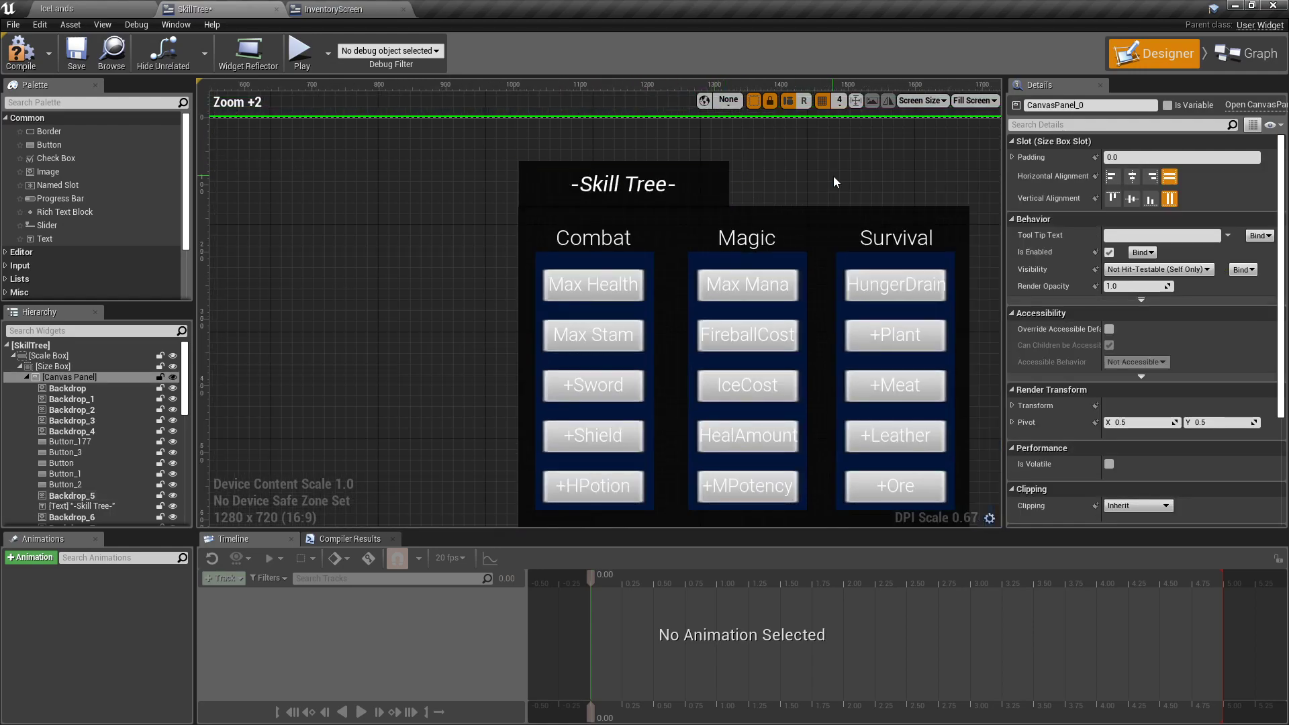
right_click_drag(636, 160, 649, 127)
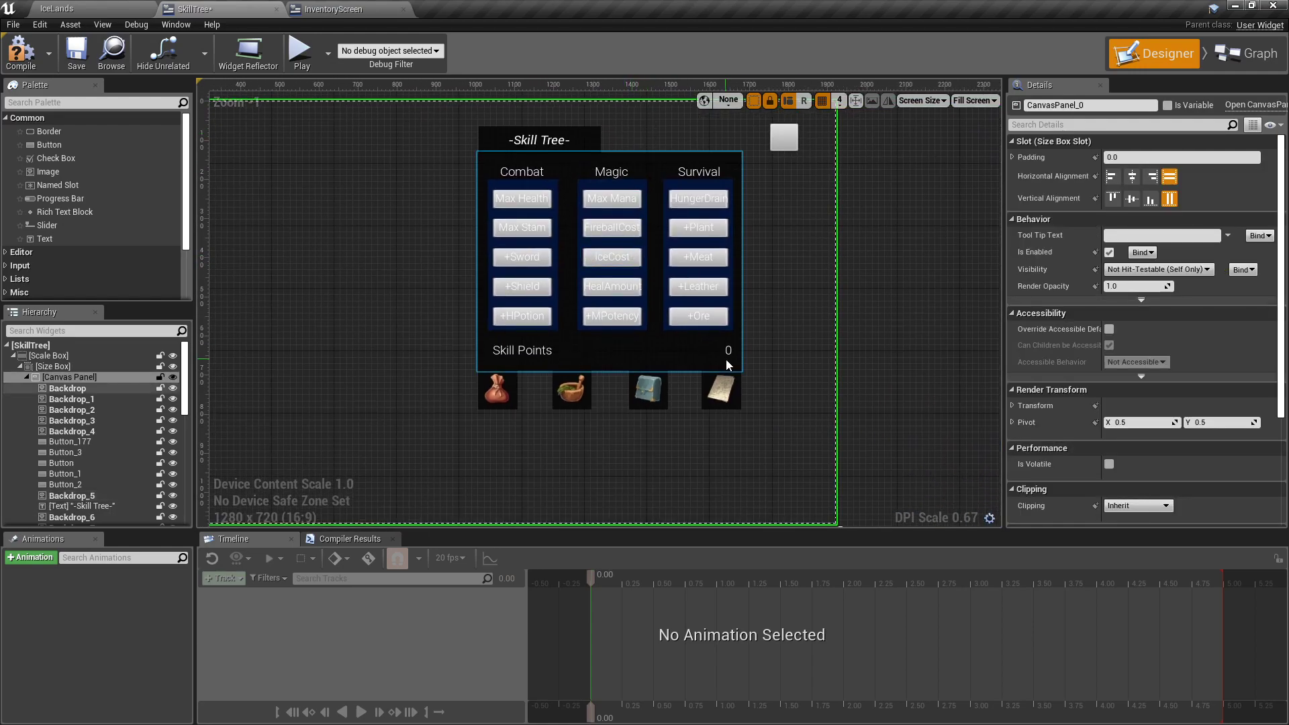
left_click(23, 60)
left_click(56, 8)
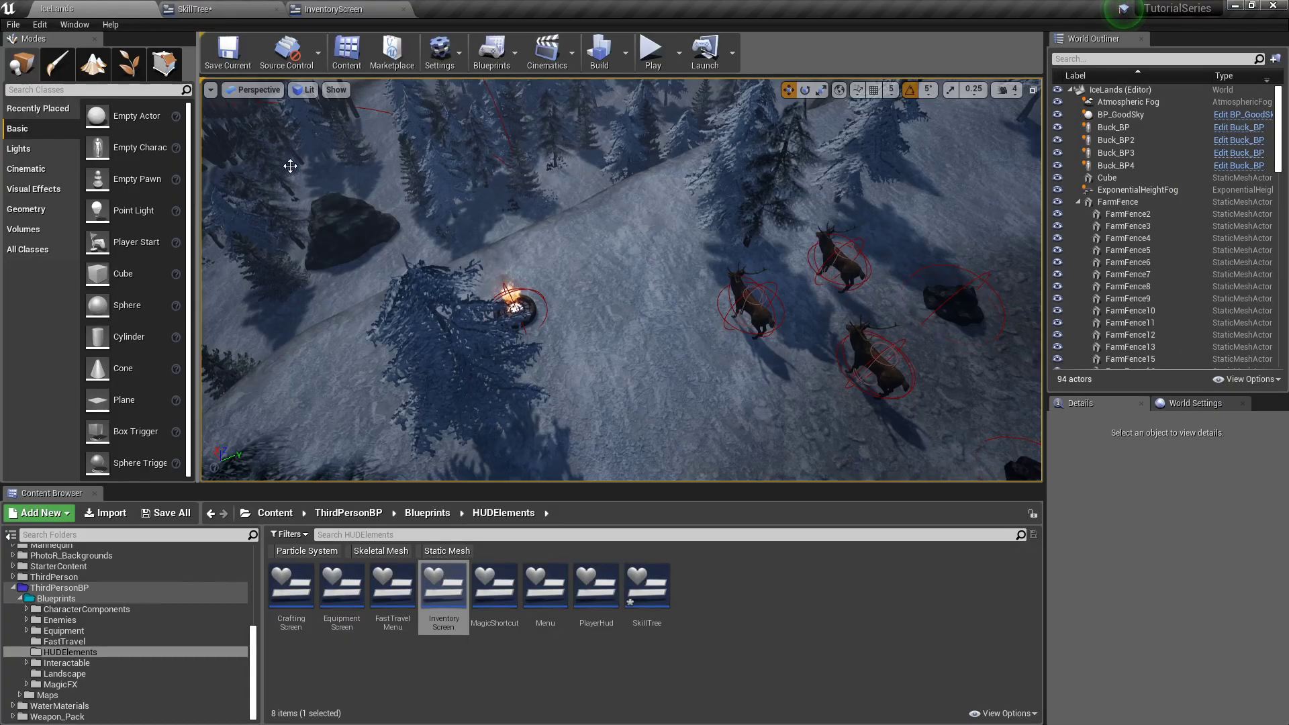
Step: Locate the player character in the IceLands level and open its Player_BP blueprint at the Player Base Stats variables
right_click_drag(677, 251, 642, 276)
right_click(642, 276)
left_click(689, 310)
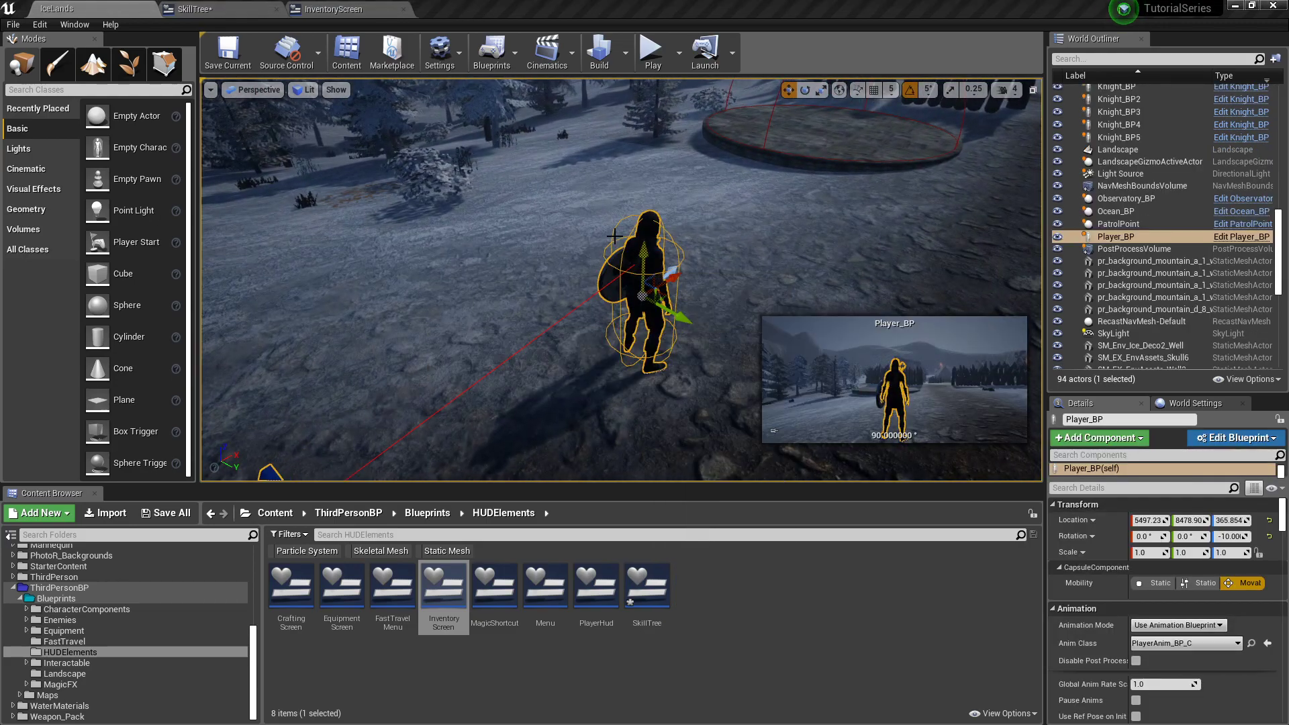
left_click(5, 435)
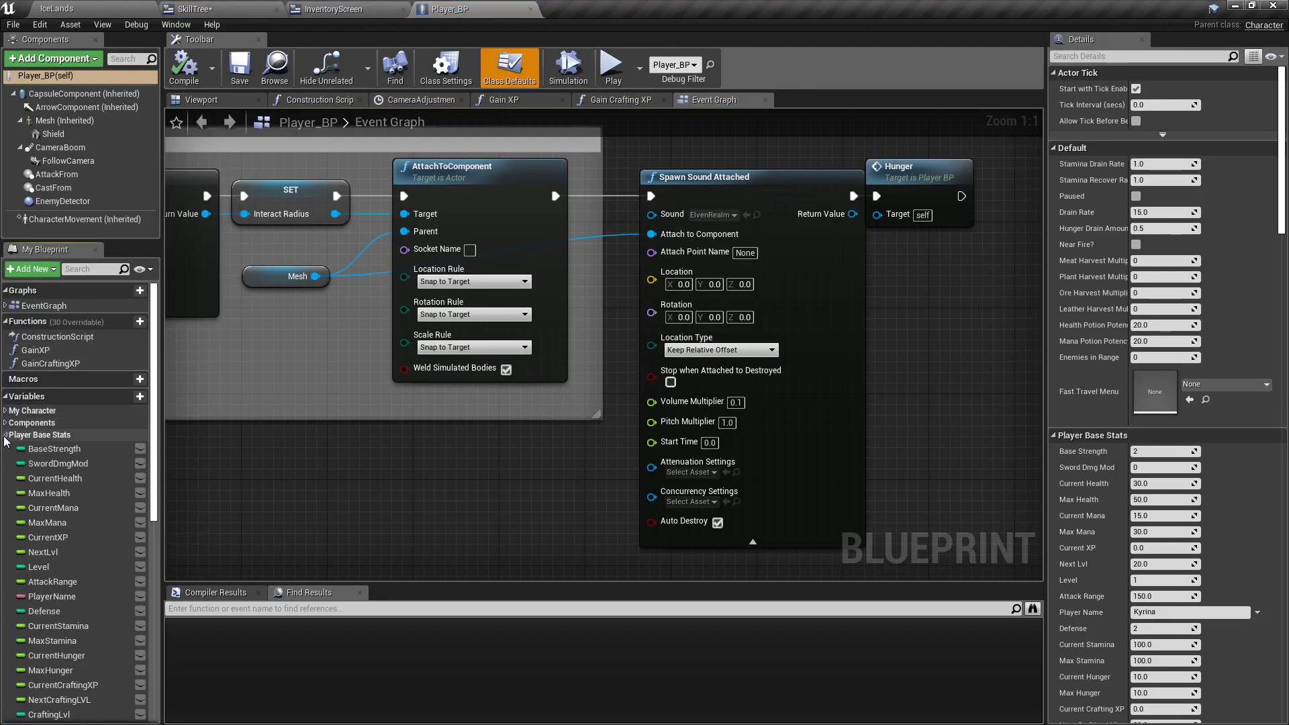
Step: Duplicate the BaseStrength variable as SkillPoints, compile Player_BP and set the new variable's default value to 0
right_click(65, 455)
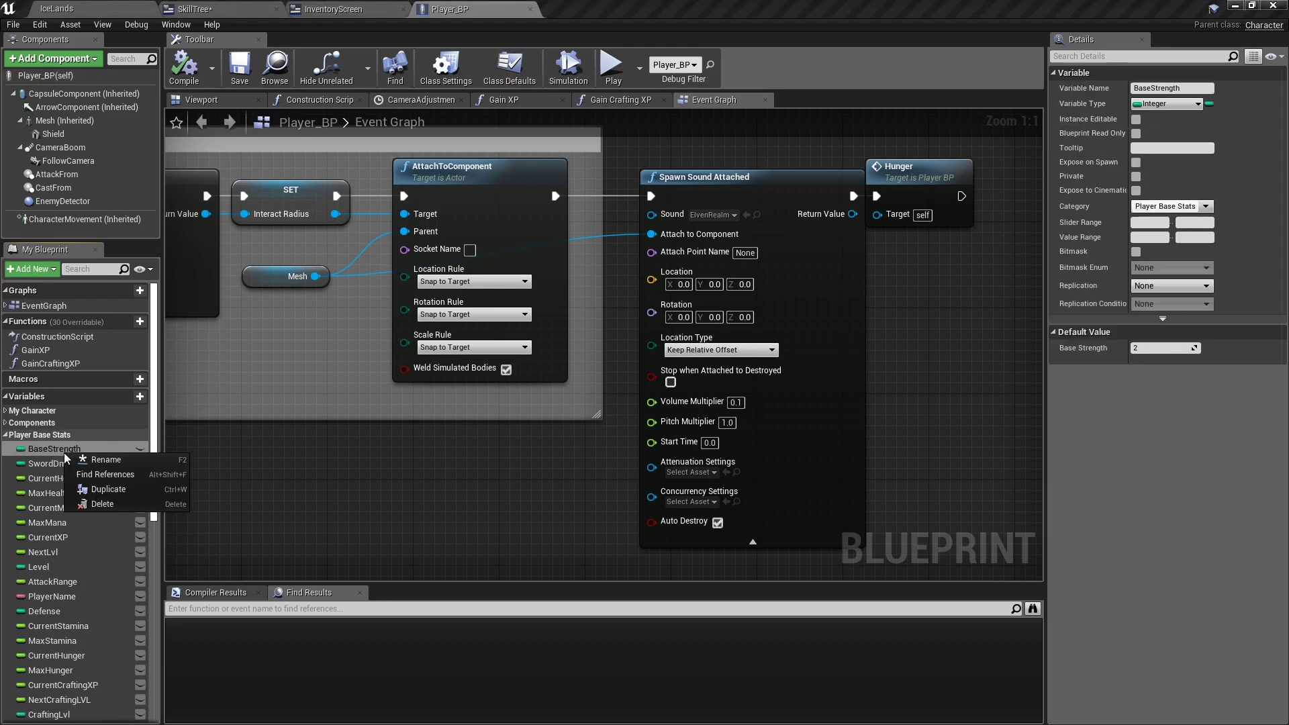
left_click(130, 495)
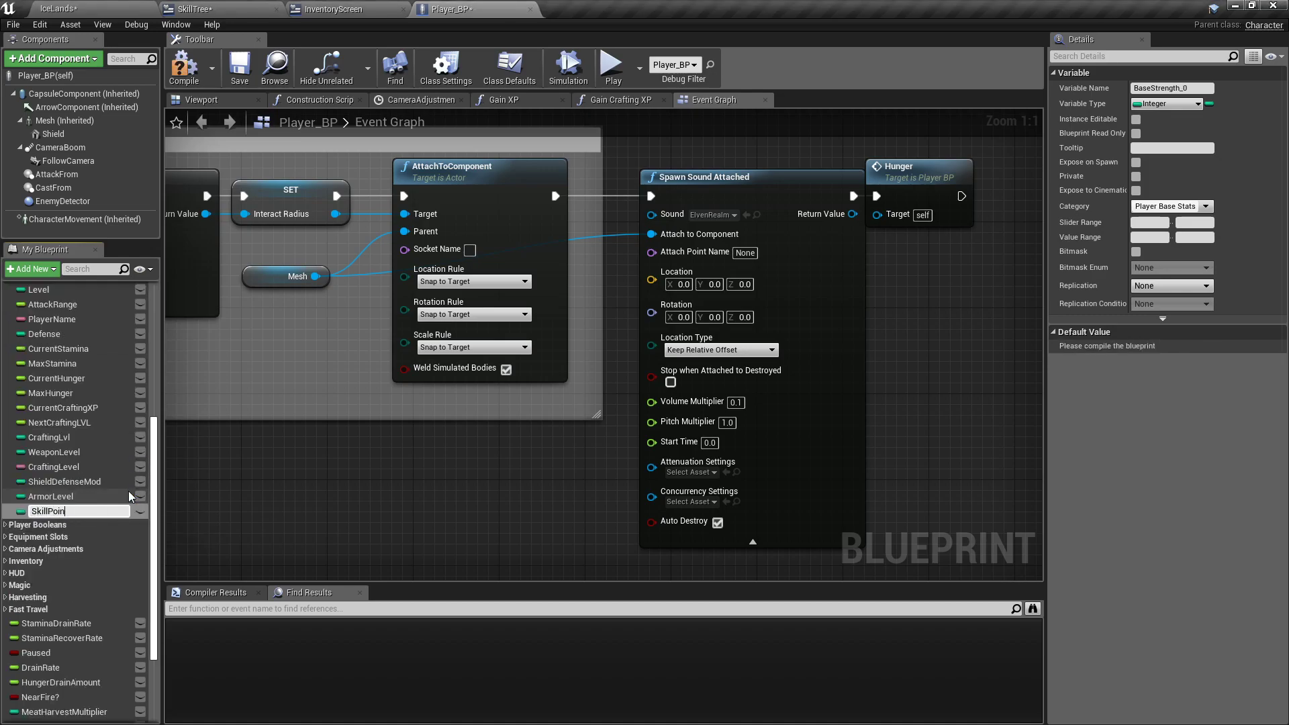
key("Return")
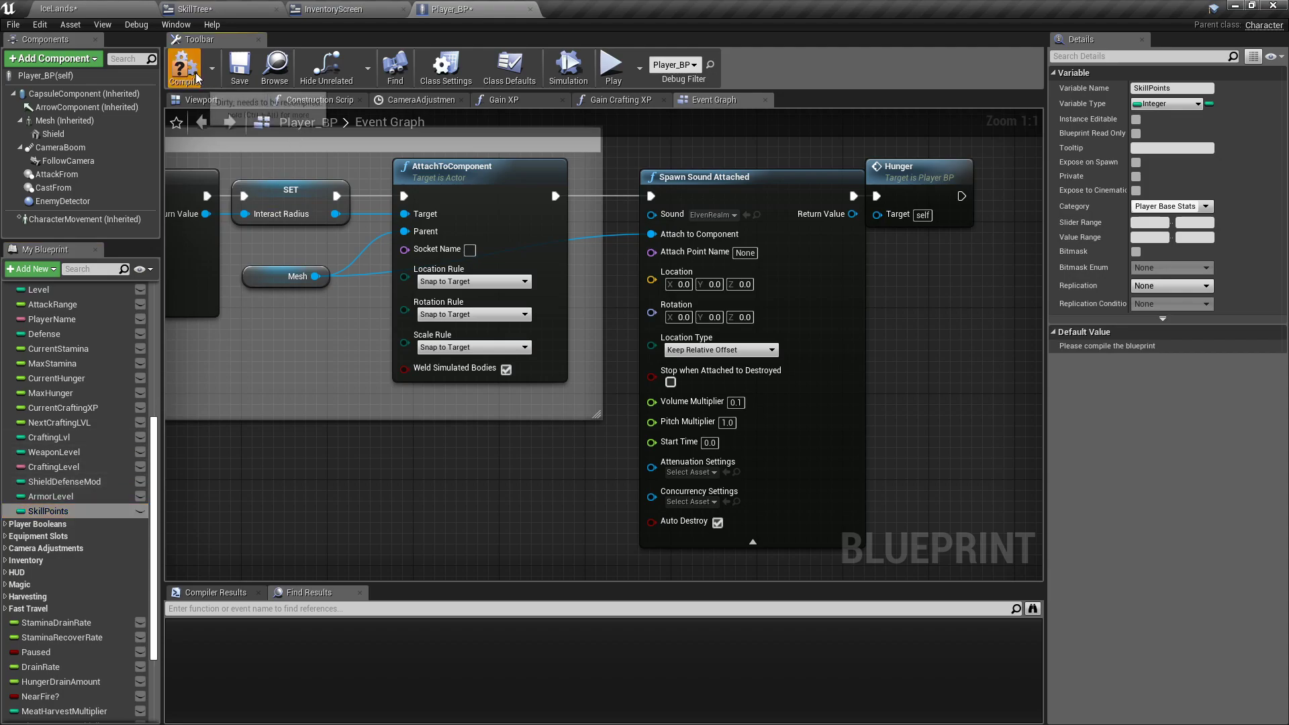
left_click(192, 74)
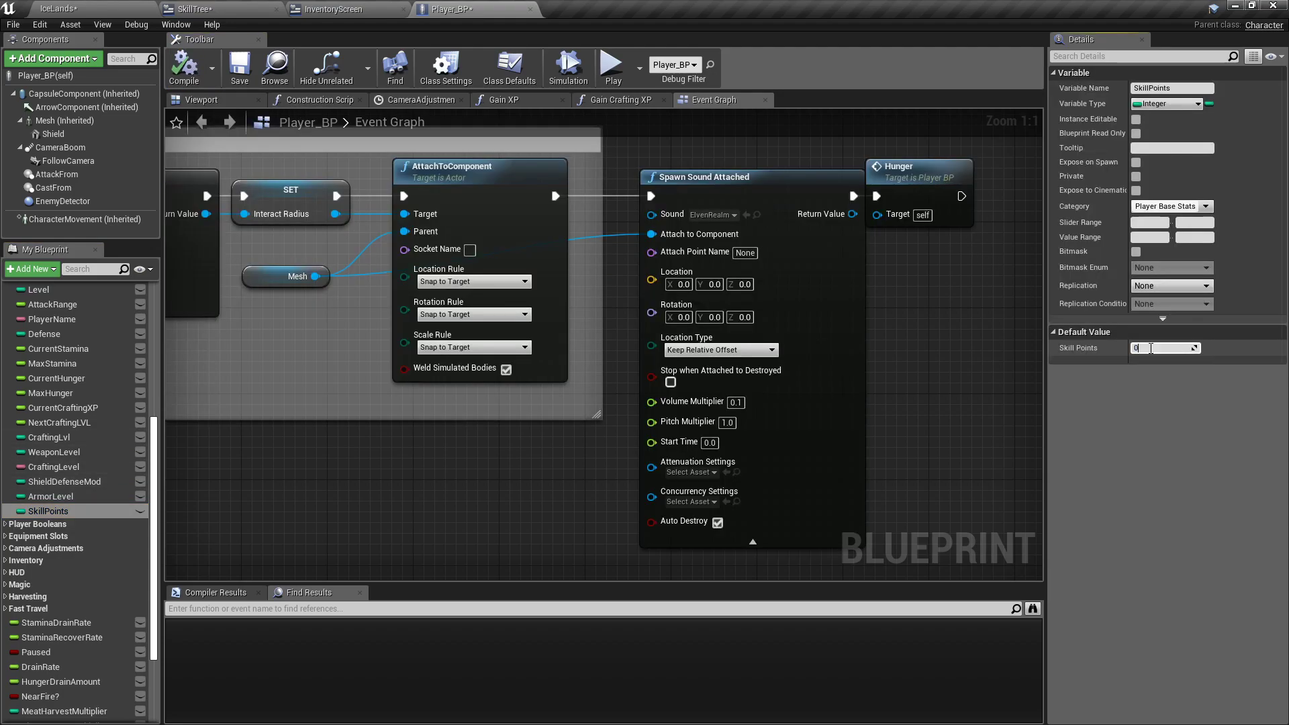
key("Return")
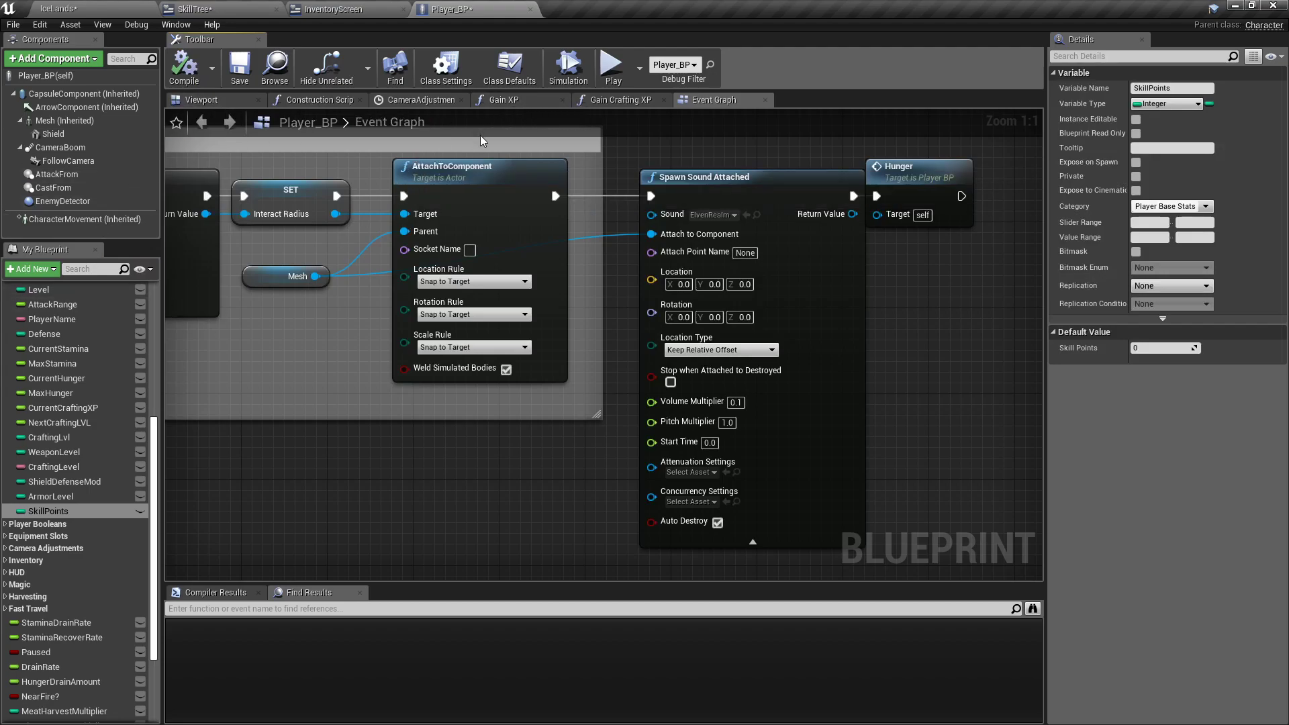
Step: In the Gain XP function, shift all nodes following SET Level along the graph to open a gap before SET Base Strength
scroll(123, 315, "up", 7)
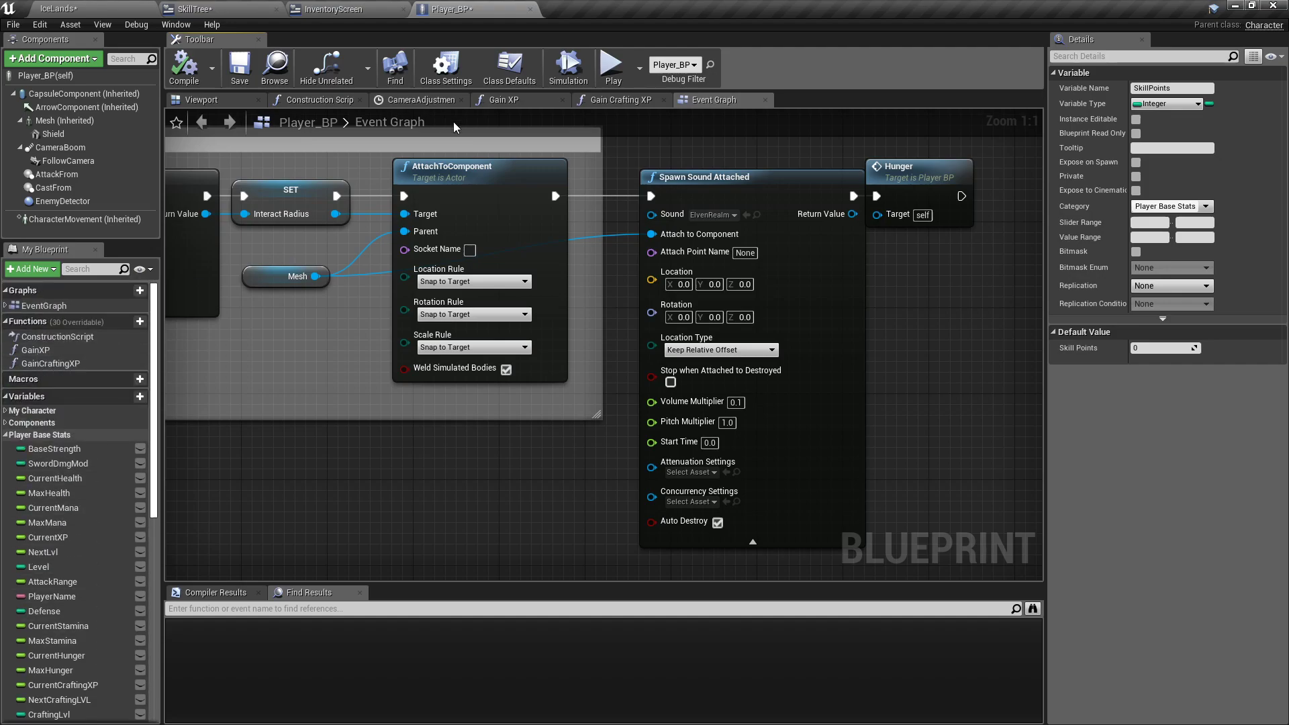
left_click(505, 99)
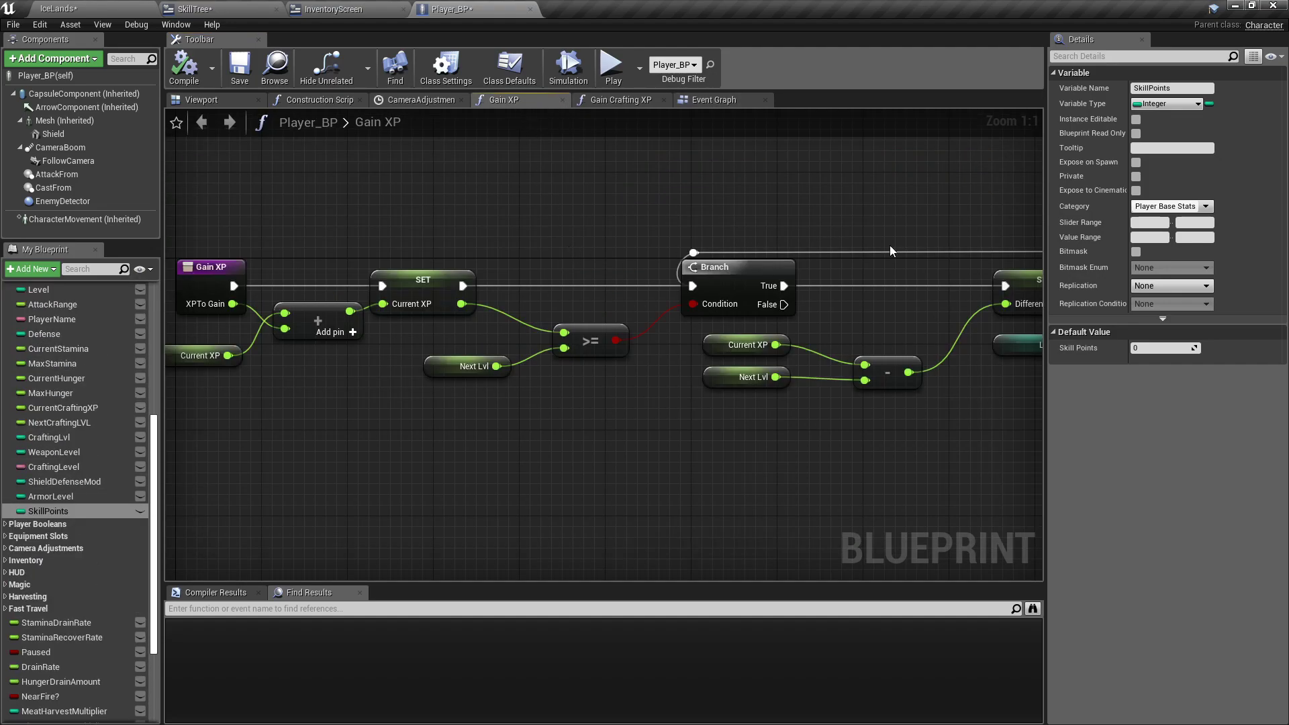
right_click_drag(574, 250, 178, 246)
right_click_drag(773, 308, 582, 293)
scroll(449, 265, "down", 5)
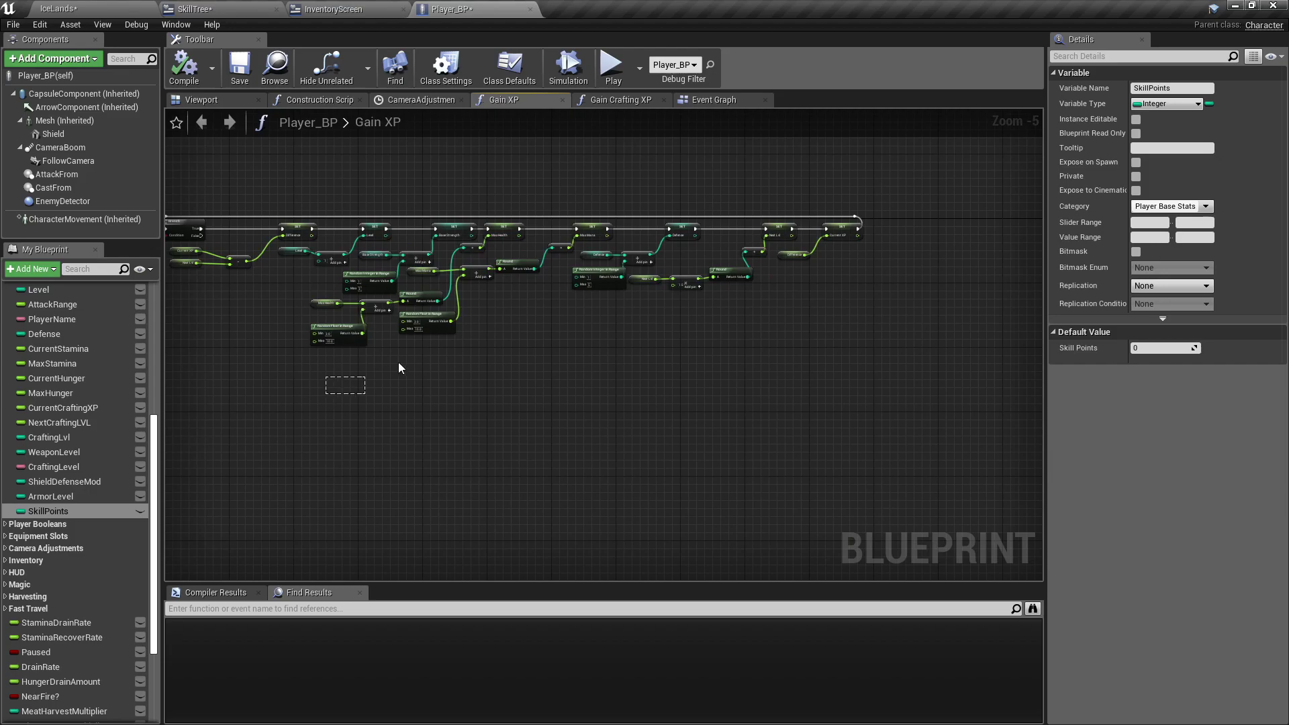
left_click_drag(399, 367, 862, 168)
scroll(469, 216, "up", 2)
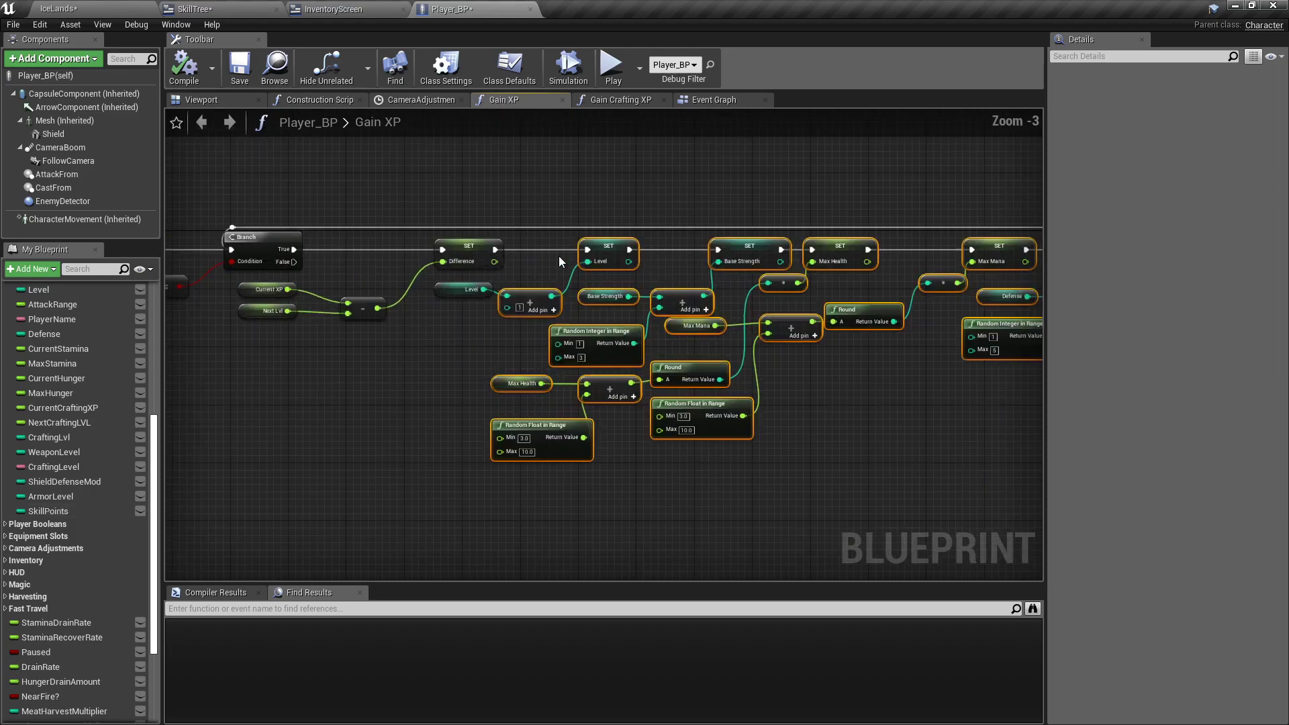
scroll(560, 262, "up", 3)
left_click(508, 309, "ctrl")
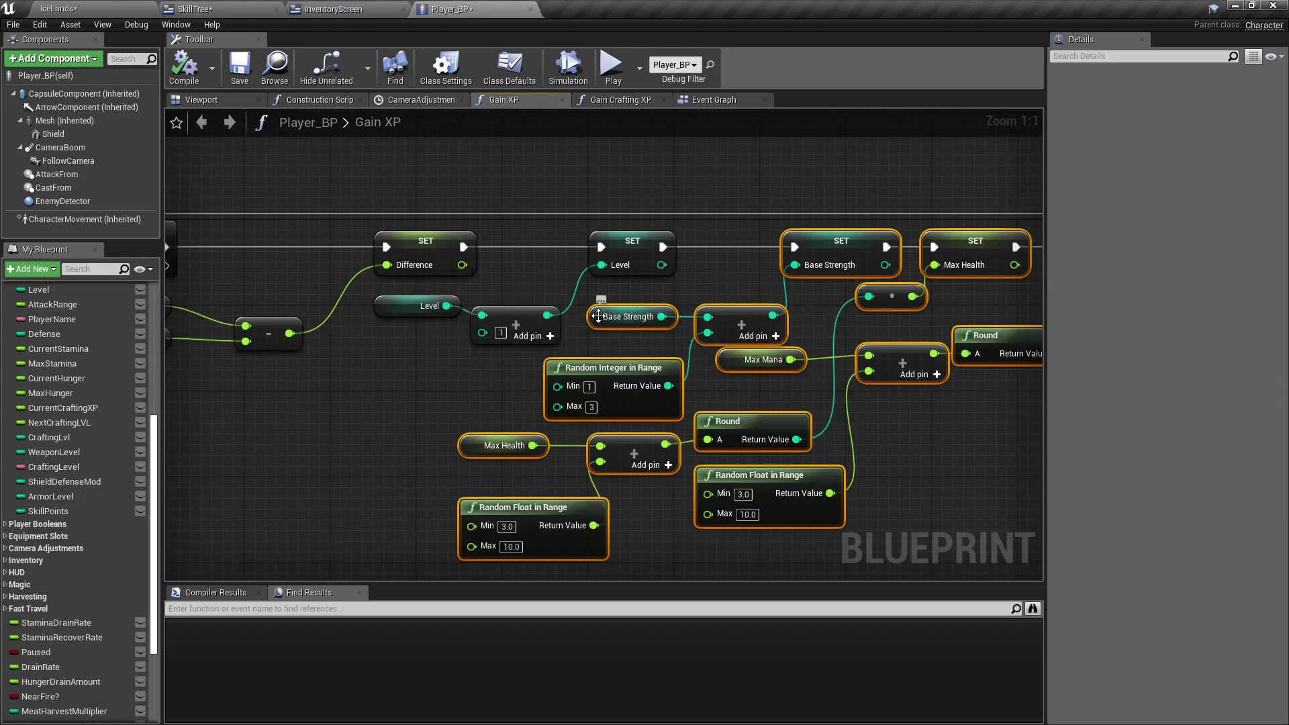
left_click_drag(595, 323, 788, 320)
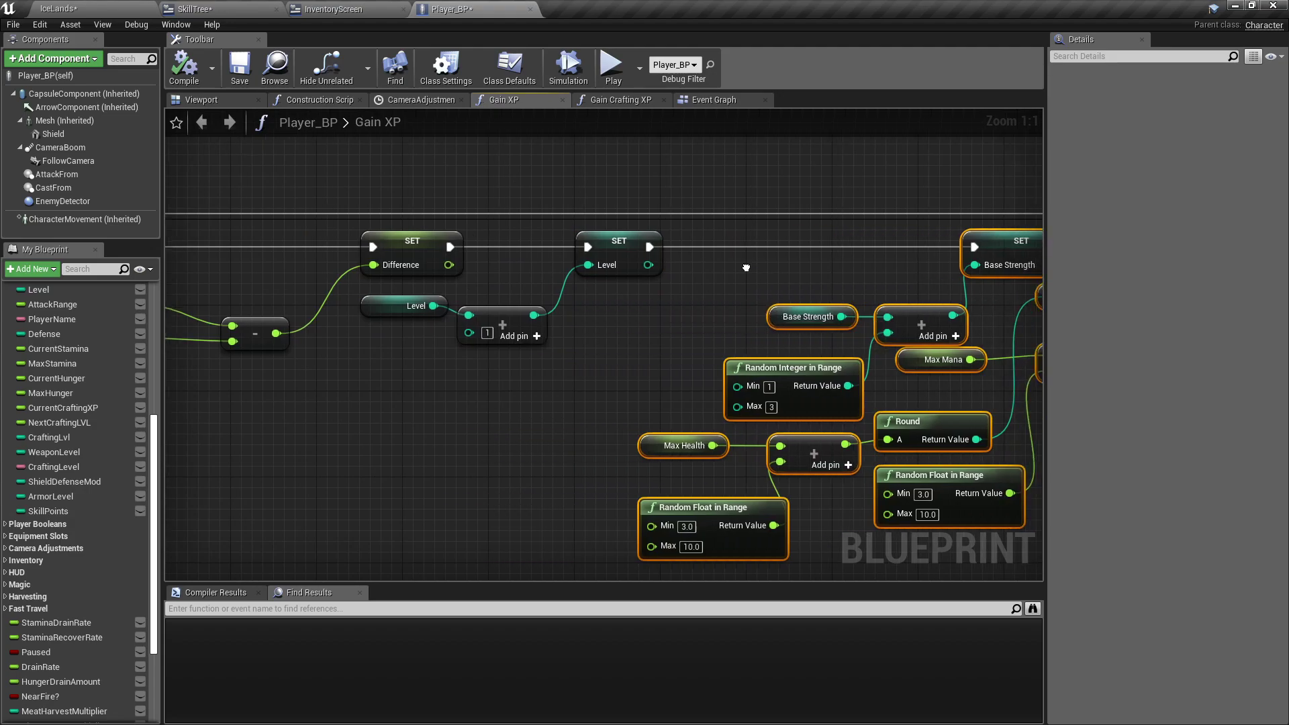
right_click_drag(789, 320, 521, 309)
Step: Place a SET Skill Points node in the gap and have it execute directly after SET Level
left_click_drag(48, 515, 358, 363)
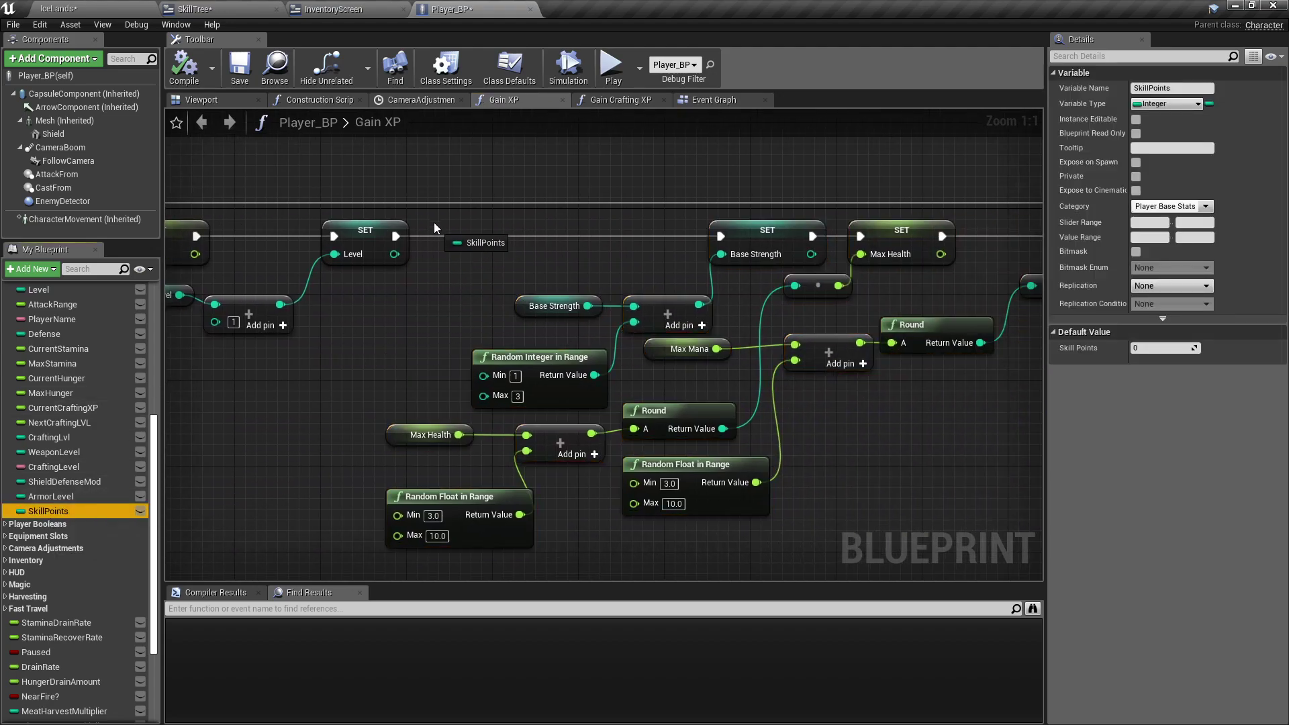
left_click_drag(434, 225, 534, 231)
left_click(448, 254)
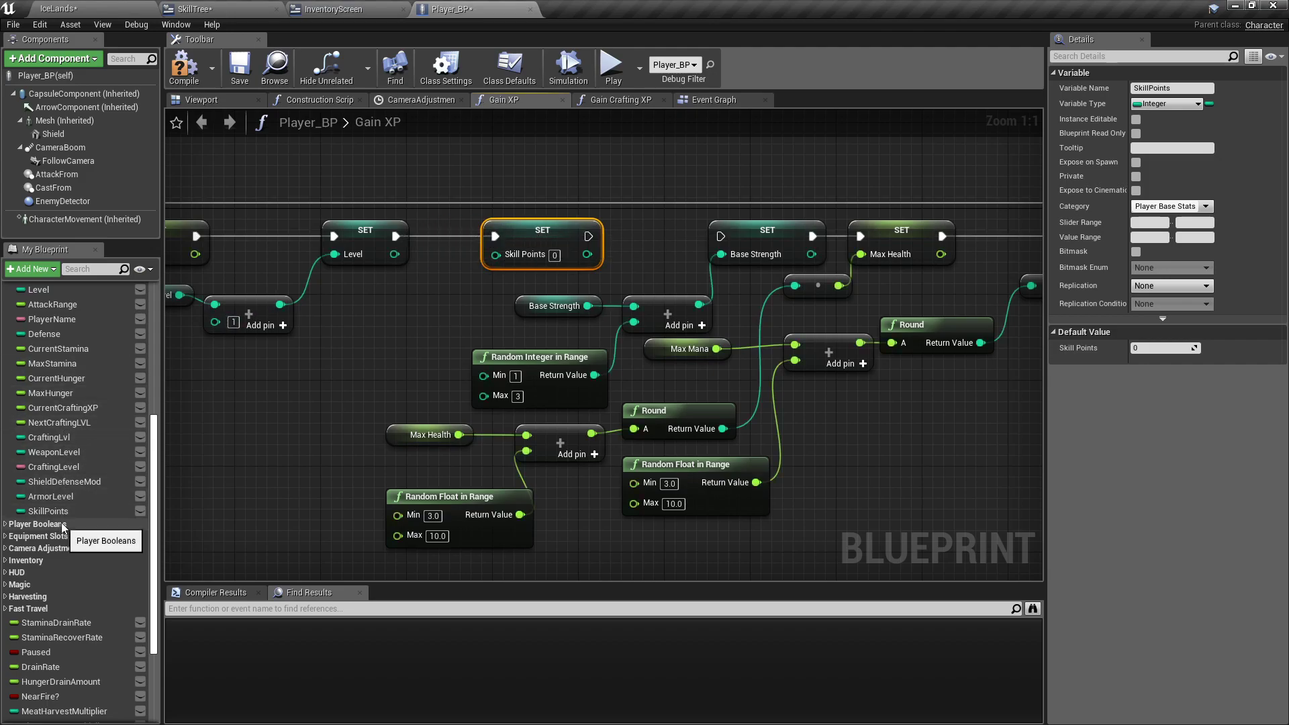
Step: Feed Skill Points plus 1 into the SET Skill Points node, link its execution to SET Base Strength and compile
left_click_drag(47, 511, 509, 261)
left_click(372, 327)
type("+")
left_click(477, 386)
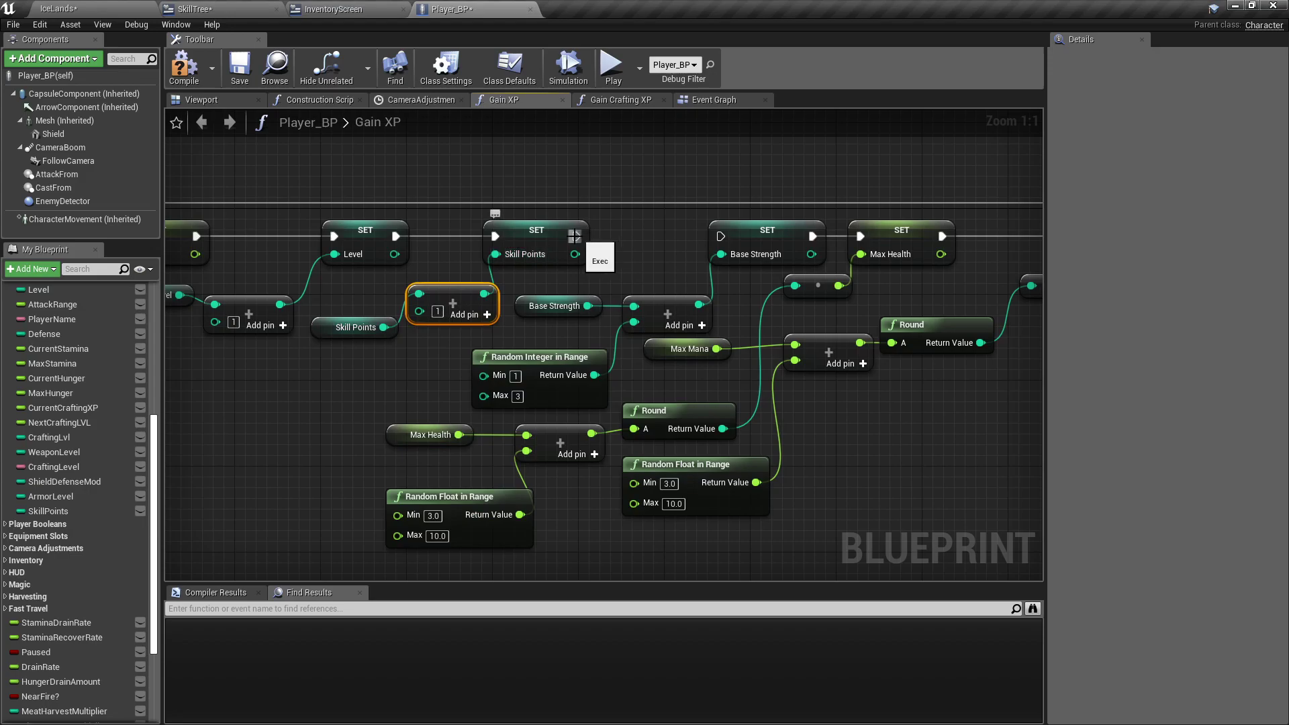
left_click_drag(575, 236, 721, 236)
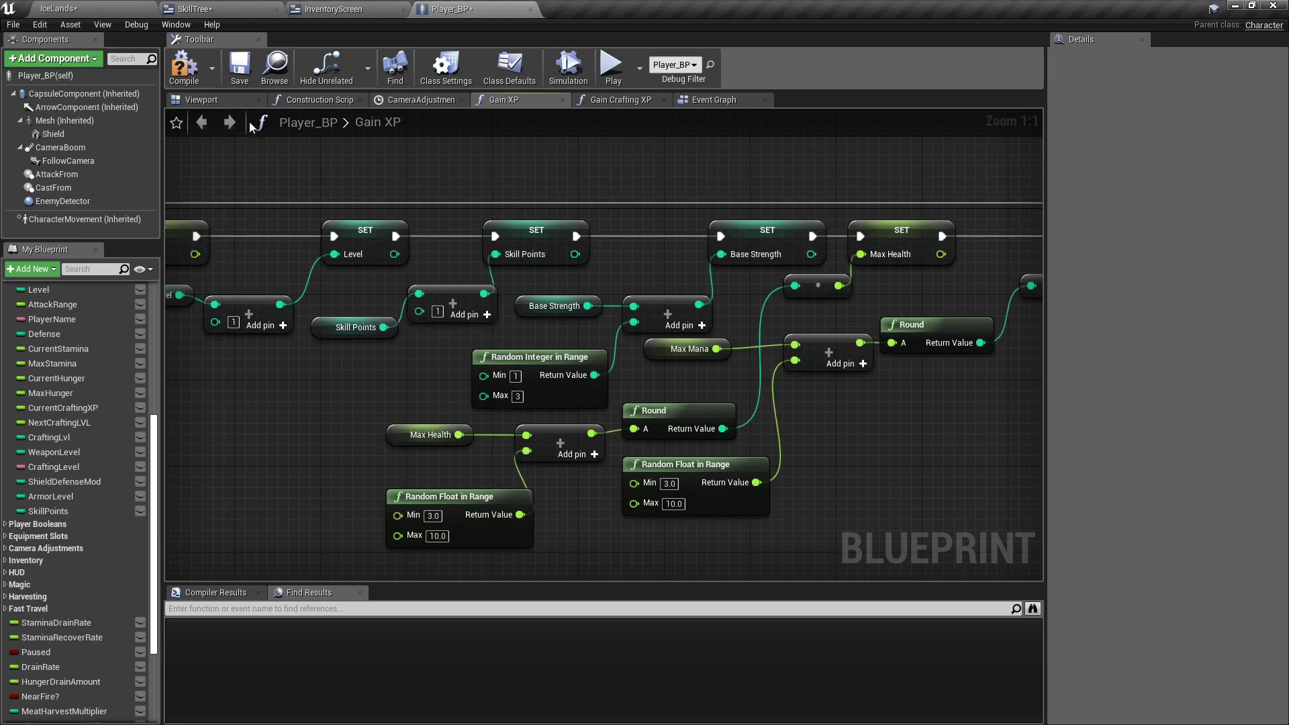
left_click(187, 77)
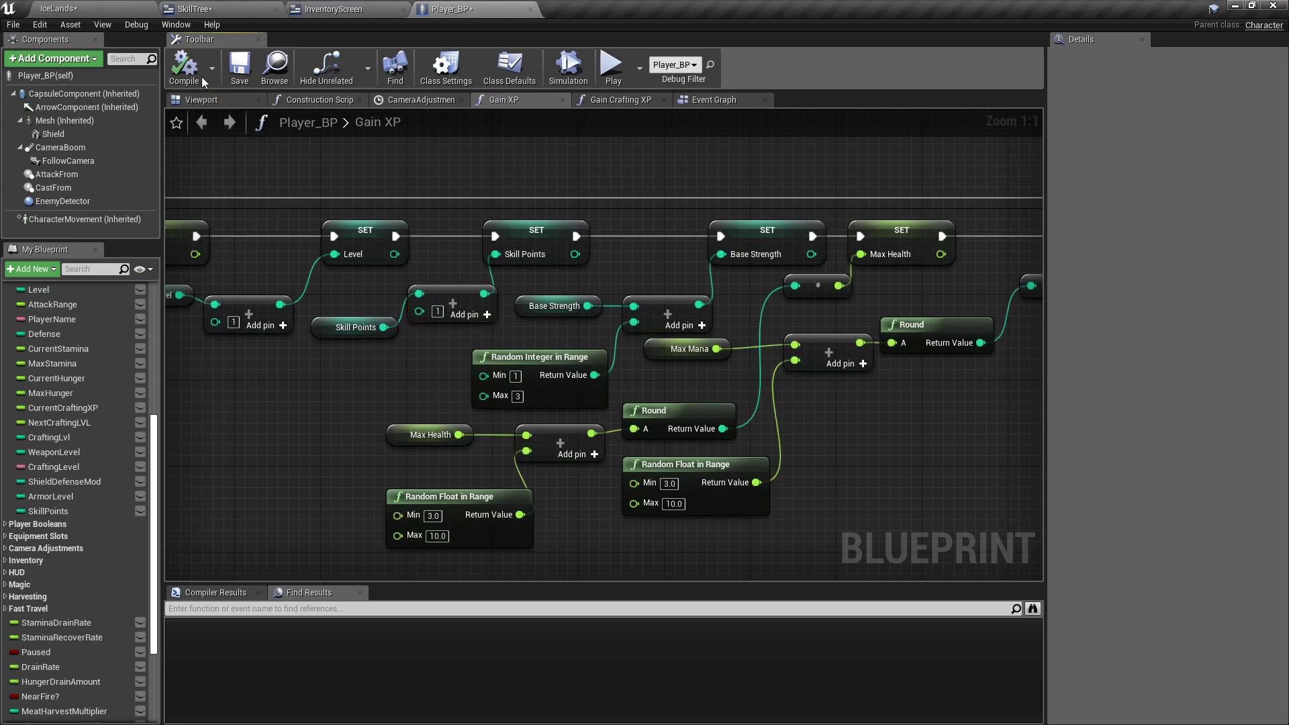
Step: In the SkillTree widget, create a text binding for the 0 value beside the Skill Points label
left_click(202, 9)
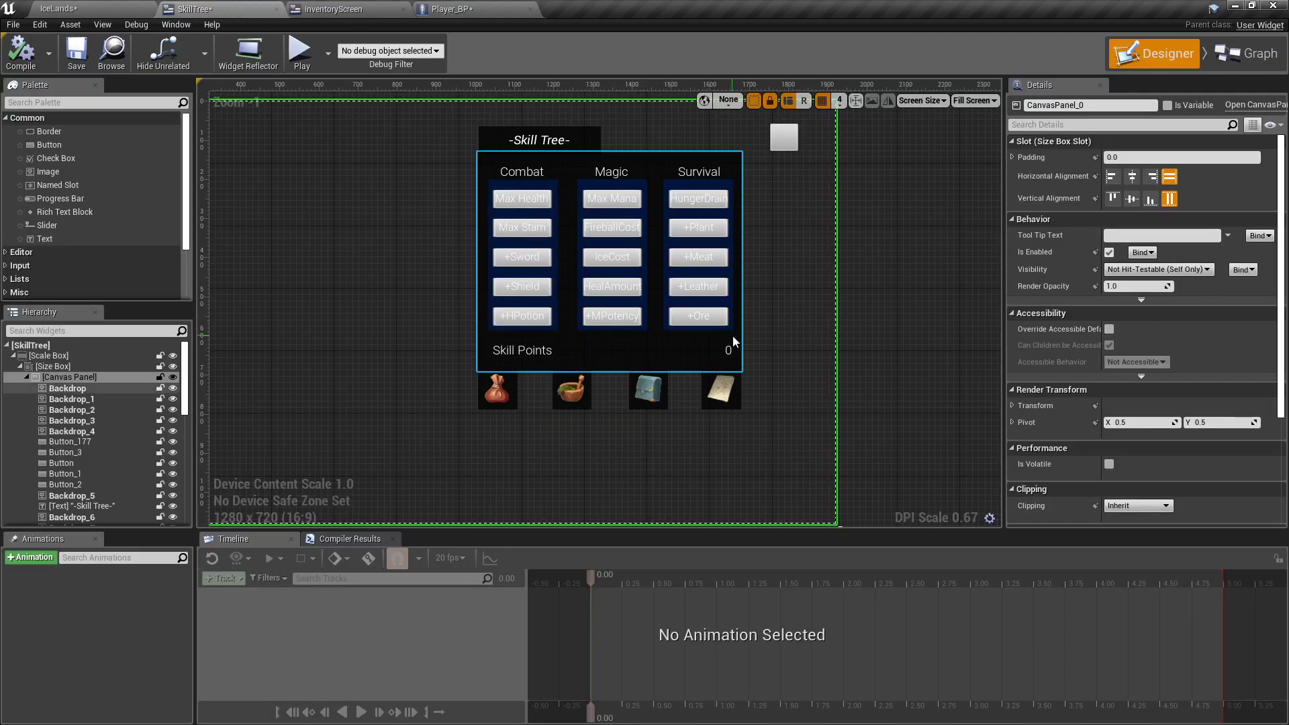
left_click(722, 352)
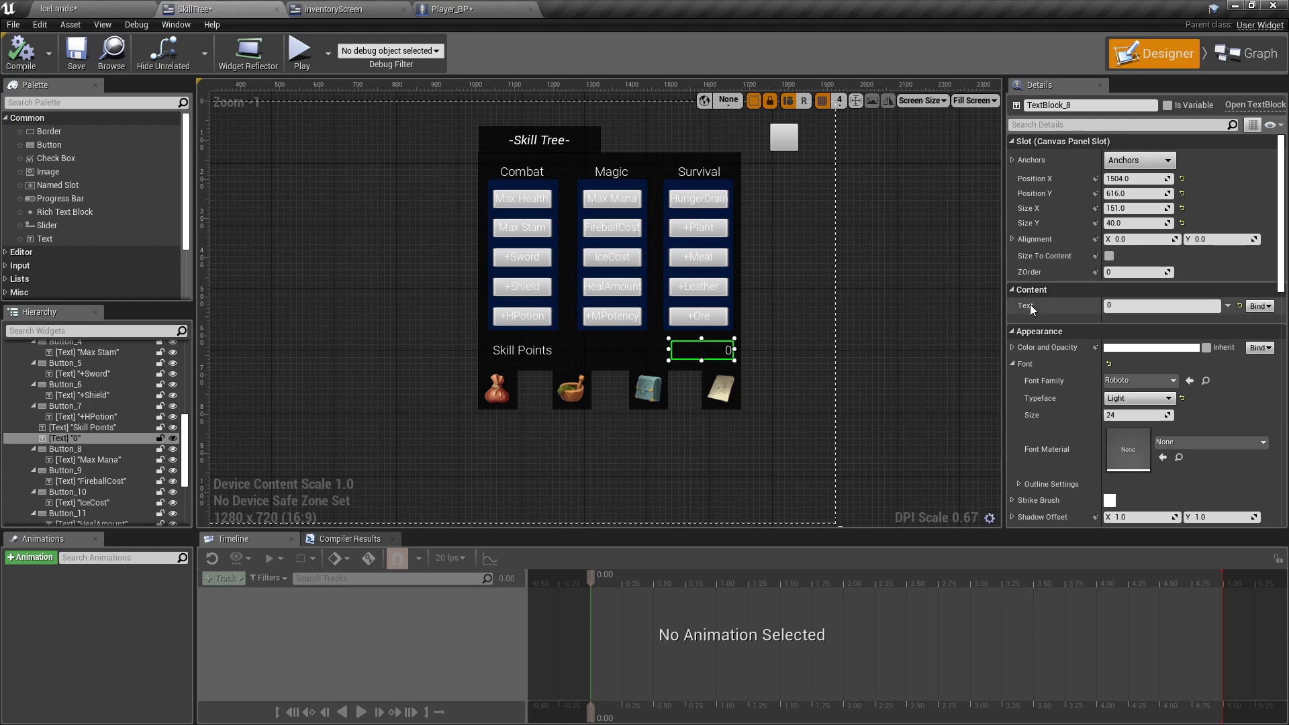
left_click(1259, 306)
left_click(1256, 320)
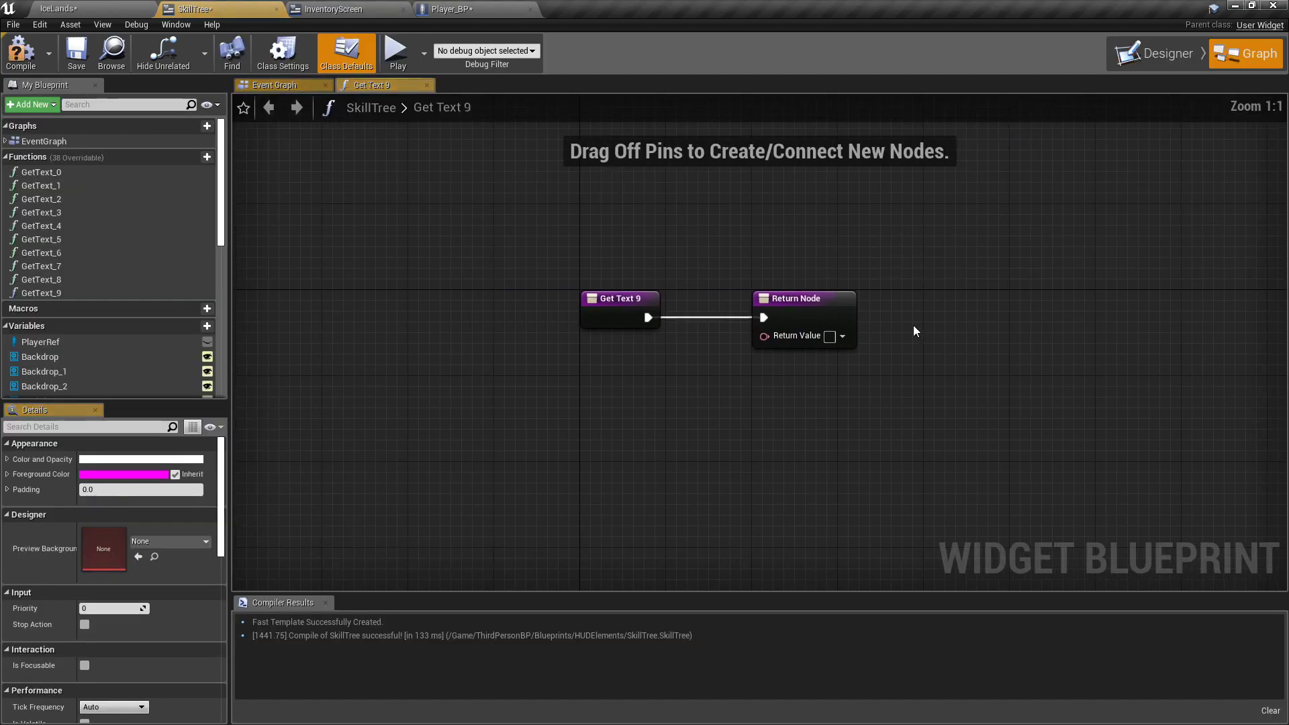
Step: Make the binding return PlayerRef's Skill Points converted to text, and compile the SkillTree widget
left_click_drag(57, 346, 502, 449)
left_click(356, 452)
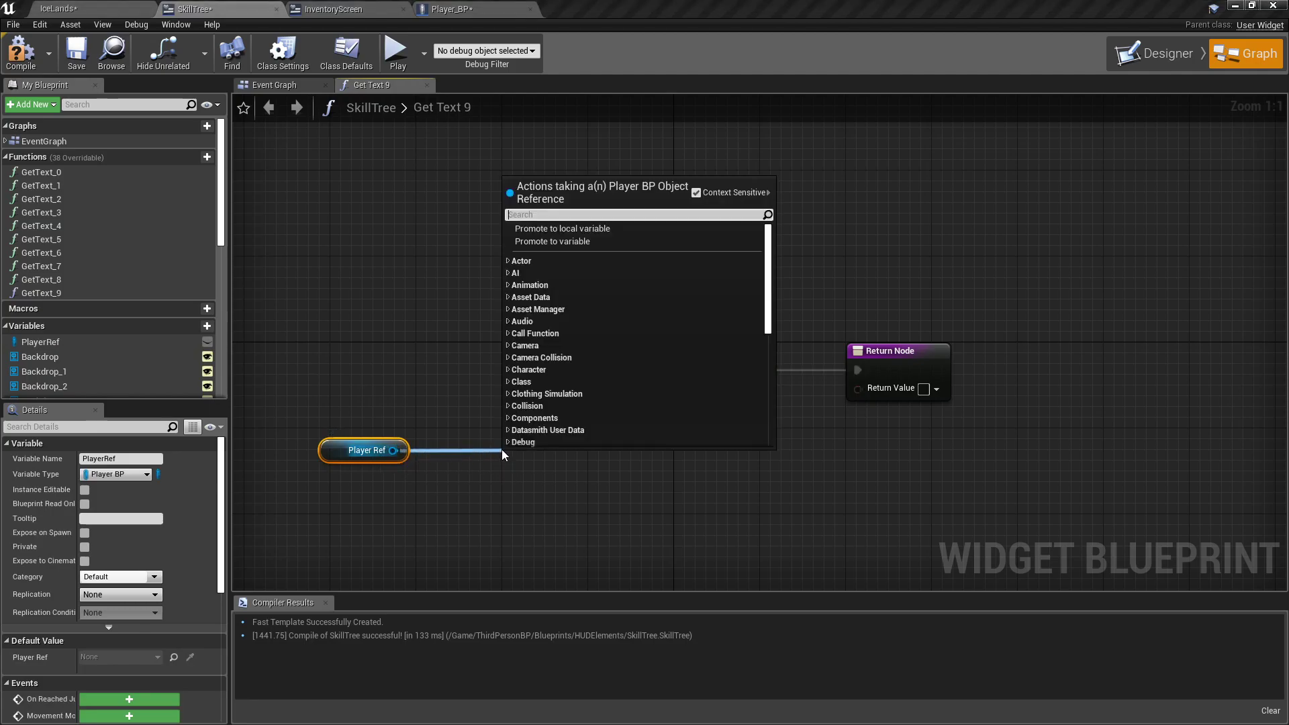
type("get skill point")
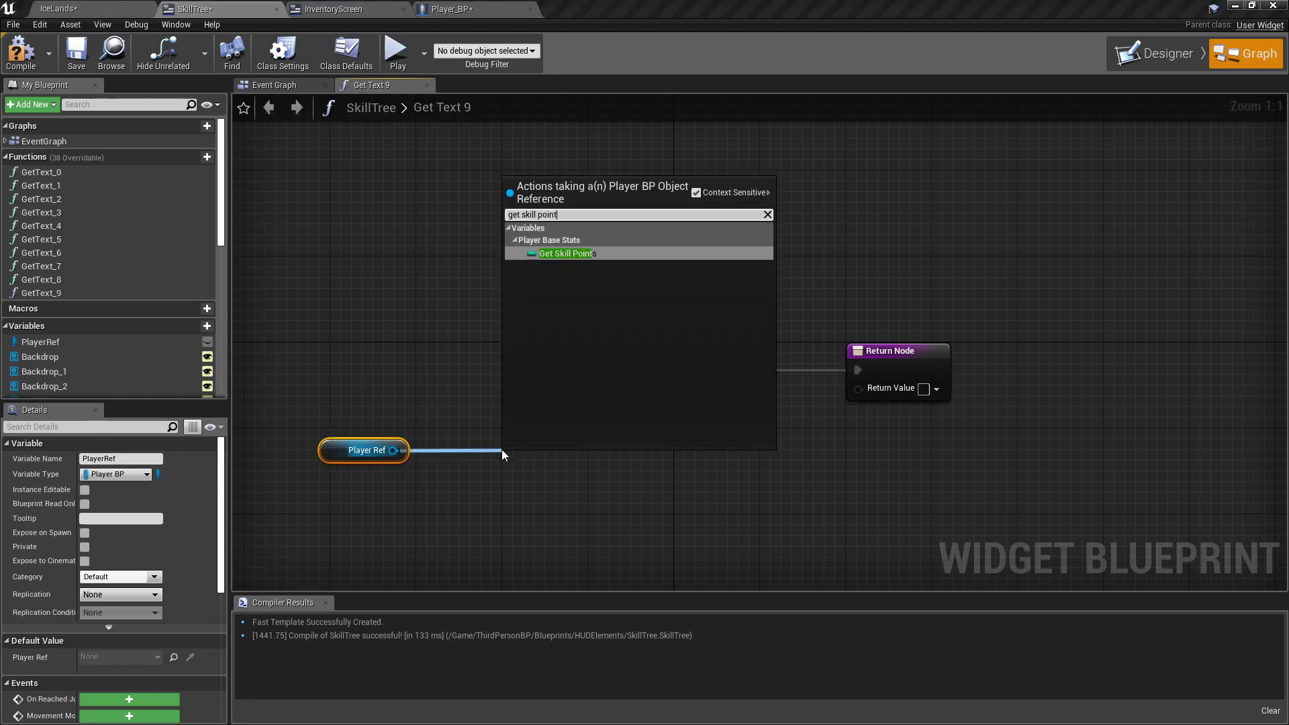
key("Return")
left_click_drag(614, 464, 866, 390)
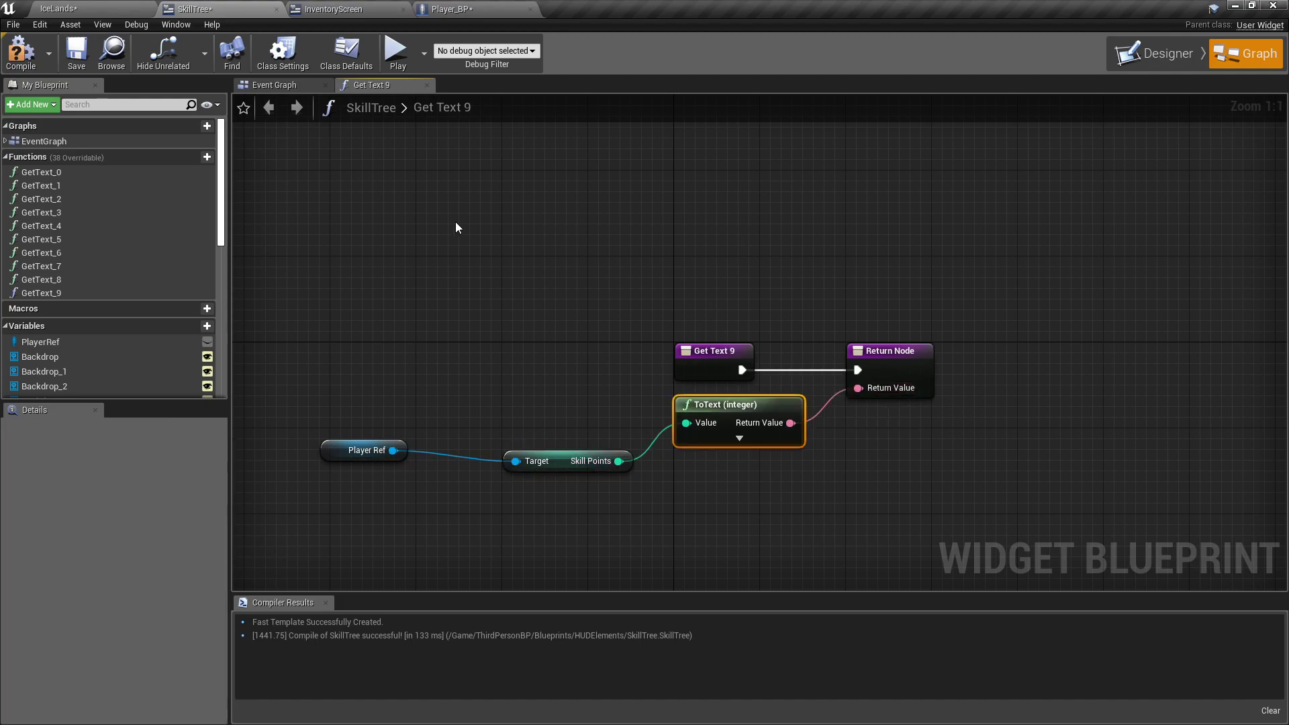
left_click(35, 67)
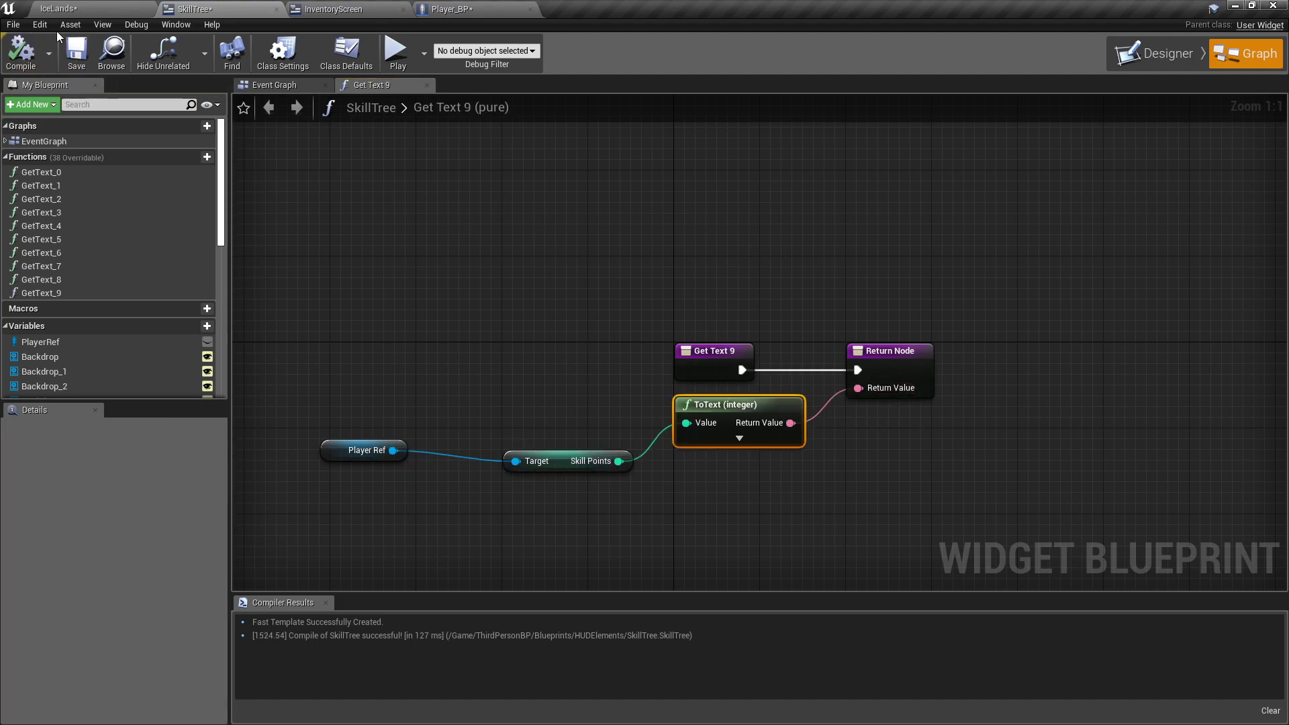
Step: Add a G keyboard event in an empty area of Player_BP's Event Graph
left_click(88, 12)
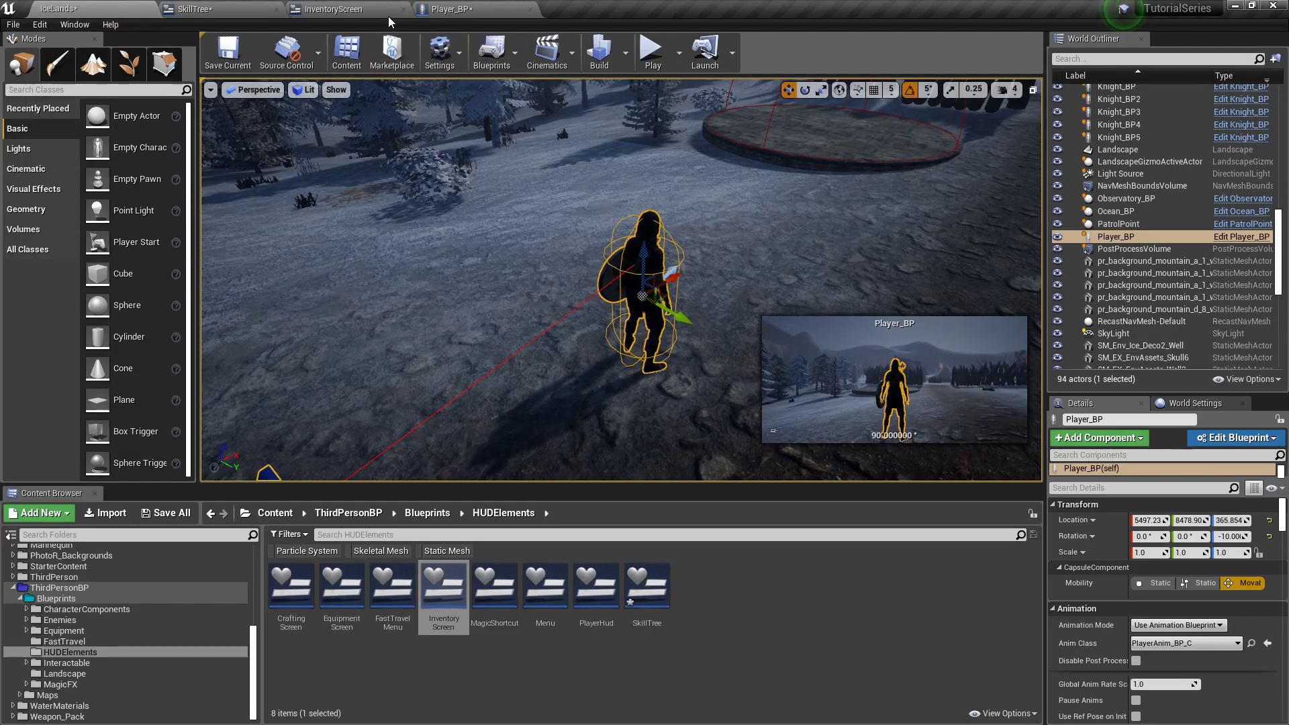
left_click(198, 10)
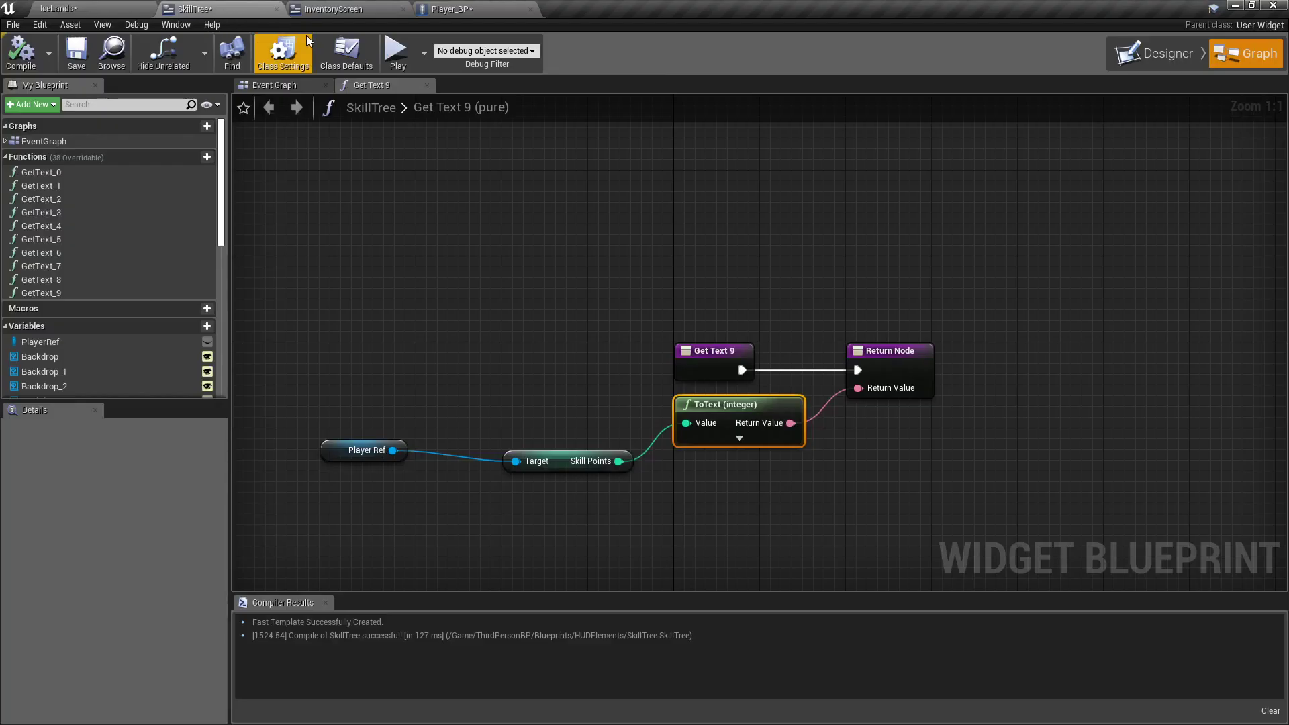
left_click(450, 9)
scroll(531, 246, "down", 6)
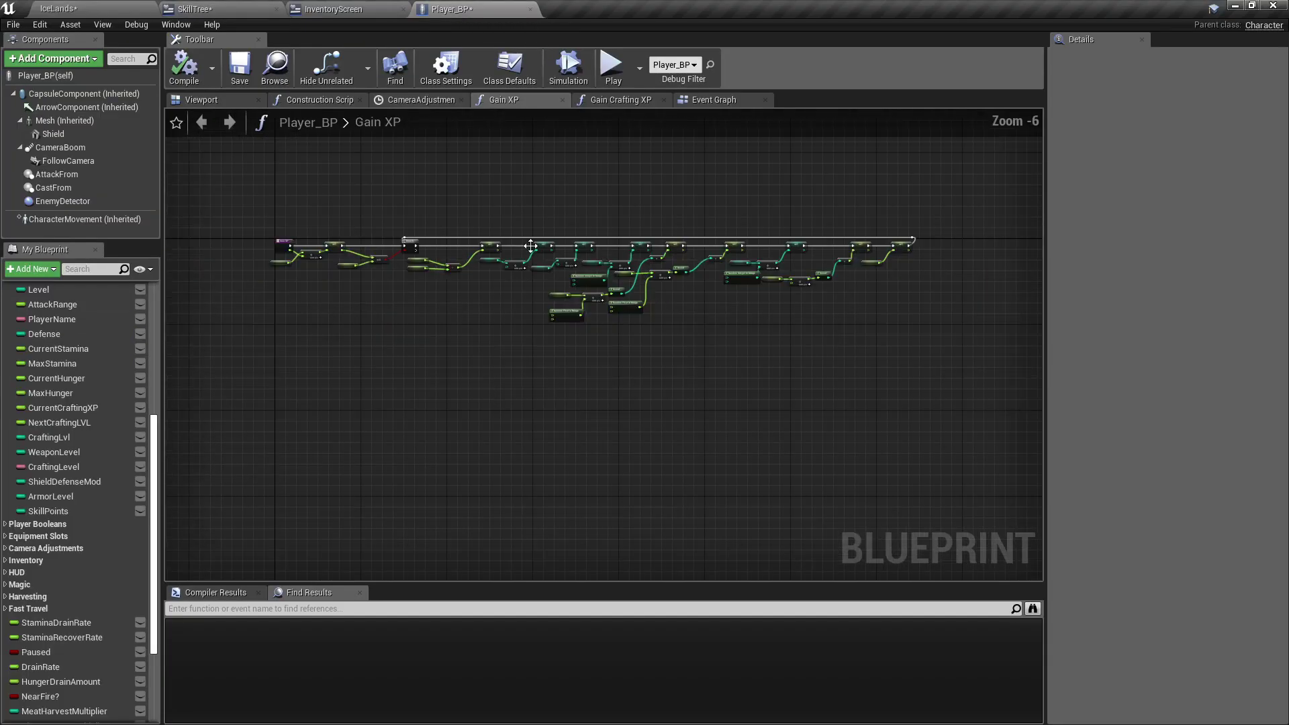
left_click(683, 101)
scroll(551, 425, "down", 5)
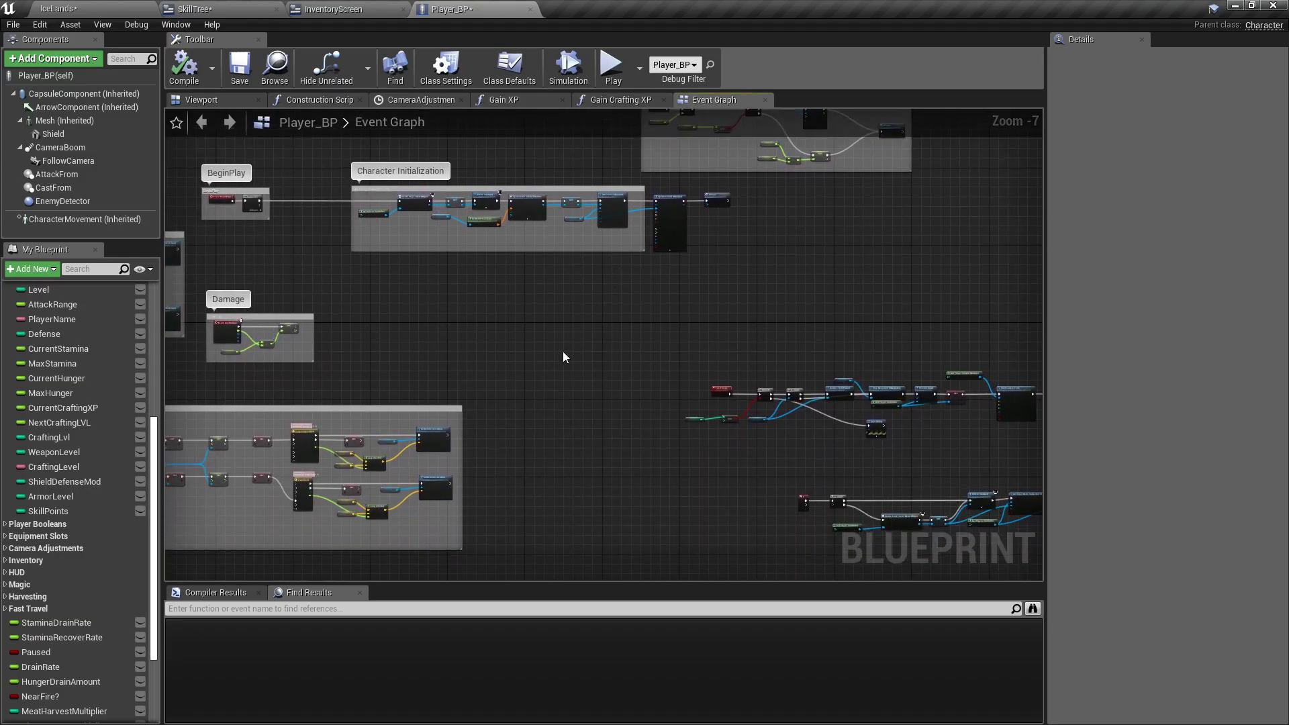
right_click(563, 356)
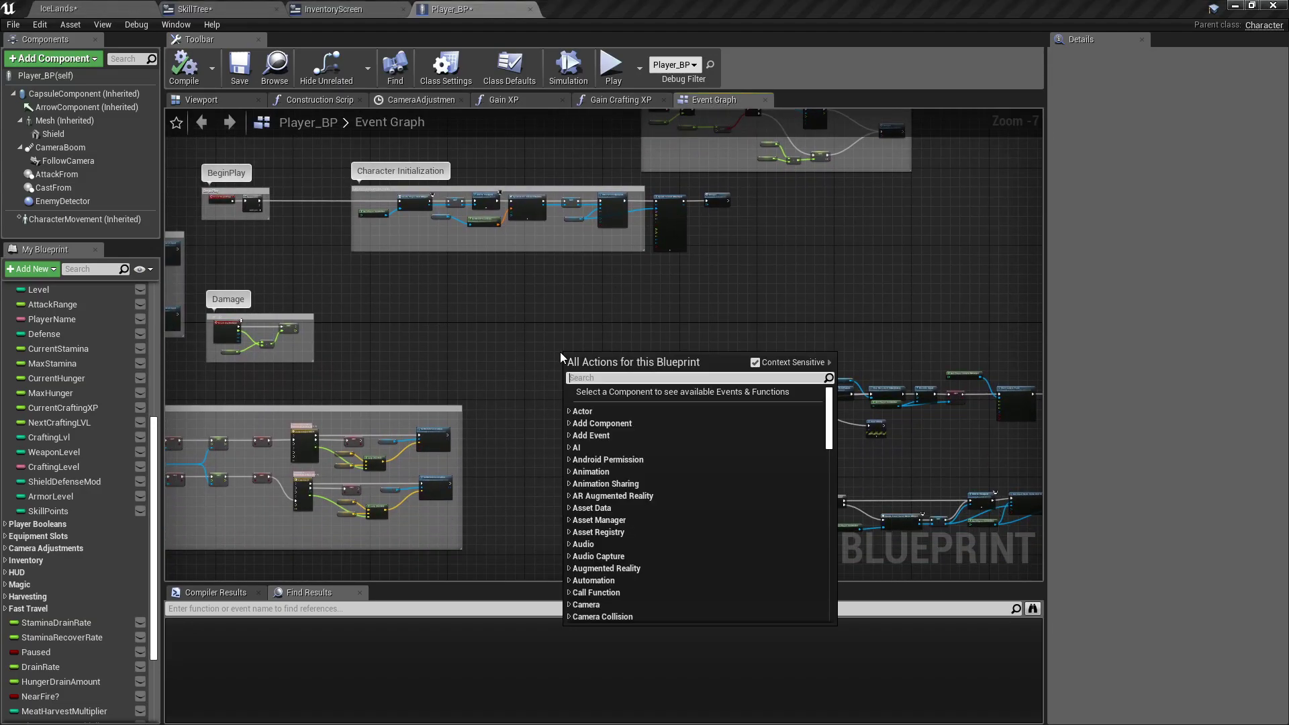
type("g key")
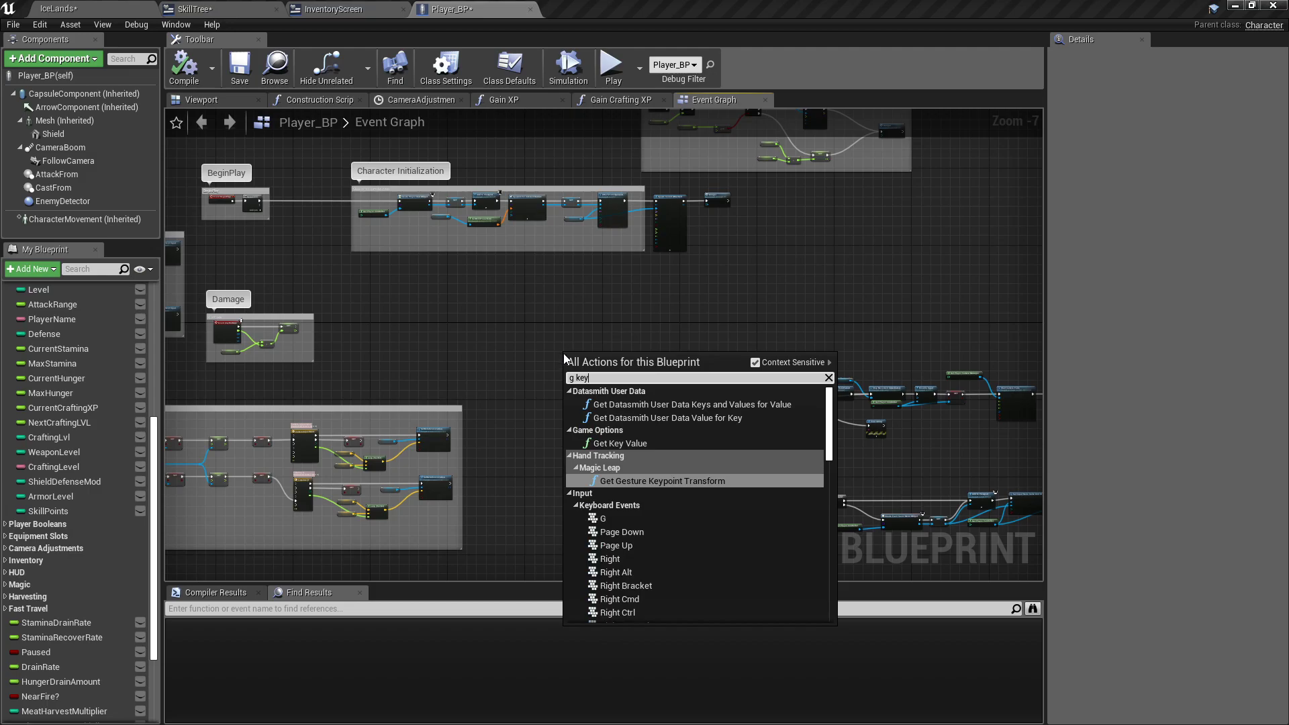
left_click(622, 518)
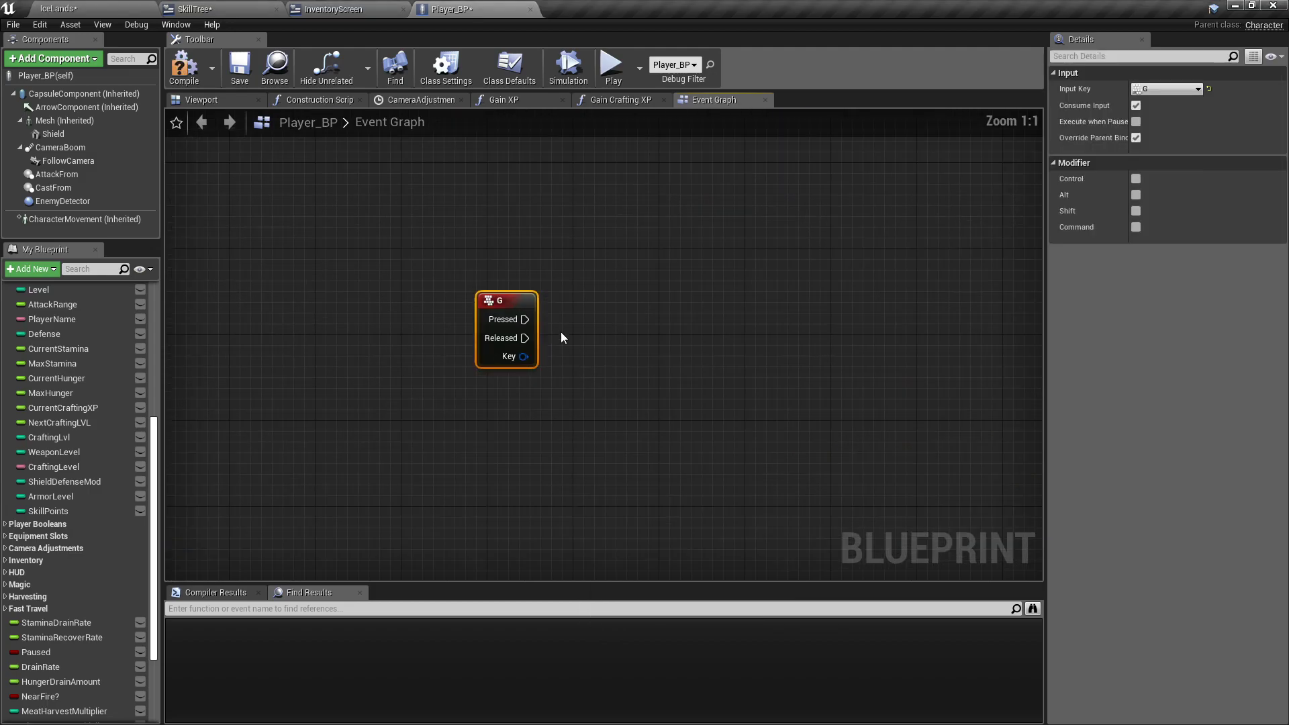
Step: Call Gain XP from the G event's Pressed output with XPTo Gain set to 5
right_click(603, 302)
type("gain xp")
key("Return")
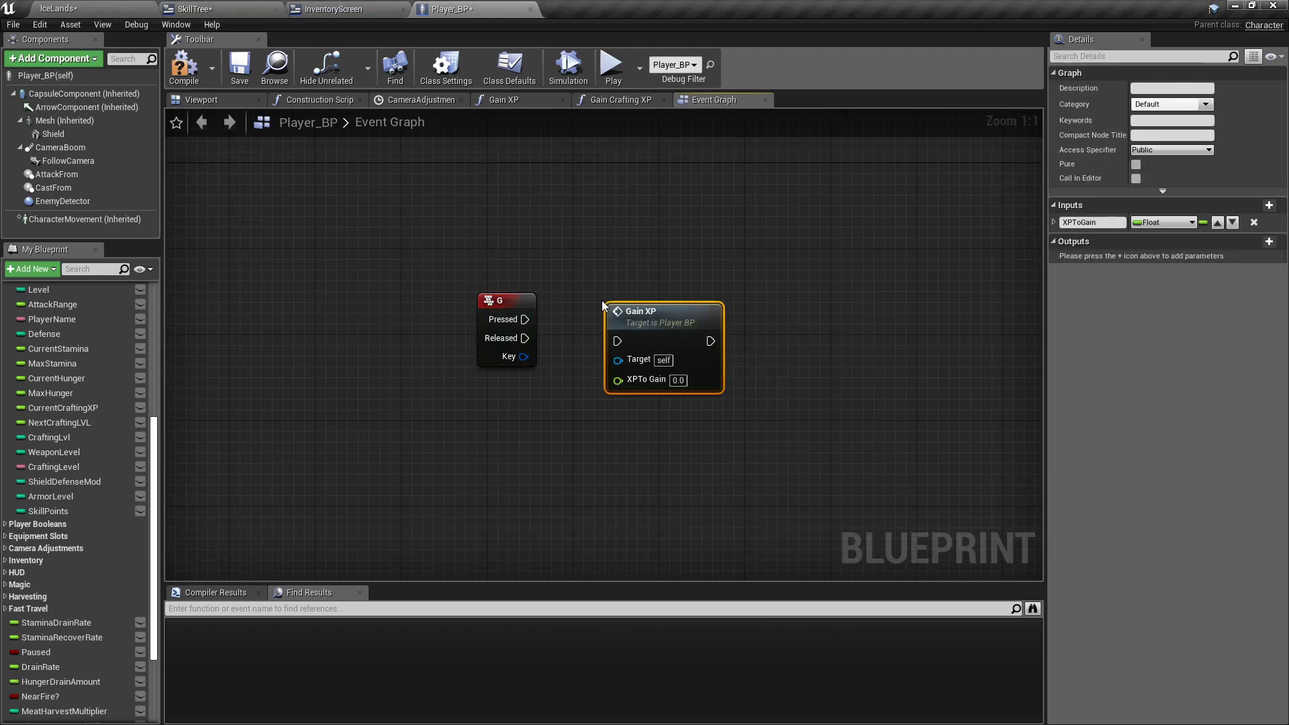
left_click_drag(529, 319, 703, 327)
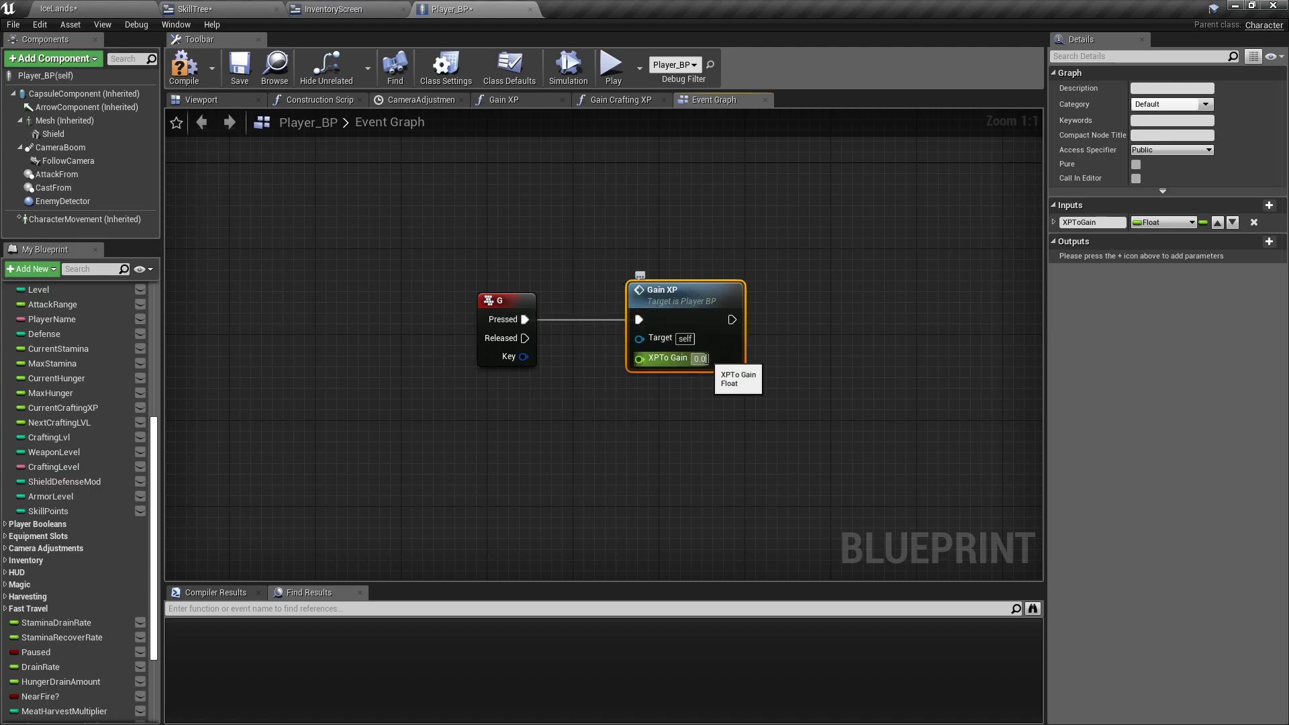
left_click(700, 359)
type("5")
key("Return")
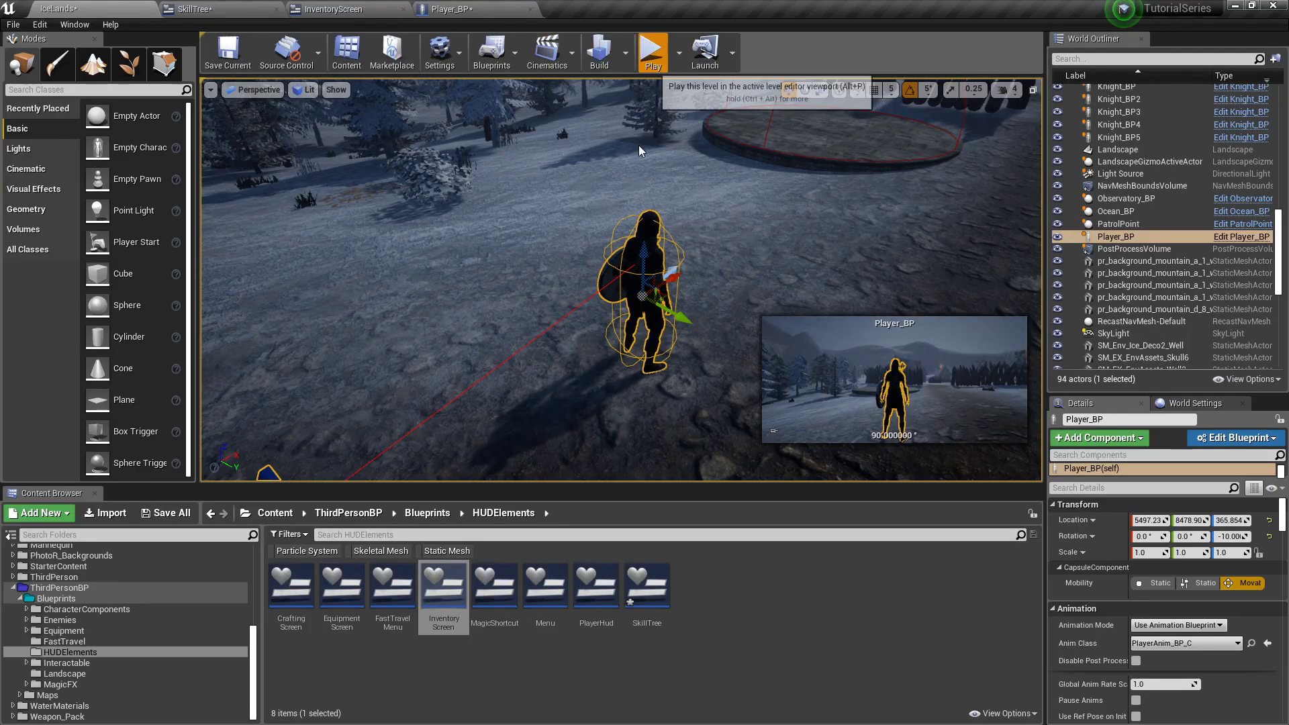
Step: Play the level full screen, gain XP until the character levels up, and check the Skill Points value in the Skill Tree
left_click(652, 51)
key("F11")
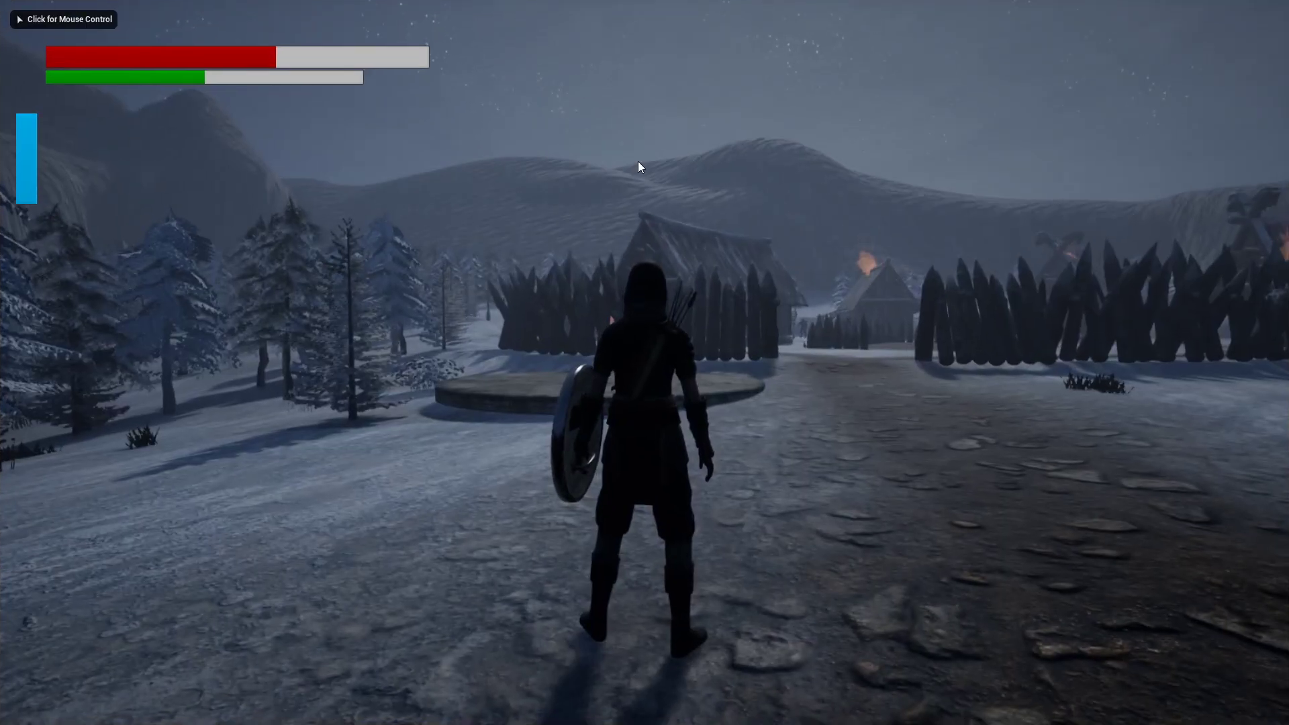
key("m")
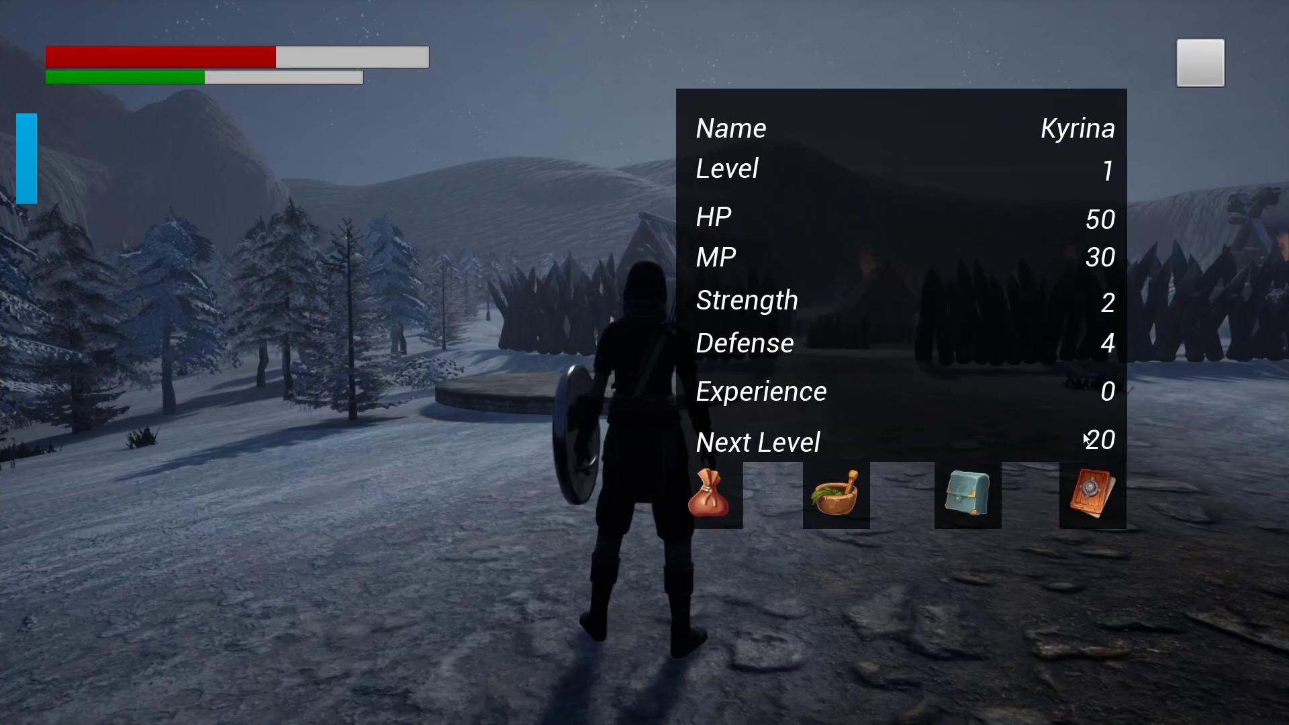
key("e")
key("e")
key("e")
key("e")
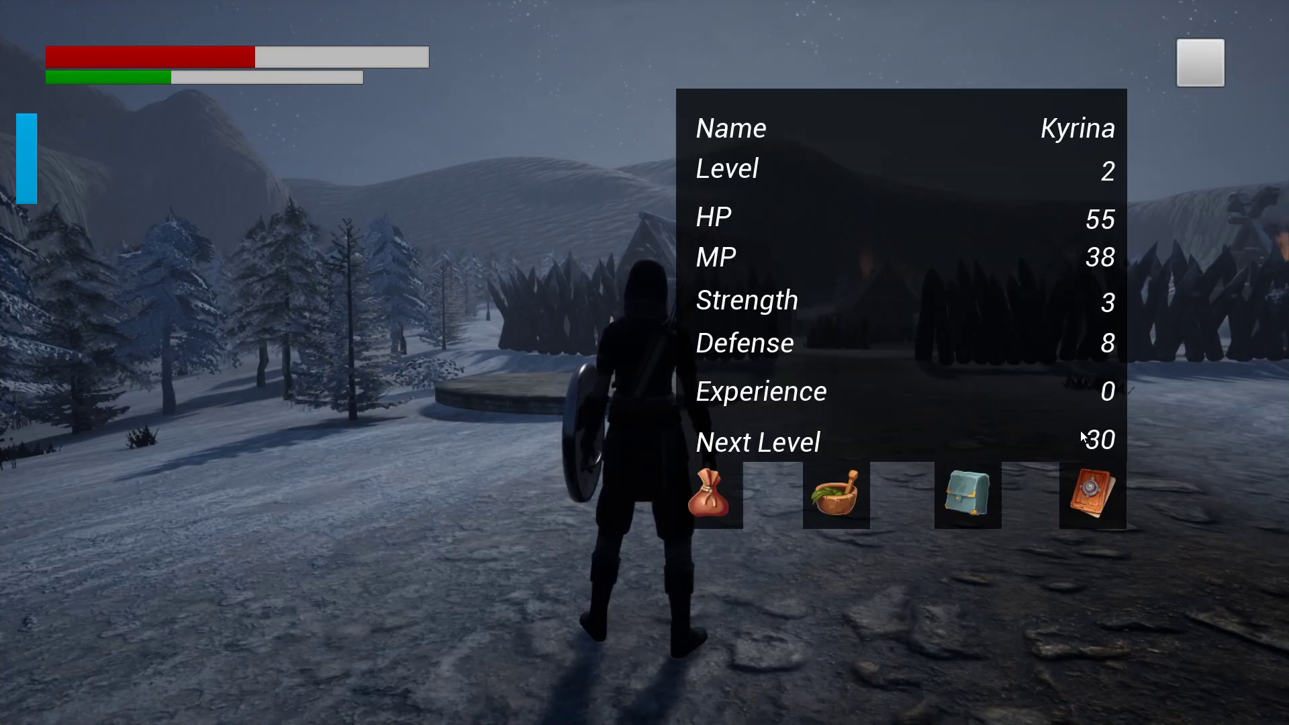
left_click(1081, 487)
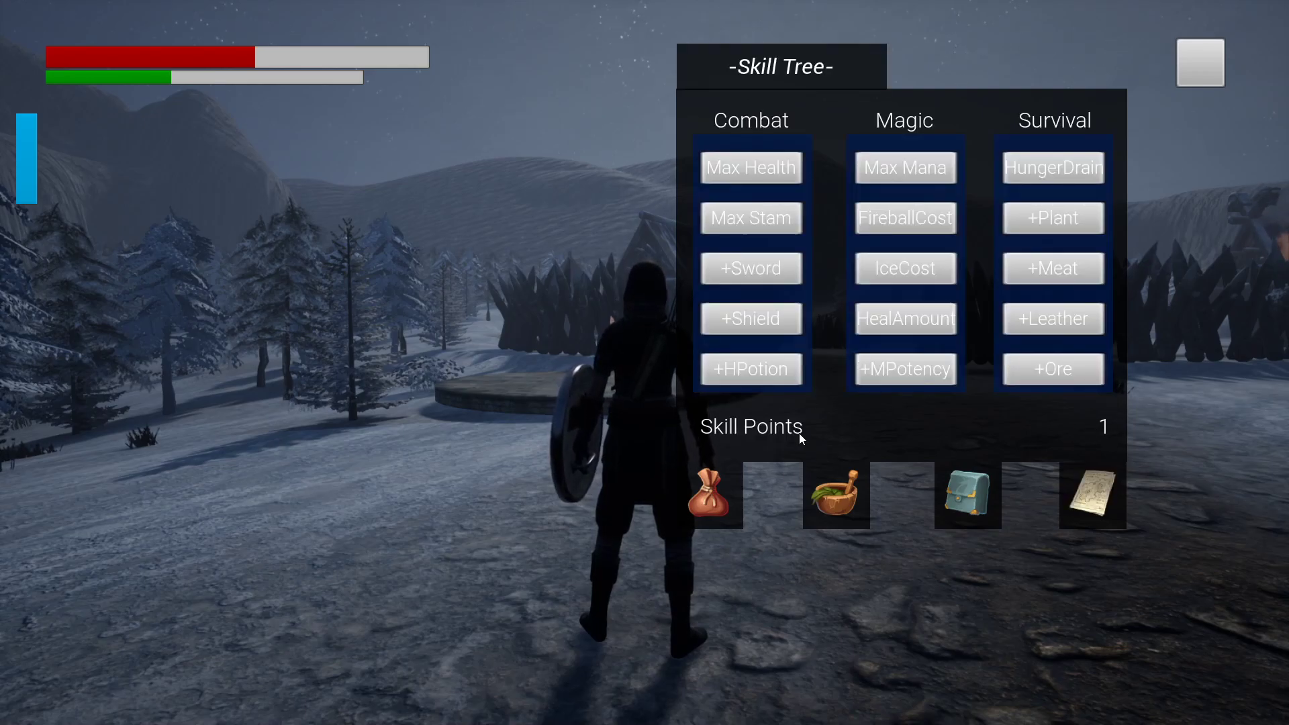
Step: Return to the character stats, gain enough XP for another level, and recheck Skill Points in the Skill Tree
left_click(1081, 486)
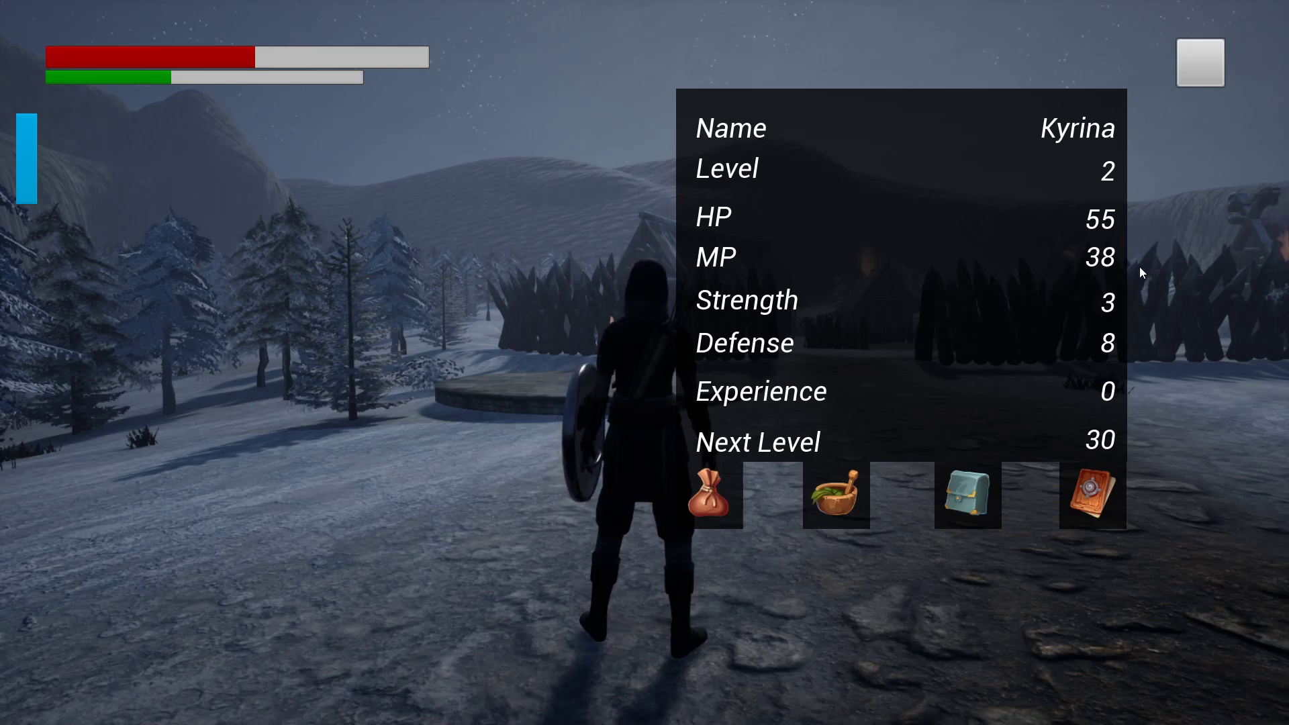
key("e")
key("e")
key("e")
key("e")
key("e")
left_click(1098, 498)
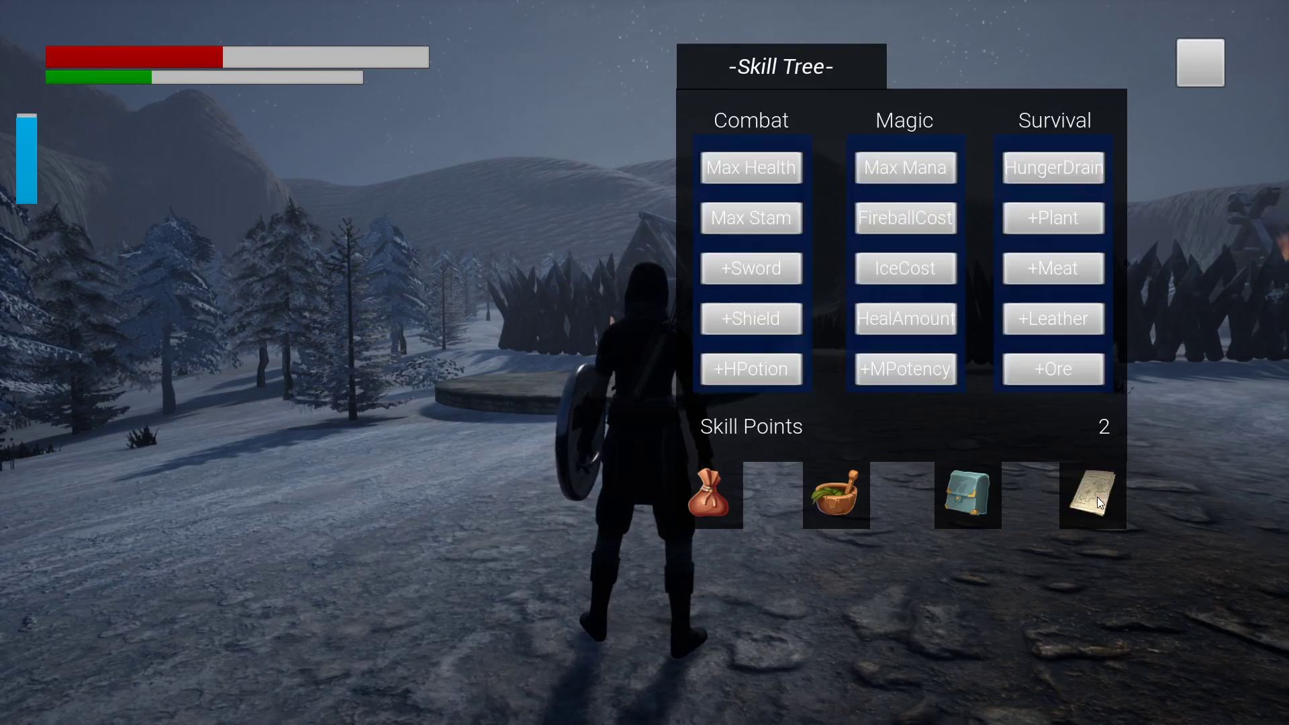
Step: Close the in-game menu, end the play session and dismiss the Message Log
left_click(1201, 63)
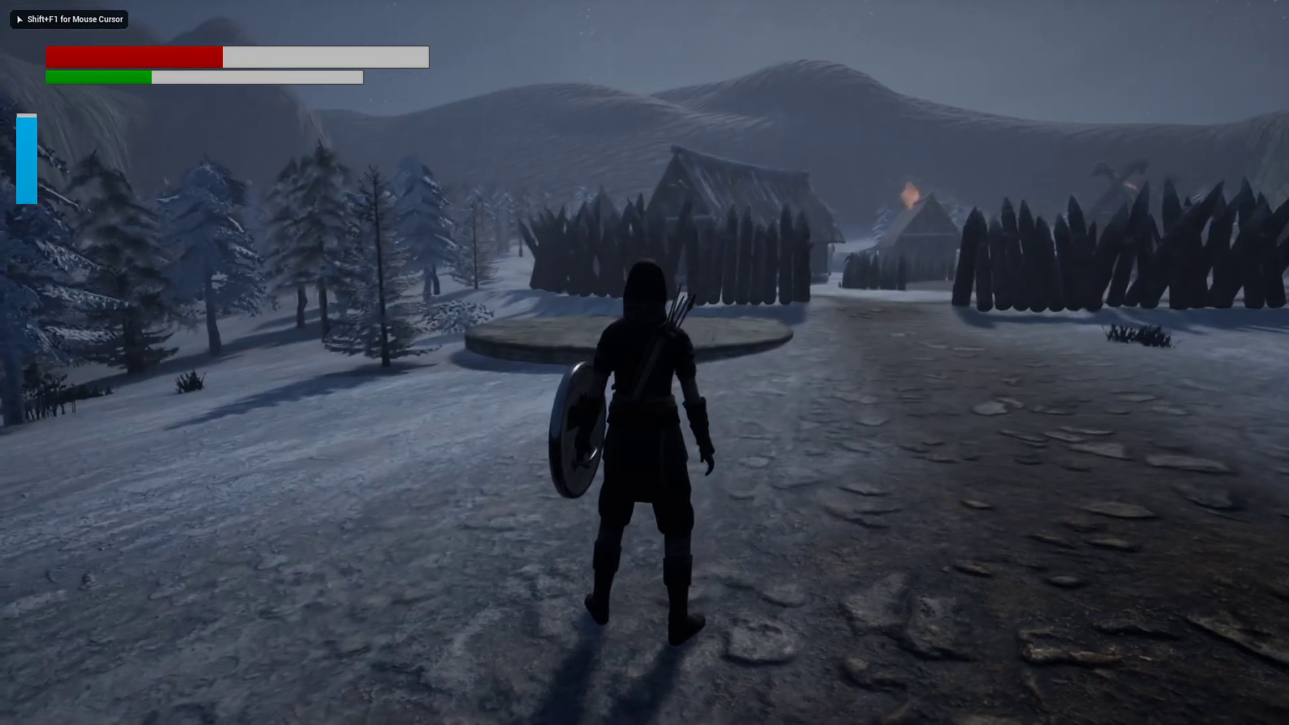
key("Escape")
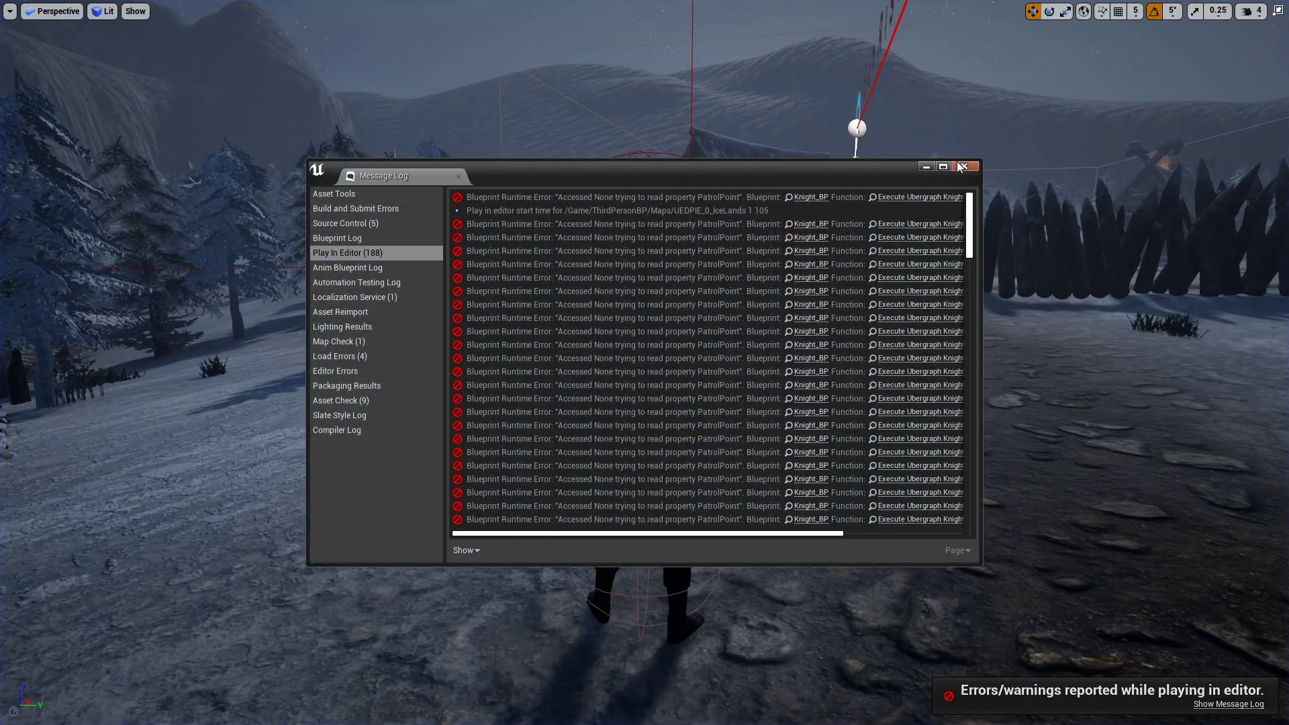
right_click_drag(1032, 212, 1061, 198)
left_click(964, 166)
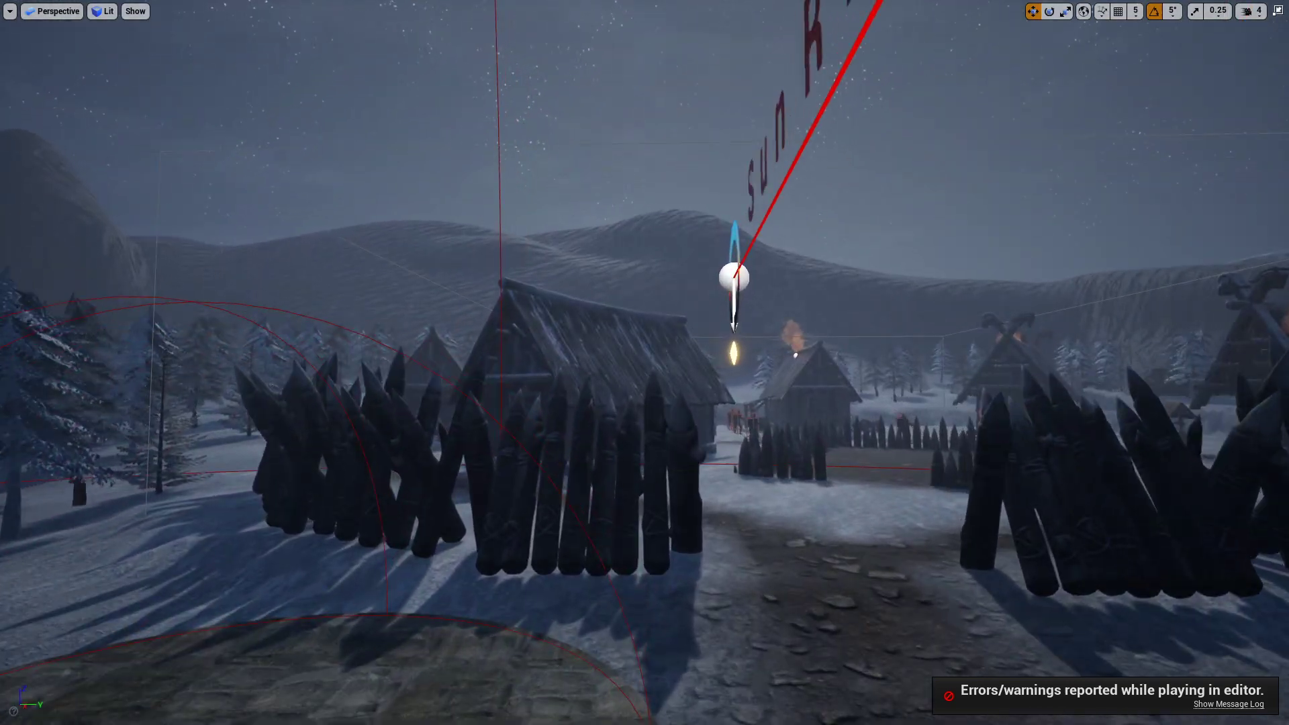
Step: Delete two knights near the village well and undo the accidental deletion of the fire beside it
key("f")
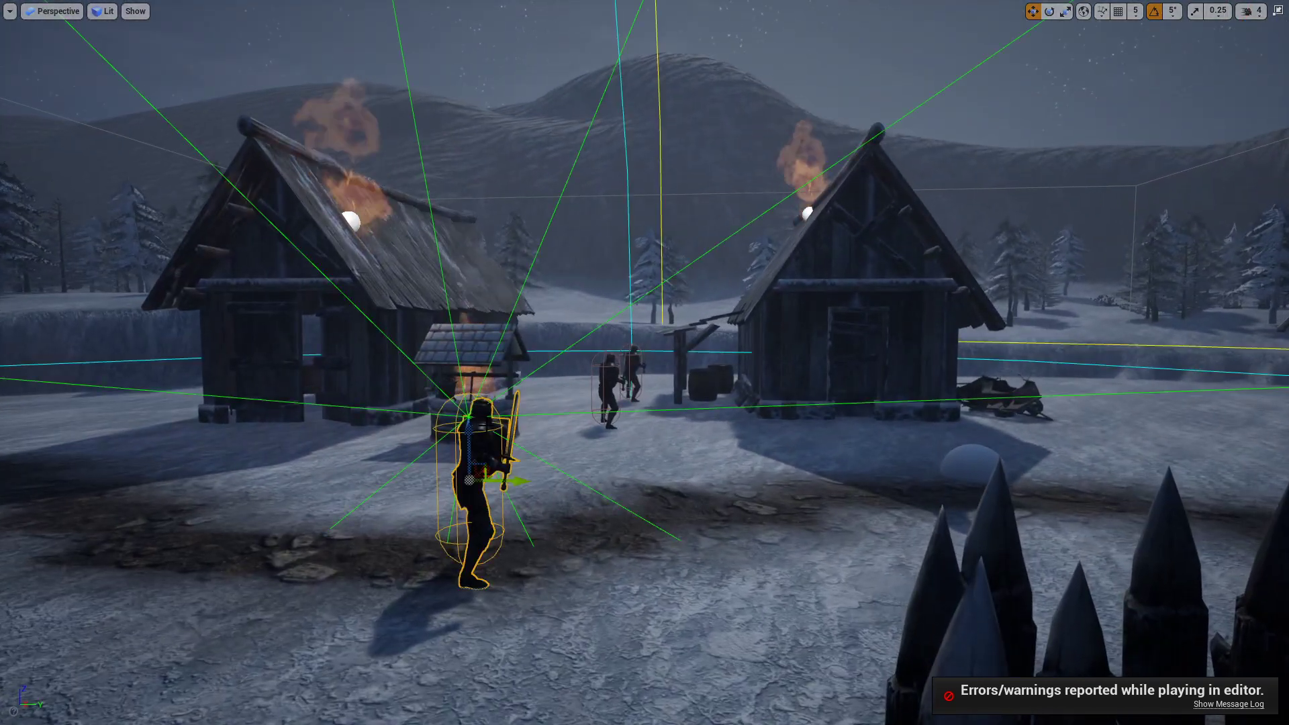
key("ctrl+z")
key("ctrl+z")
key("ctrl+z")
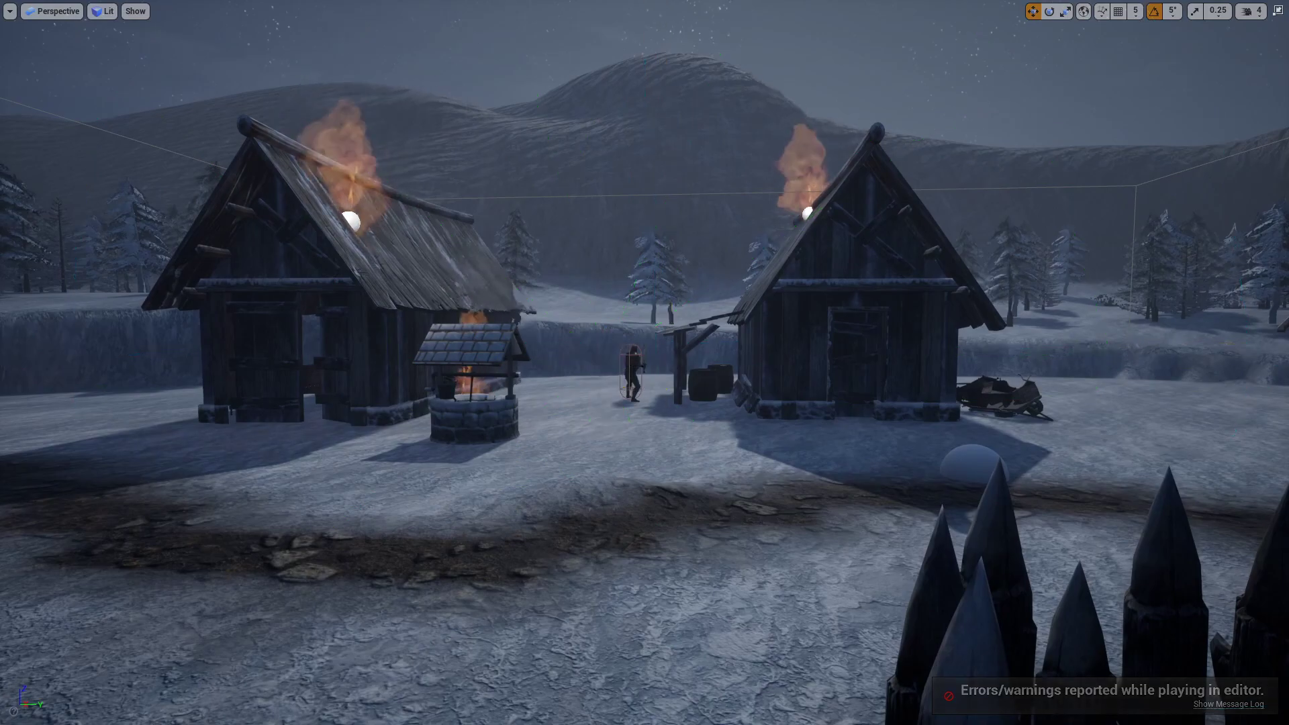
key("ctrl+z")
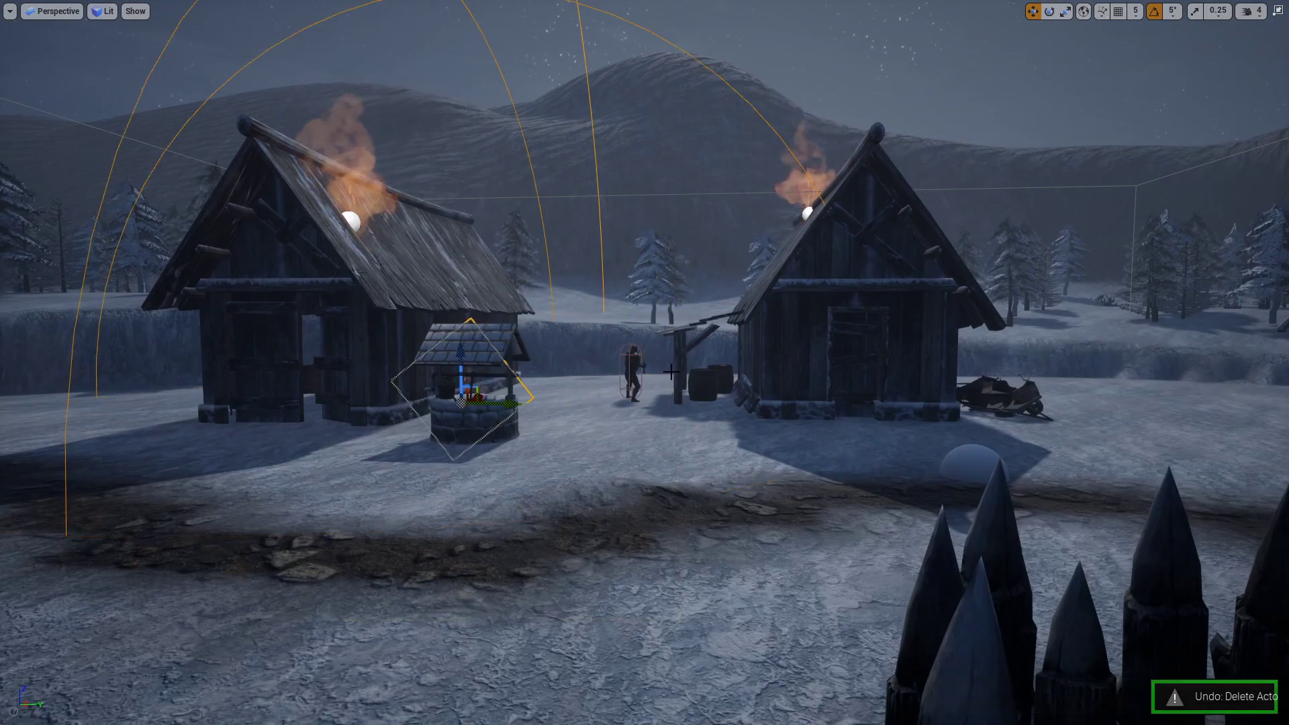
Step: Focus the view on the selected Fire_BP5 actor and restore the viewport from full screen to the editor layout
scroll(670, 371, "up", 10)
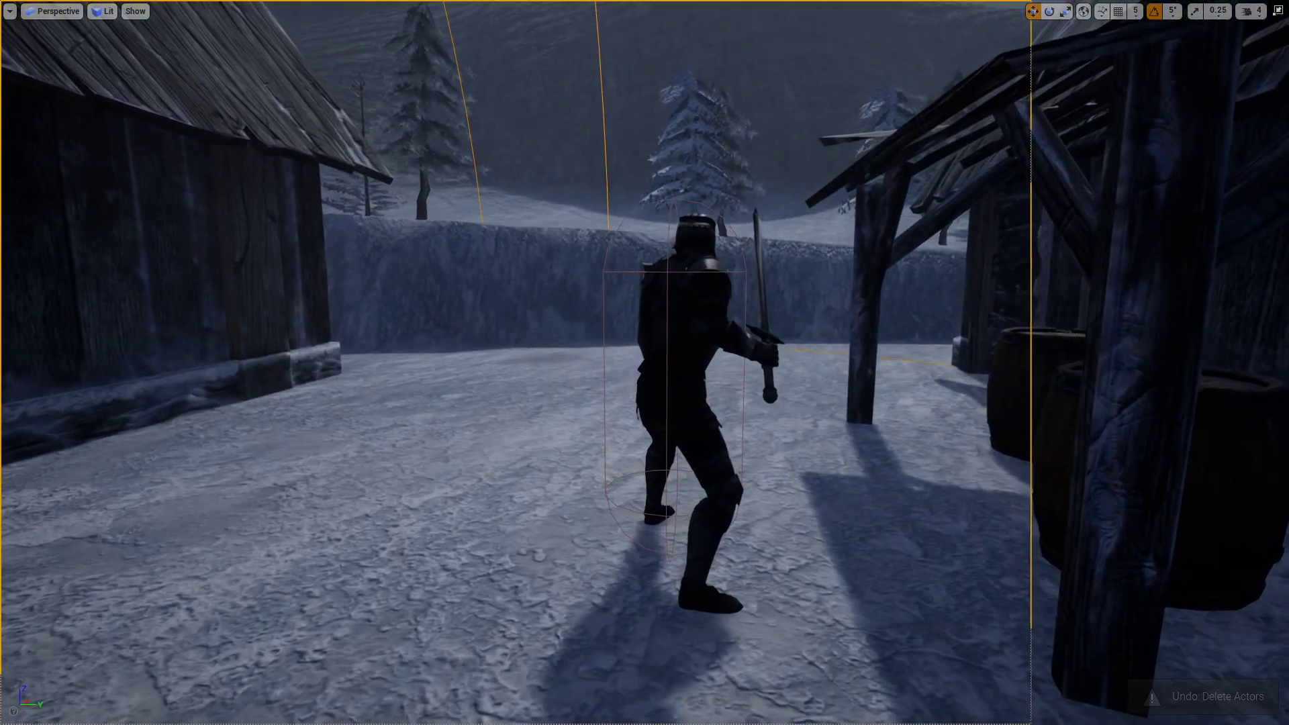
scroll(662, 300, "up", 8)
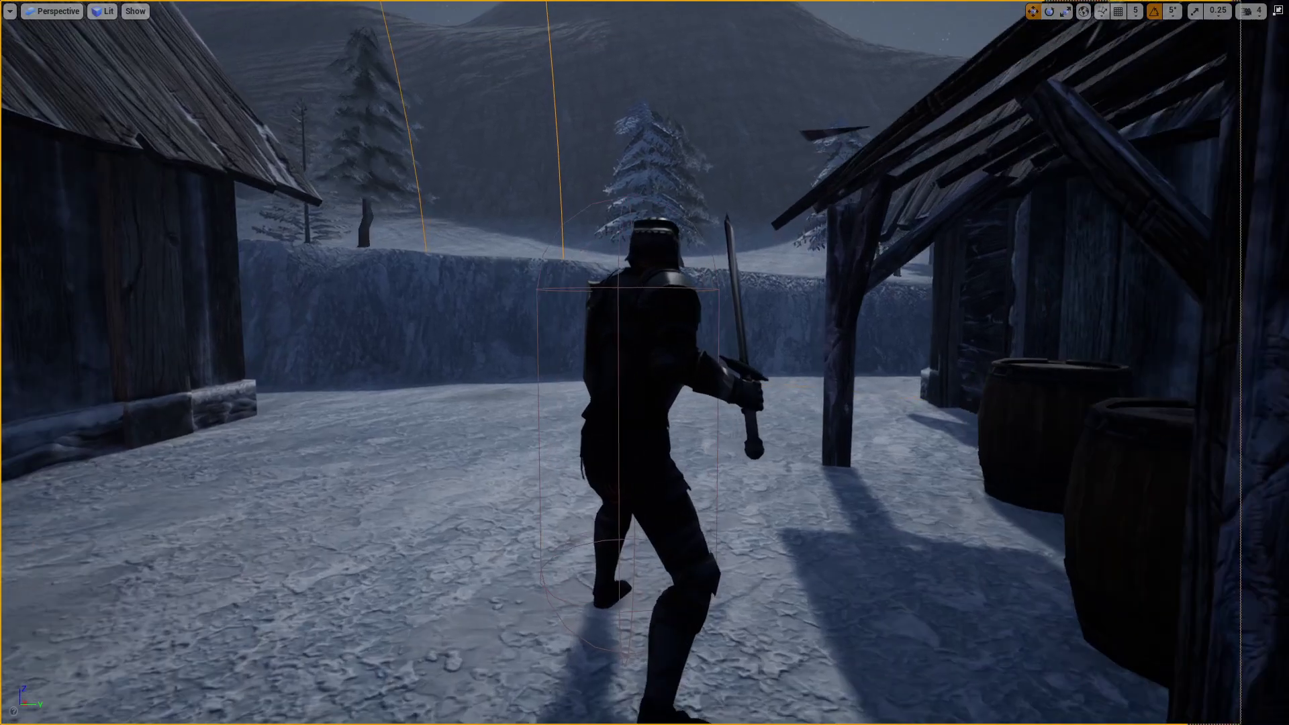
right_click(662, 300)
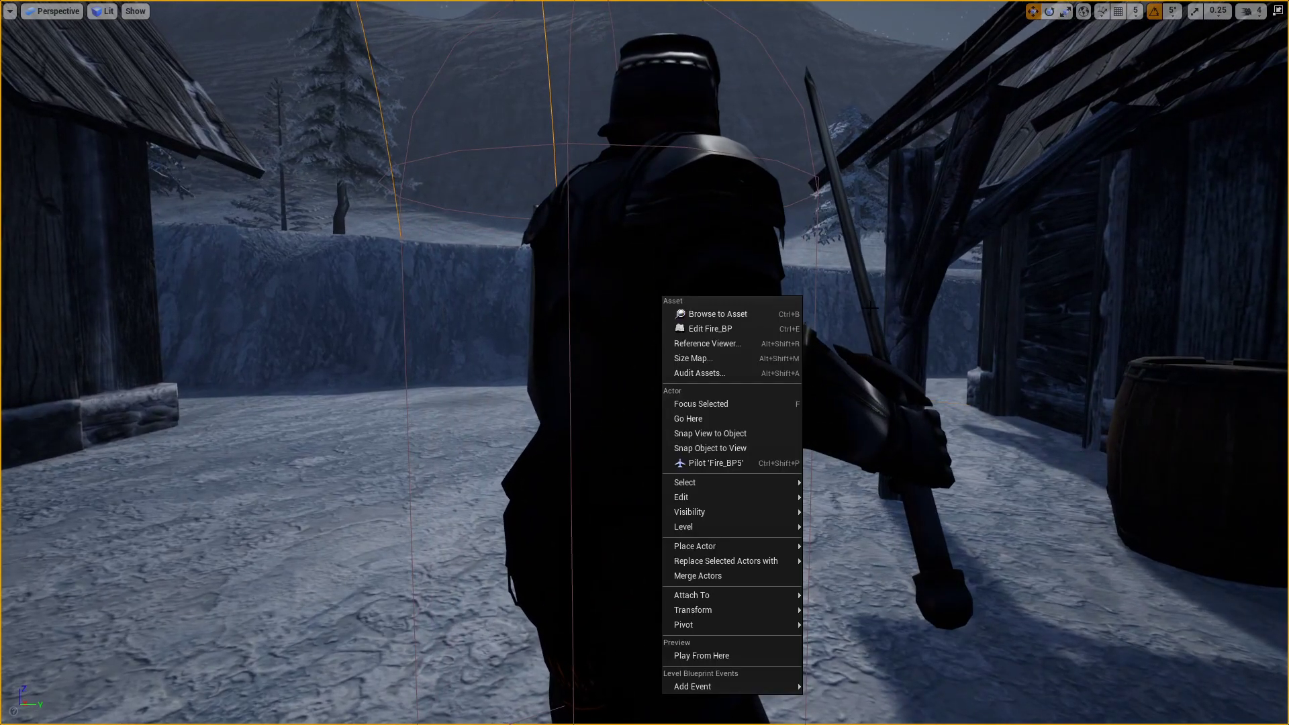
left_click(701, 403)
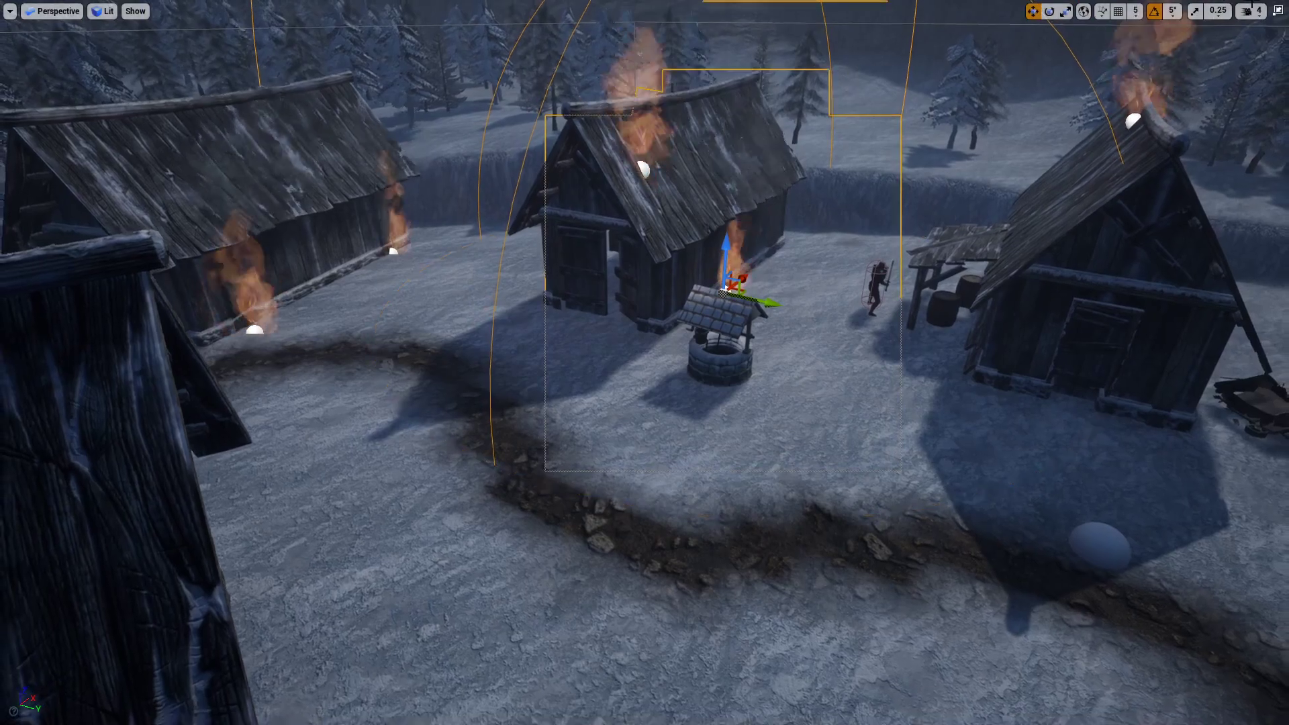
left_click(1278, 14)
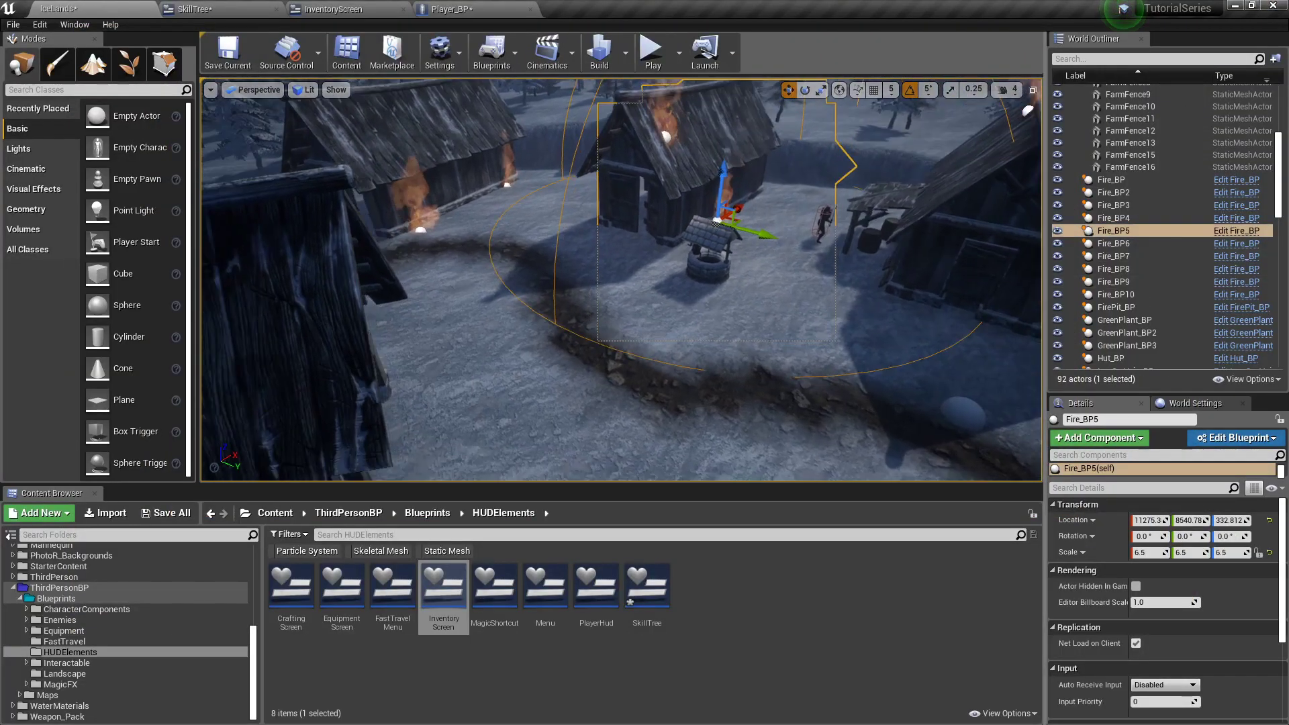
Step: Filter the level's actors by "knig", select all matching Knight_BP actors and delete them
left_click(1160, 59)
type("knig")
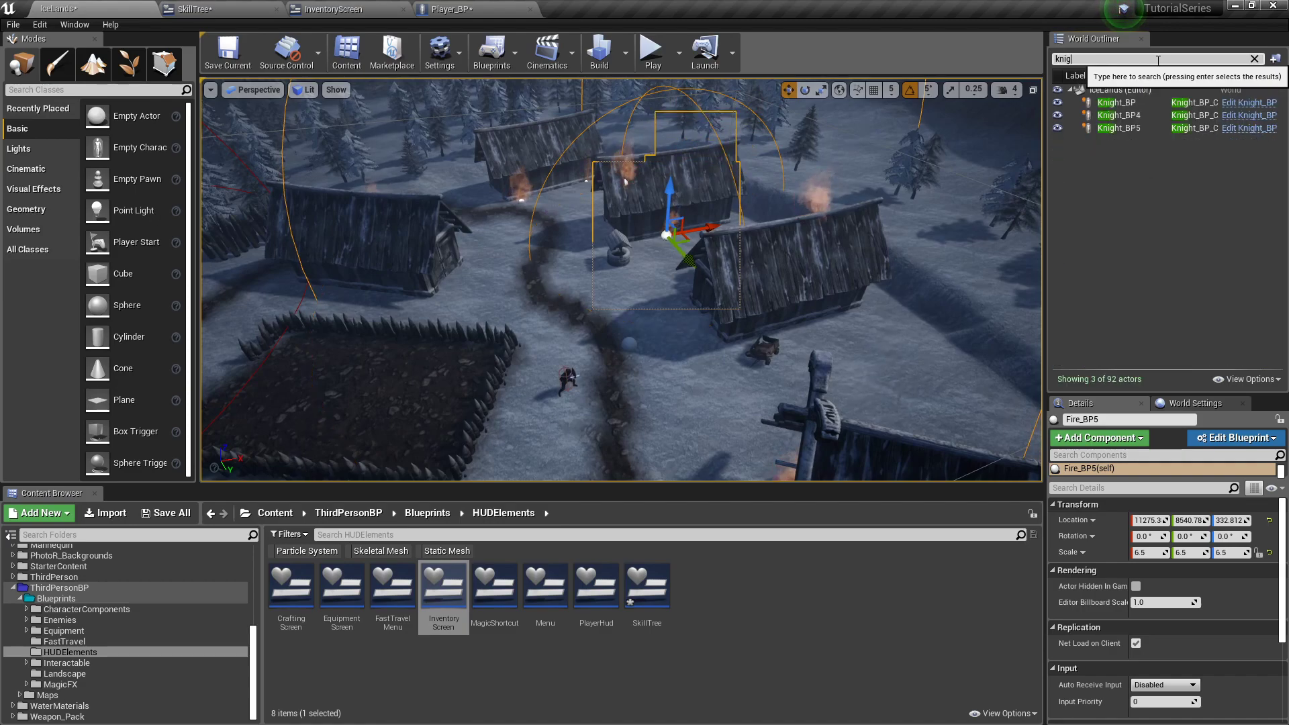
key("Return")
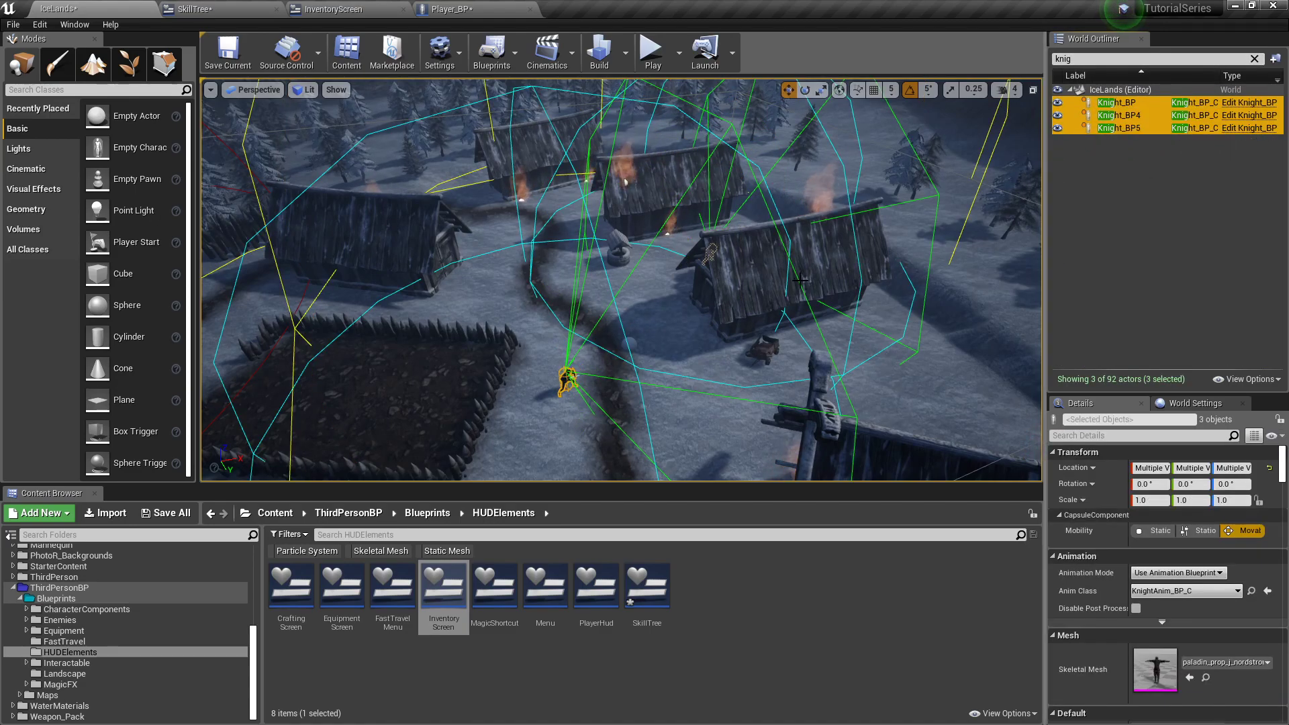
key("Delete")
Step: Run the level from the editor and look around the player's surroundings
right_click_drag(800, 280, 725, 285)
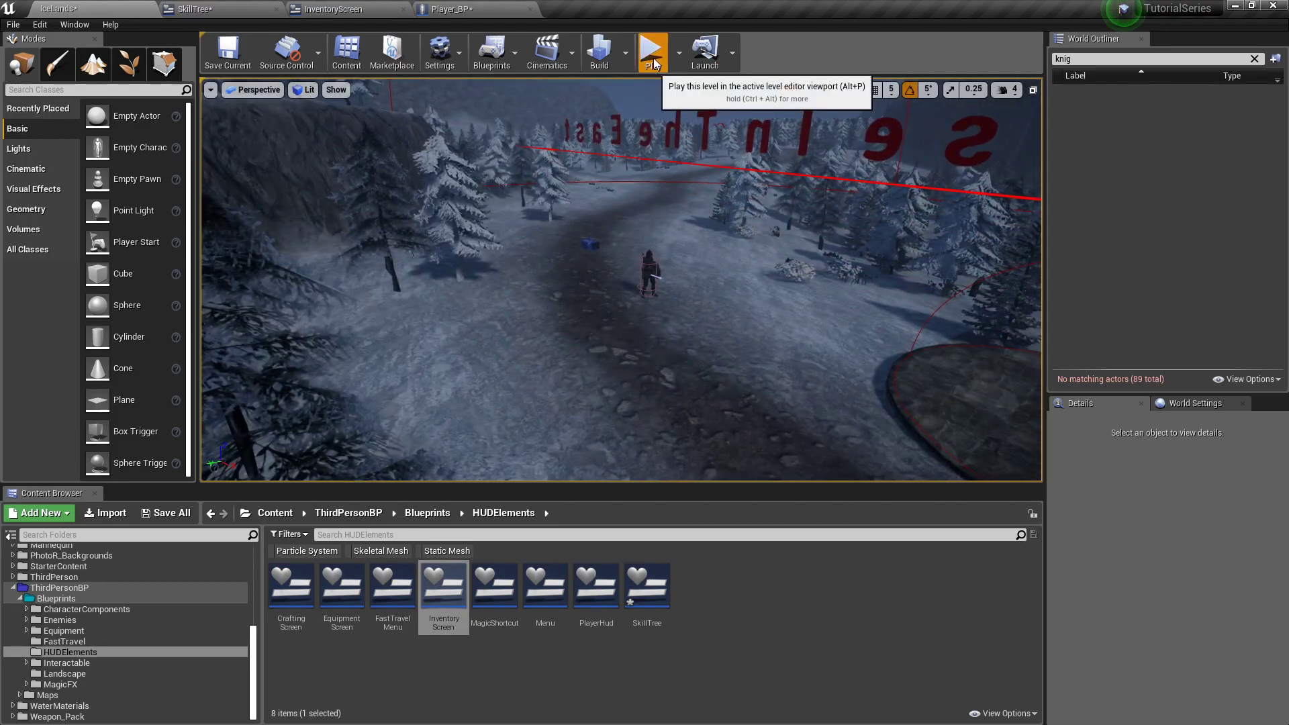
left_click(656, 64)
left_click(691, 51)
right_click_drag(701, 171, 691, 175)
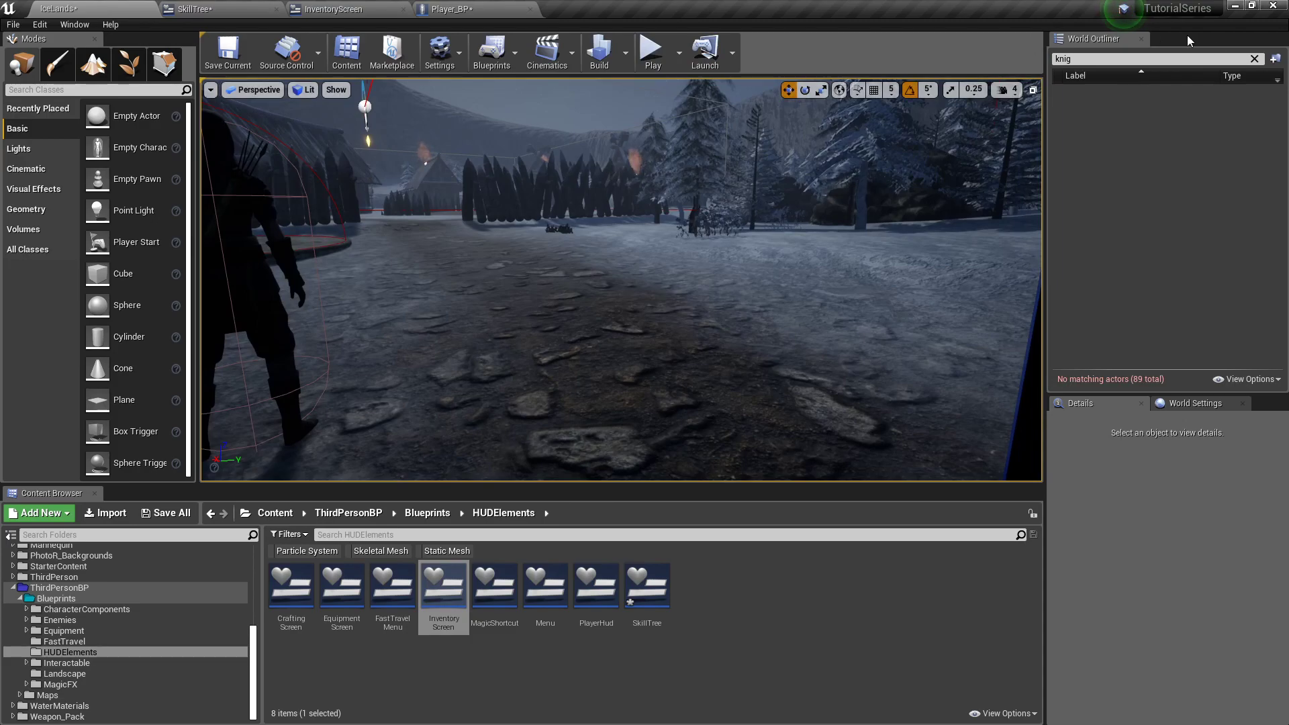
Step: Clear the actor search and save the modified SkillTree, Player_BP and IceLands assets
left_click(1255, 59)
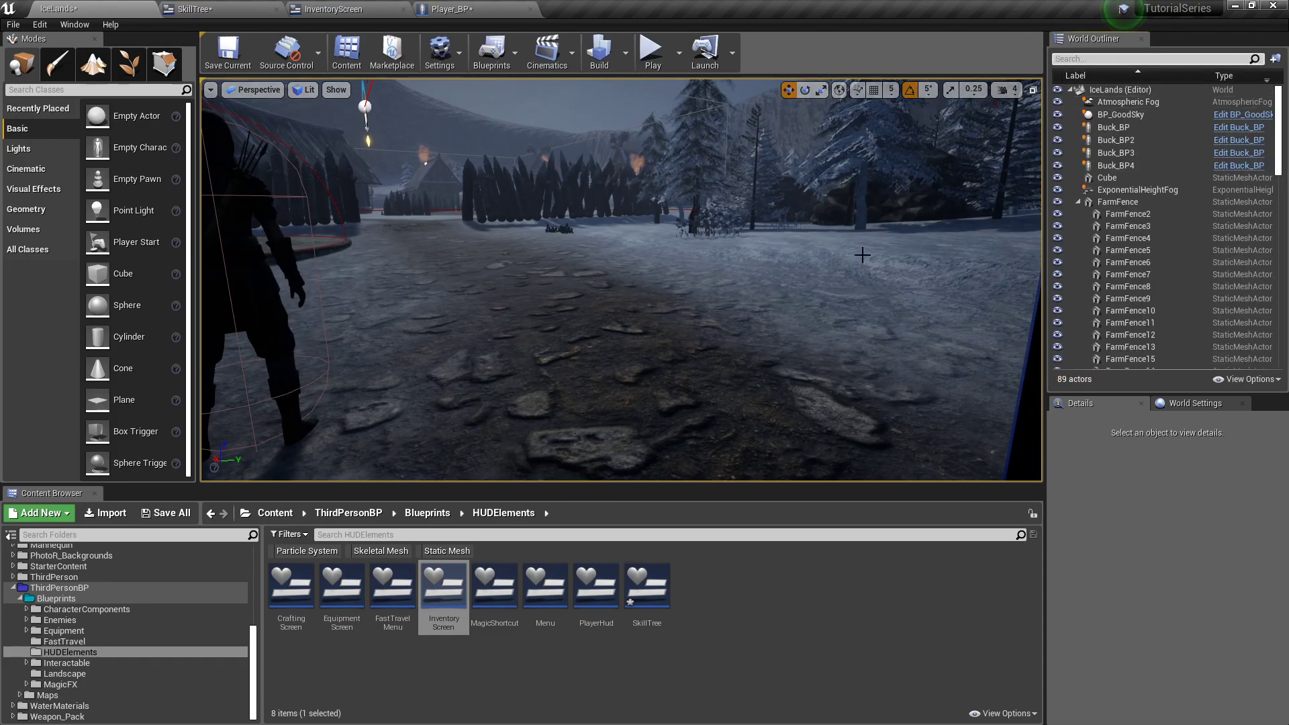
left_click(182, 512)
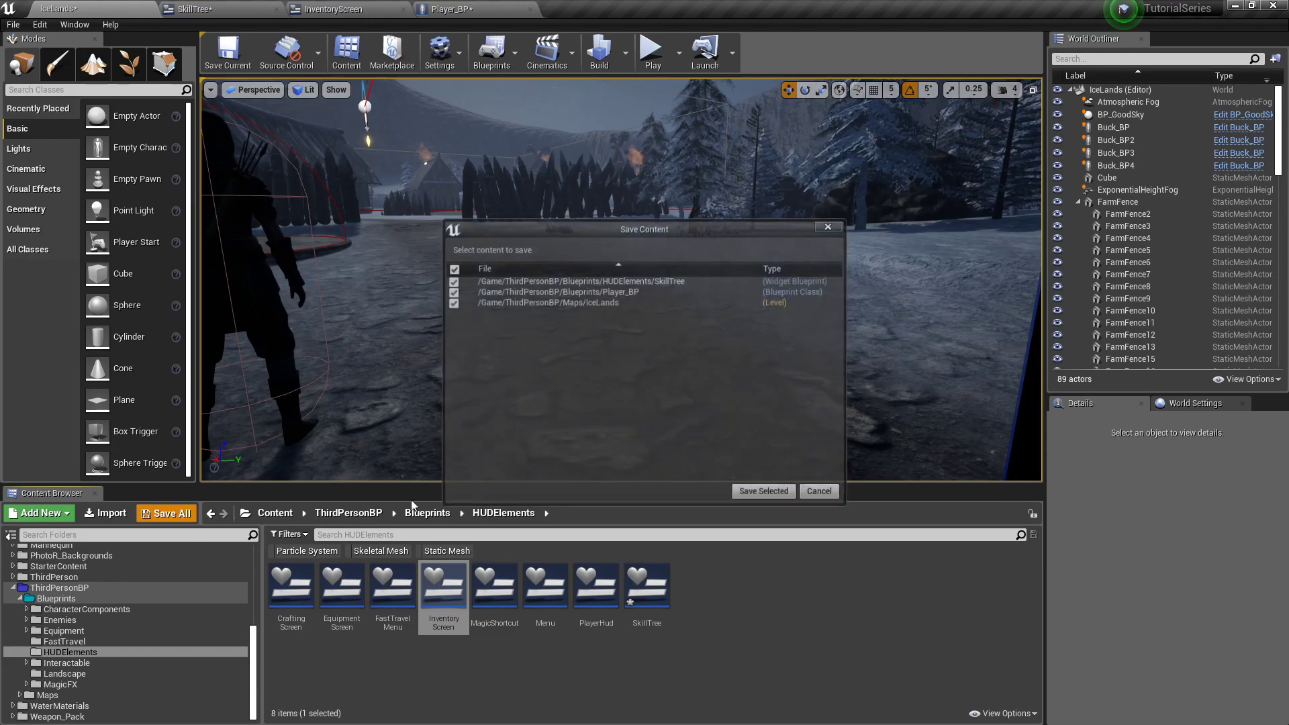
left_click(765, 495)
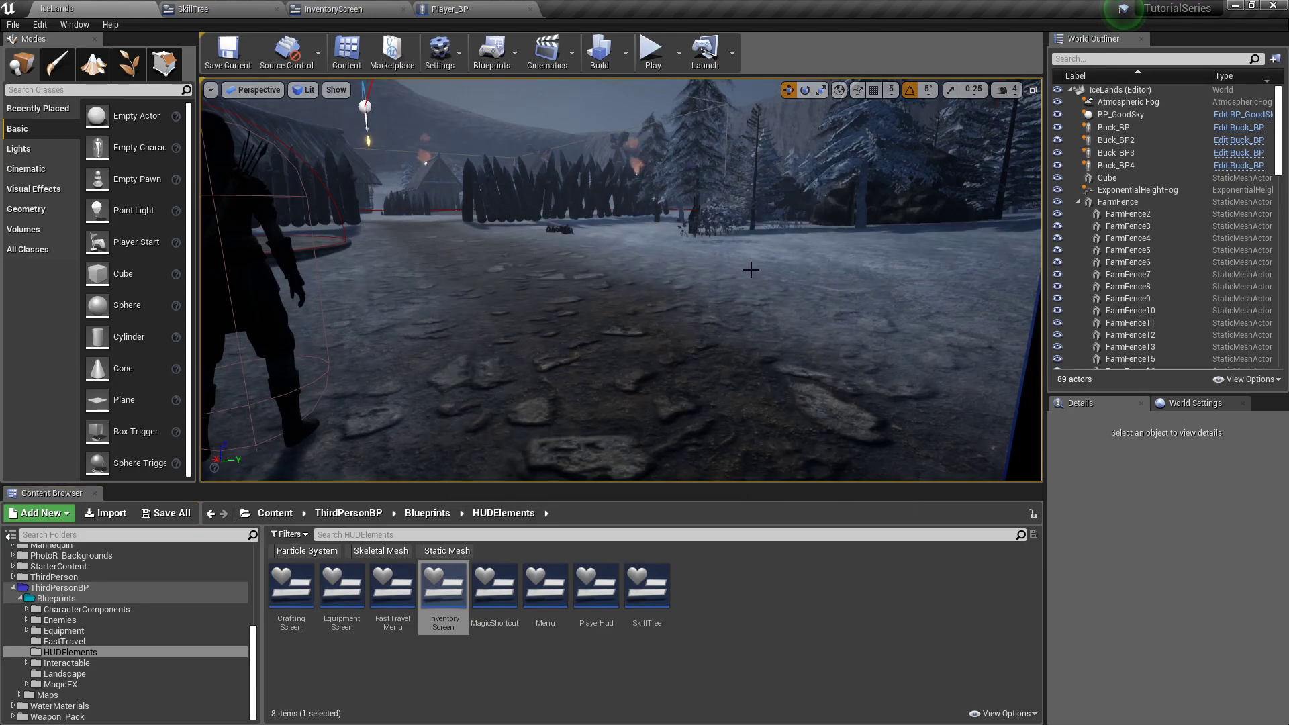
right_click_drag(753, 263, 581, 301)
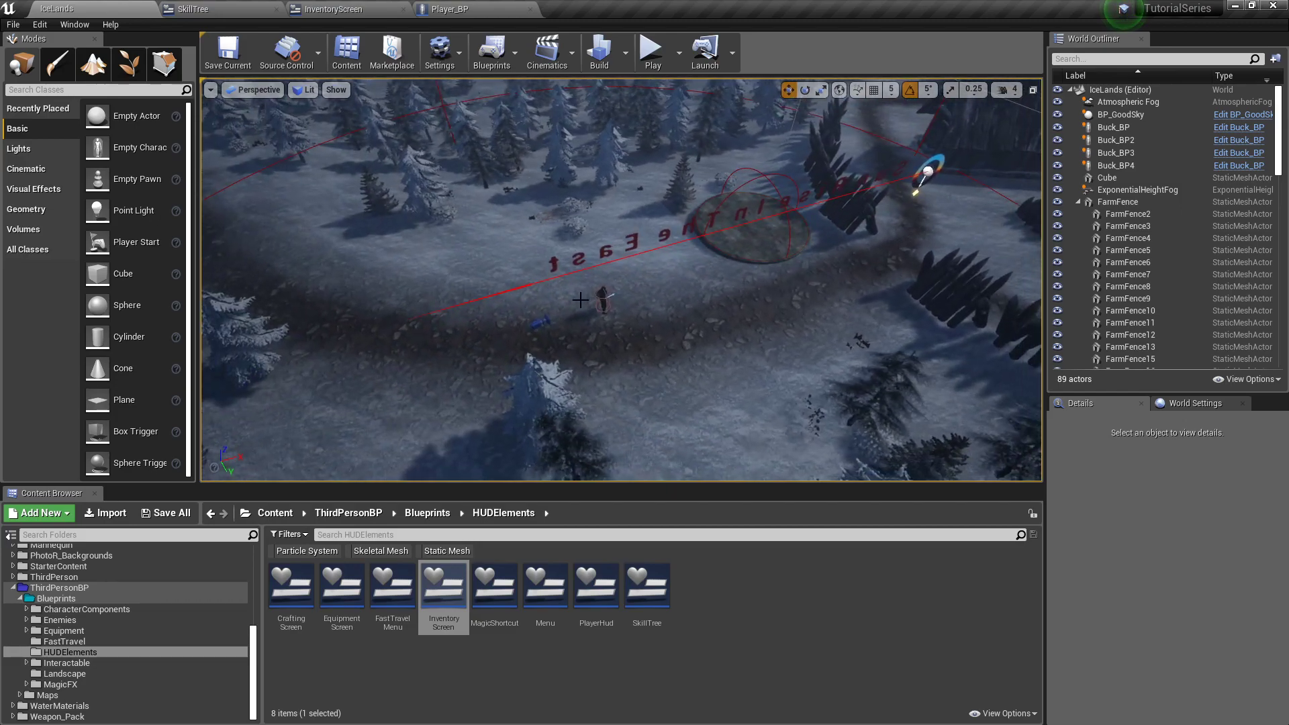